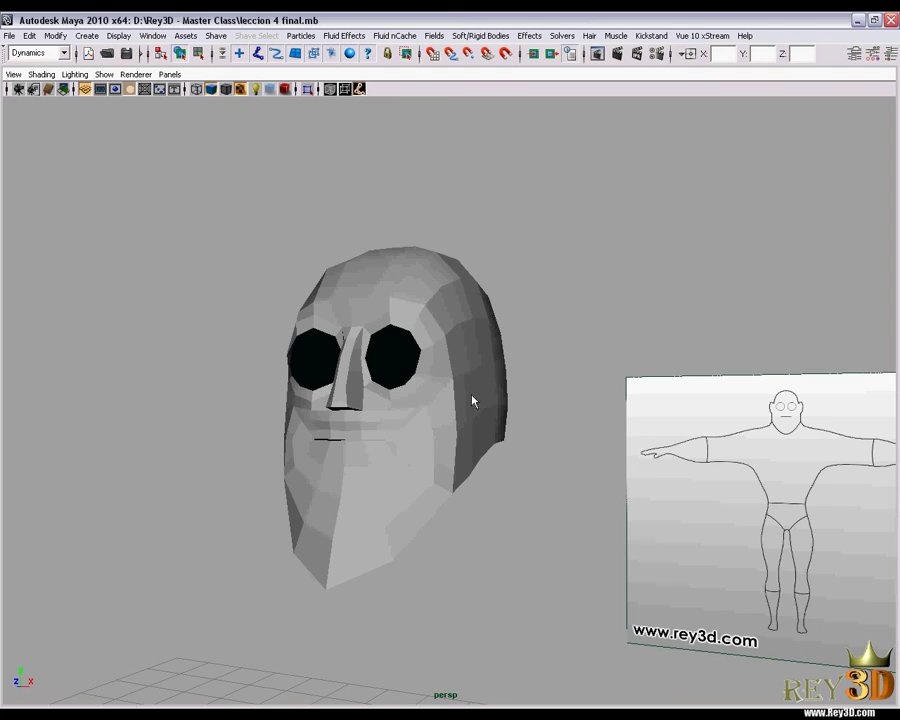
Step: Orbit to show the head's open underside, switch to Vertex mode, and select a head vertex
mouse_move(473, 401)
left_mouse_down("alt")
mouse_move(572, 436)
mouse_move(476, 456)
mouse_move(520, 412)
mouse_move(228, 124)
mouse_move(522, 410)
mouse_move(651, 321)
mouse_move(460, 335)
mouse_move(673, 402)
mouse_move(459, 258)
left_mouse_up("alt")
right_click_drag(459, 258, 437, 262)
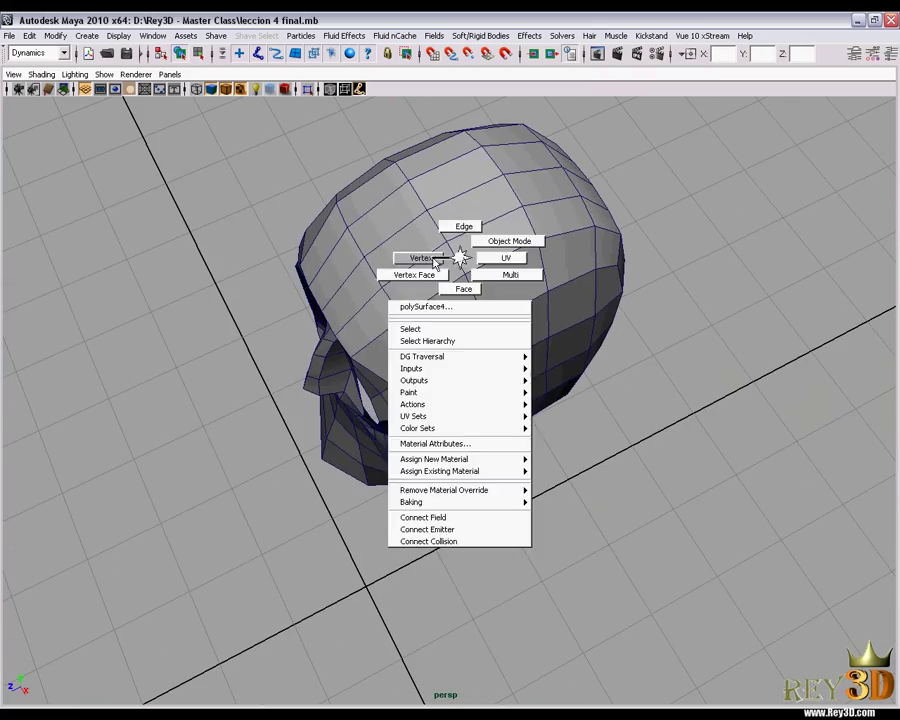
mouse_move(437, 262)
left_mouse_down("alt")
mouse_move(424, 343)
mouse_move(558, 376)
mouse_move(504, 404)
mouse_move(527, 408)
mouse_move(508, 369)
mouse_move(512, 380)
mouse_move(556, 396)
mouse_move(618, 460)
mouse_move(508, 393)
mouse_move(604, 420)
mouse_move(473, 353)
mouse_move(494, 307)
mouse_move(585, 312)
left_mouse_up("alt")
left_click(513, 389)
Step: In the side view, select the bottom chin edge and check it from the perspective view
key("space")
scroll(367, 261, "up", 3)
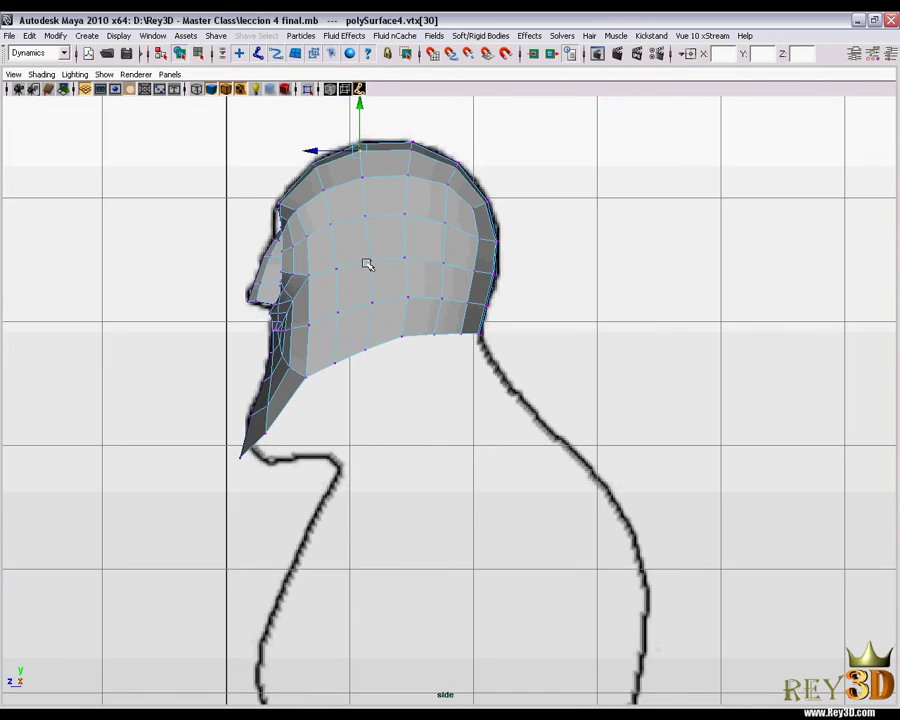
right_click_drag(332, 298, 352, 420, "alt")
scroll(353, 420, "up", 2)
scroll(346, 404, "up", 1)
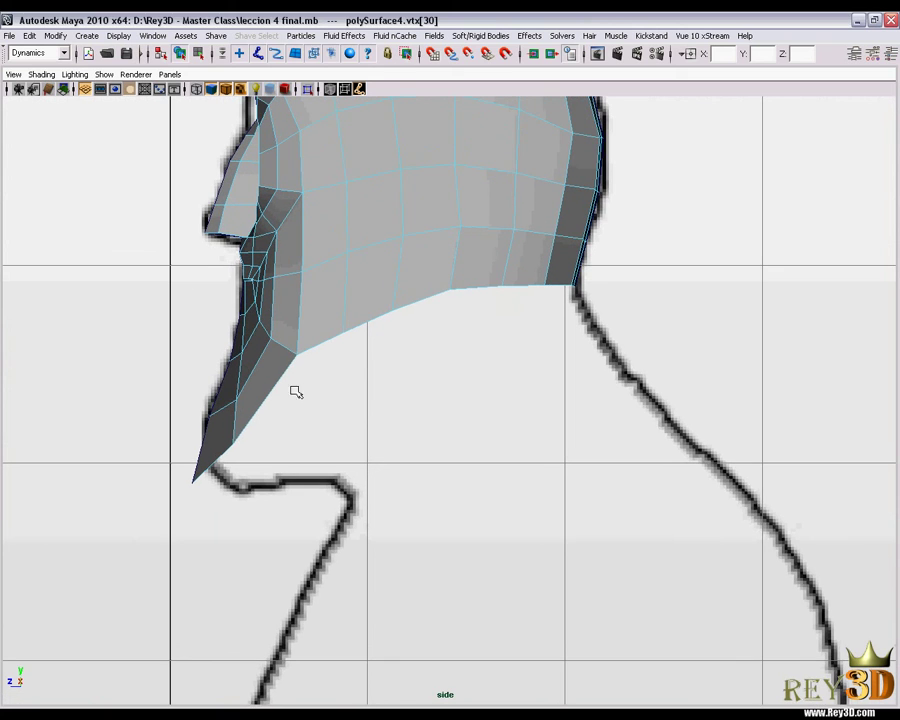
left_click(233, 454)
middle_click_drag(233, 454, 354, 400, "alt")
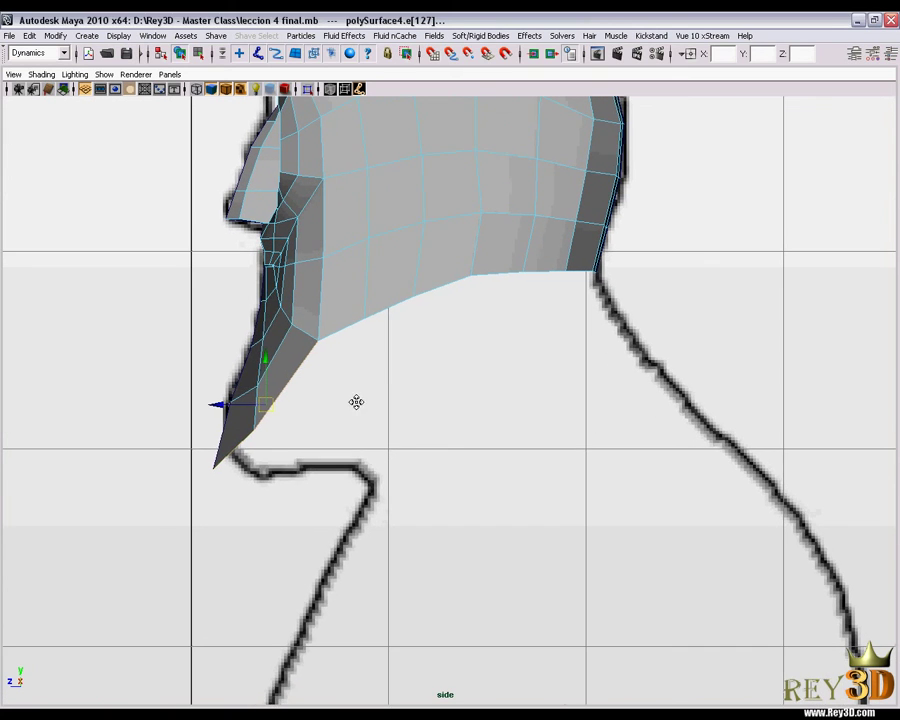
key("space")
left_click_drag(391, 377, 391, 351)
mouse_move(416, 408)
left_mouse_down("alt")
mouse_move(516, 392)
mouse_move(540, 406)
mouse_move(473, 412)
mouse_move(530, 400)
left_mouse_up("alt")
key("space")
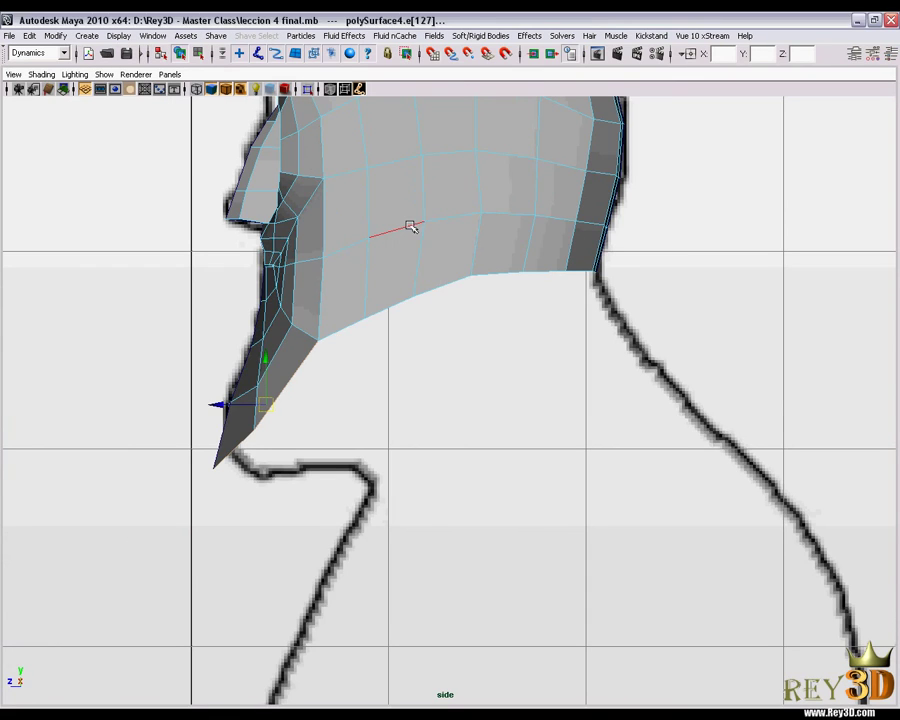
Step: Extrude the chin edge, pull it down and outward, then straighten and shrink it
right_click_drag(410, 227, 404, 262, "shift")
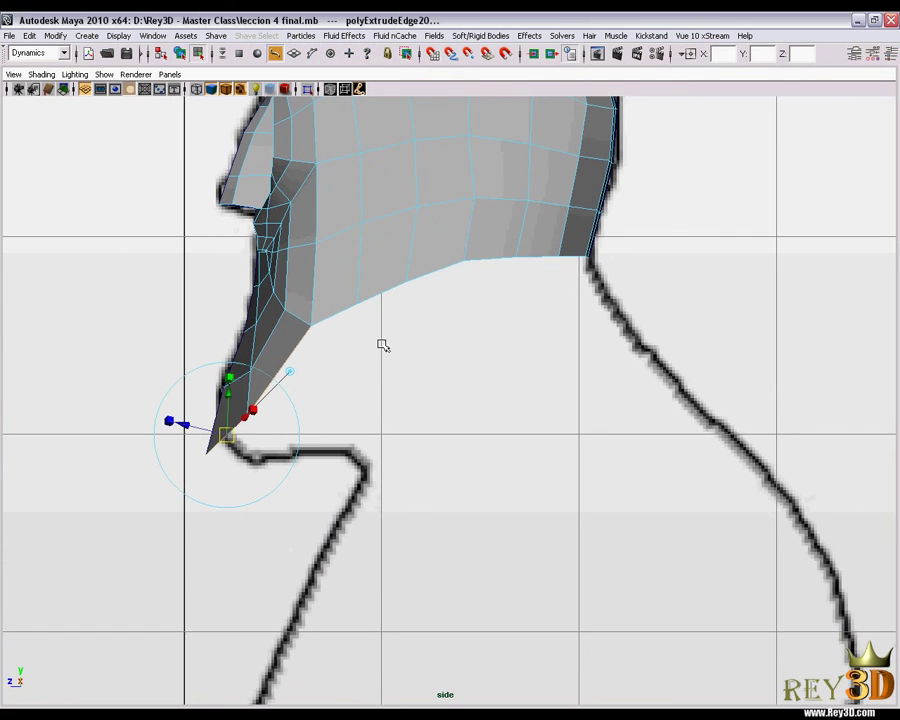
mouse_move(263, 396)
left_mouse_down()
mouse_move(351, 404)
mouse_move(363, 372)
mouse_move(348, 388)
mouse_move(394, 340)
left_mouse_up()
key("e")
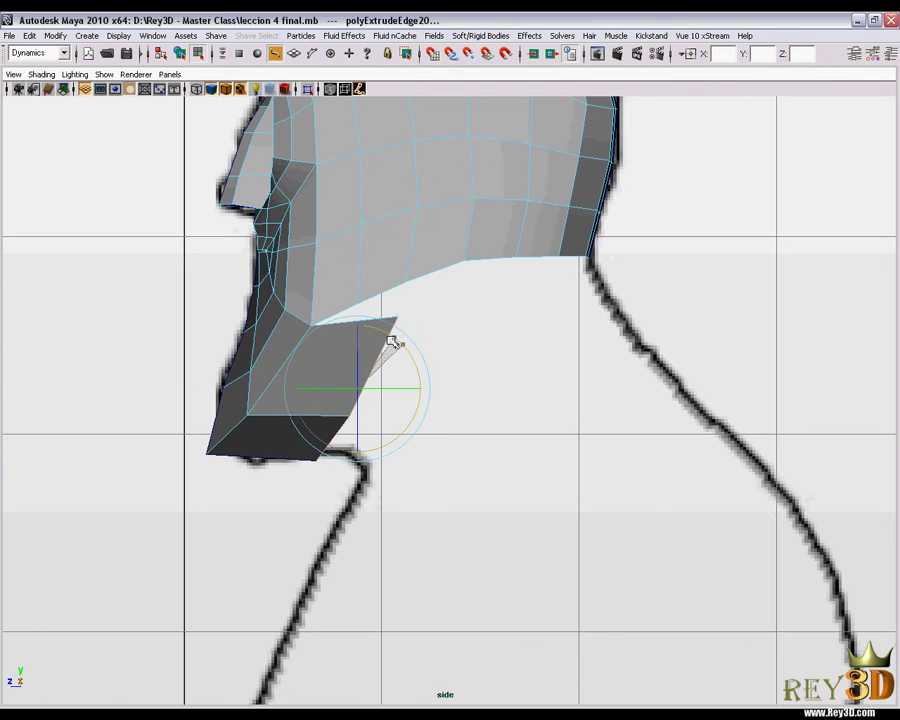
key("r")
left_click_drag(344, 386, 335, 389)
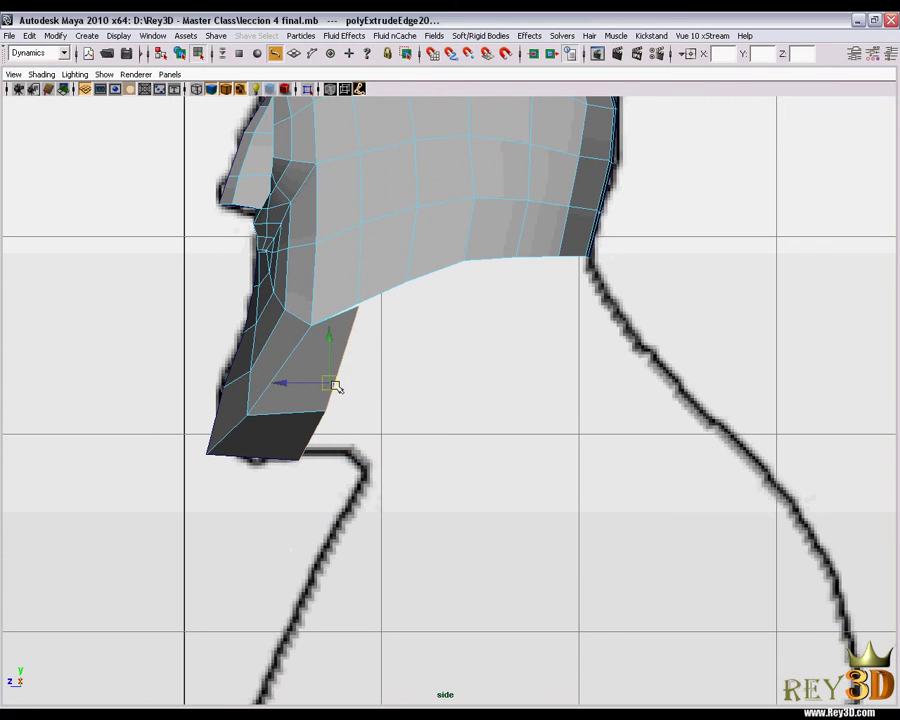
Step: Extrude the chin edge again toward the neck and tilt the new jaw edge more vertical
middle_click_drag(335, 380, 323, 380, "alt")
right_click_drag(350, 244, 355, 280, "shift")
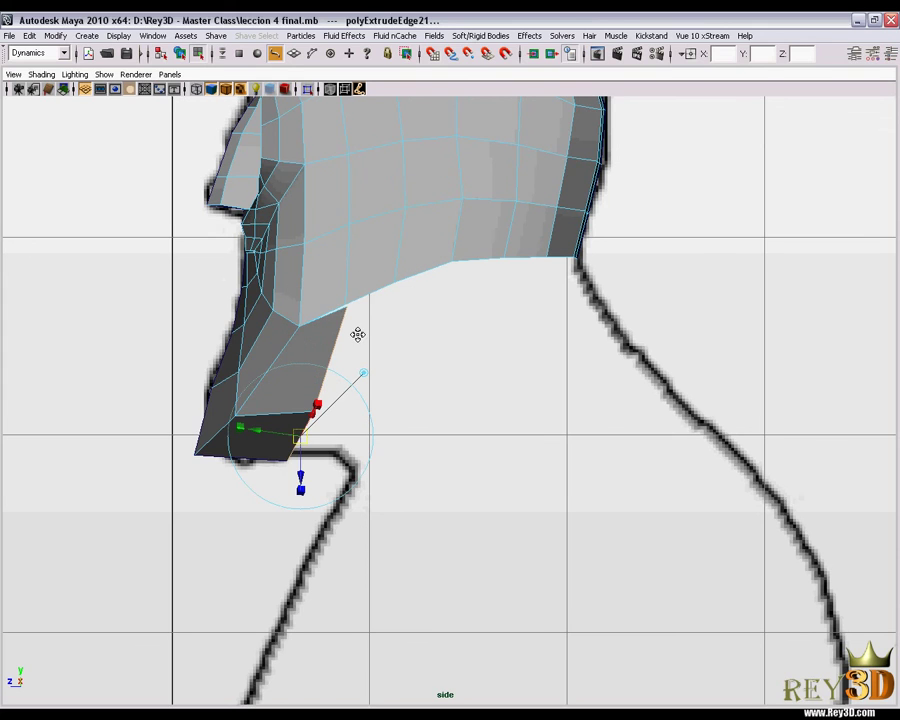
middle_click_drag(357, 333, 366, 340, "alt")
left_click_drag(306, 408, 358, 373)
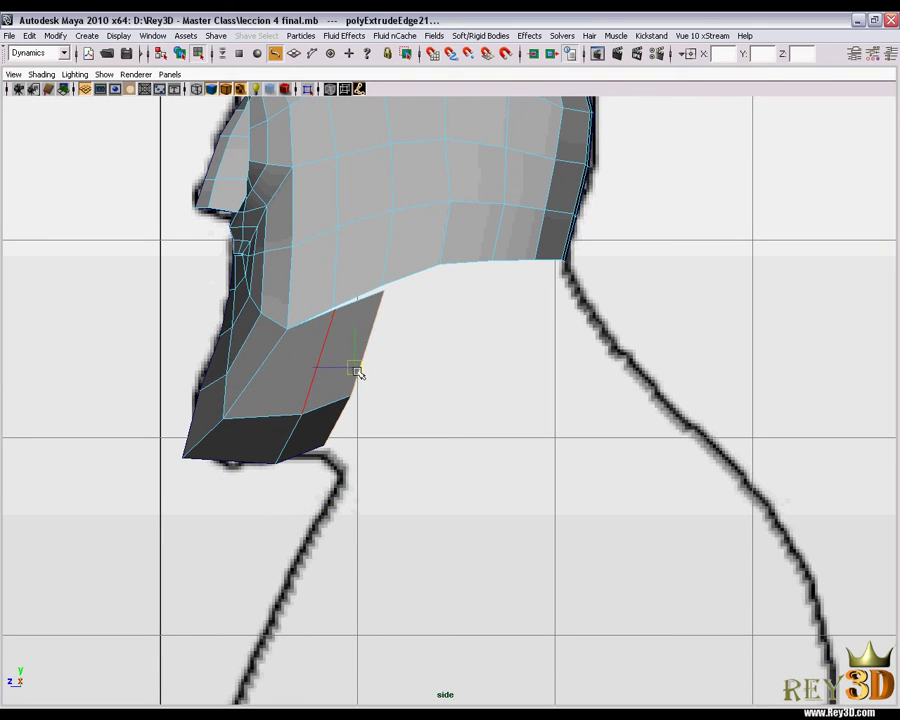
key("e")
left_click_drag(388, 325, 388, 317)
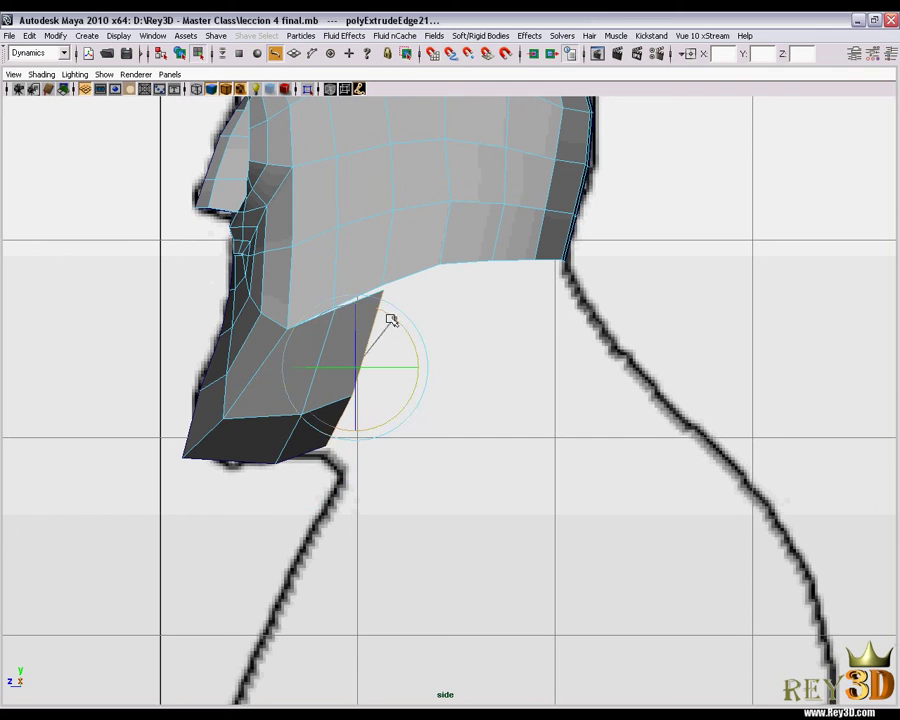
key("w")
right_click(428, 193)
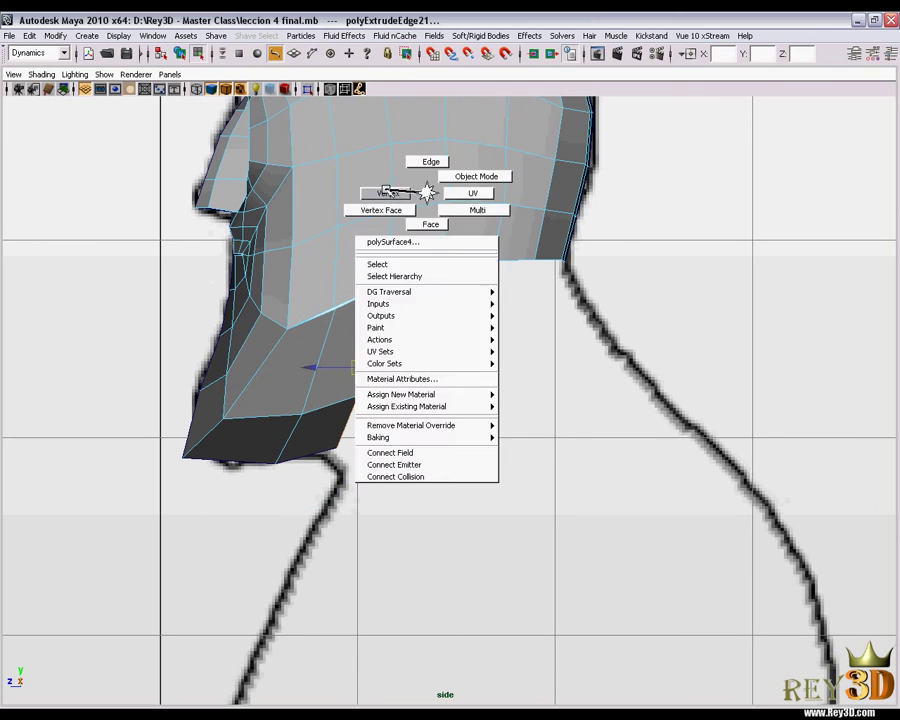
left_click_drag(460, 316, 460, 292)
mouse_move(448, 390)
left_mouse_down("alt")
mouse_move(508, 418)
mouse_move(510, 402)
mouse_move(404, 330)
left_mouse_up("alt")
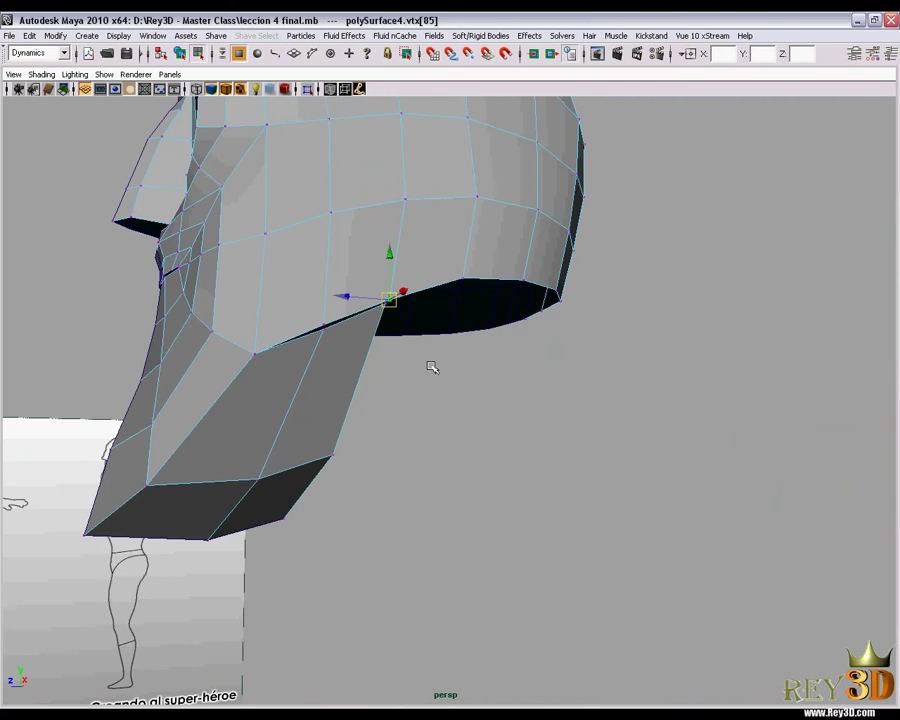
scroll(428, 366, "up", 3)
scroll(370, 342, "up", 3)
scroll(370, 428, "up", 2)
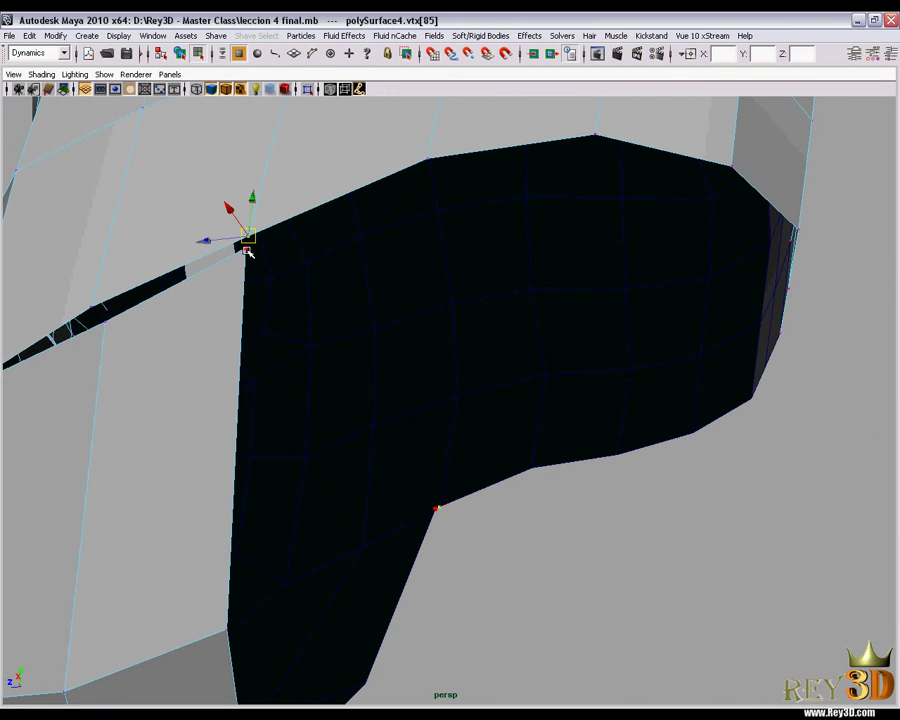
scroll(291, 428, "down", 2)
mouse_move(222, 425)
right_mouse_down("shift")
mouse_move(228, 400)
mouse_move(222, 430)
right_mouse_up("shift")
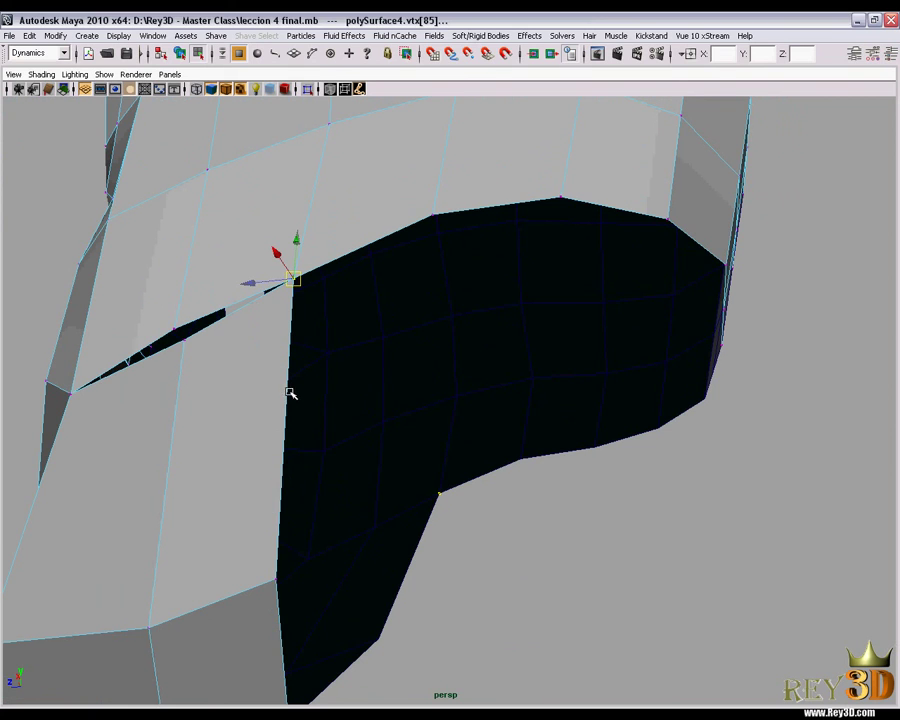
mouse_move(305, 395)
left_mouse_down("alt")
mouse_move(293, 364)
mouse_move(354, 404)
left_mouse_up("alt")
left_click(307, 322)
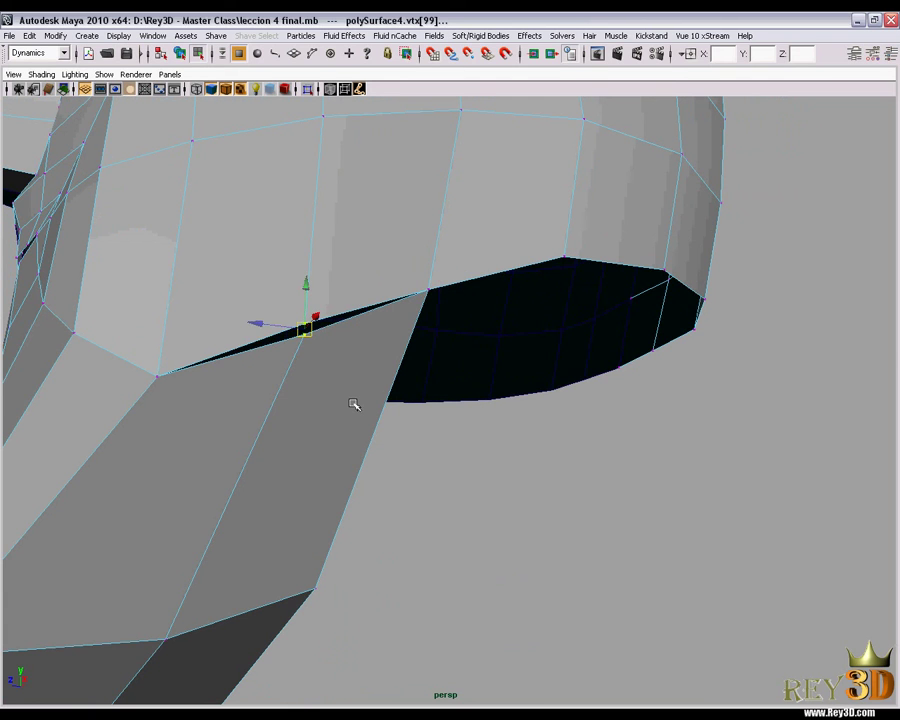
mouse_move(421, 427)
left_mouse_down("alt")
mouse_move(440, 414)
mouse_move(506, 424)
mouse_move(482, 458)
mouse_move(479, 421)
mouse_move(540, 424)
left_mouse_up("alt")
key("space")
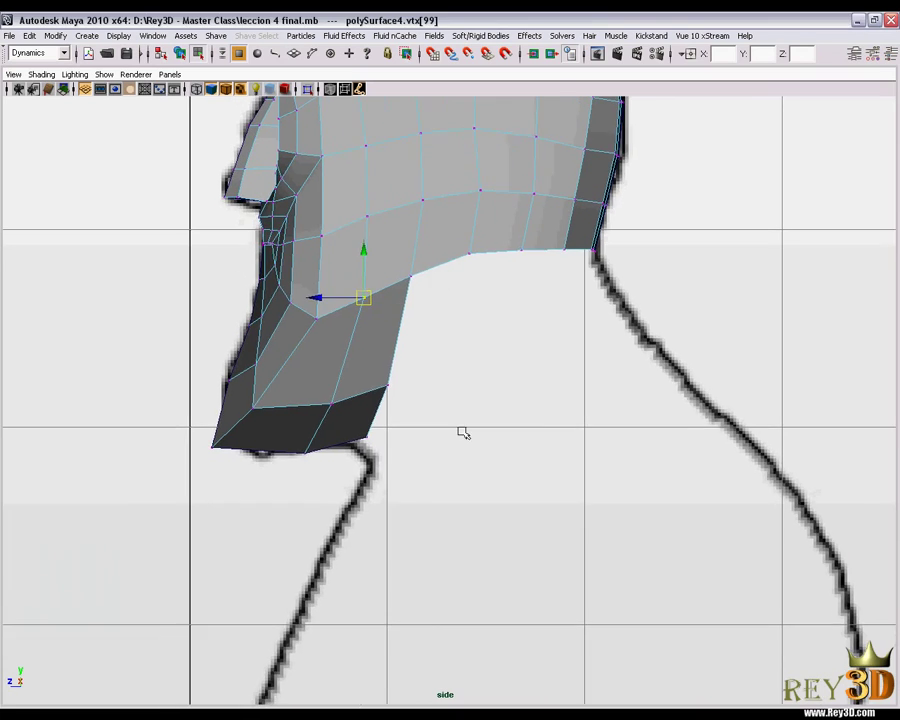
Step: Move the jaw-corner and lower jaw vertices down onto the reference outline
scroll(332, 306, "up", 2)
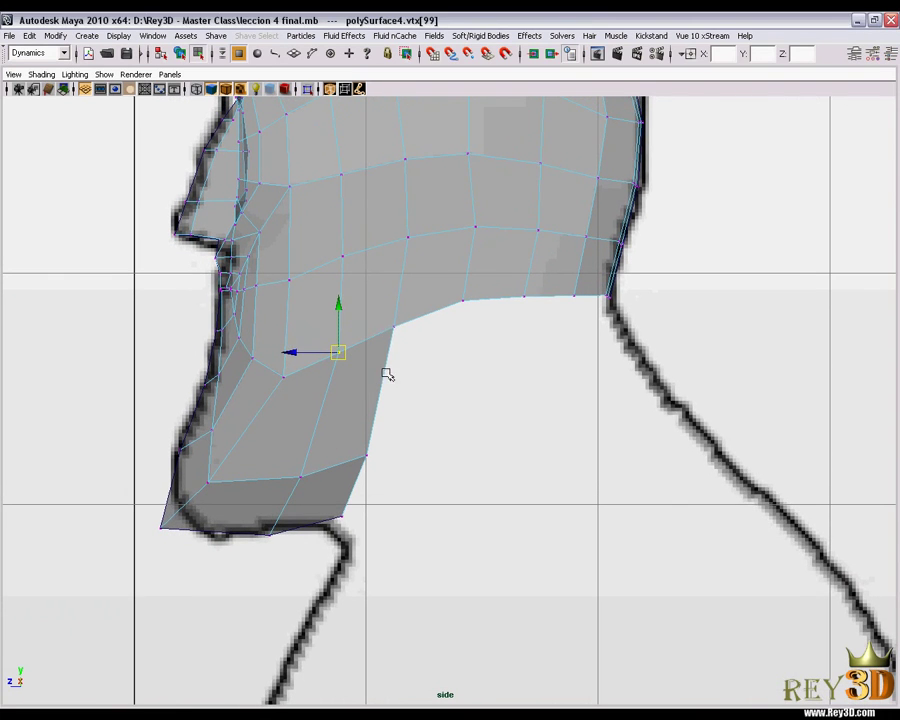
left_click(395, 328)
left_click_drag(398, 330, 403, 337)
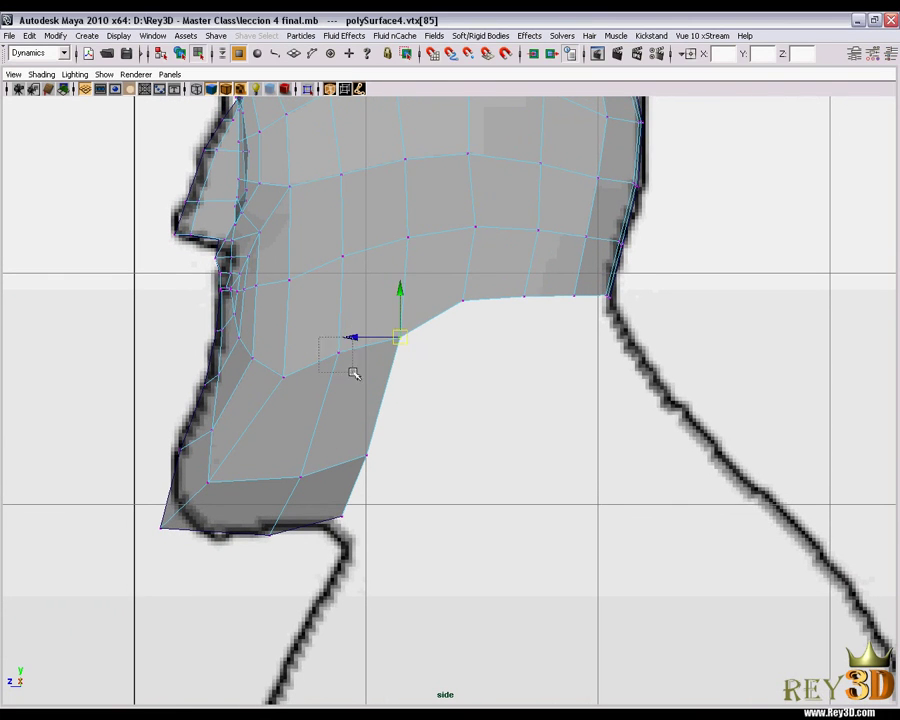
left_click_drag(354, 373, 338, 384)
scroll(405, 380, "down", 1)
left_click_drag(407, 373, 403, 381)
scroll(425, 404, "down", 1)
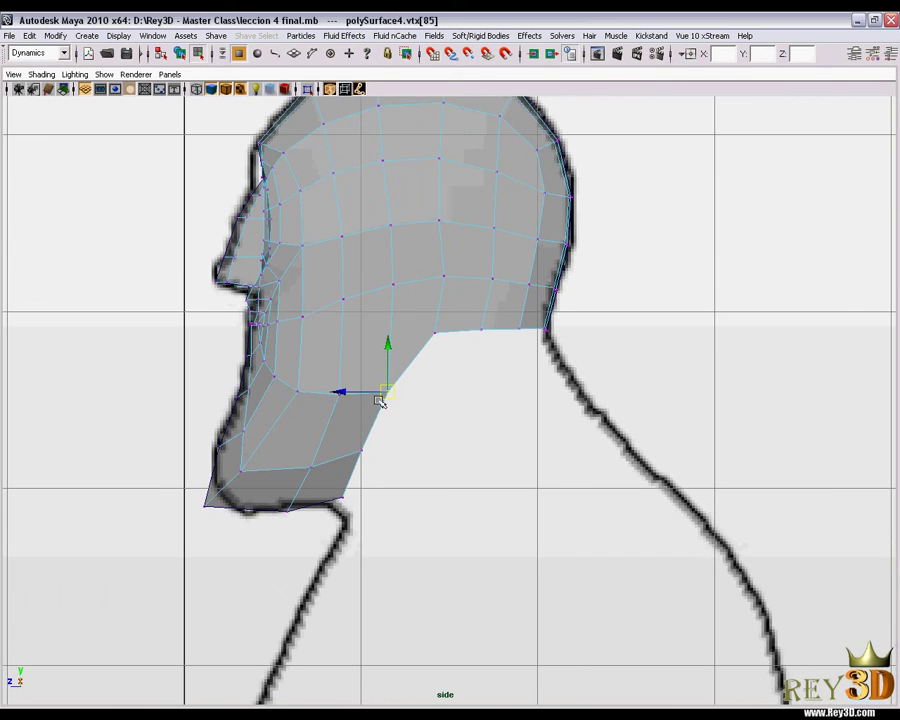
scroll(428, 406, "up", 1)
scroll(356, 340, "up", 1)
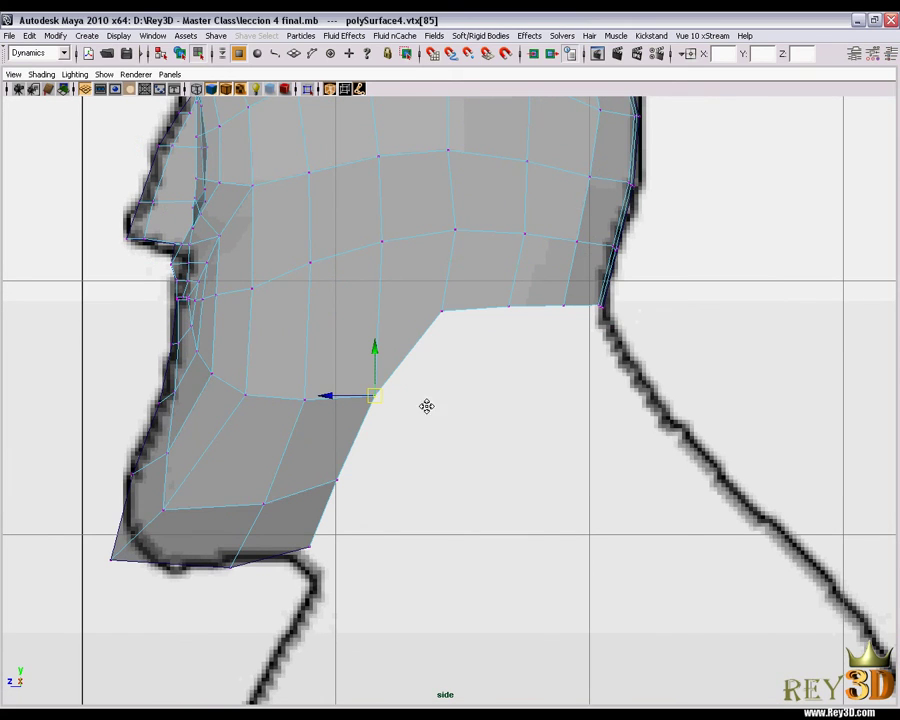
Step: Lower the jaw-edge, jaw-corner and upper corner vertices onto the jawline toward the neck
middle_click_drag(426, 405, 368, 398, "alt")
left_click(384, 308)
left_click_drag(384, 308, 400, 387)
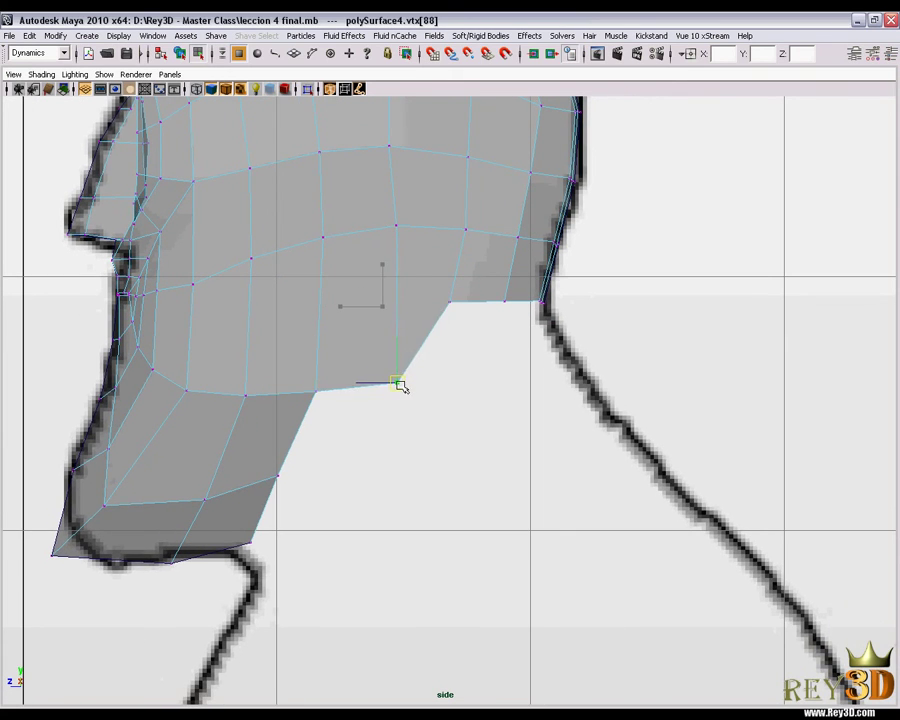
left_click(450, 301)
left_click_drag(453, 305, 469, 376)
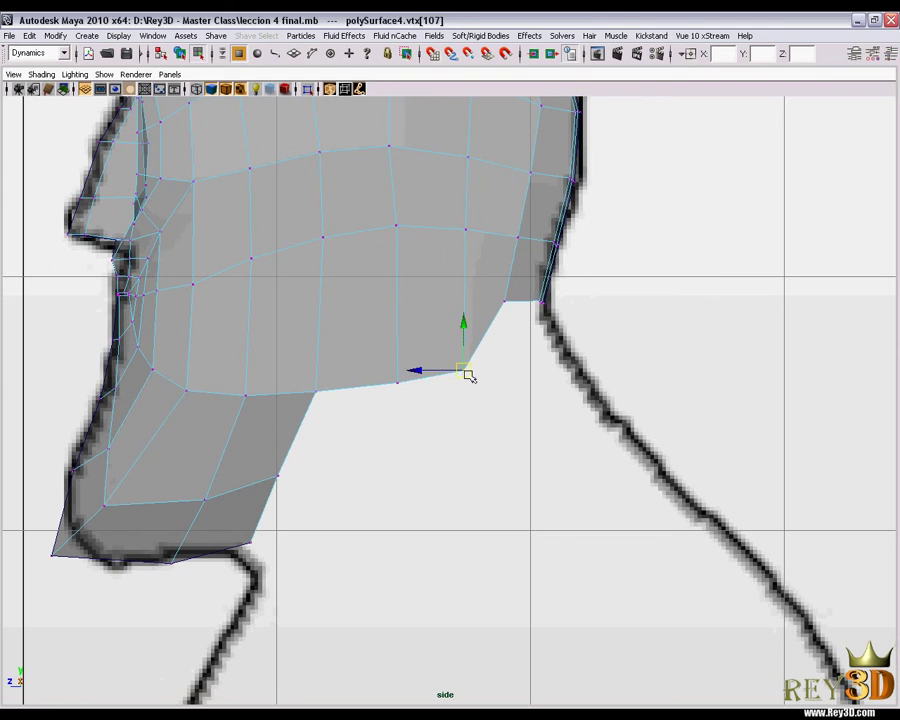
middle_click_drag(469, 376, 413, 396, "alt")
left_click(447, 325)
left_click_drag(447, 322, 455, 375)
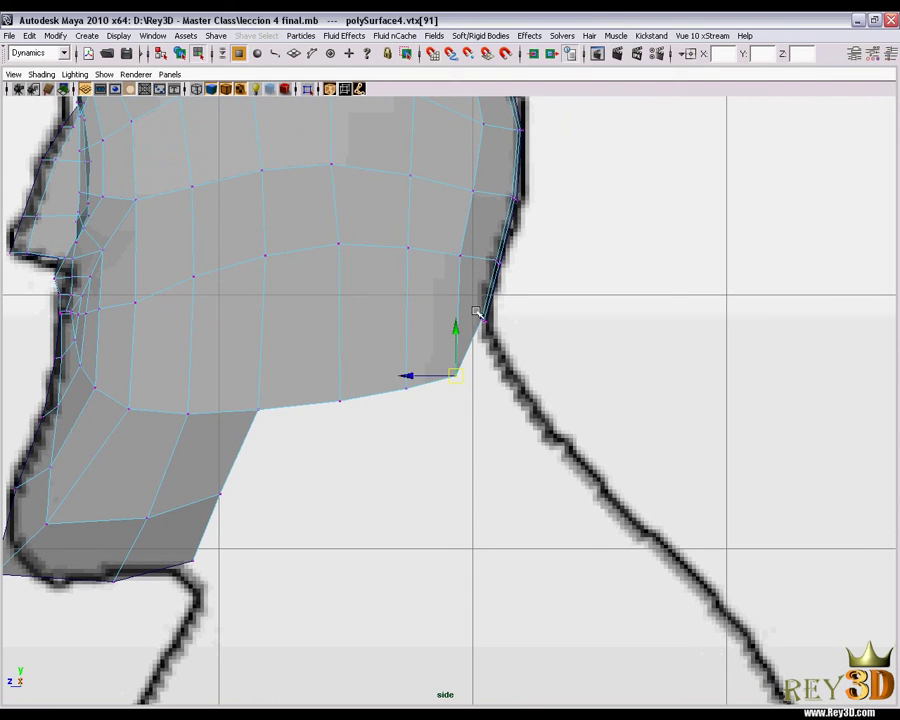
Step: Align the back-of-neck and remaining jaw vertices with the jawline
left_click_drag(476, 316, 490, 342)
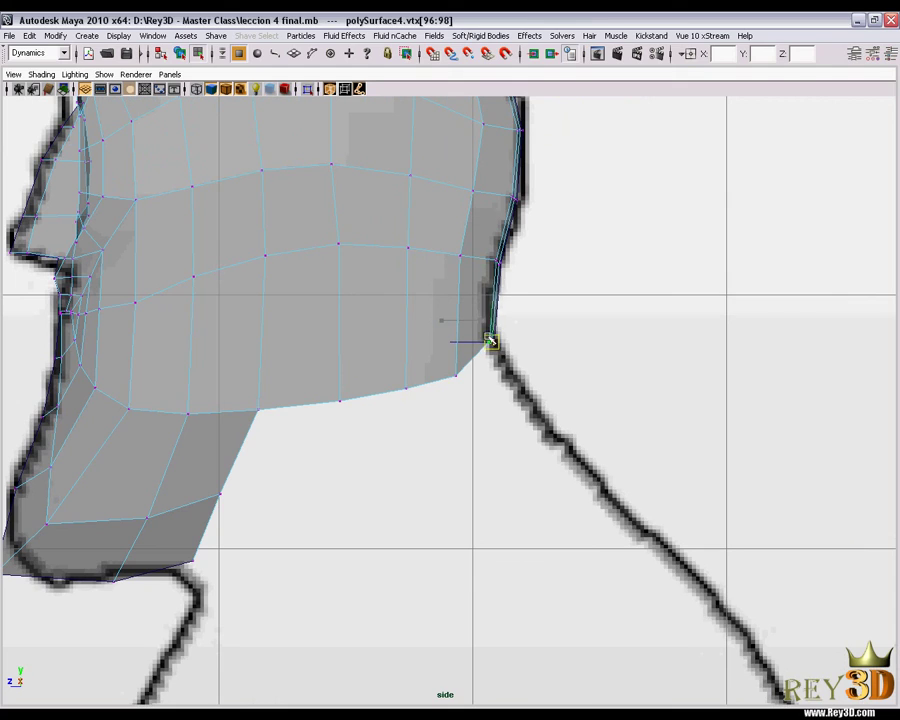
left_click_drag(453, 383, 454, 385)
left_click_drag(448, 378, 450, 366)
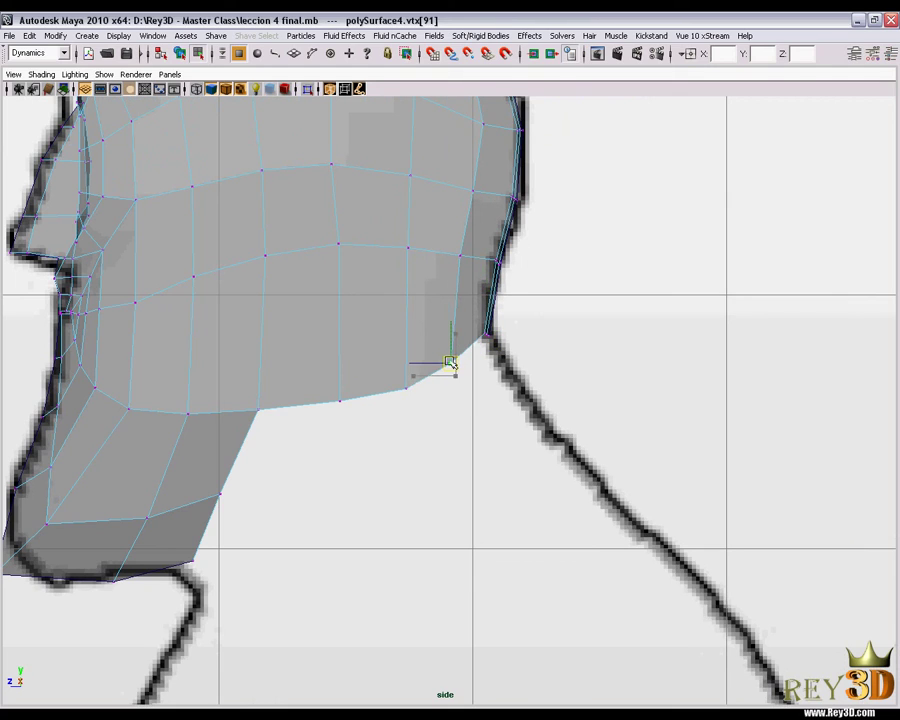
left_click_drag(410, 410, 391, 380)
mouse_move(330, 392)
left_mouse_down()
mouse_move(345, 412)
mouse_move(328, 400)
left_mouse_up()
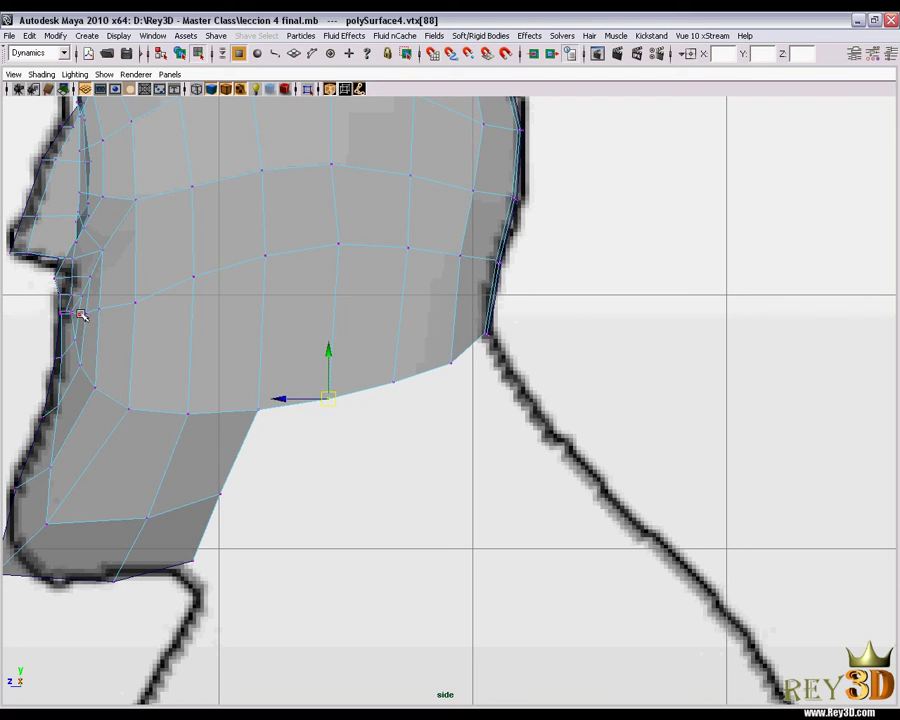
Step: Pull the cheek vertices near the mouth down and back onto the reference
scroll(483, 310, "down", 1)
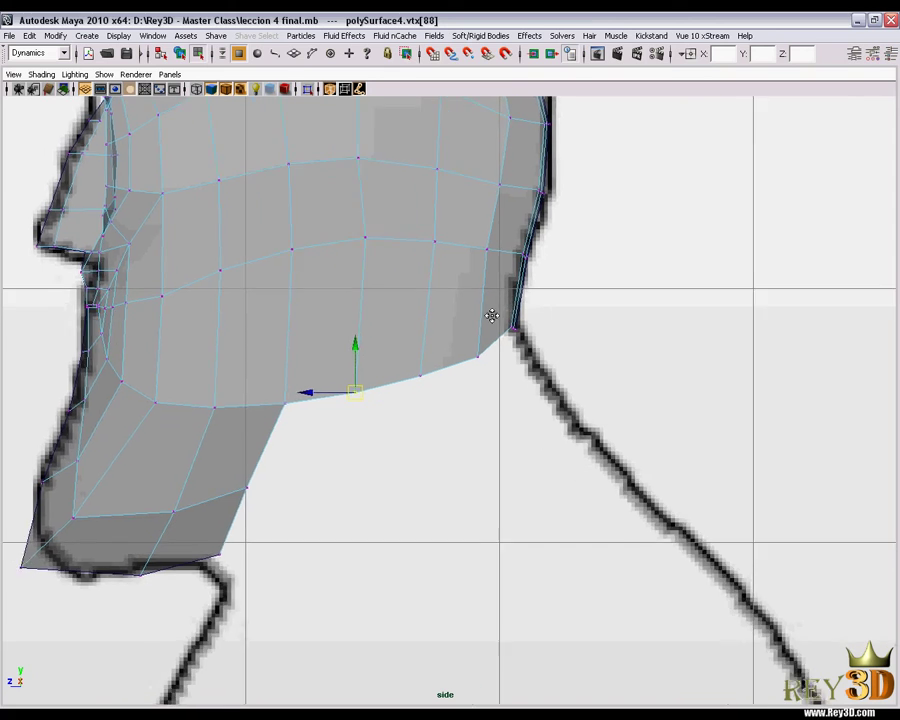
scroll(488, 314, "down", 2)
scroll(462, 304, "up", 2)
scroll(414, 354, "up", 1)
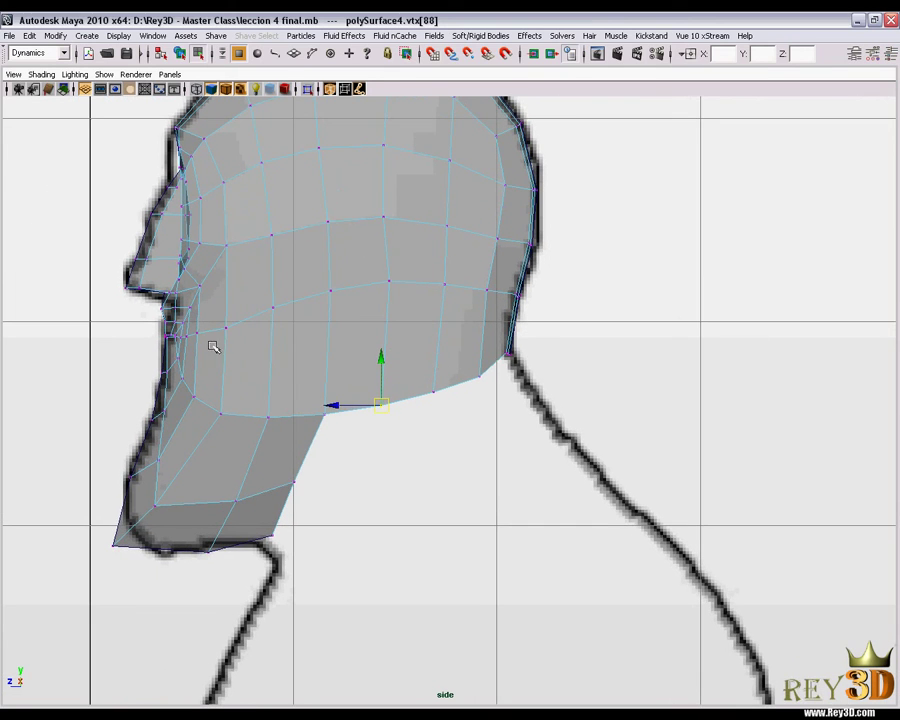
scroll(213, 346, "up", 2)
scroll(175, 336, "up", 1)
scroll(330, 352, "down", 2)
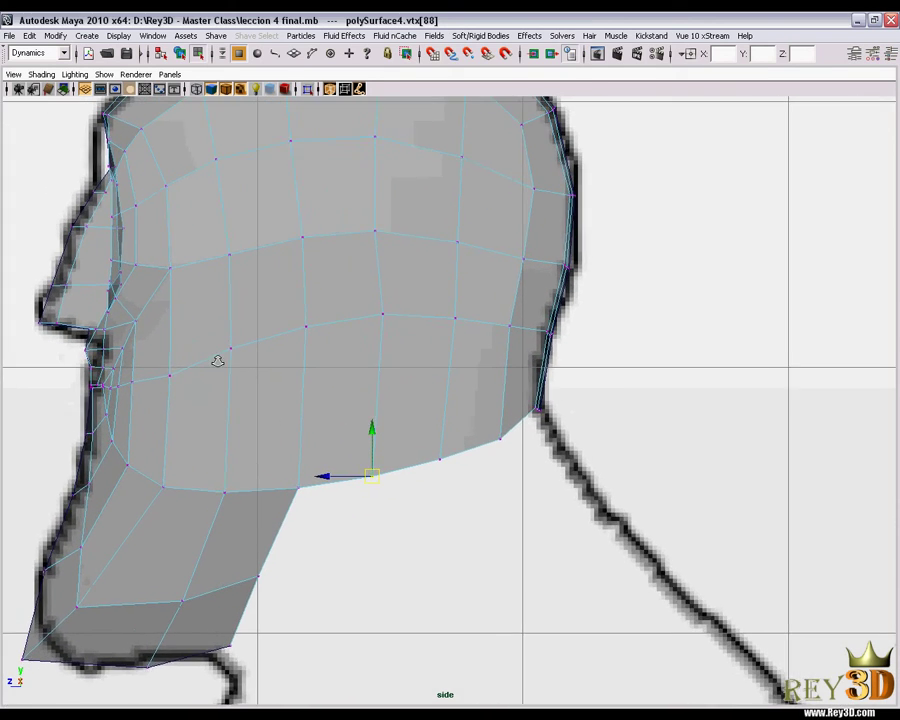
scroll(172, 362, "up", 1)
scroll(188, 380, "up", 2)
scroll(172, 360, "down", 2)
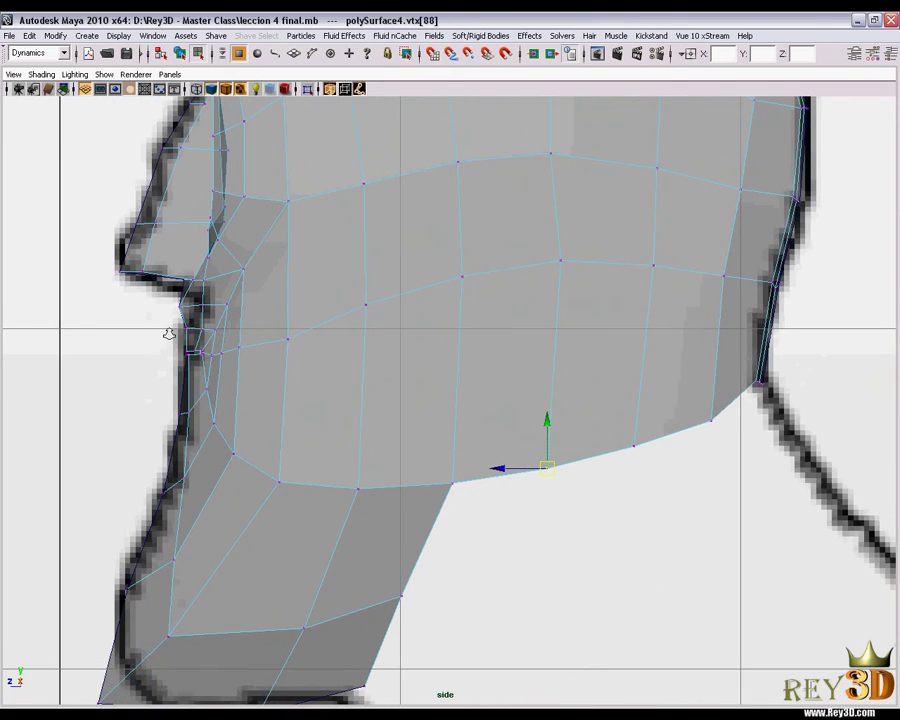
scroll(190, 350, "up", 2)
left_click(196, 352)
scroll(196, 352, "down", 2)
scroll(196, 352, "up", 2)
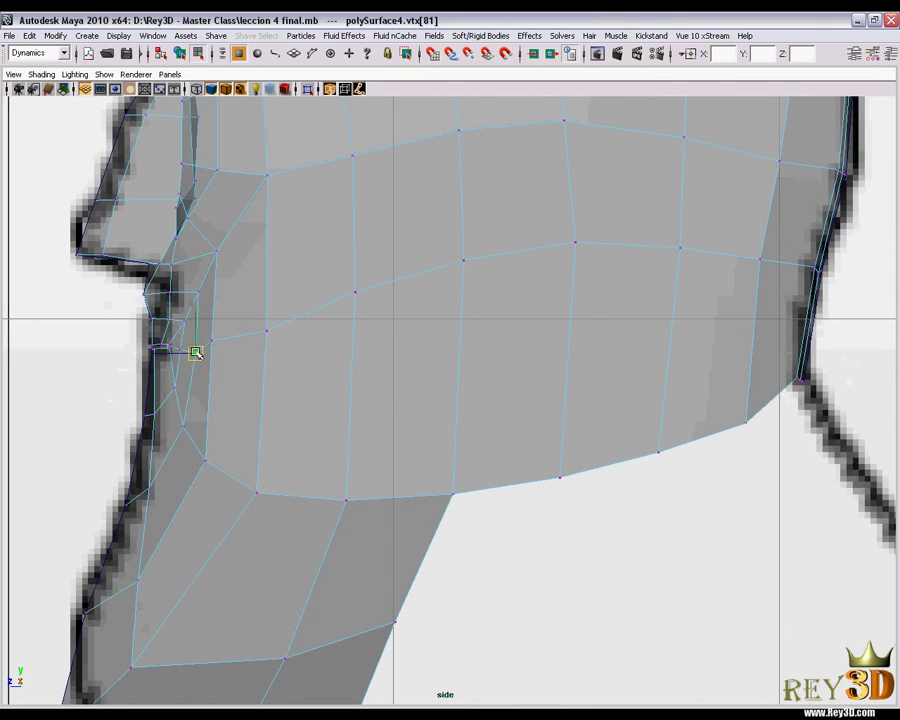
scroll(205, 340, "down", 2)
left_click(222, 354)
scroll(224, 358, "up", 2)
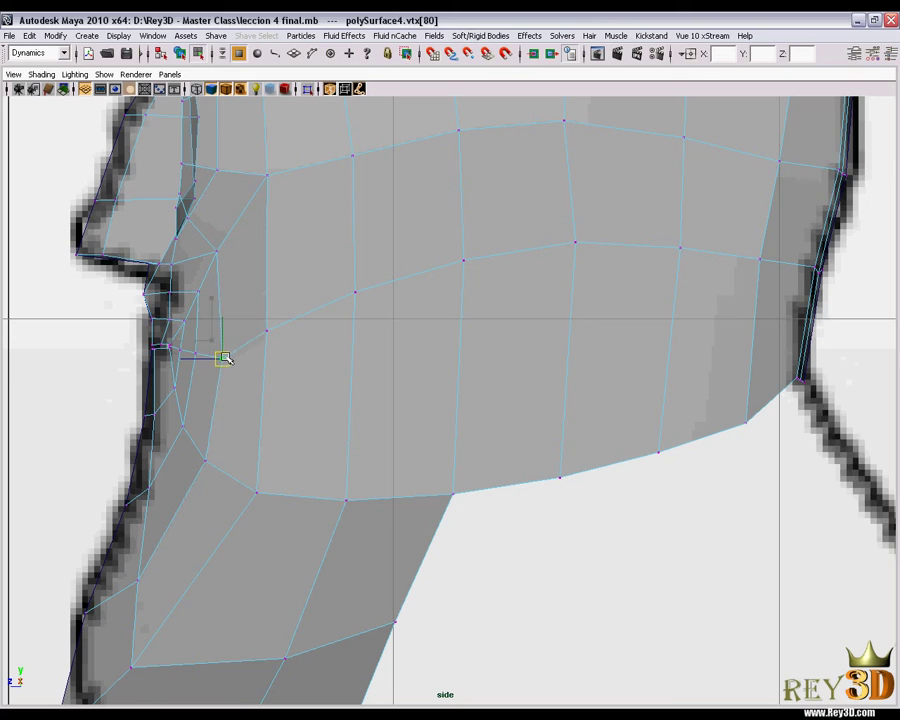
left_click_drag(316, 378, 316, 378)
left_click_drag(266, 330, 286, 356)
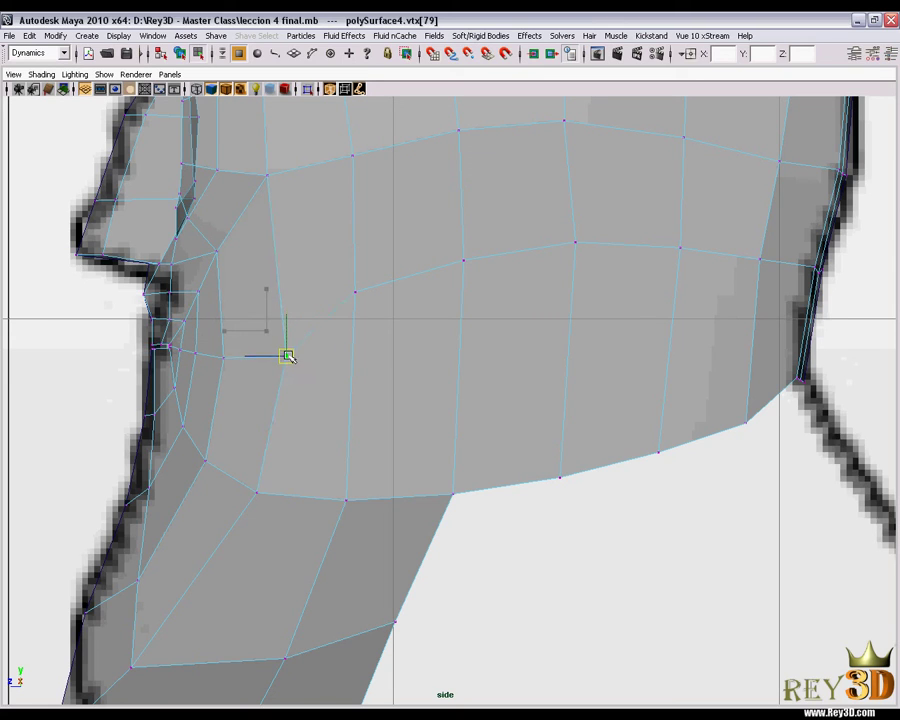
Step: Lower the mid and rear cheek vertices to smooth the row toward the back of the head
left_click(355, 291)
left_click_drag(357, 294, 381, 350)
scroll(418, 386, "down", 2)
middle_click_drag(428, 382, 386, 296, "alt")
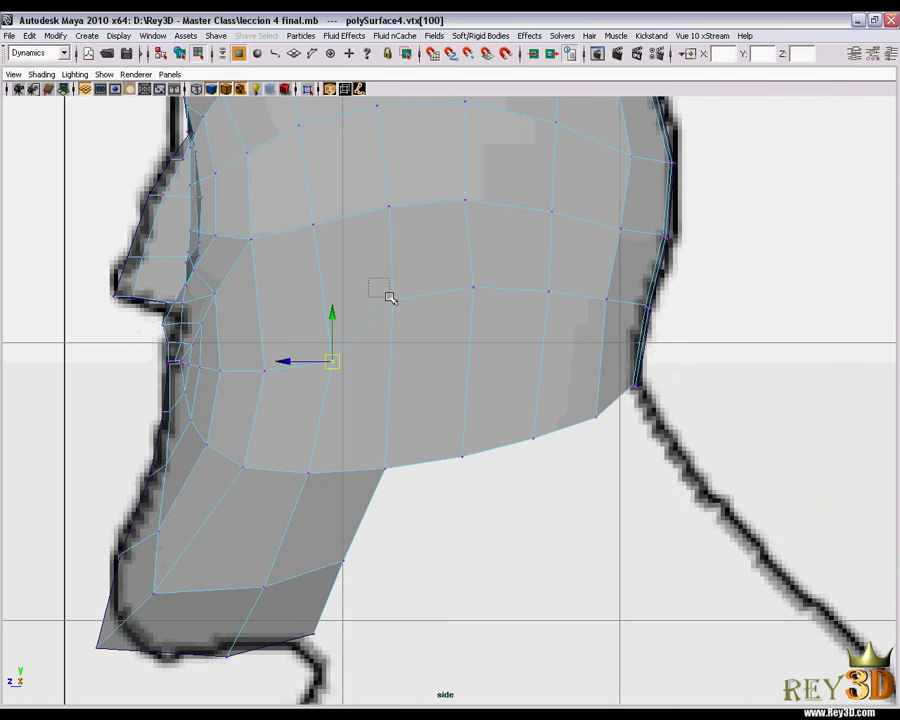
left_click(388, 296)
left_click_drag(390, 298, 410, 350)
left_click(474, 290)
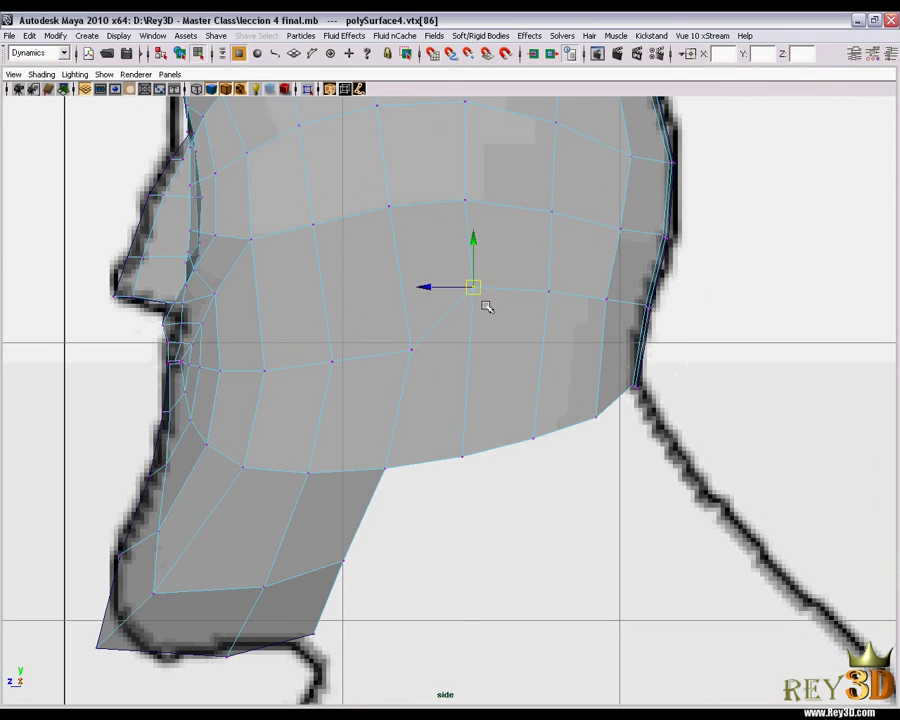
left_click_drag(480, 298, 503, 340)
middle_click_drag(503, 340, 409, 347, "alt")
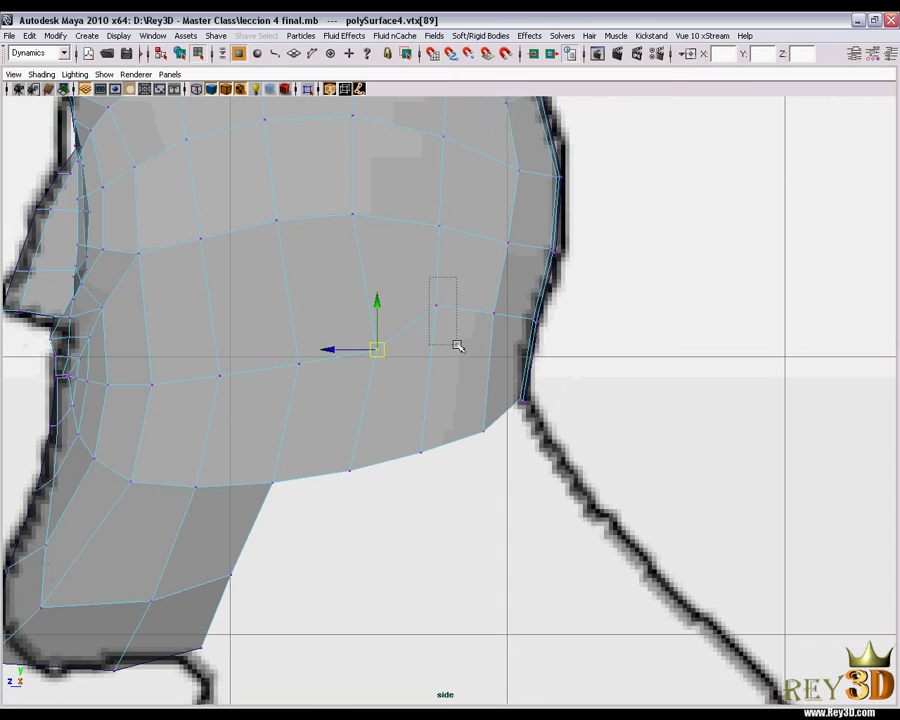
left_click_drag(458, 346, 443, 332)
left_click(494, 315)
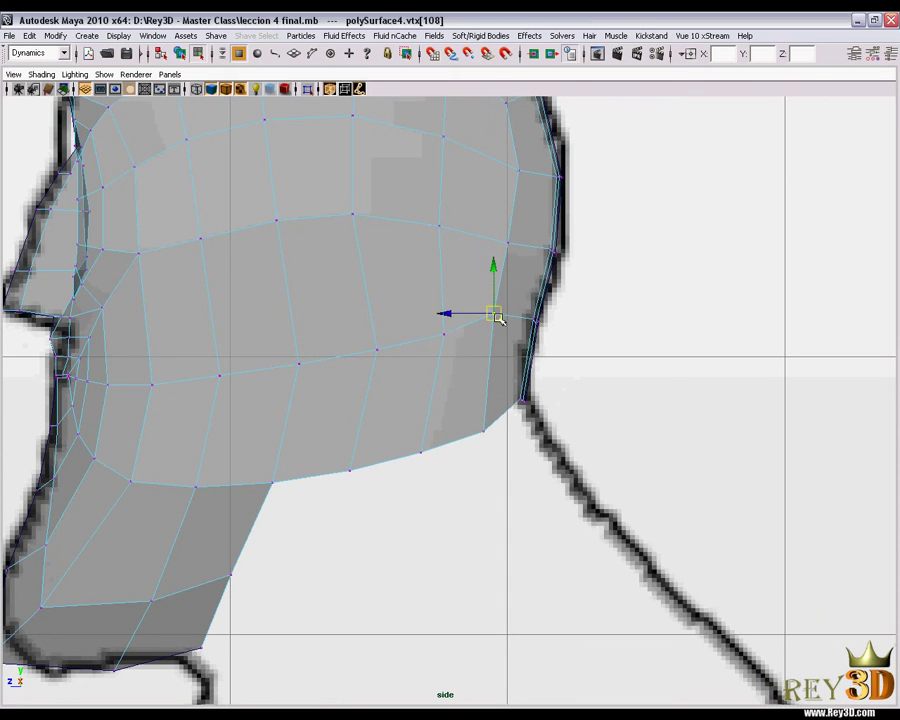
left_click_drag(498, 318, 499, 328)
left_click(444, 336)
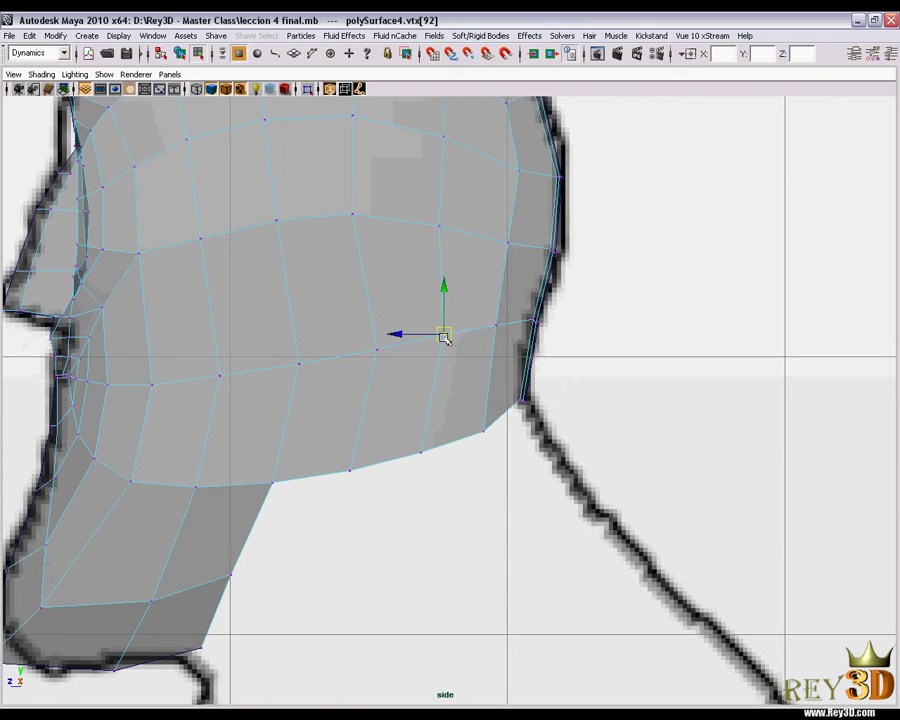
Step: Tuck the back-edge vertices onto the rear reference line where it meets the neck
middle_click_drag(444, 359, 449, 359, "alt")
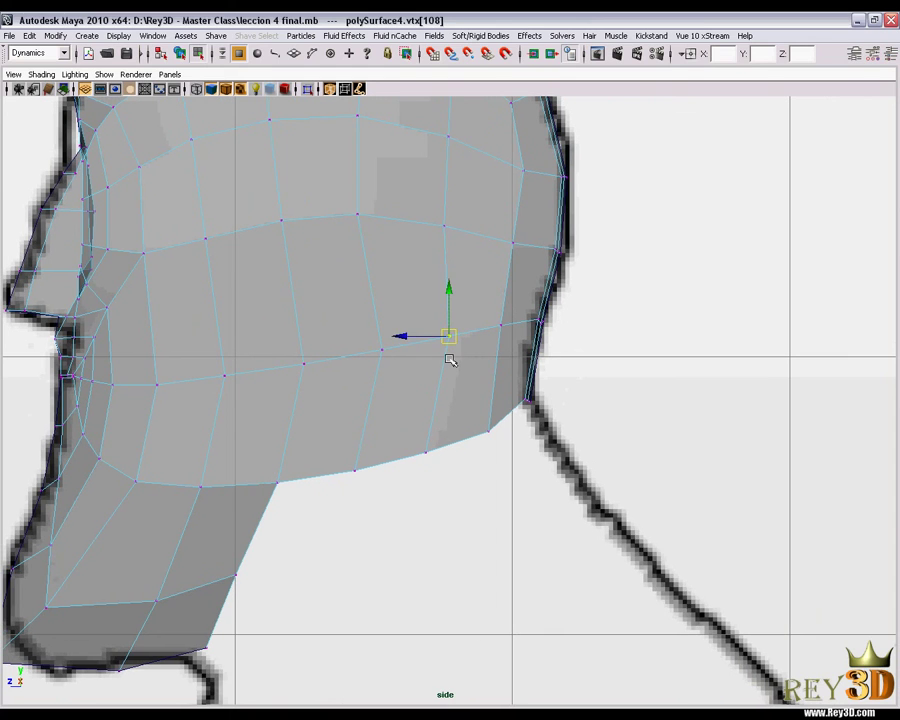
scroll(418, 306, "up", 2)
scroll(679, 454, "up", 2)
scroll(491, 305, "up", 2)
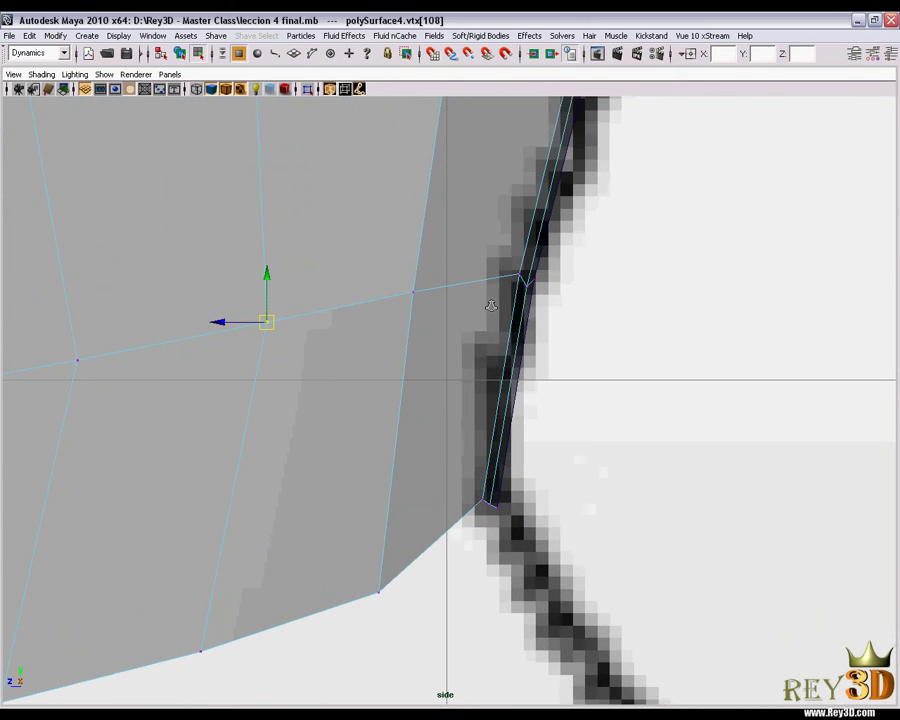
mouse_move(521, 277)
left_mouse_down()
mouse_move(541, 297)
mouse_move(516, 270)
left_mouse_up()
left_click(515, 275)
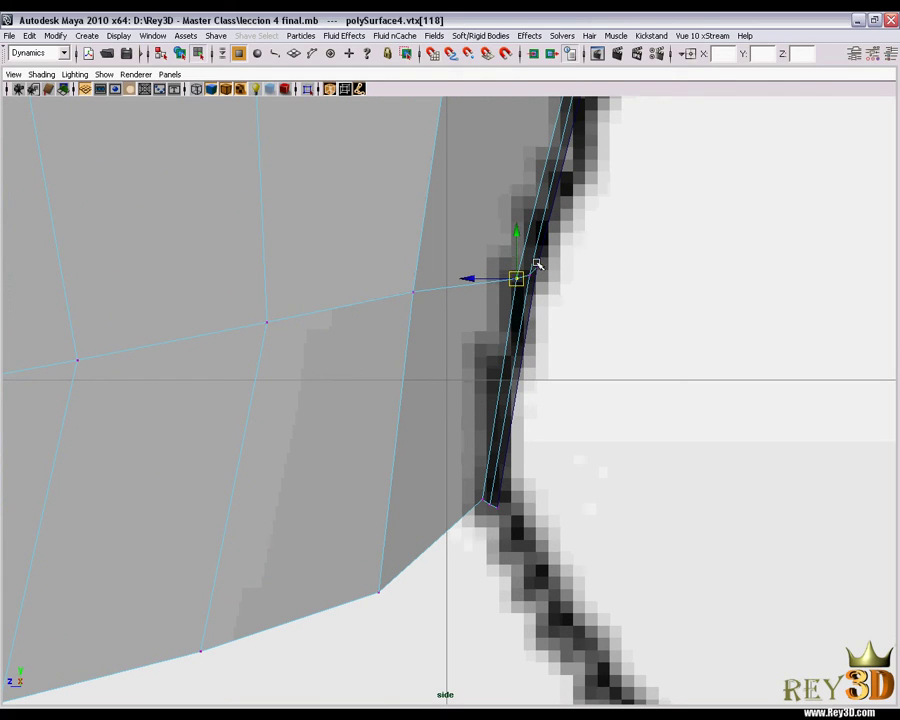
left_click(537, 266)
scroll(533, 310, "down", 3)
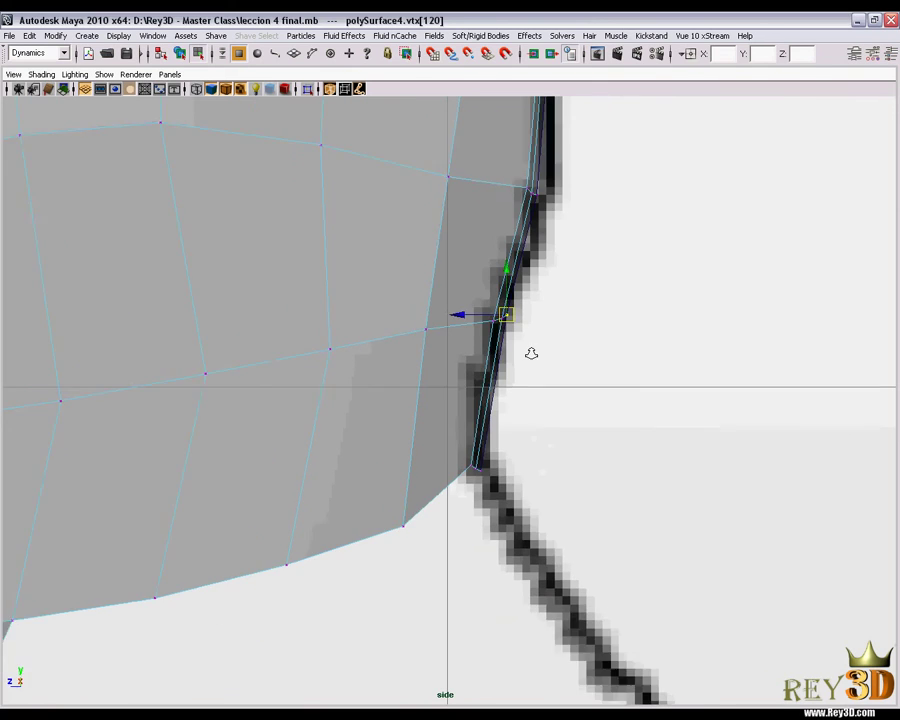
scroll(500, 400, "up", 3)
scroll(409, 470, "up", 2)
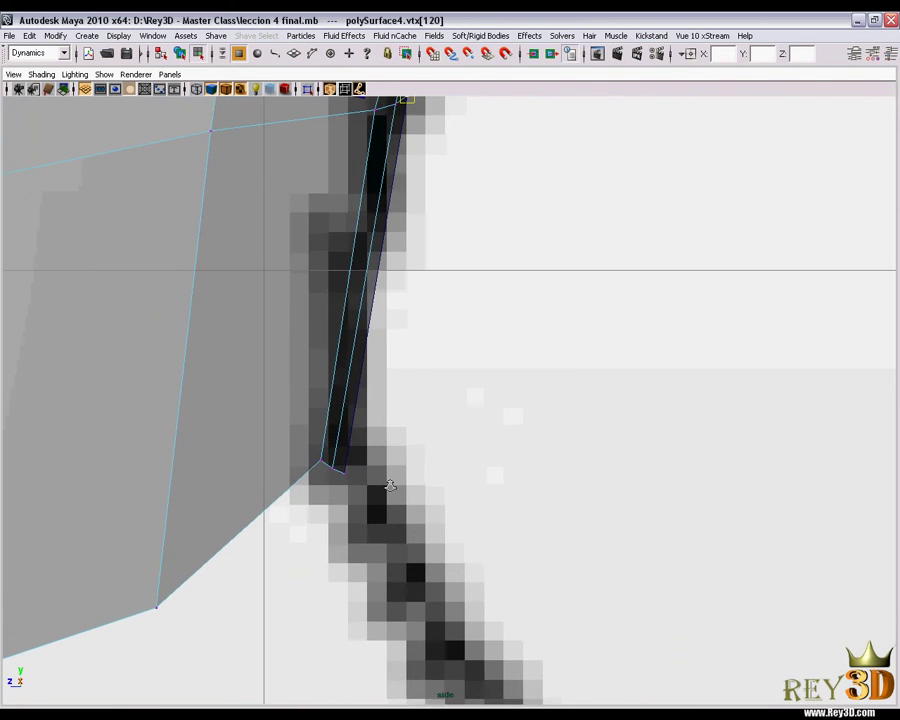
scroll(415, 450, "up", 1)
left_click_drag(361, 470, 359, 469)
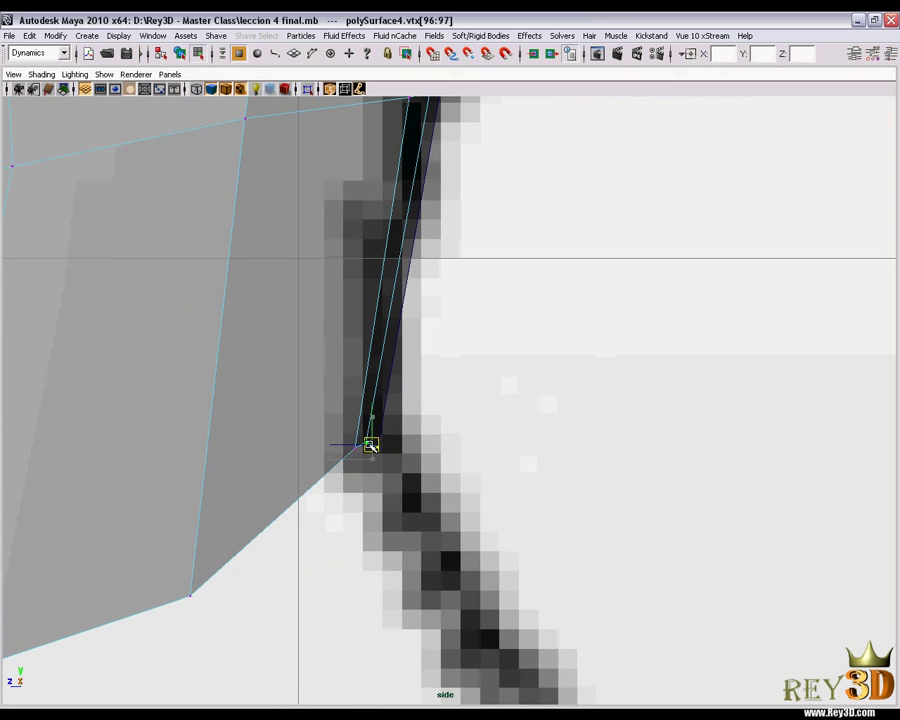
left_click(375, 441)
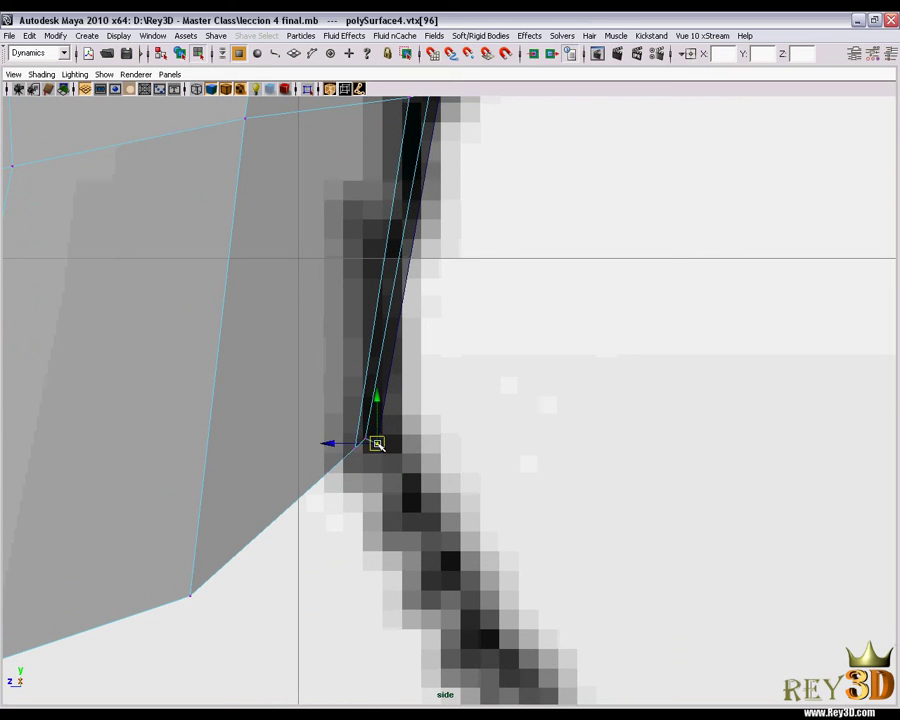
scroll(462, 453, "down", 2)
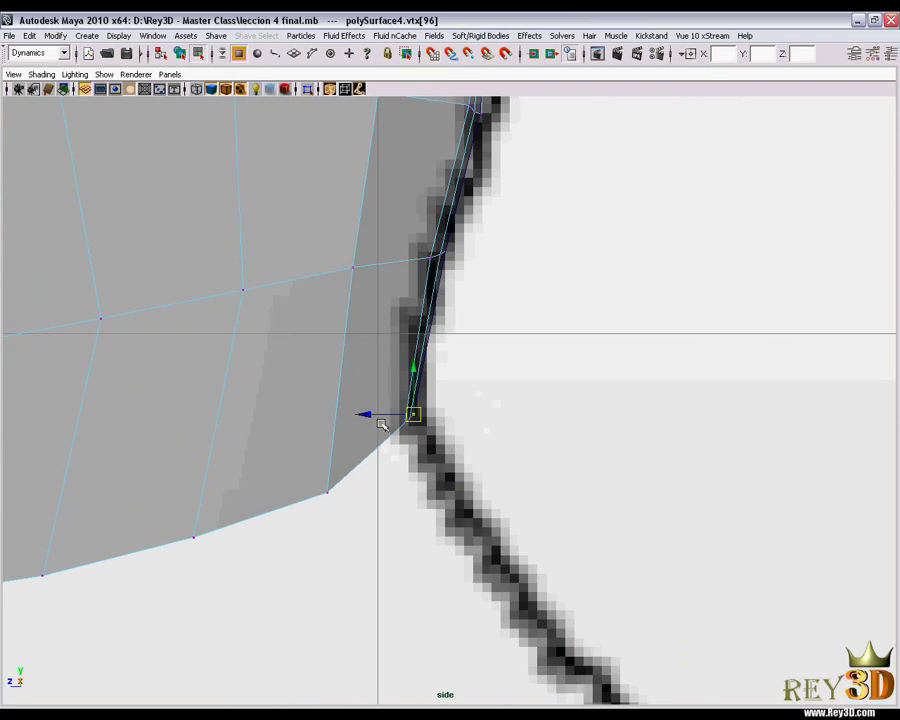
left_click(478, 408)
Step: Zoom into the nose and move the upper-lip and under-nose vertices onto the facial profile
scroll(440, 400, "down", 4)
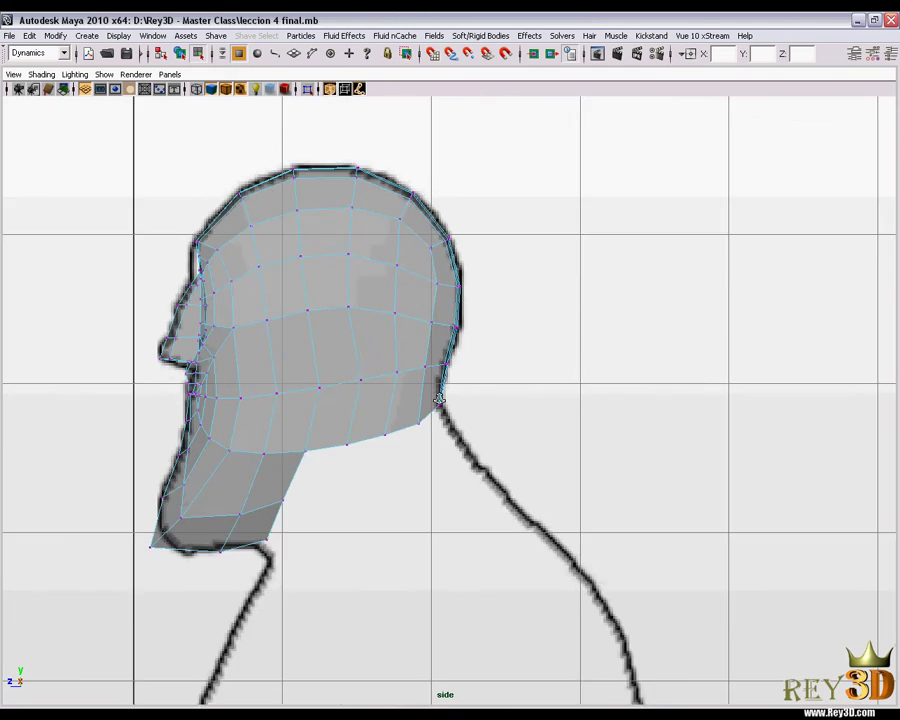
scroll(440, 399, "down", 1)
scroll(370, 370, "up", 2)
scroll(281, 390, "up", 3)
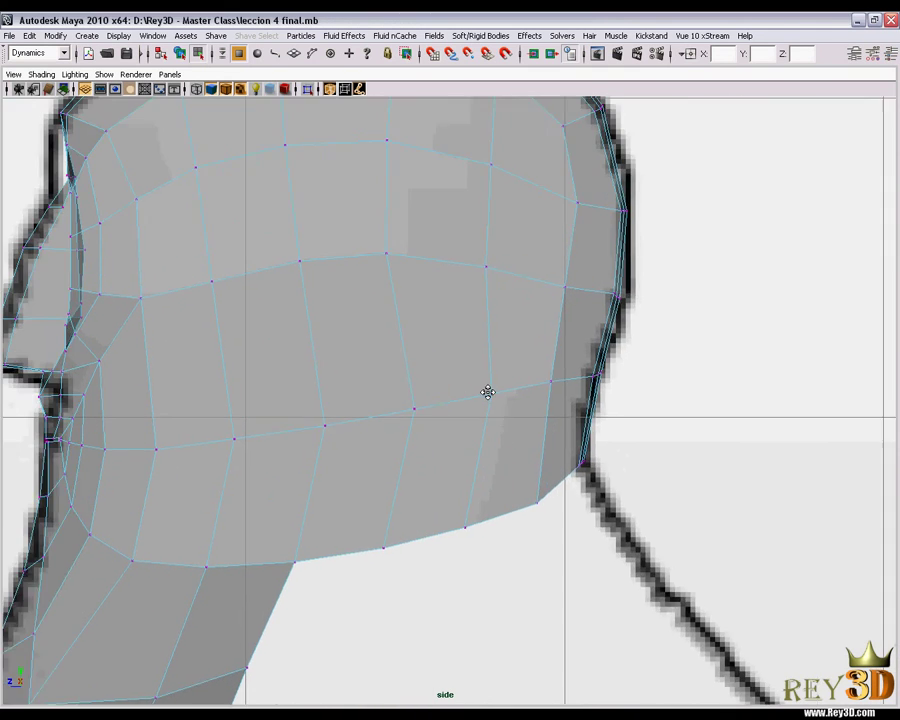
scroll(538, 396, "down", 2)
scroll(446, 402, "up", 2)
scroll(316, 443, "up", 2)
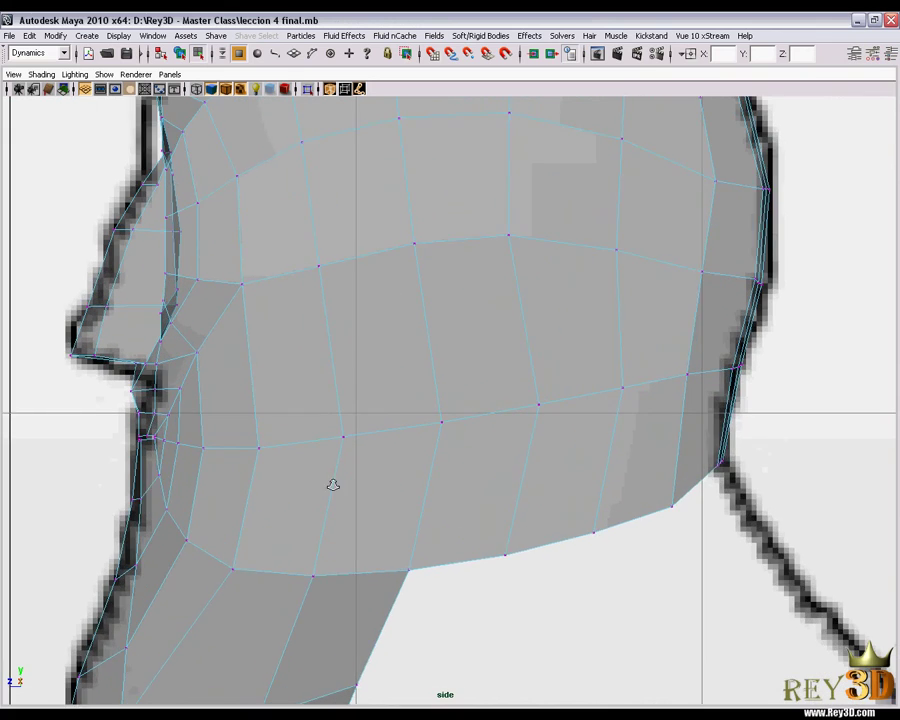
scroll(333, 482, "up", 1)
scroll(212, 432, "up", 1)
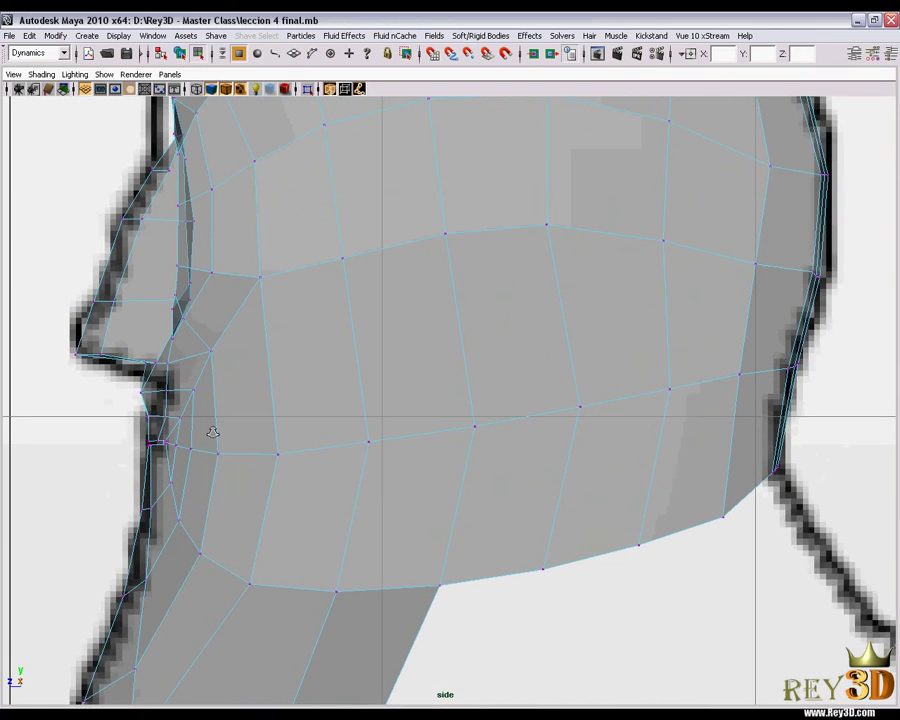
left_click(158, 413)
left_click(176, 415)
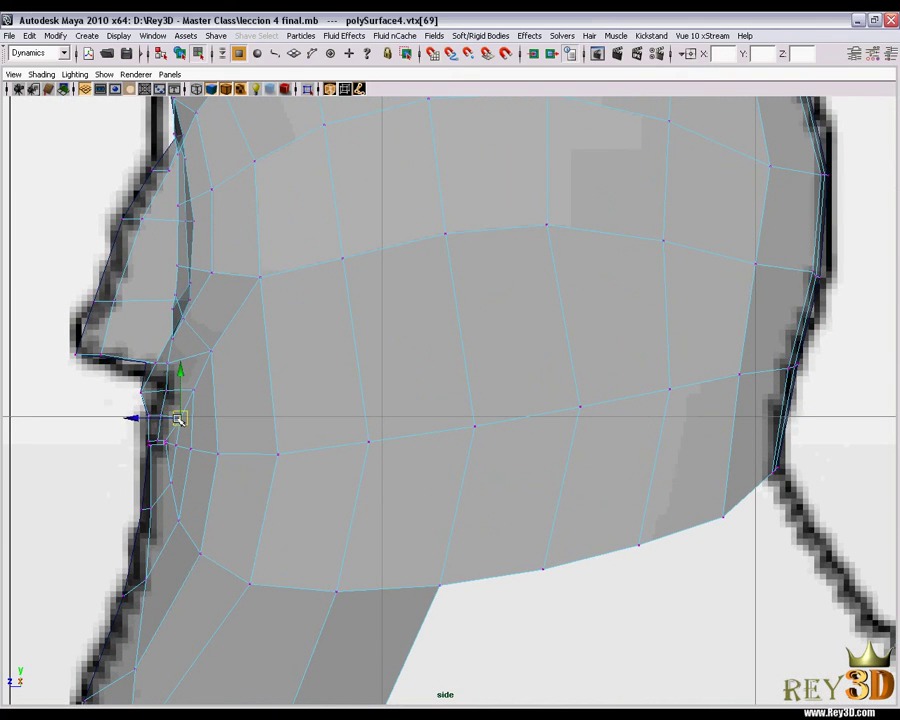
left_click(195, 390)
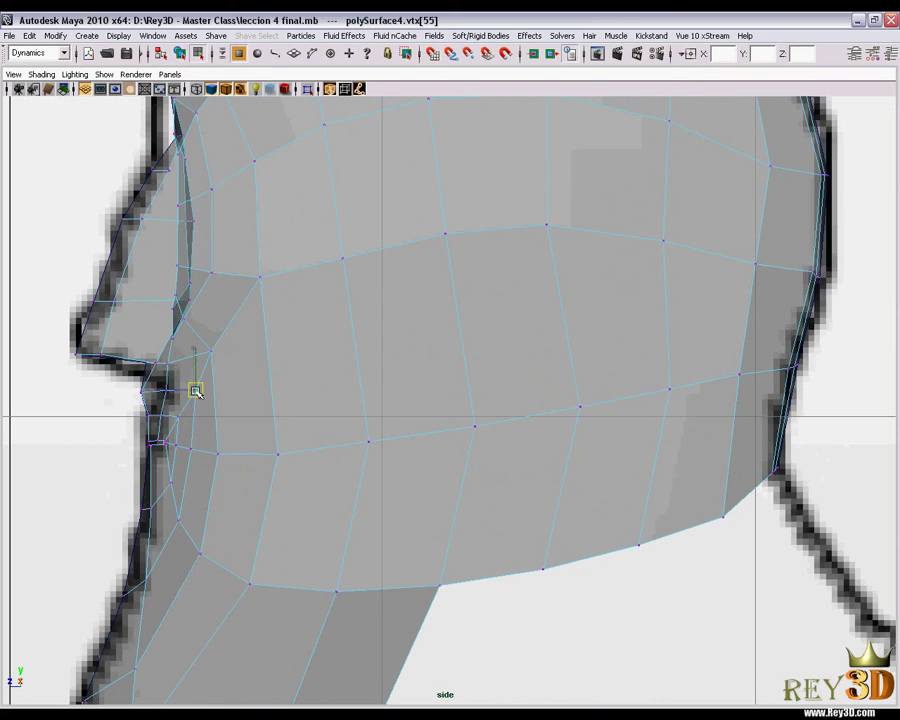
left_click_drag(195, 390, 211, 352)
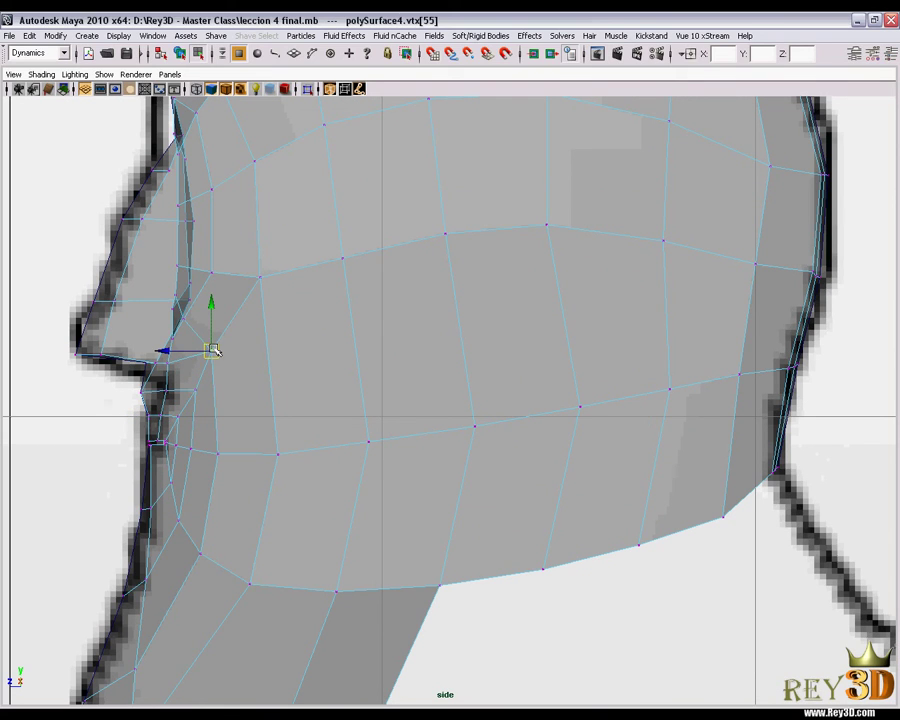
left_click(213, 349)
mouse_move(247, 265)
left_mouse_down()
mouse_move(274, 298)
mouse_move(268, 273)
left_mouse_up()
scroll(268, 272, "down", 2)
Step: Push the cheek vertices forward and move a cheek vertex right and down
scroll(331, 331, "down", 3)
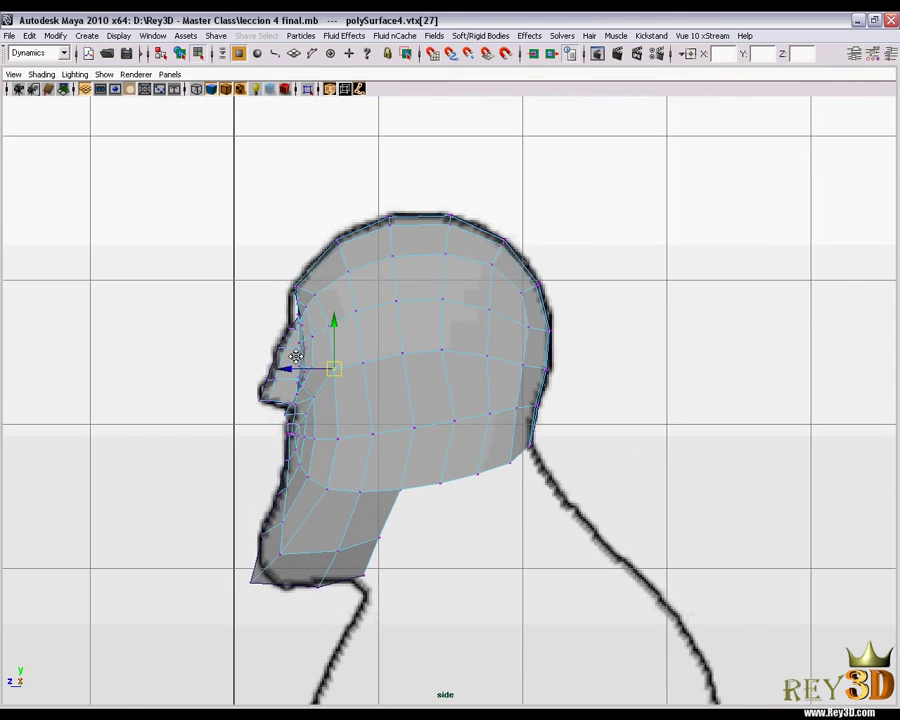
scroll(295, 358, "up", 4)
left_click_drag(251, 348, 375, 327)
left_click(367, 321)
left_click(432, 316)
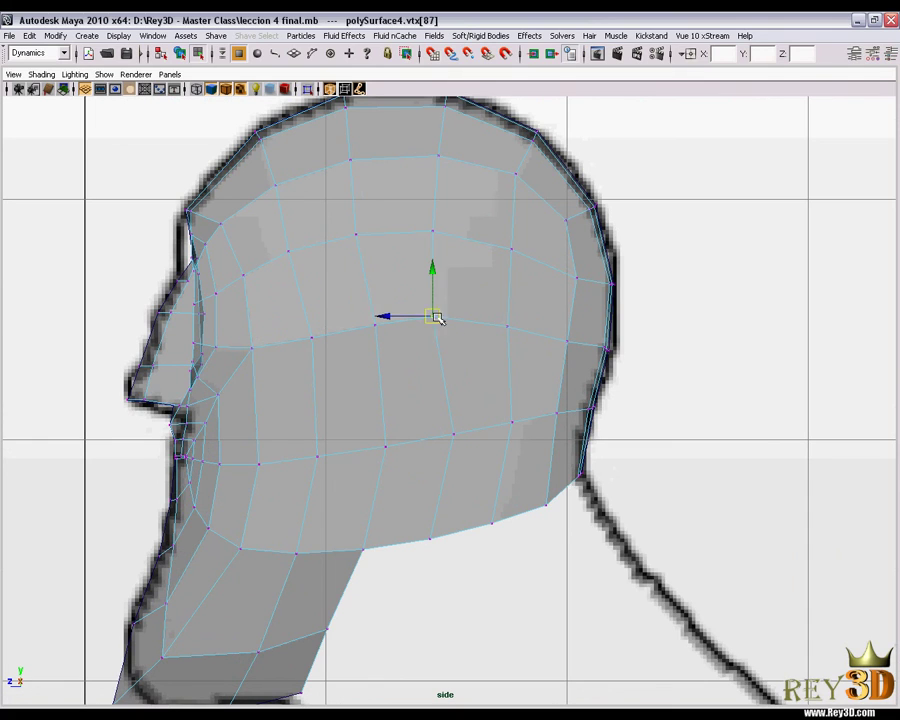
left_click_drag(434, 315, 518, 330)
left_click(515, 328)
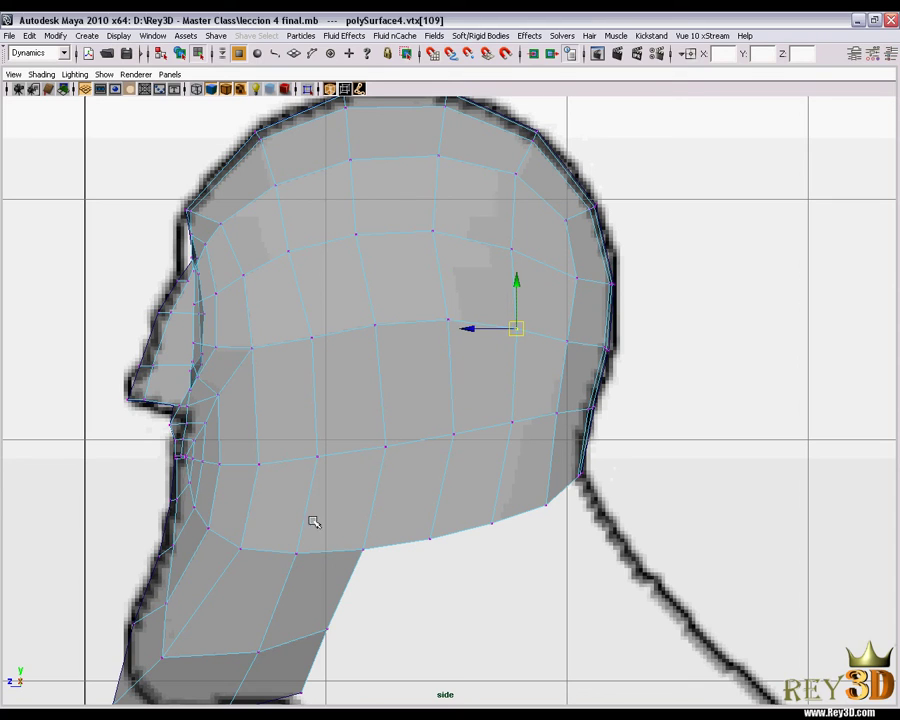
middle_click_drag(446, 389, 442, 389, "alt")
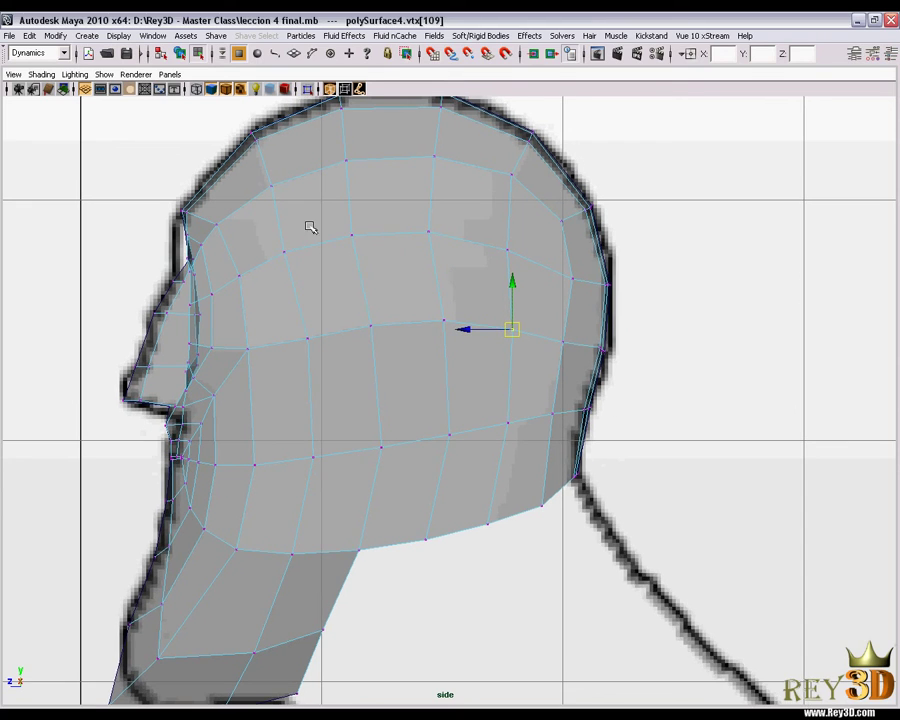
Step: Move the forehead and back-of-head vertices onto the rear skull outline, then zoom in there
left_click_drag(305, 279, 305, 280)
mouse_move(317, 259)
middle_mouse_down()
mouse_move(375, 247)
mouse_move(362, 231)
middle_mouse_up()
left_click(356, 234)
left_click(427, 233)
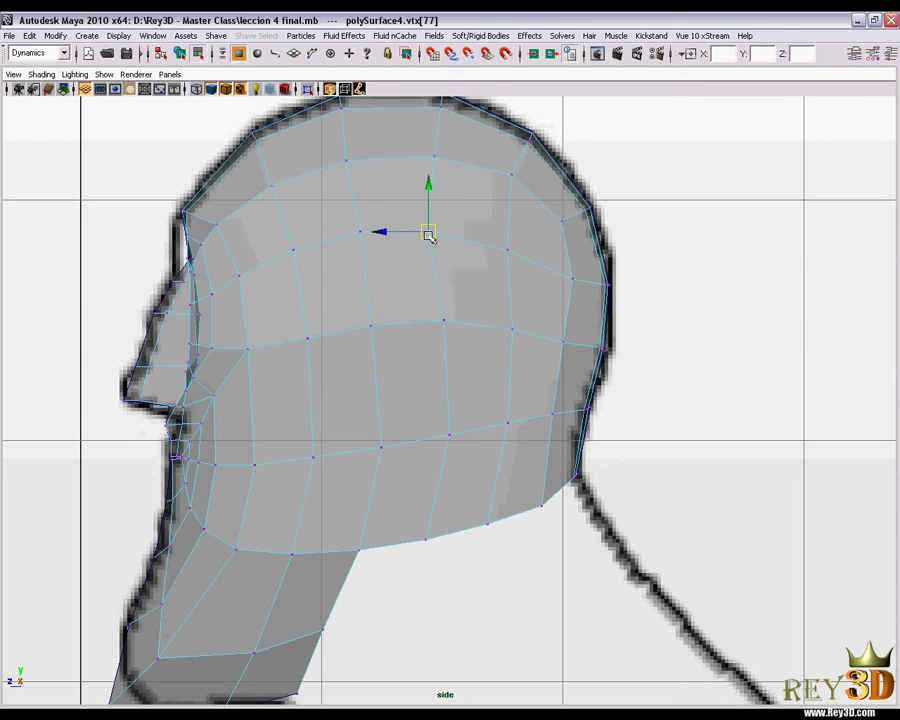
middle_click_drag(427, 233, 435, 236)
left_click(506, 247)
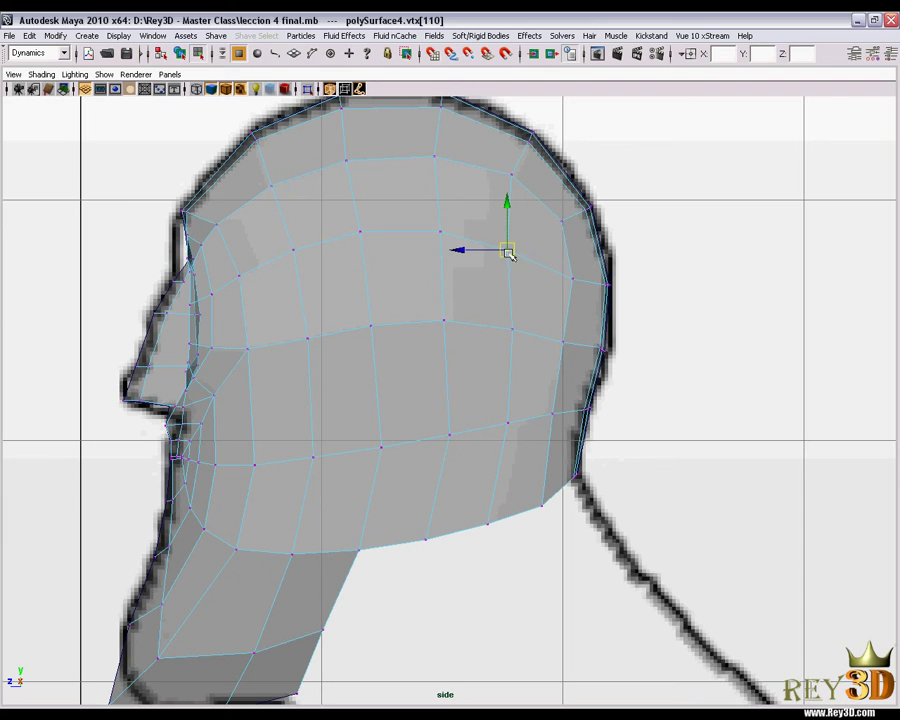
middle_click_drag(506, 248, 492, 260)
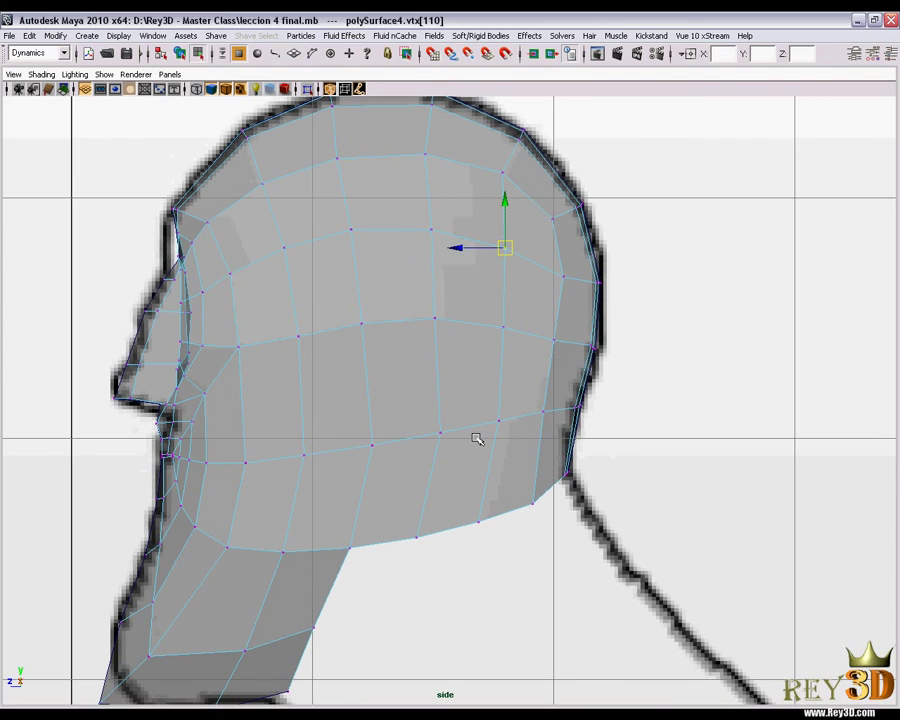
mouse_move(476, 438)
middle_mouse_down("alt")
mouse_move(484, 424)
mouse_move(450, 388)
mouse_move(436, 392)
mouse_move(446, 392)
middle_mouse_up("alt")
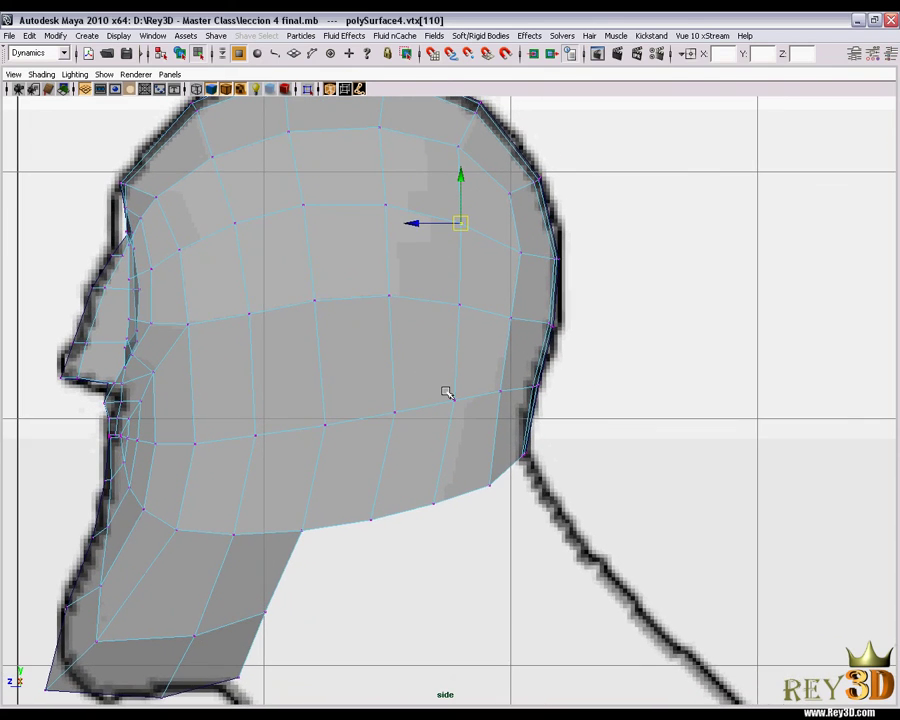
mouse_move(443, 376)
right_mouse_down("alt")
mouse_move(622, 336)
mouse_move(618, 530)
mouse_move(435, 440)
mouse_move(508, 488)
mouse_move(508, 532)
right_mouse_up("alt")
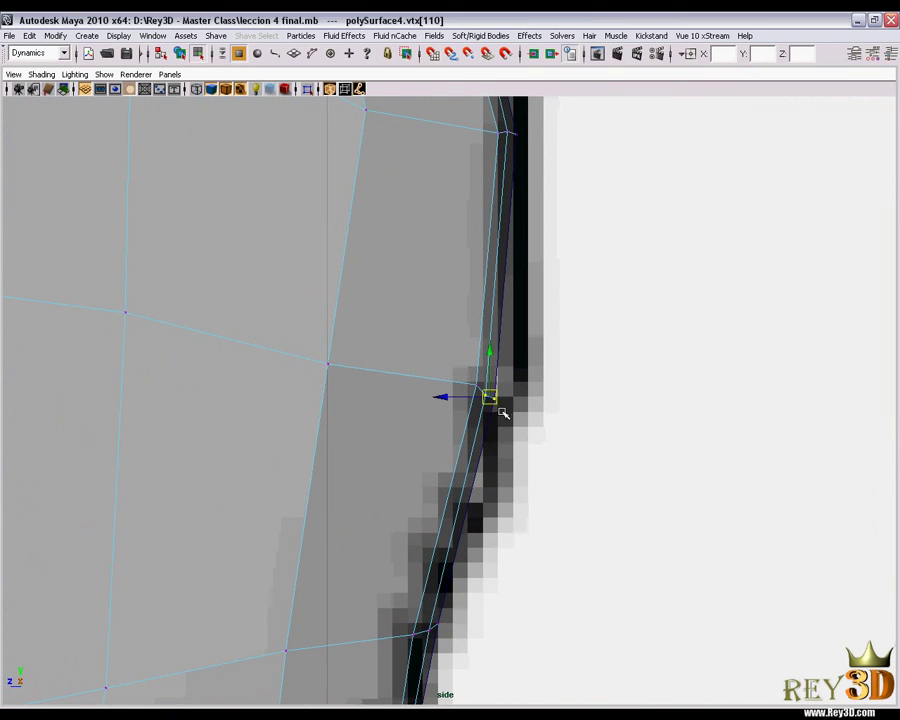
Step: Isolate the outermost vertex on the skull's back edge and fit it to the side reference outline
left_click_drag(503, 413, 476, 380)
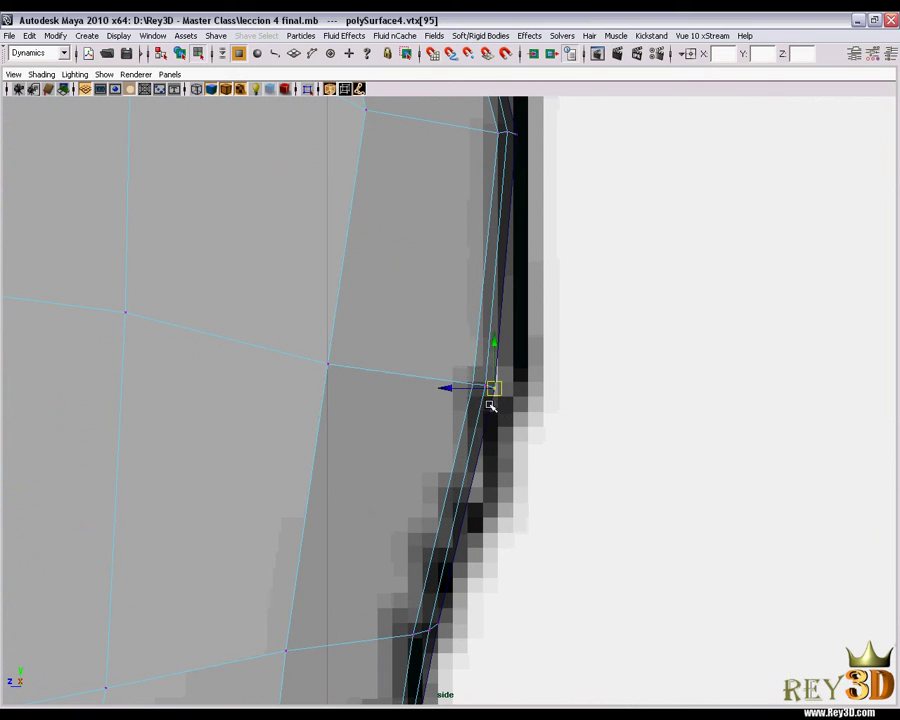
mouse_move(490, 382)
middle_mouse_down("alt")
mouse_move(480, 430)
mouse_move(508, 448)
mouse_move(484, 462)
middle_mouse_up("alt")
right_click_drag(484, 462, 534, 331, "alt")
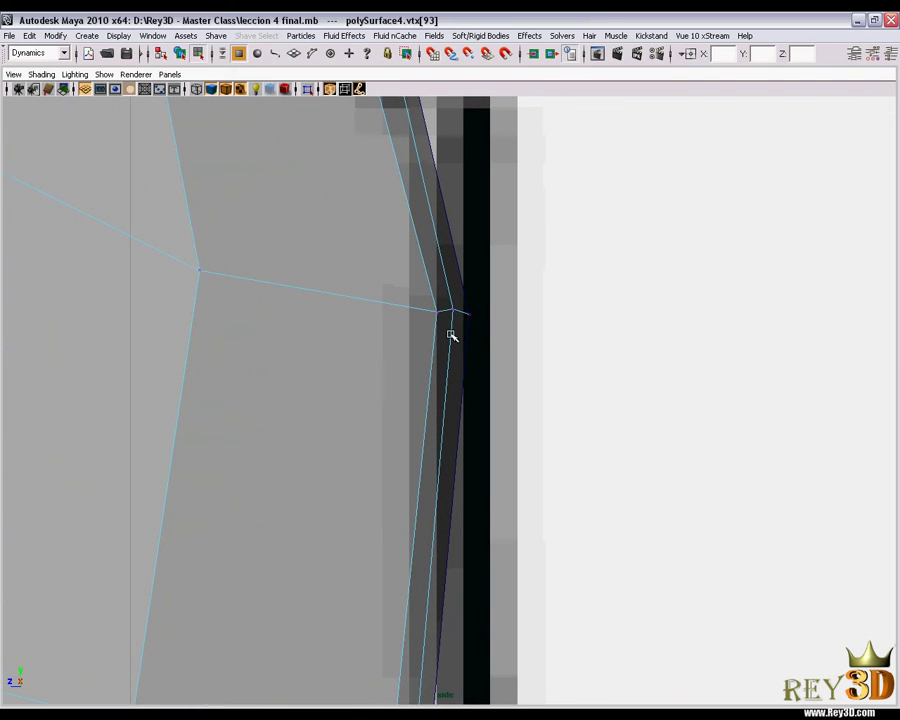
left_click_drag(485, 337, 461, 314)
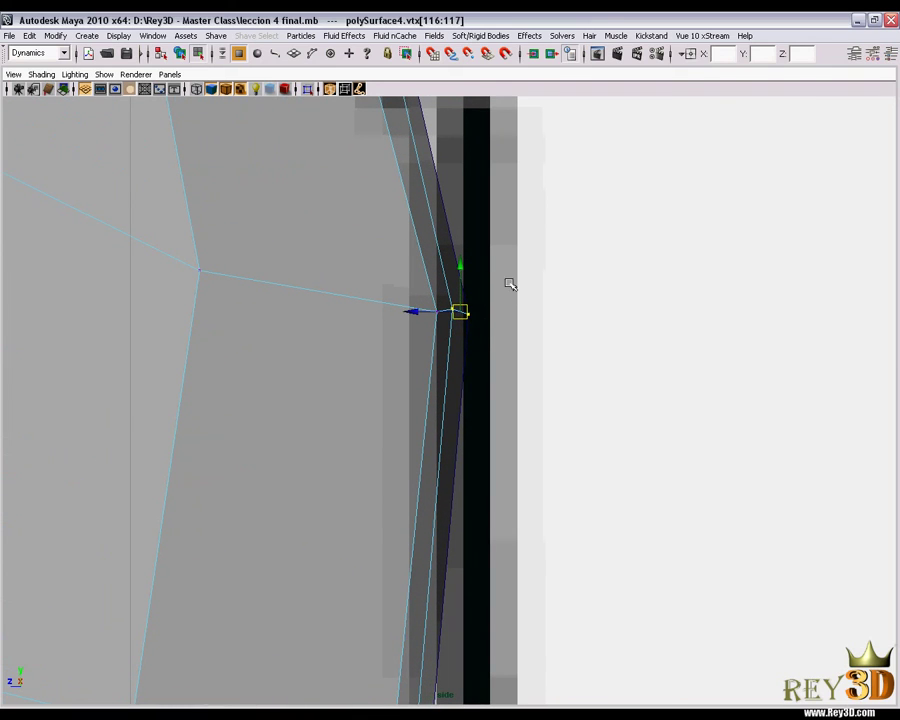
left_click(469, 313)
scroll(478, 332, "down", 1)
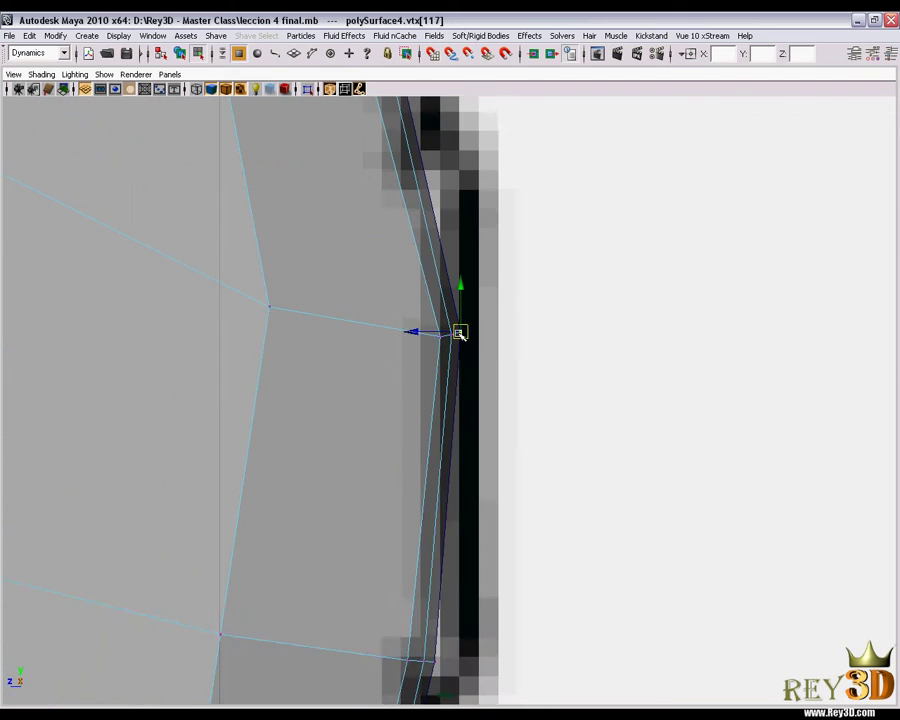
scroll(470, 335, "down", 1)
scroll(440, 345, "down", 2)
scroll(395, 358, "down", 1)
scroll(395, 358, "up", 2)
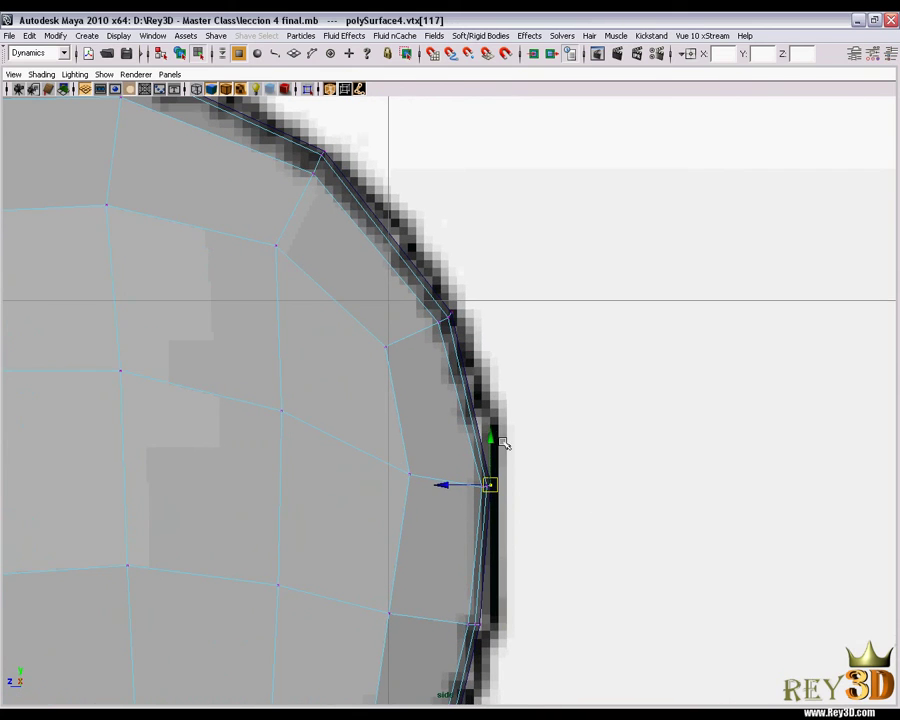
scroll(490, 450, "up", 1)
scroll(450, 450, "down", 1)
scroll(428, 467, "up", 1)
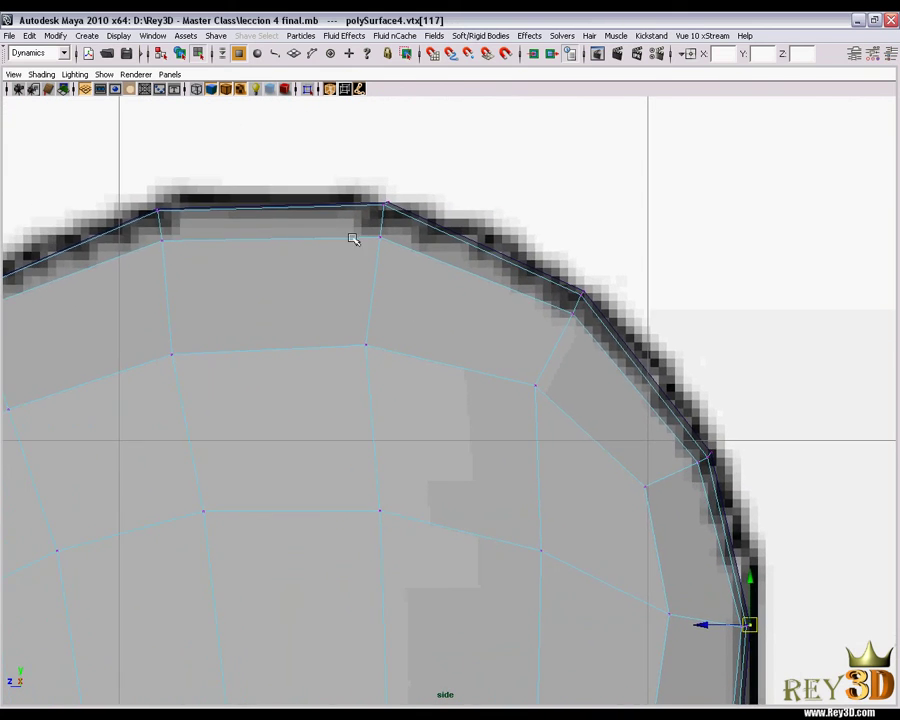
scroll(450, 400, "up", 2)
scroll(520, 520, "up", 1)
scroll(420, 435, "up", 1)
scroll(500, 480, "down", 2)
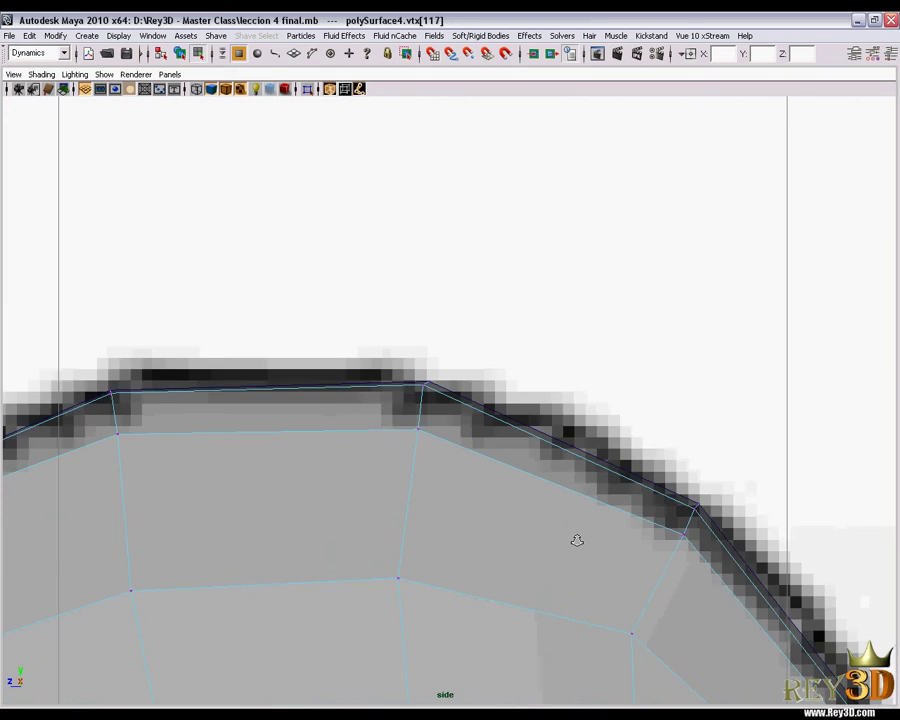
scroll(620, 555, "up", 2)
Step: Select a vertex at the top of the skull and fit it to the crown outline
left_click(400, 372)
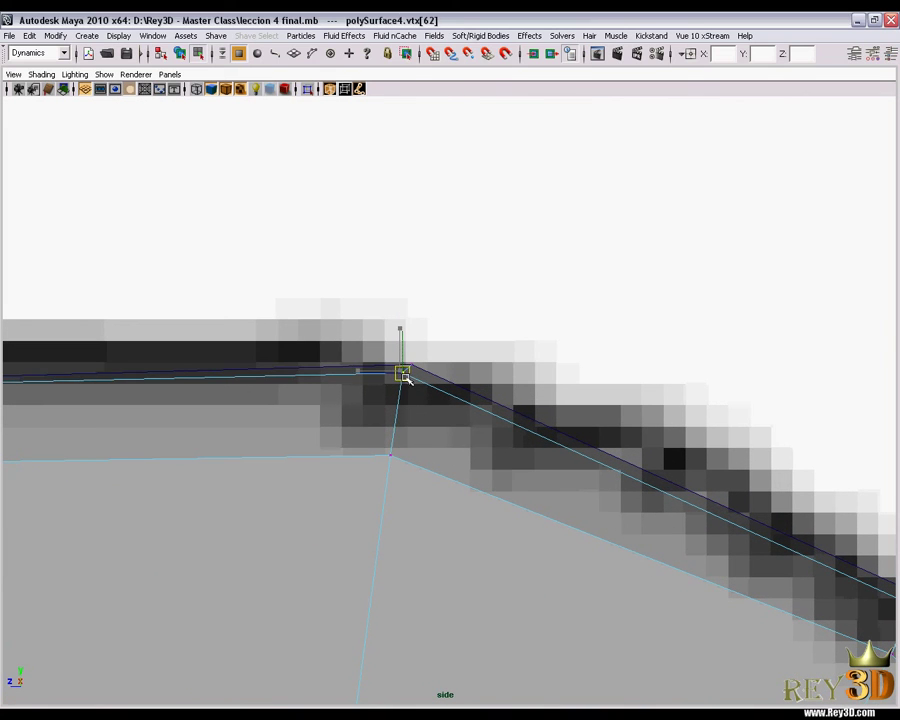
scroll(412, 560, "down", 4)
scroll(500, 470, "down", 2)
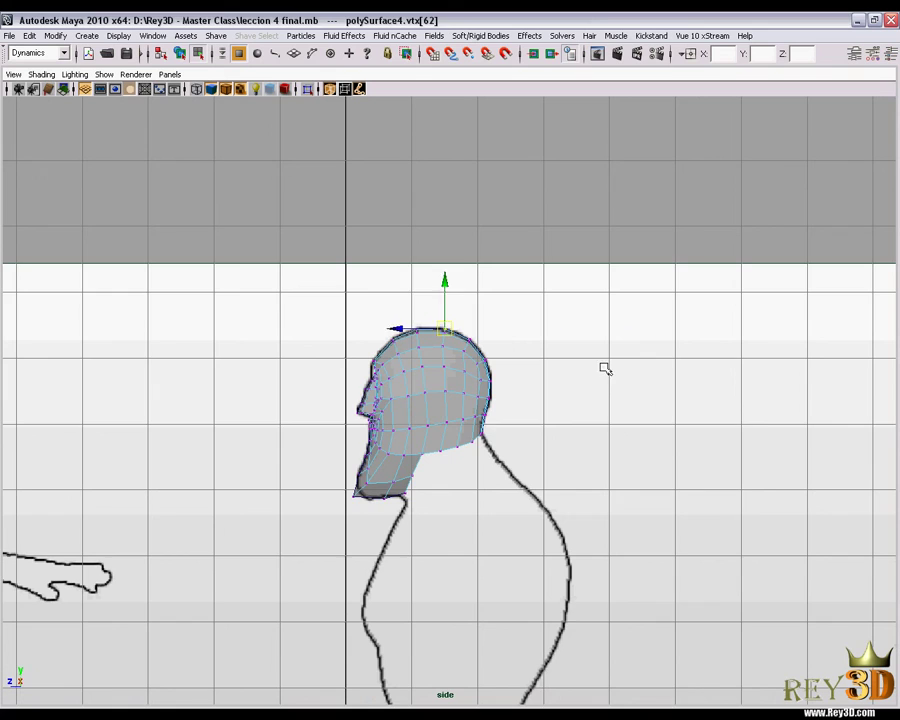
Step: Raise a jaw vertex up onto the side reference's jaw line
left_click(693, 587)
scroll(661, 484, "up", 2)
scroll(593, 524, "up", 2)
scroll(610, 515, "up", 1)
scroll(610, 515, "up", 2)
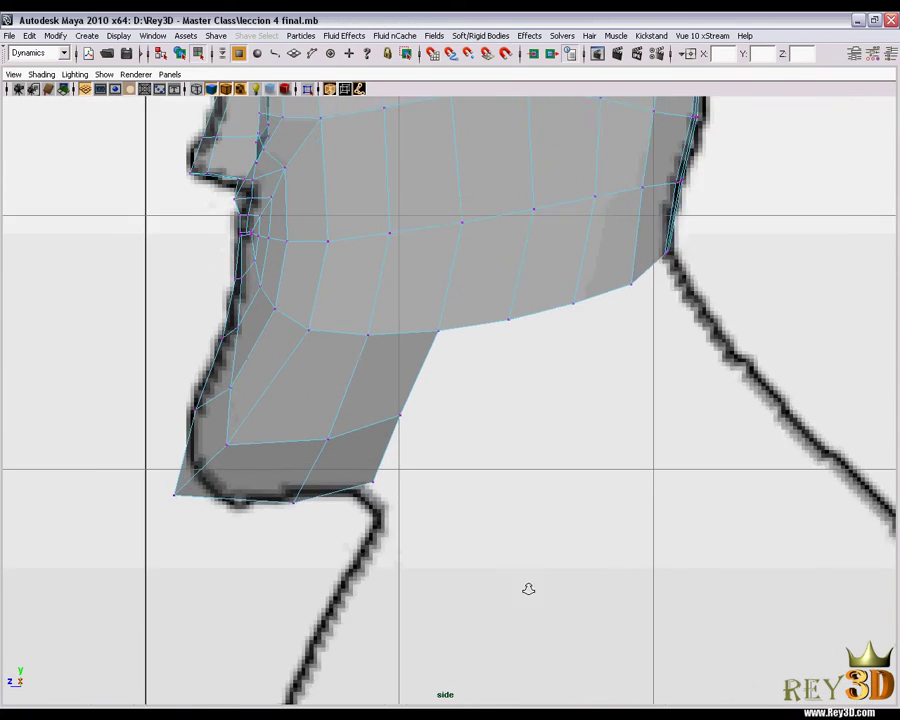
scroll(400, 500, "up", 1)
left_click(270, 437)
left_click_drag(277, 437, 293, 423)
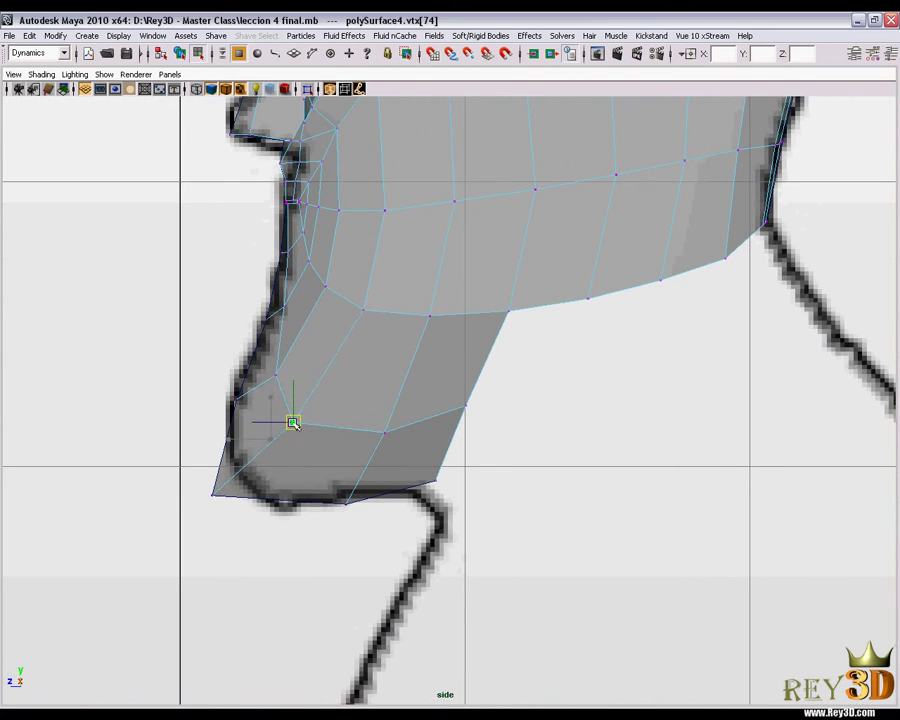
mouse_move(382, 426)
middle_mouse_down("alt")
mouse_move(451, 353)
mouse_move(353, 369)
middle_mouse_up("alt")
scroll(451, 353, "down", 3)
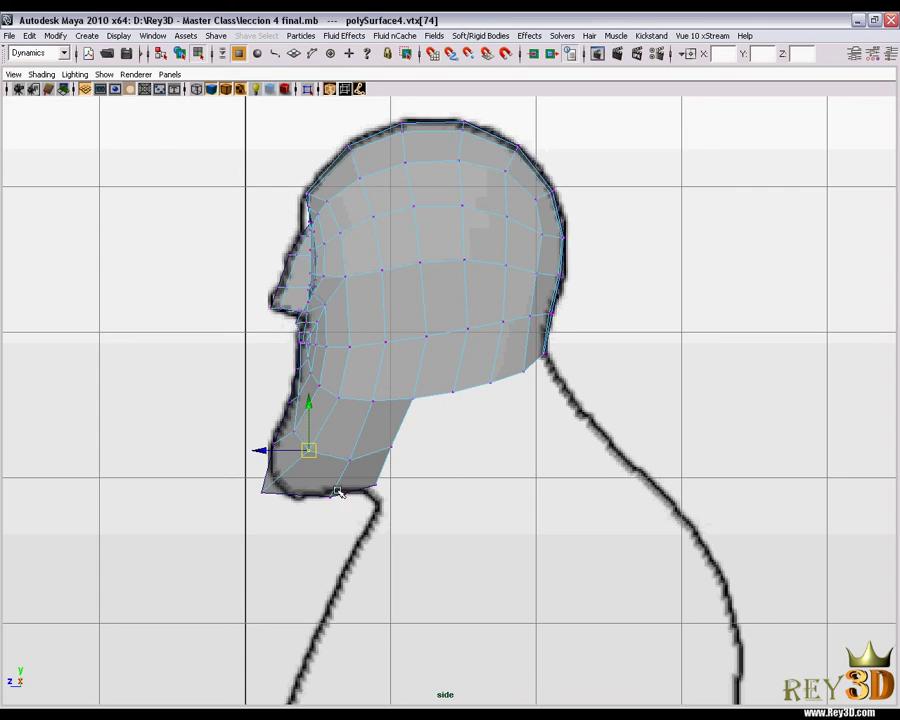
scroll(338, 492, "up", 2)
scroll(297, 474, "up", 2)
scroll(275, 452, "up", 2)
scroll(201, 381, "up", 1)
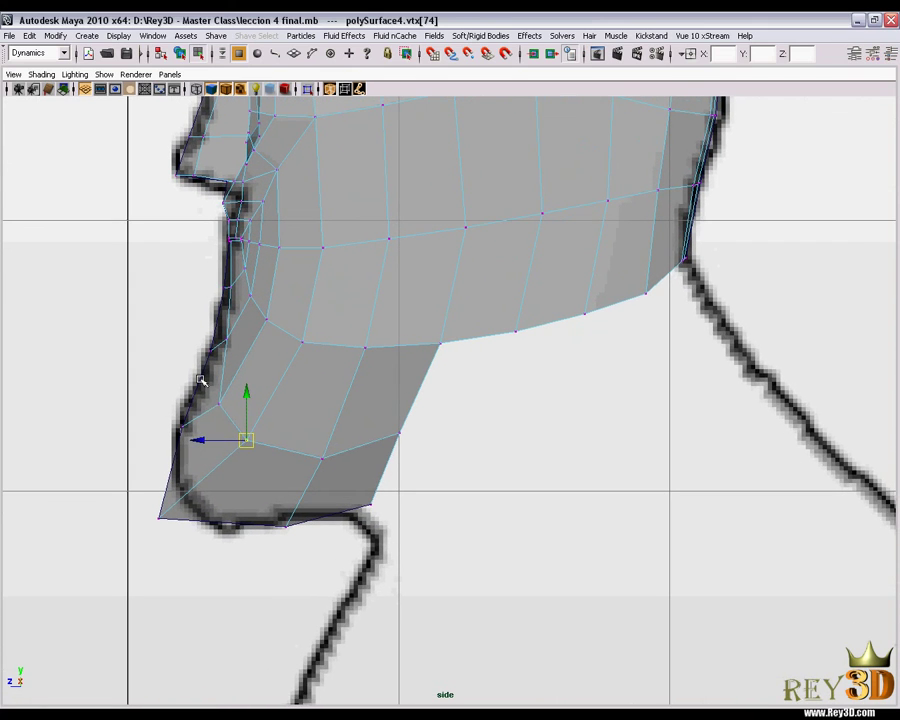
Step: Pull the chin-front and under-chin vertices onto the reference's chin outline
middle_click_drag(227, 399, 228, 428, "alt")
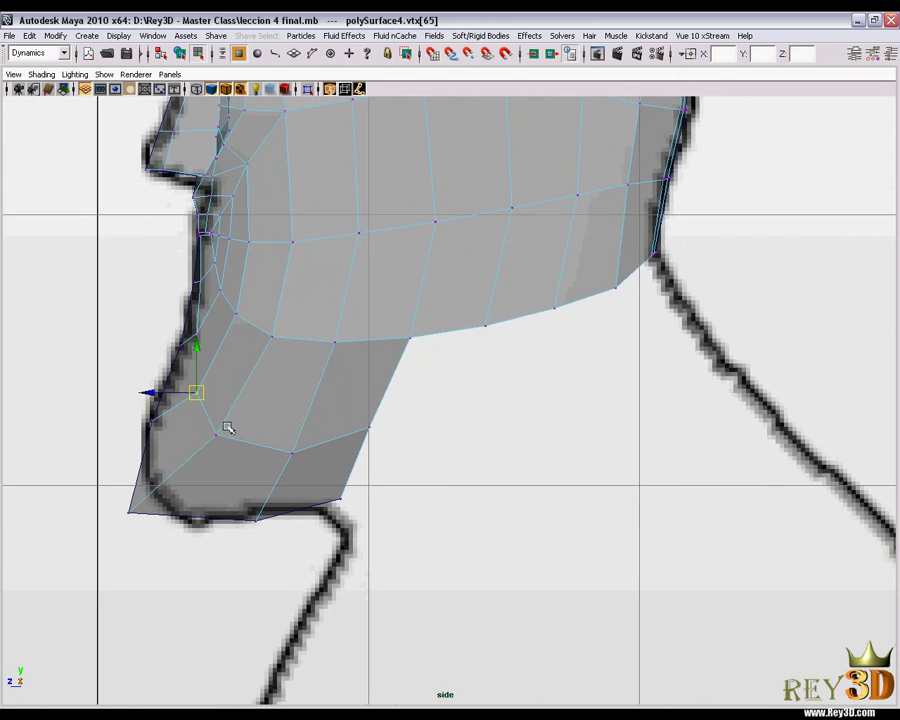
mouse_move(175, 358)
middle_mouse_down("alt")
mouse_move(209, 331)
mouse_move(243, 398)
mouse_move(333, 418)
mouse_move(292, 356)
middle_mouse_up("alt")
middle_click_drag(372, 414, 393, 408, "alt")
left_click(143, 455)
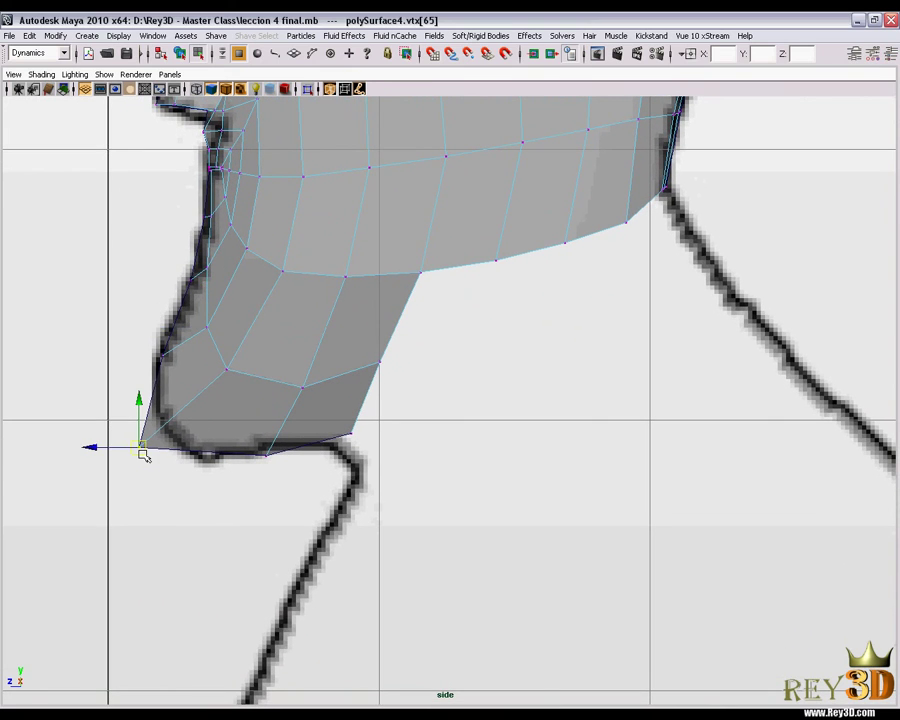
left_click(160, 440)
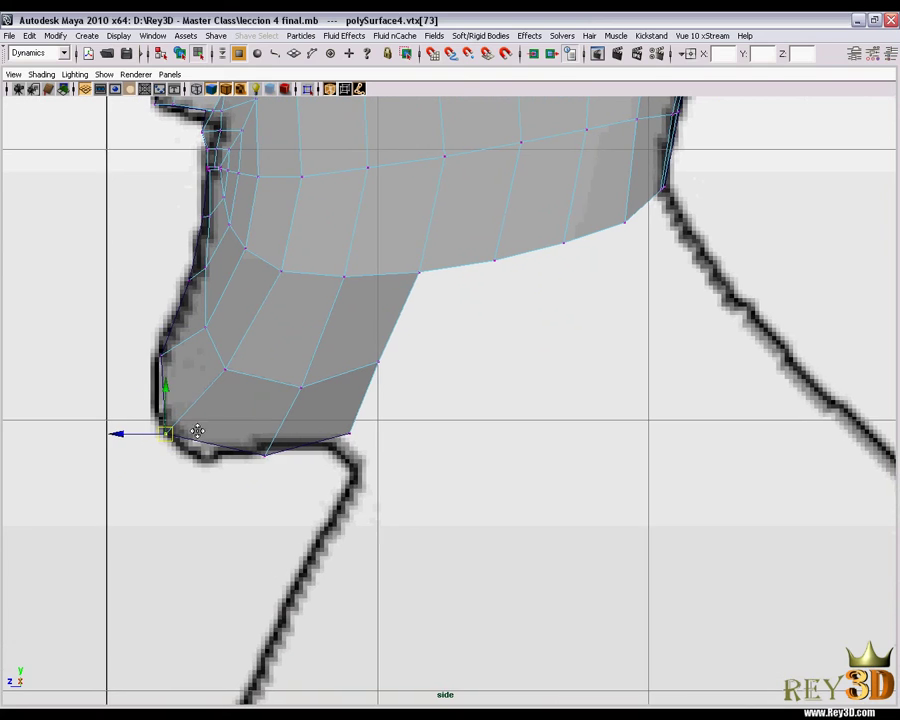
middle_click_drag(196, 428, 179, 425, "alt")
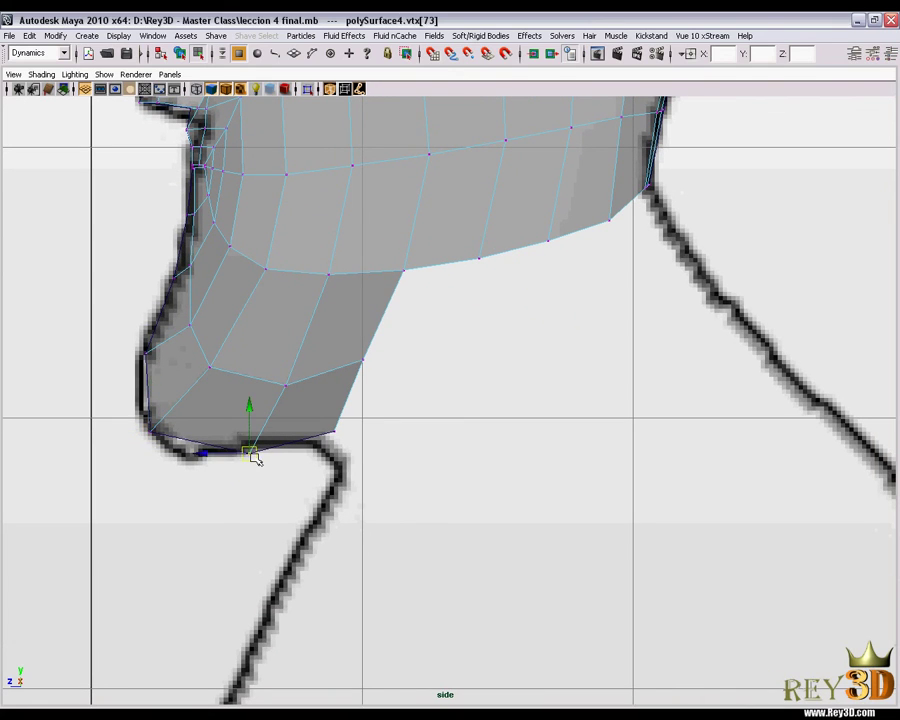
left_click(147, 431)
middle_click_drag(260, 408, 290, 424, "alt")
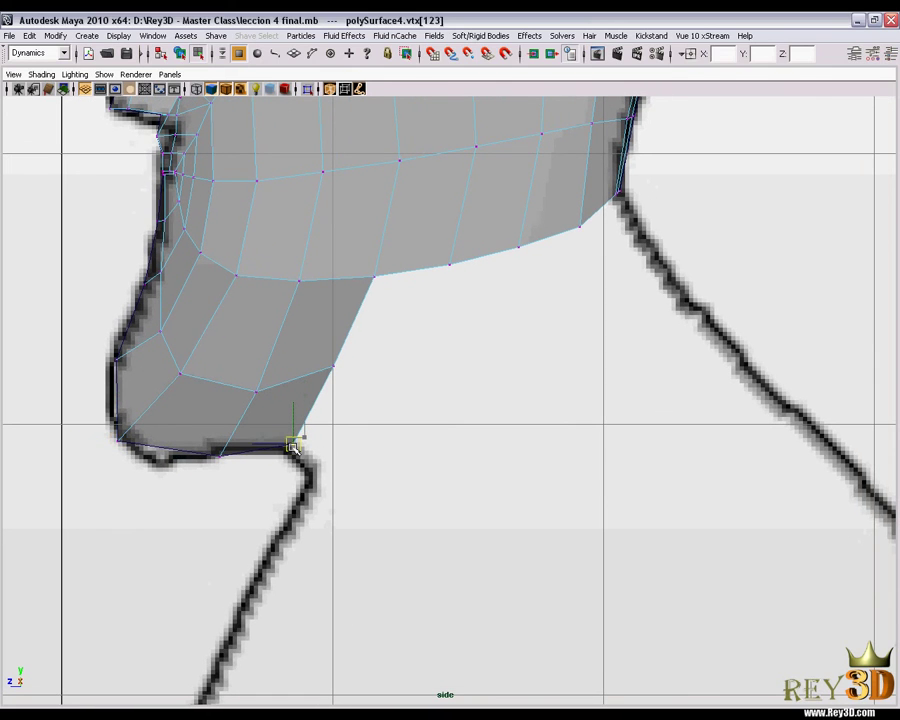
scroll(295, 447, "down", 5)
key("space")
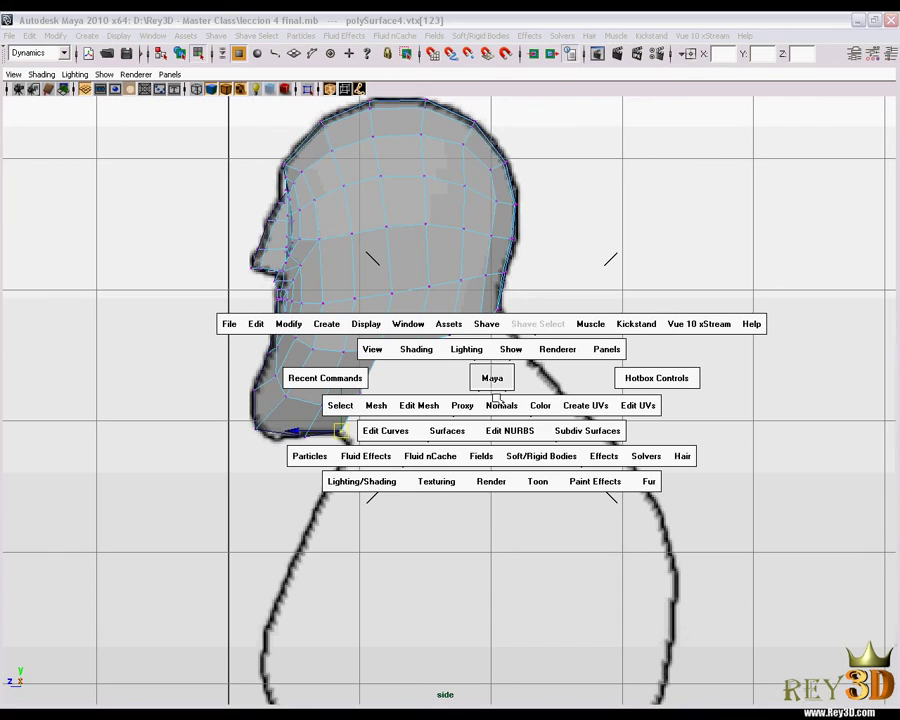
Step: Switch the viewport to the front view and zoom in on the chin
left_click_drag(497, 397, 497, 440)
scroll(518, 517, "up", 3)
scroll(352, 366, "up", 3)
scroll(484, 554, "up", 3)
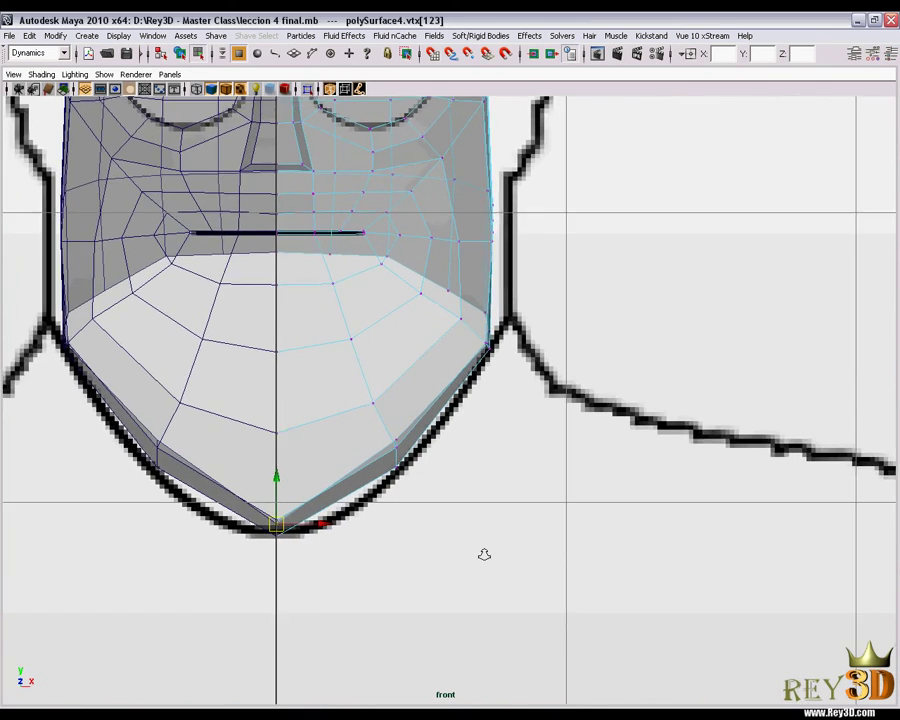
scroll(518, 480, "up", 2)
scroll(527, 512, "up", 2)
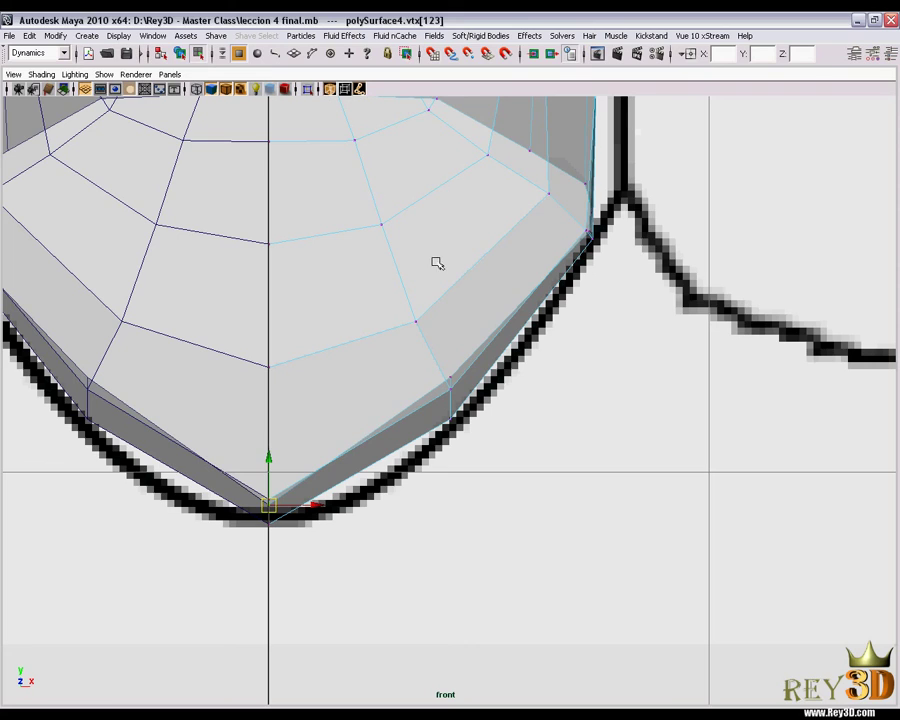
Step: Change to a two-pane layout showing the front and perspective views
key("space")
key("a")
key("space")
Step: Set the second pane to perspective, view the chin from below, and center the front view
left_click_drag(629, 332, 629, 290)
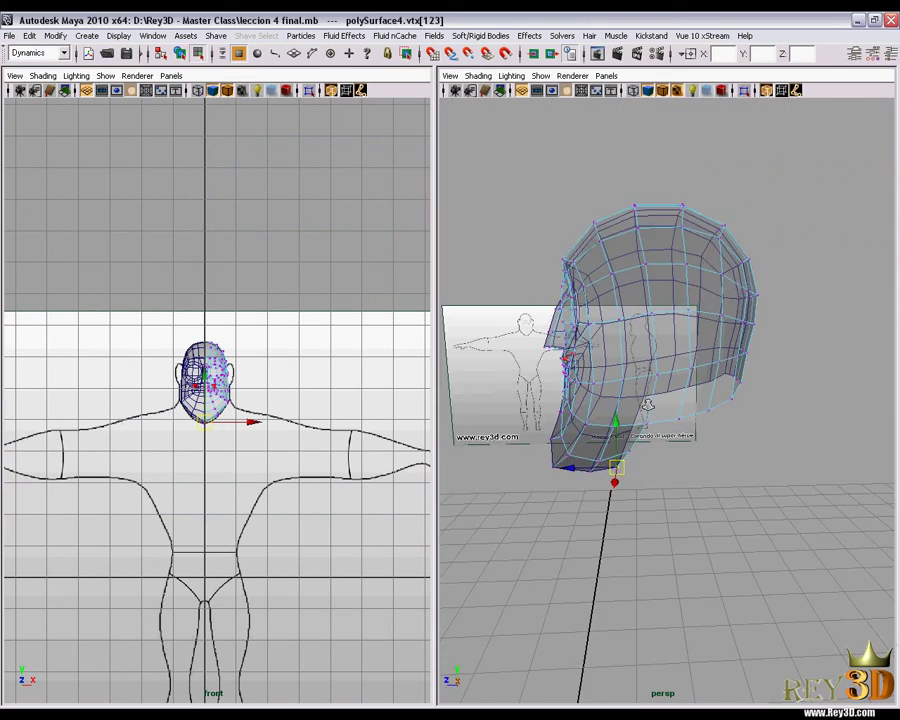
scroll(640, 390, "up", 4)
scroll(623, 367, "up", 3)
scroll(665, 326, "up", 2)
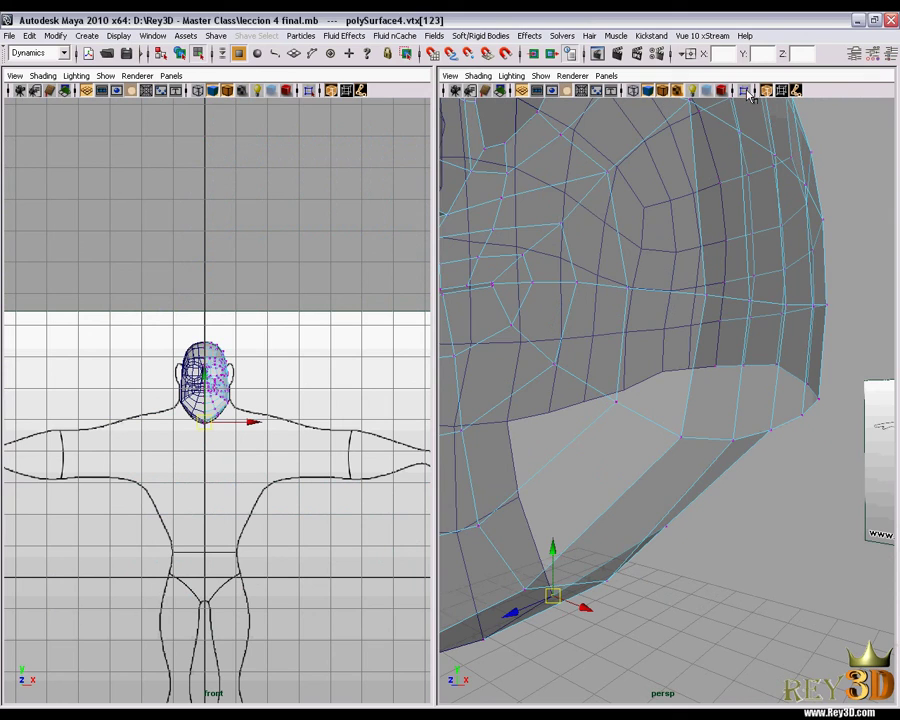
mouse_move(727, 231)
left_mouse_down("alt")
mouse_move(757, 438)
mouse_move(715, 432)
left_mouse_up("alt")
scroll(340, 443, "up", 2)
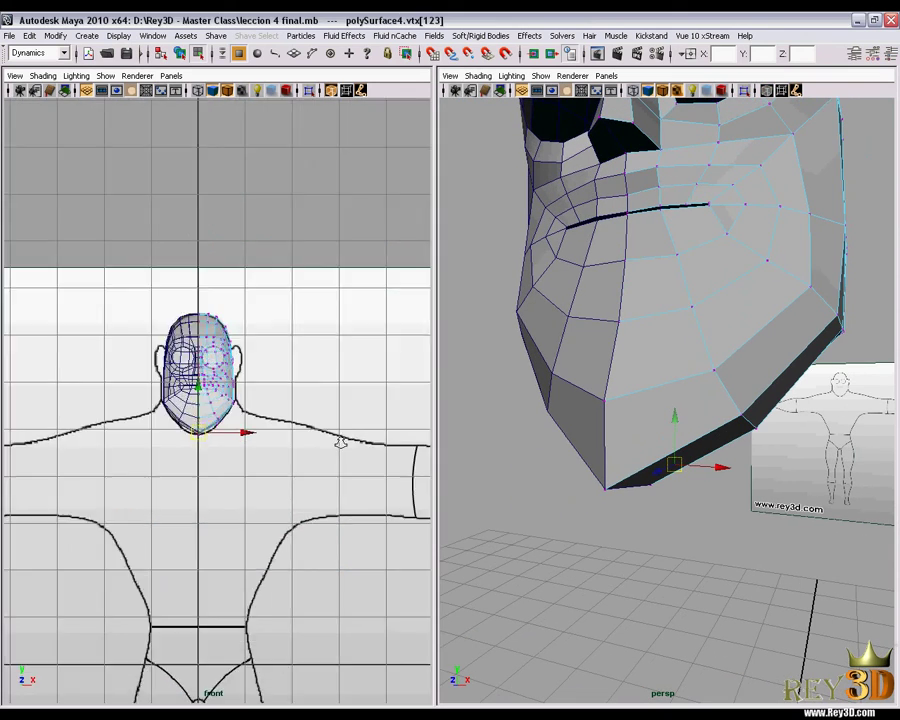
scroll(340, 443, "up", 3)
middle_click_drag(311, 398, 335, 440, "alt")
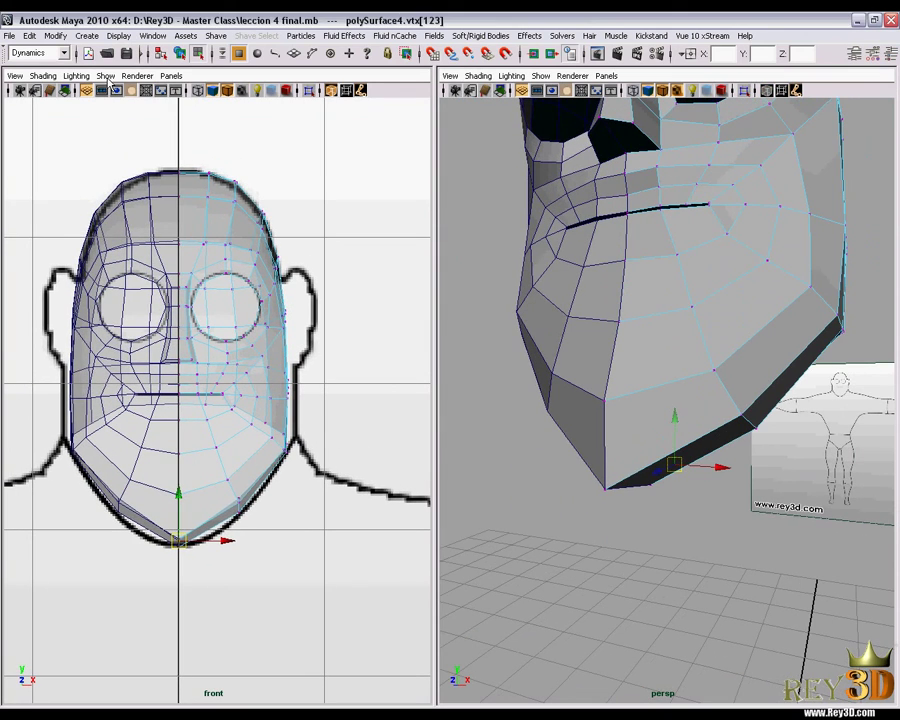
Step: Turn off the grid in both the front and perspective views to inspect the chin
left_click(107, 76)
left_click(161, 473)
scroll(643, 355, "down", 5)
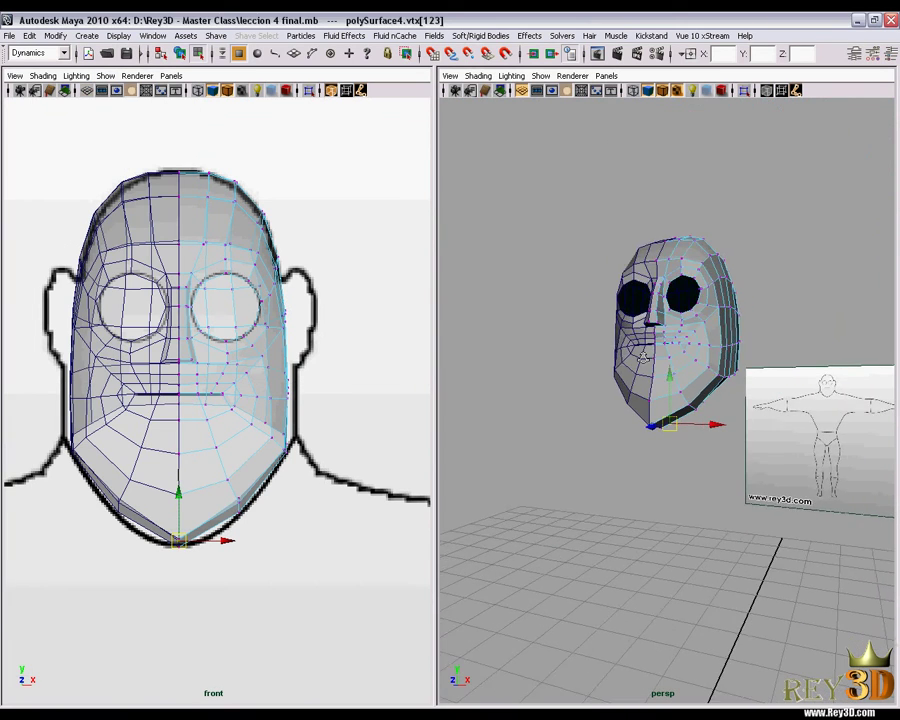
scroll(643, 354, "up", 4)
scroll(600, 320, "down", 3)
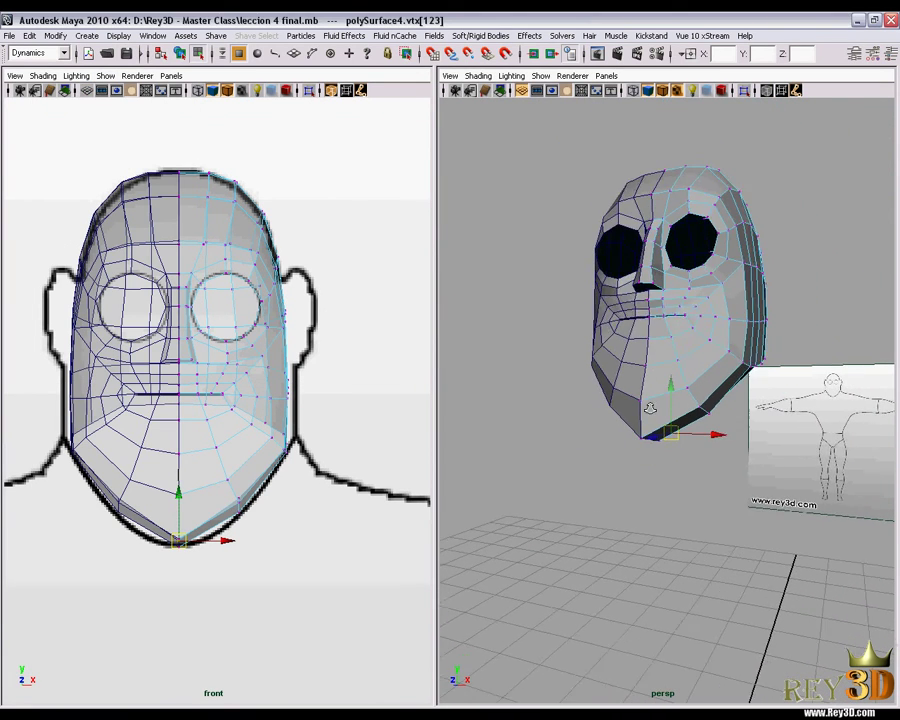
left_click(540, 76)
left_click(550, 474)
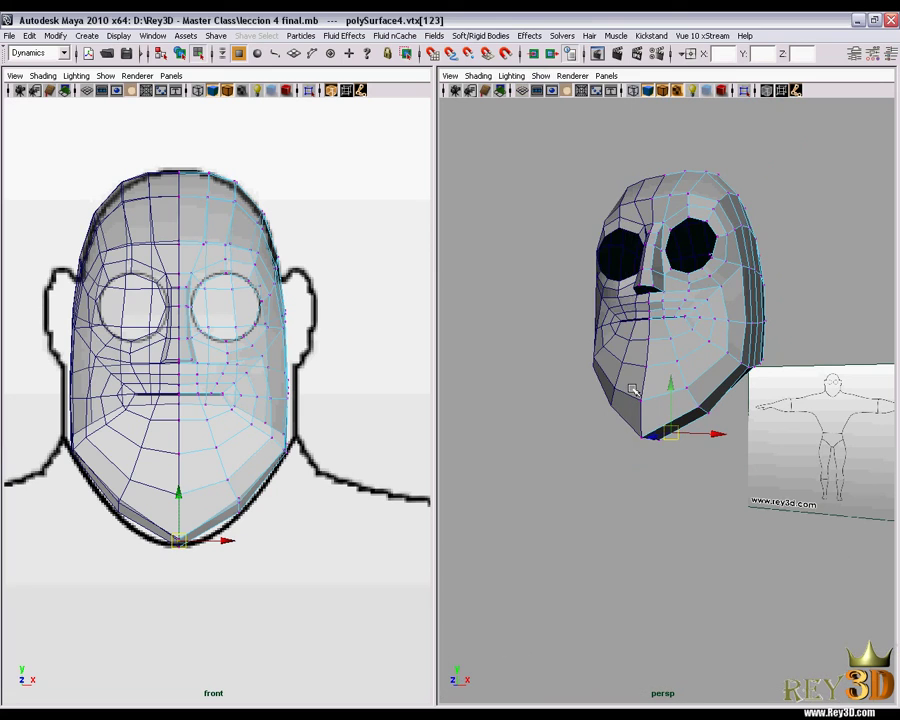
scroll(700, 420, "up", 3)
scroll(736, 464, "up", 2)
left_click_drag(736, 464, 598, 527, "alt")
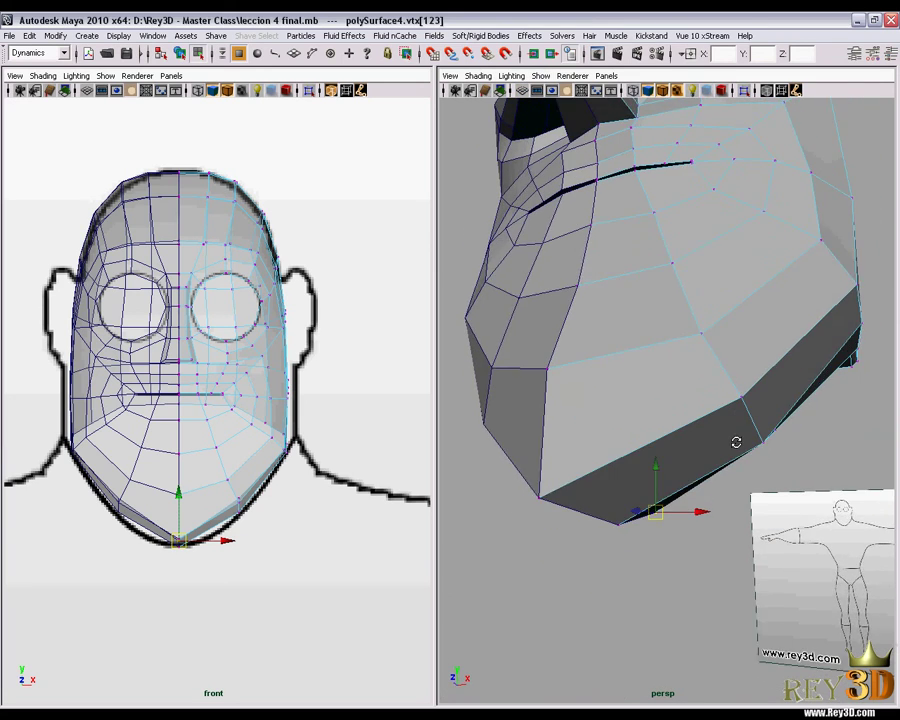
scroll(373, 497, "up", 2)
Step: Select the jaw vertices near the chin, including vtx[74], in the front view
scroll(366, 550, "up", 2)
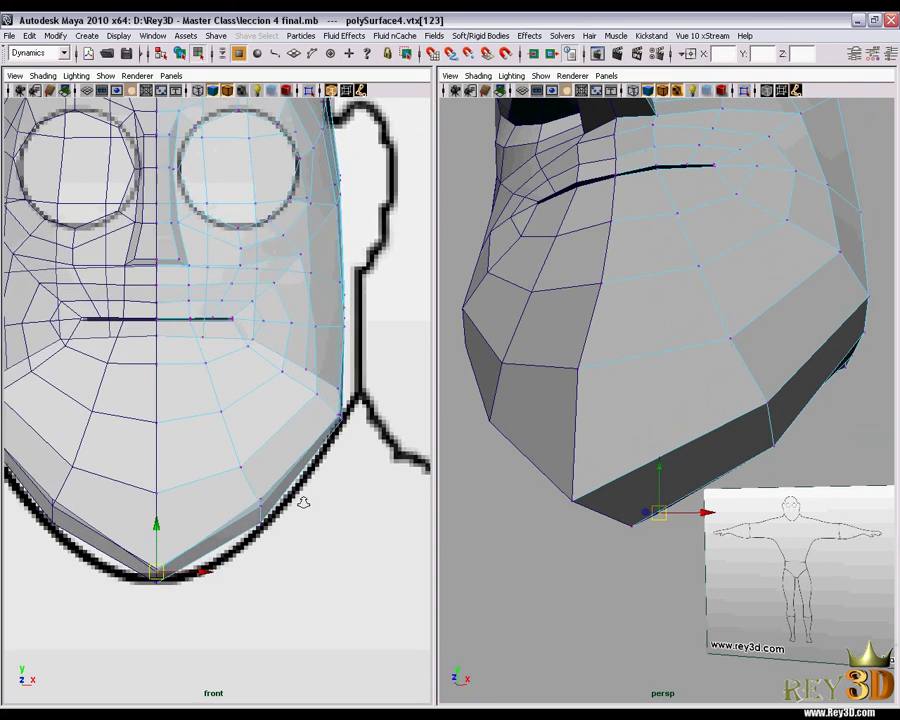
left_click(260, 500)
mouse_move(710, 459)
left_mouse_down("alt")
mouse_move(669, 437)
mouse_move(702, 420)
left_mouse_up("alt")
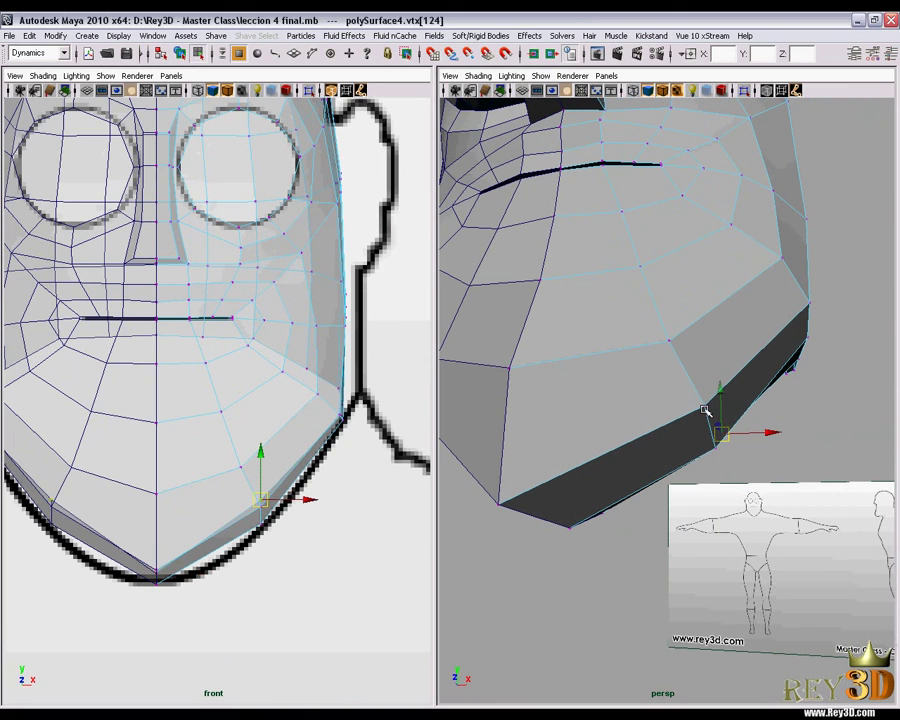
scroll(332, 498, "up", 2)
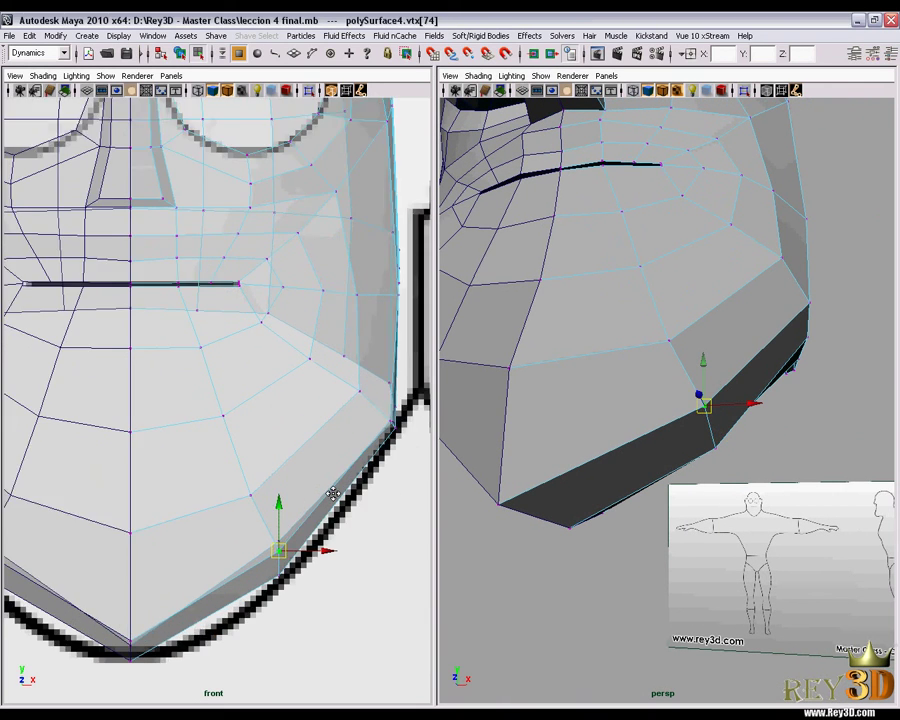
scroll(332, 498, "up", 1)
left_click(303, 513)
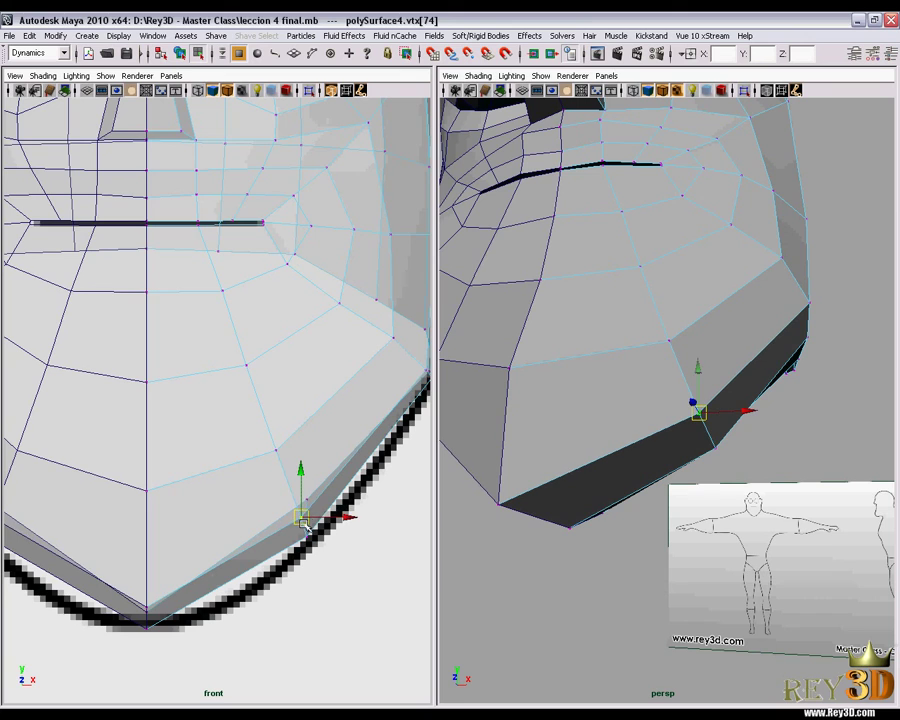
mouse_move(307, 528)
middle_mouse_down("alt")
mouse_move(313, 516)
mouse_move(278, 476)
middle_mouse_up("alt")
left_click(154, 598)
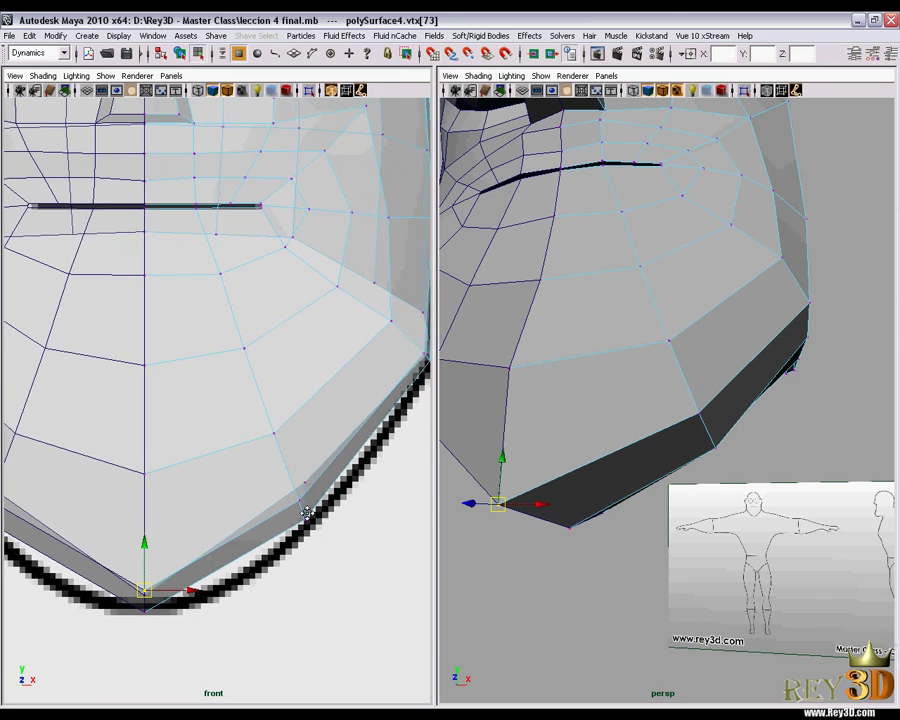
left_click(277, 476)
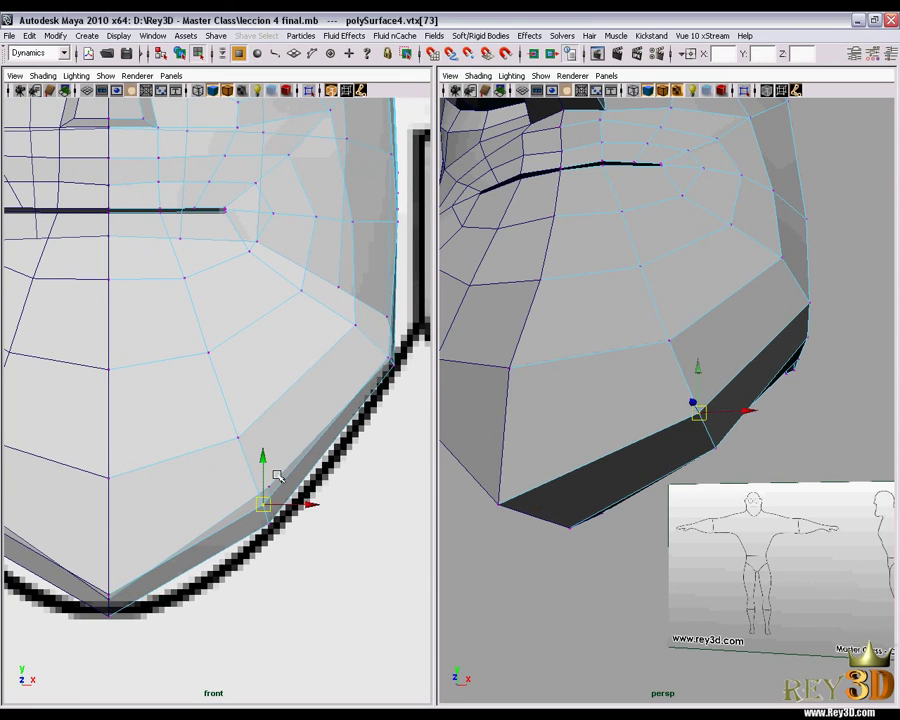
middle_click_drag(309, 478, 267, 498, "alt")
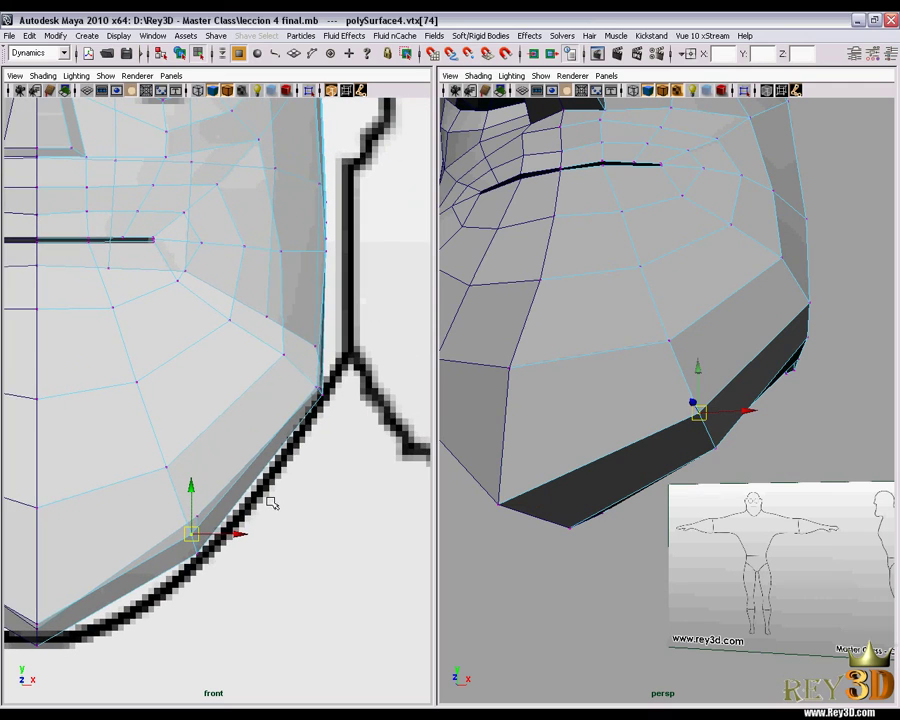
Step: Move the jaw-corner vertex vtx[75] beside the neck onto the reference jaw outline
left_click(811, 308)
mouse_move(311, 433)
middle_mouse_down("alt")
mouse_move(287, 428)
mouse_move(320, 388)
middle_mouse_up("alt")
left_click_drag(325, 391, 327, 398)
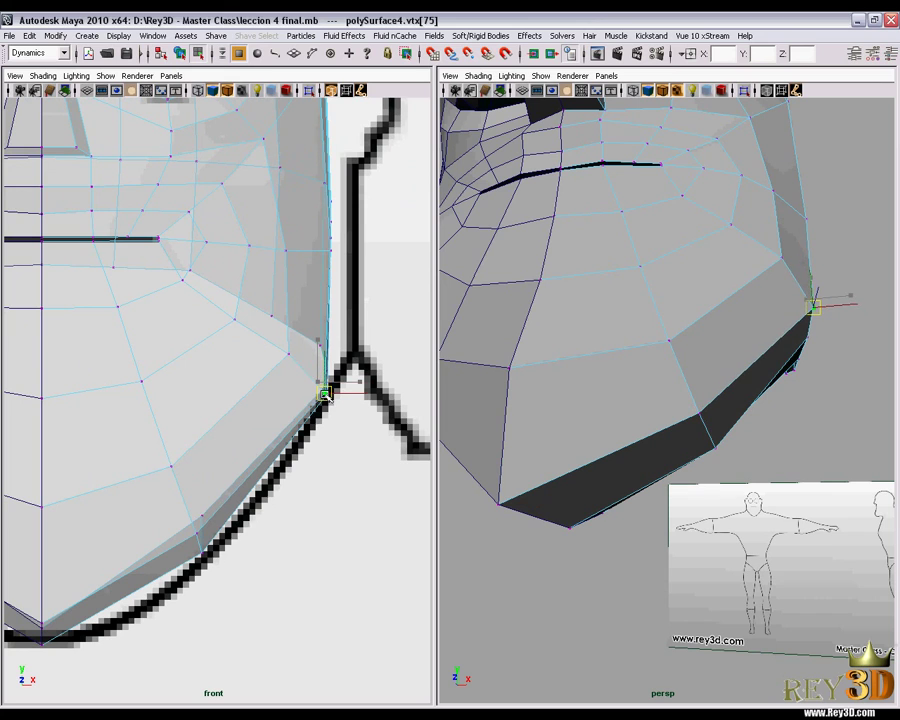
middle_click_drag(296, 396, 296, 404, "alt")
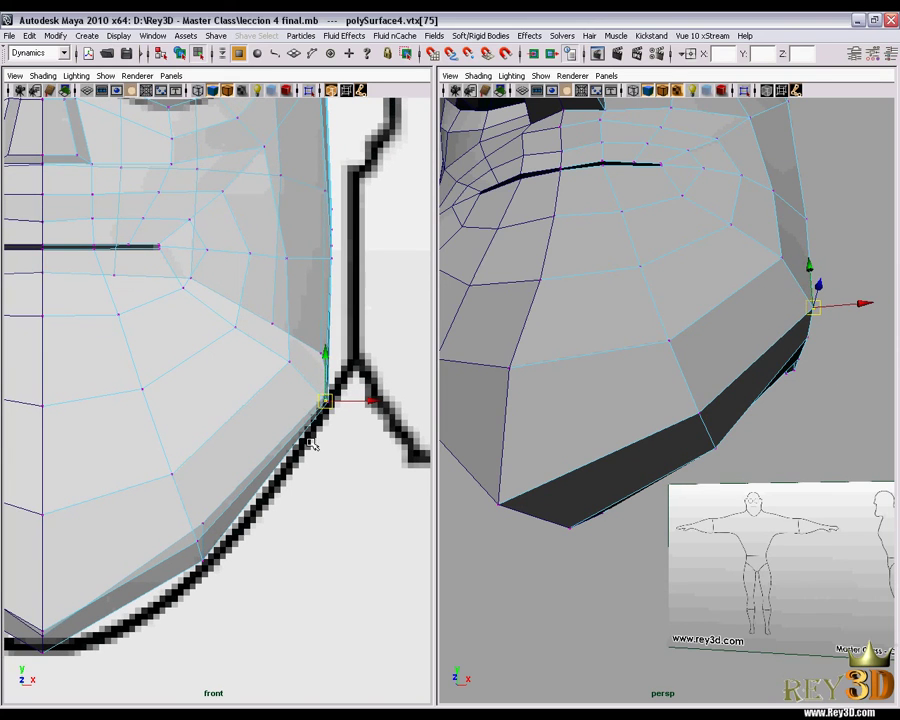
left_click_drag(325, 400, 314, 388)
middle_click_drag(319, 395, 305, 390, "alt")
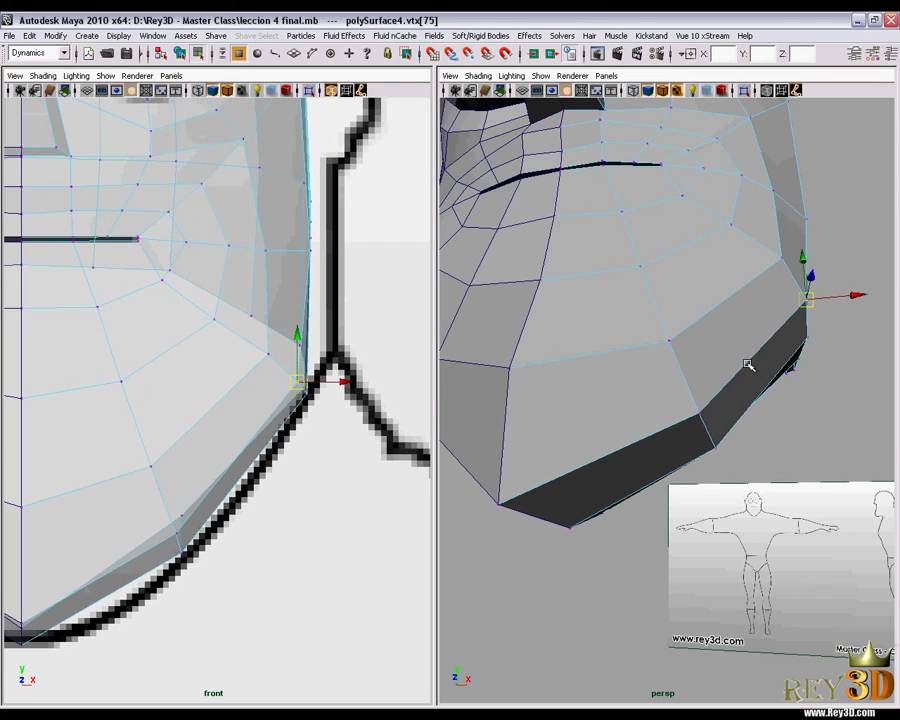
left_click_drag(748, 366, 811, 345, "alt")
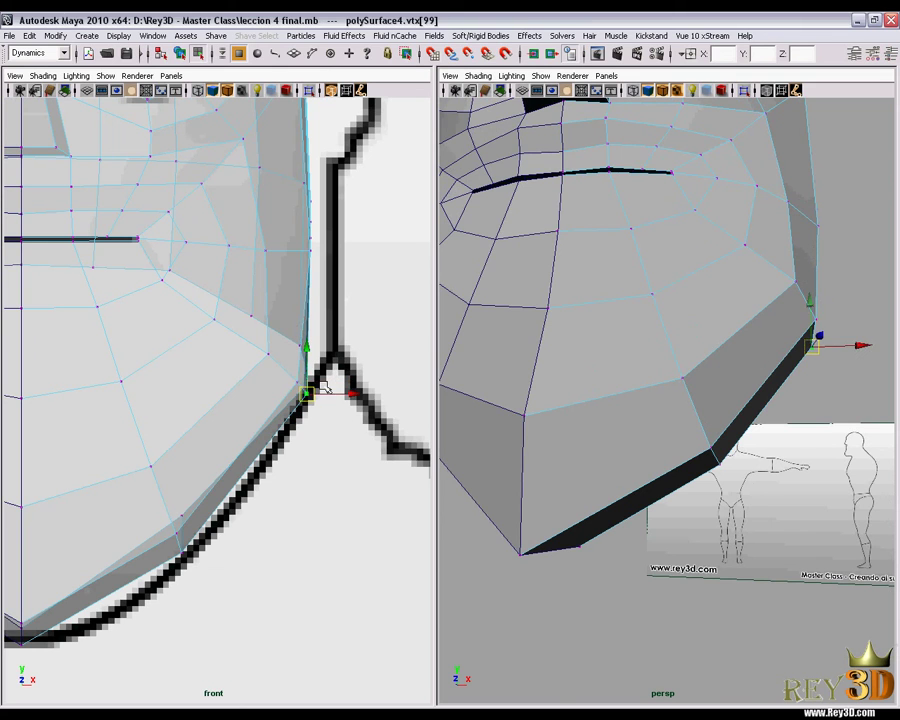
mouse_move(707, 360)
left_mouse_down("alt")
mouse_move(657, 362)
mouse_move(712, 392)
mouse_move(703, 418)
mouse_move(633, 410)
mouse_move(767, 403)
mouse_move(720, 400)
left_mouse_up("alt")
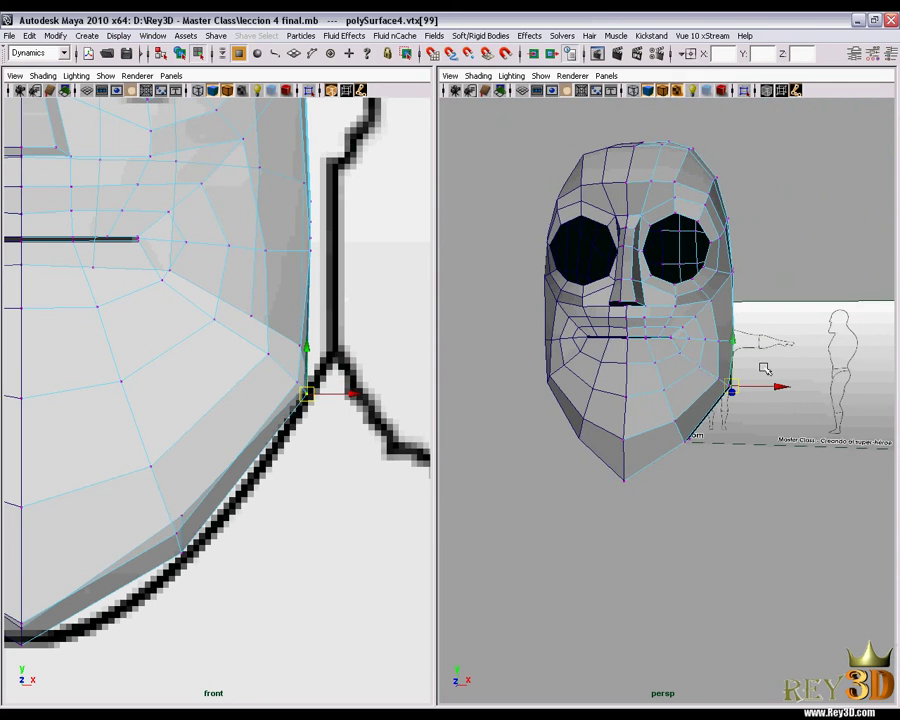
Step: Turn off X-Ray shading so the head mesh displays opaque
middle_click_drag(211, 317, 283, 340, "alt")
scroll(283, 340, "down", 5)
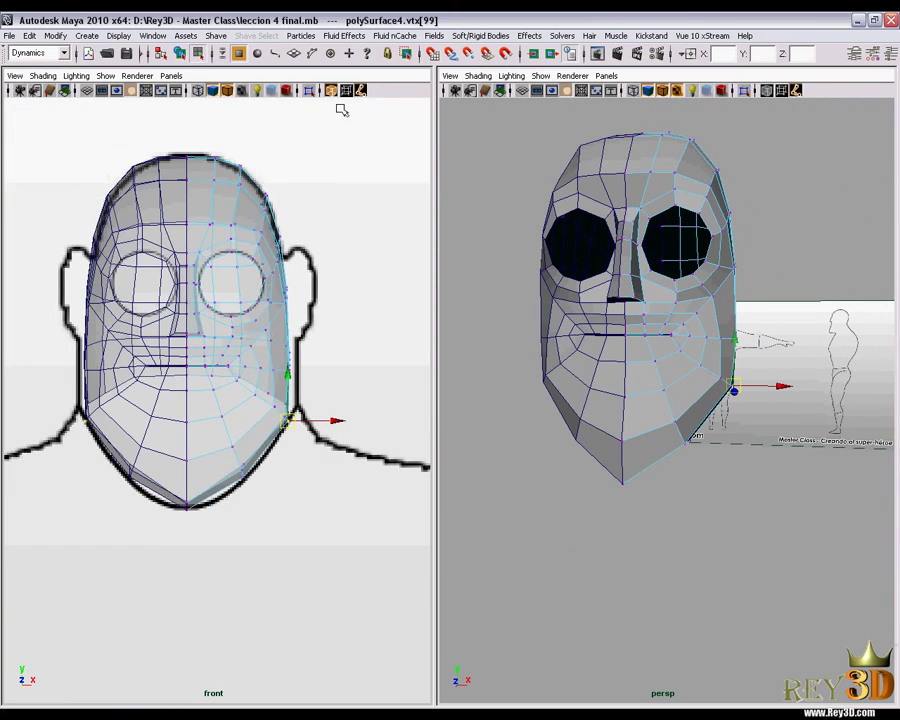
left_click(336, 96)
scroll(358, 467, "up", 6)
Step: Adjust the lower cheek vertex vtx[66] and the cheek vertex near the mouth
middle_click_drag(358, 467, 340, 456, "alt")
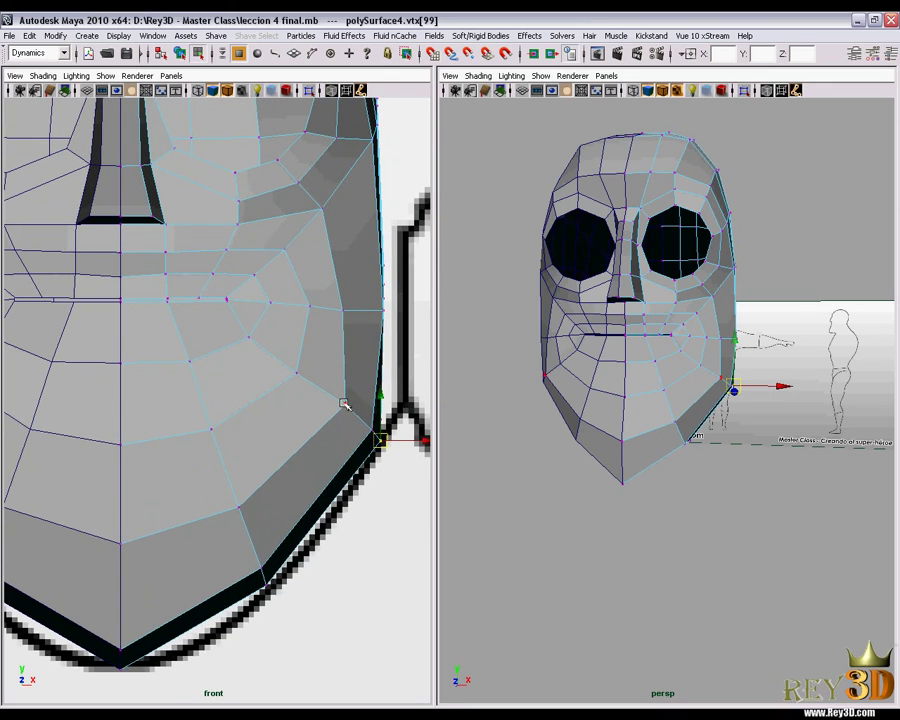
mouse_move(344, 404)
middle_mouse_down()
mouse_move(318, 373)
mouse_move(302, 372)
middle_mouse_up()
left_click(340, 406)
left_click(312, 363)
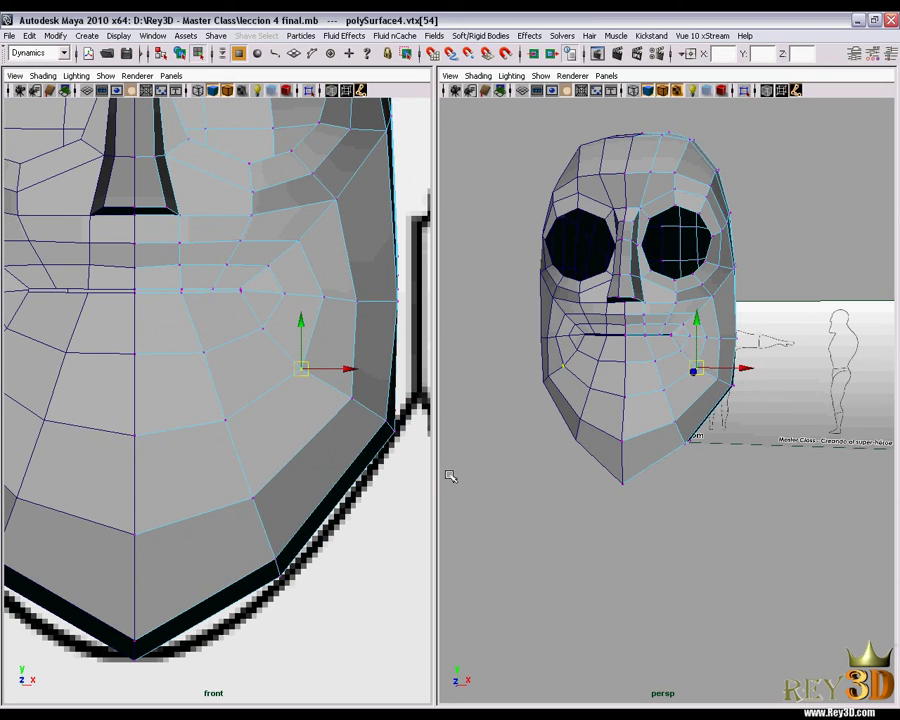
left_click(353, 398)
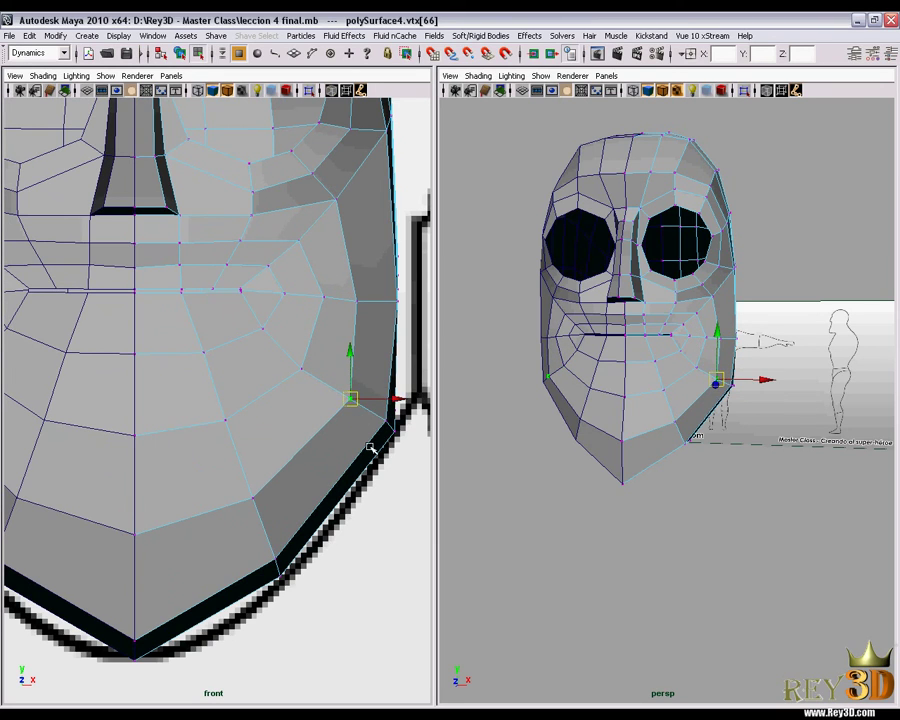
middle_click_drag(370, 448, 371, 443, "alt")
left_click(381, 412)
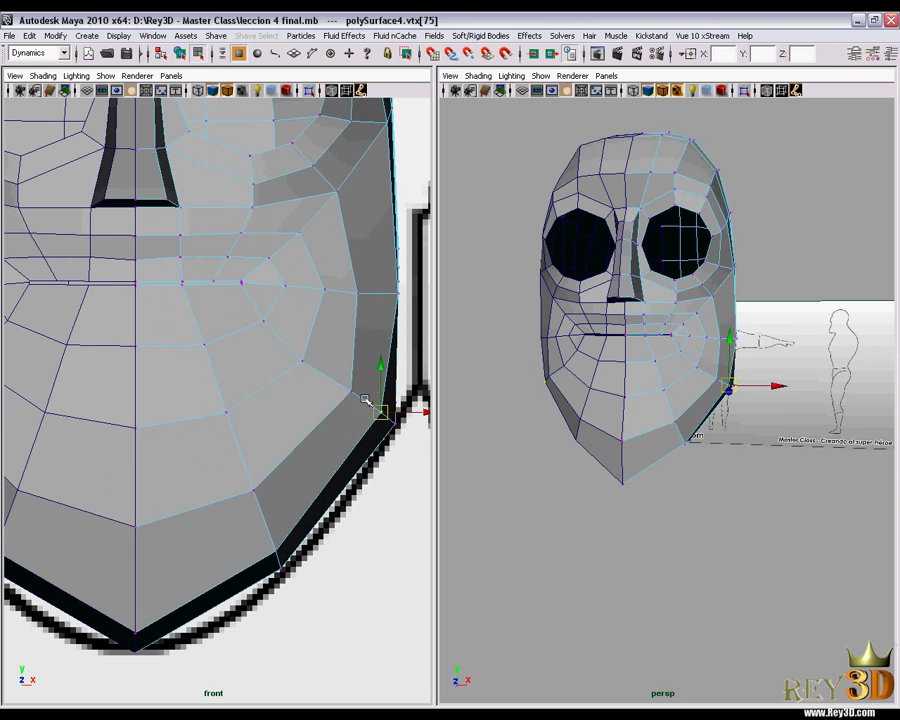
left_click(350, 391)
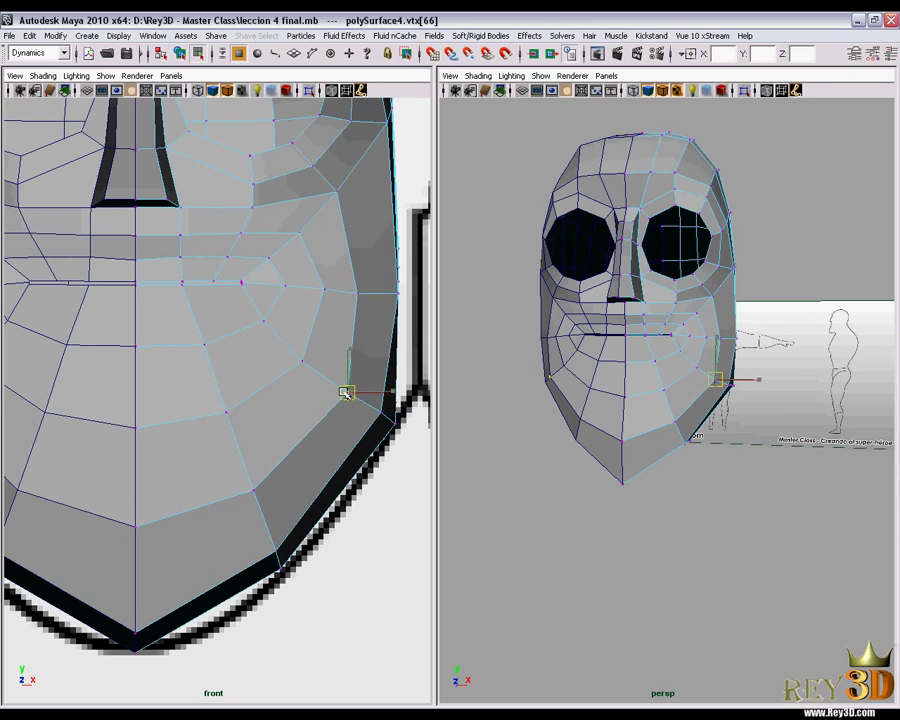
Step: Raise the lower jaw vertices, pulling vtx[74] up toward the neck corner
mouse_move(344, 386)
middle_mouse_down("alt")
mouse_move(326, 434)
mouse_move(272, 480)
middle_mouse_up("alt")
left_click(271, 480)
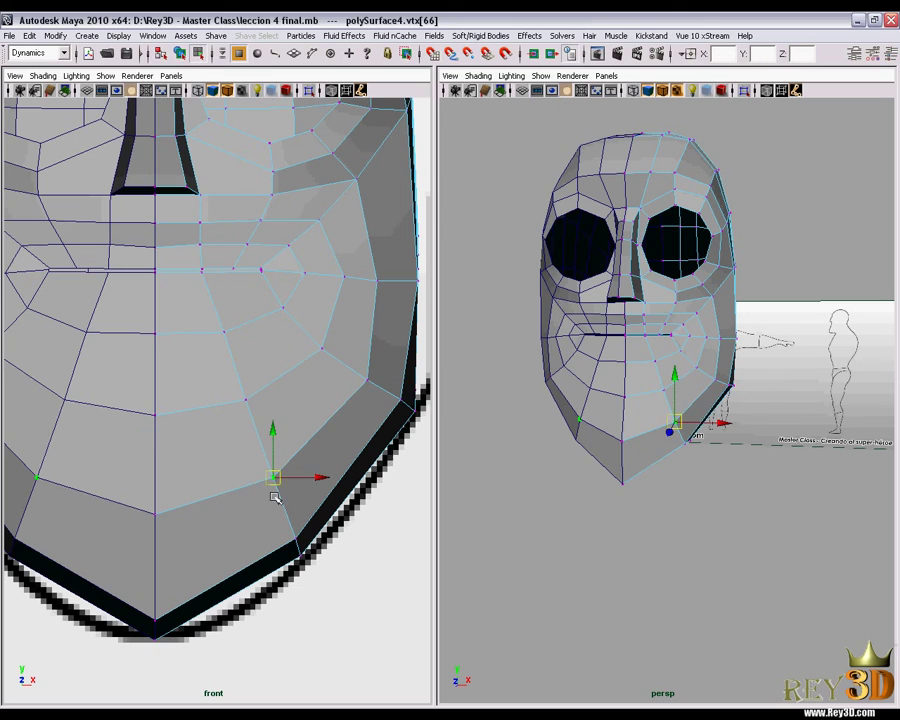
left_click_drag(277, 479, 278, 475)
middle_click_drag(279, 513, 250, 477, "alt")
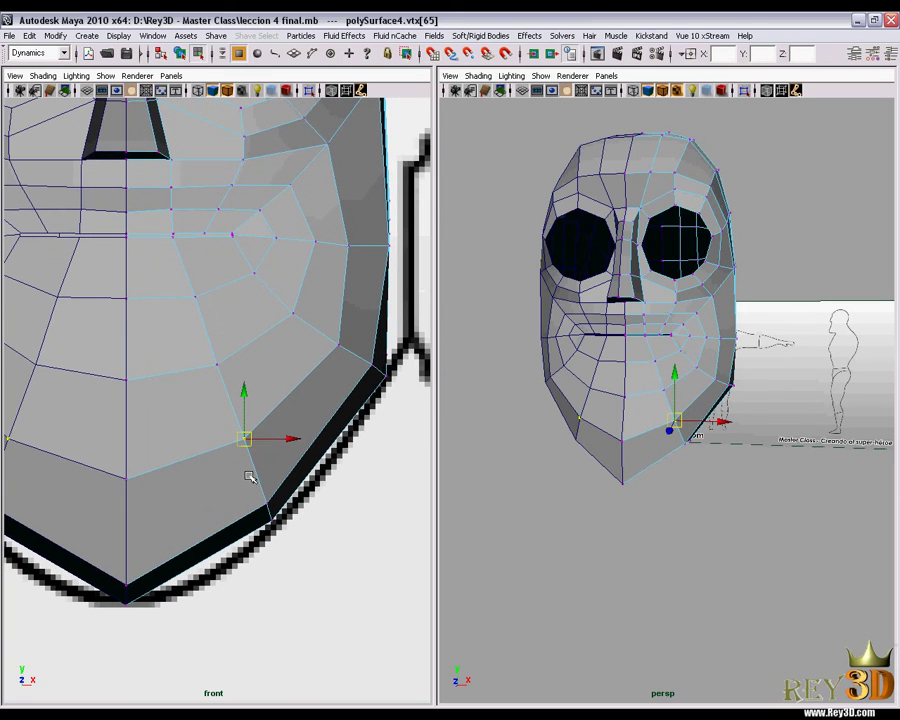
left_click(265, 502)
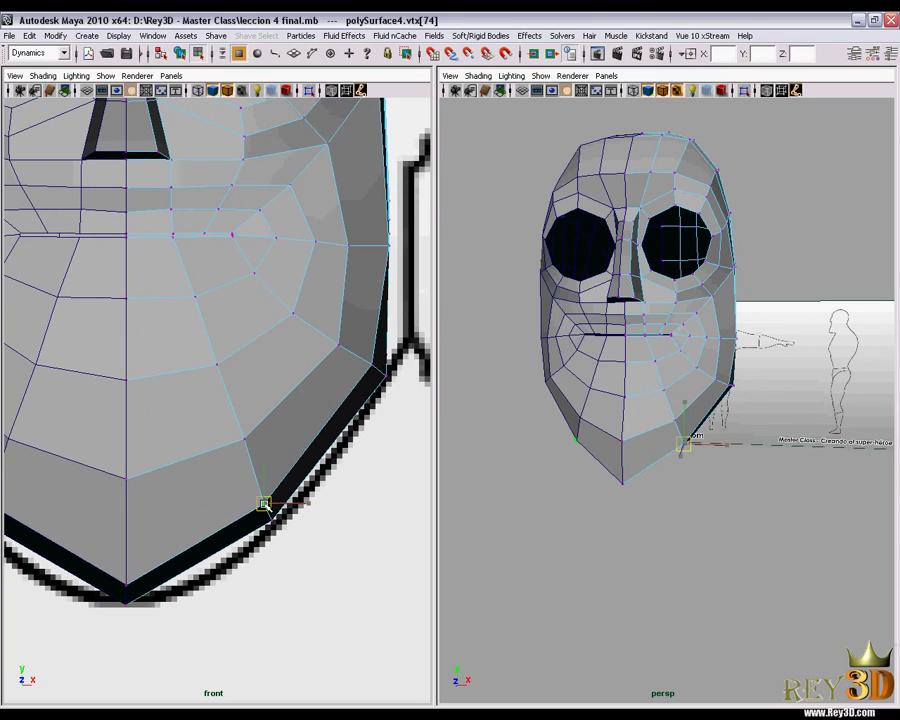
middle_click_drag(265, 505, 250, 525, "alt")
left_click_drag(249, 524, 358, 386)
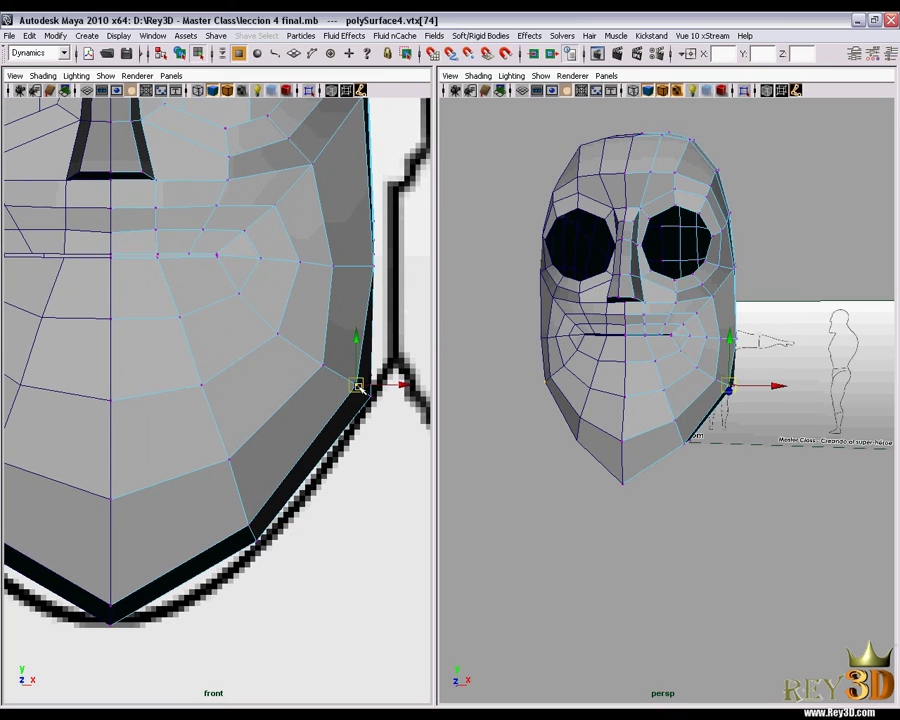
Step: Pull the mouth-level side vertex vtx[79] inward onto the front sketch's face outline
scroll(366, 430, "down", 2)
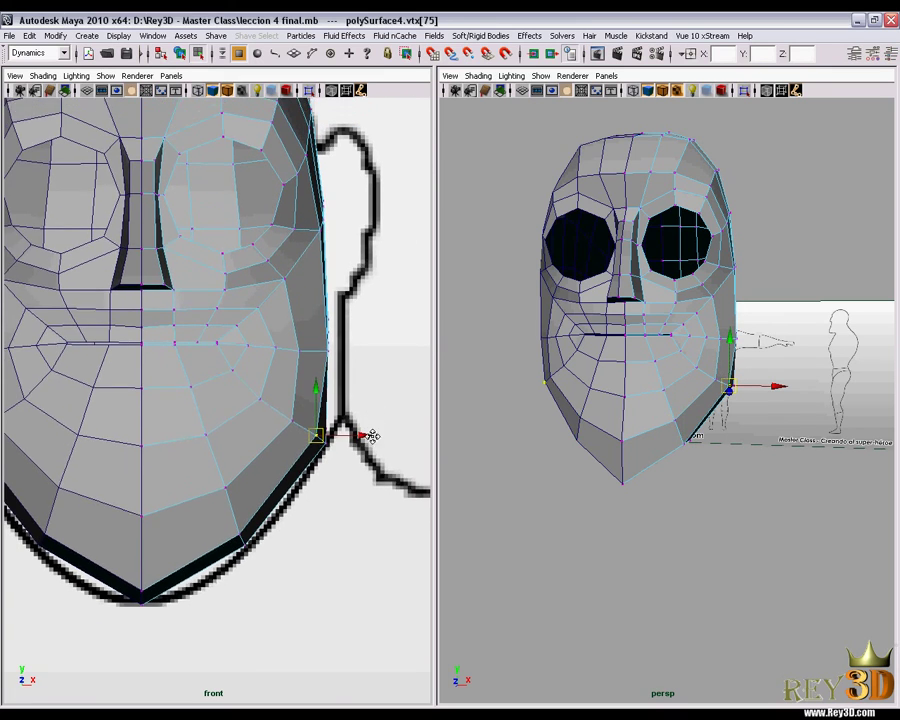
scroll(313, 427, "up", 1)
left_click(351, 410)
scroll(337, 446, "up", 2)
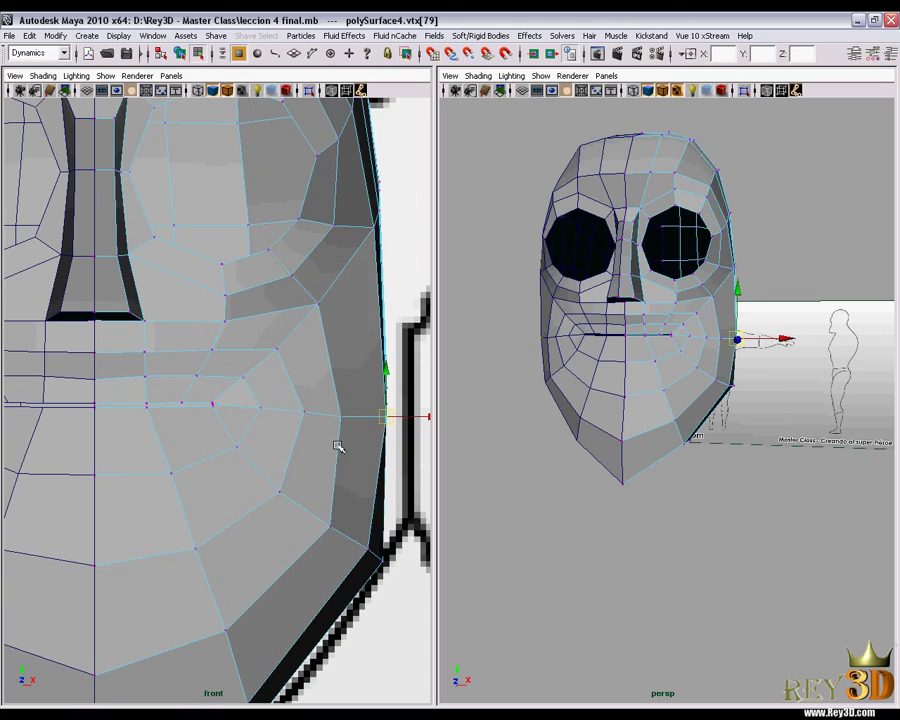
left_click_drag(390, 416, 378, 417)
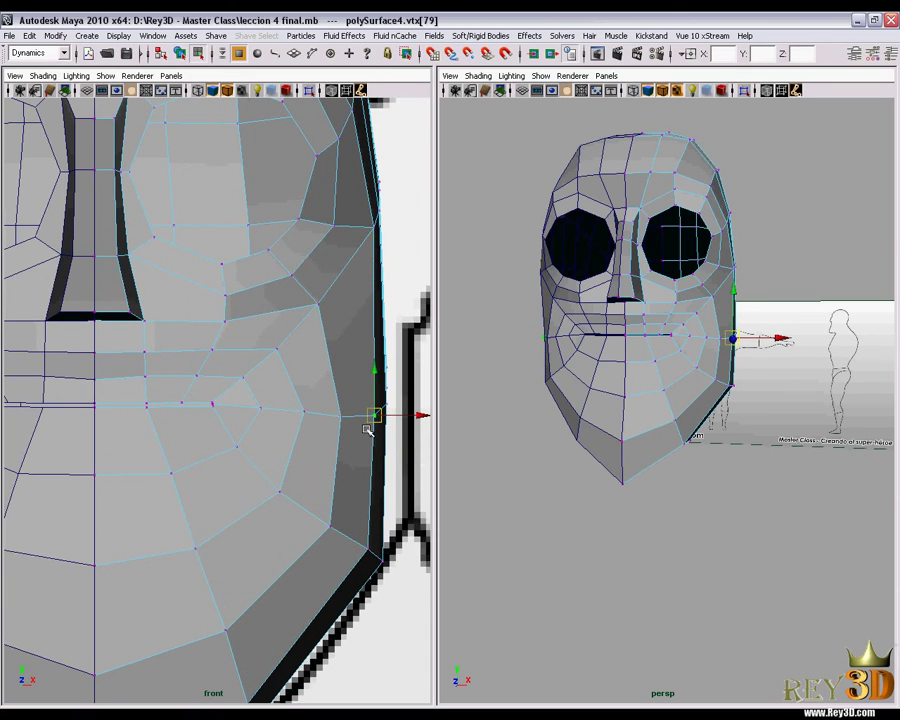
middle_click_drag(367, 429, 335, 429, "alt")
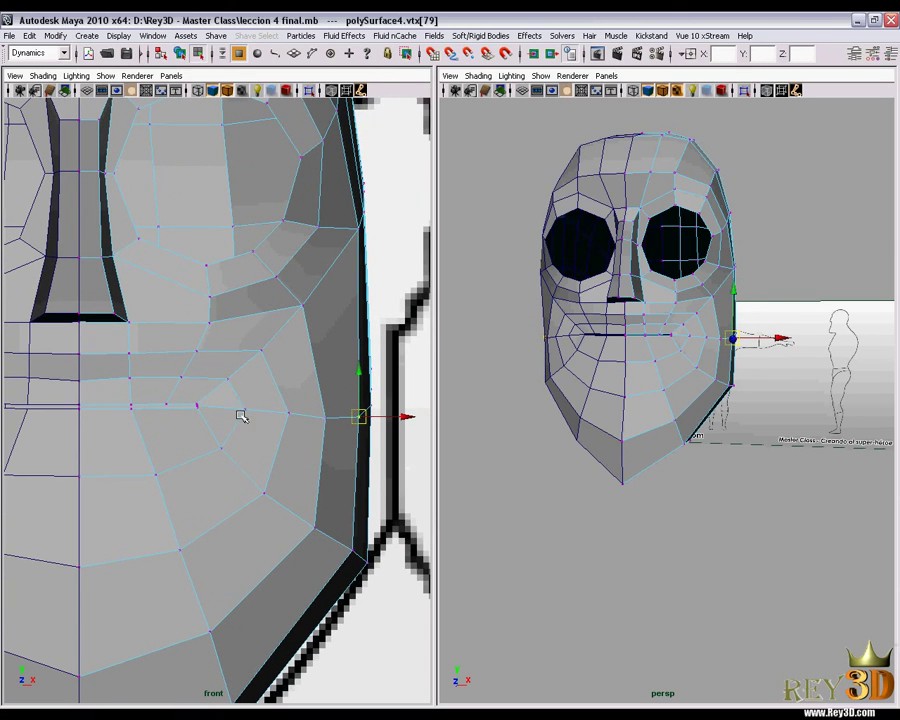
mouse_move(285, 413)
left_mouse_down()
mouse_move(290, 425)
mouse_move(286, 415)
left_mouse_up()
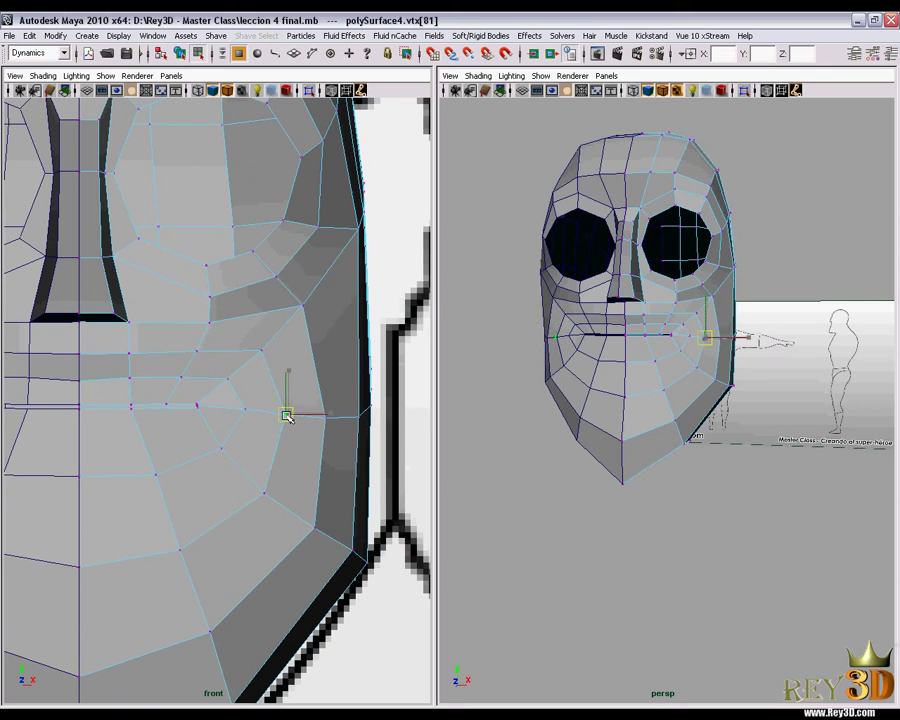
mouse_move(308, 405)
middle_mouse_down("alt")
mouse_move(297, 402)
mouse_move(300, 360)
mouse_move(250, 380)
mouse_move(275, 383)
middle_mouse_up("alt")
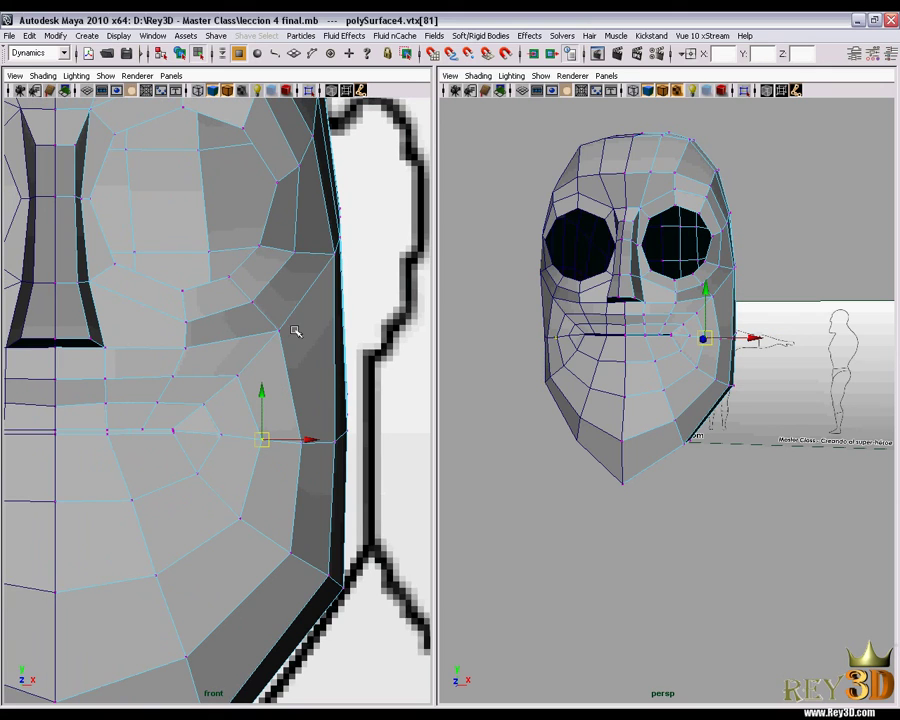
right_click_drag(295, 331, 275, 347, "alt")
mouse_move(783, 342)
left_mouse_down("alt")
mouse_move(772, 330)
mouse_move(689, 323)
left_mouse_up("alt")
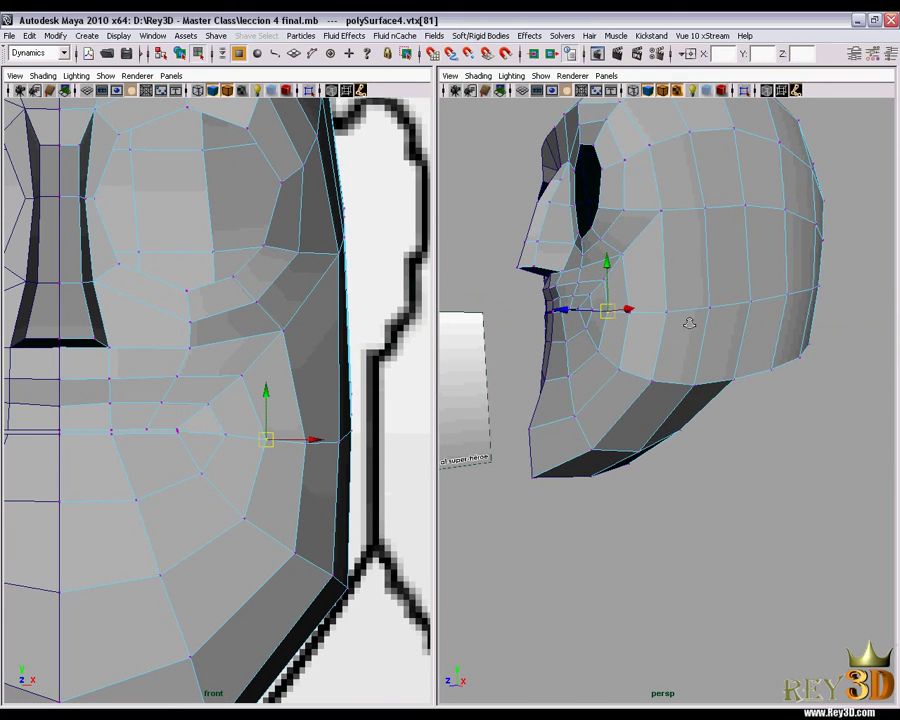
Step: Push a side-of-head vertex outward and down onto the front reference outline
left_click(661, 211)
middle_click_drag(707, 208, 760, 208)
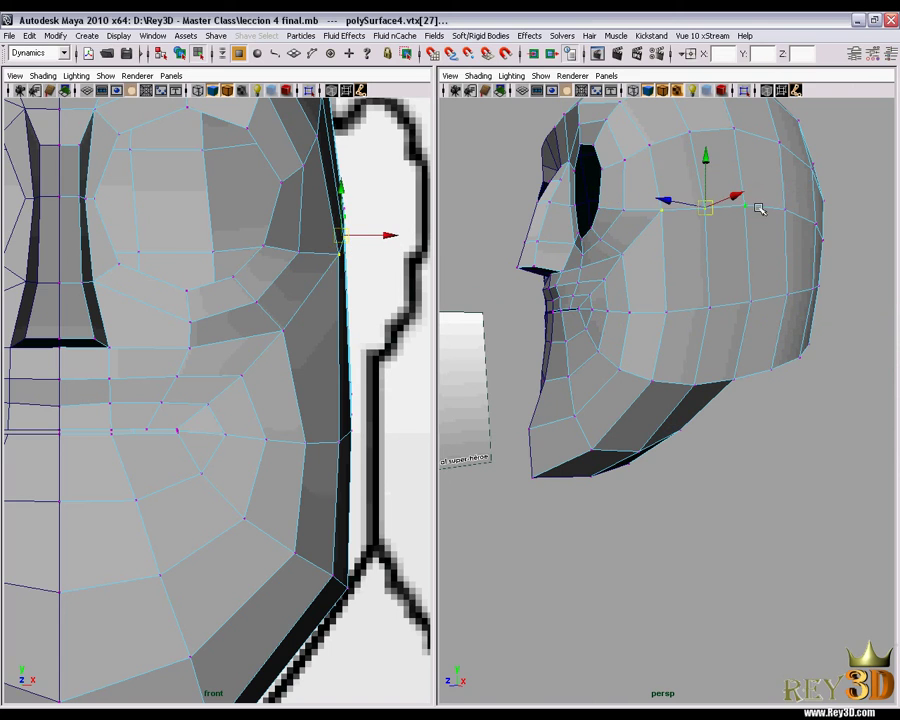
left_click_drag(743, 245, 670, 250, "alt")
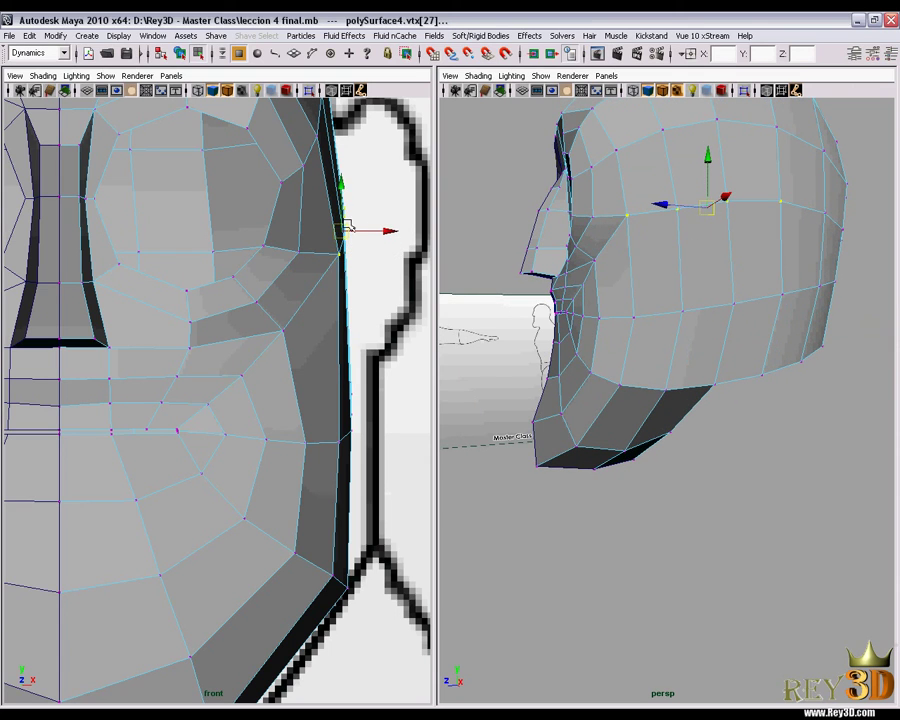
left_click_drag(343, 190, 341, 228)
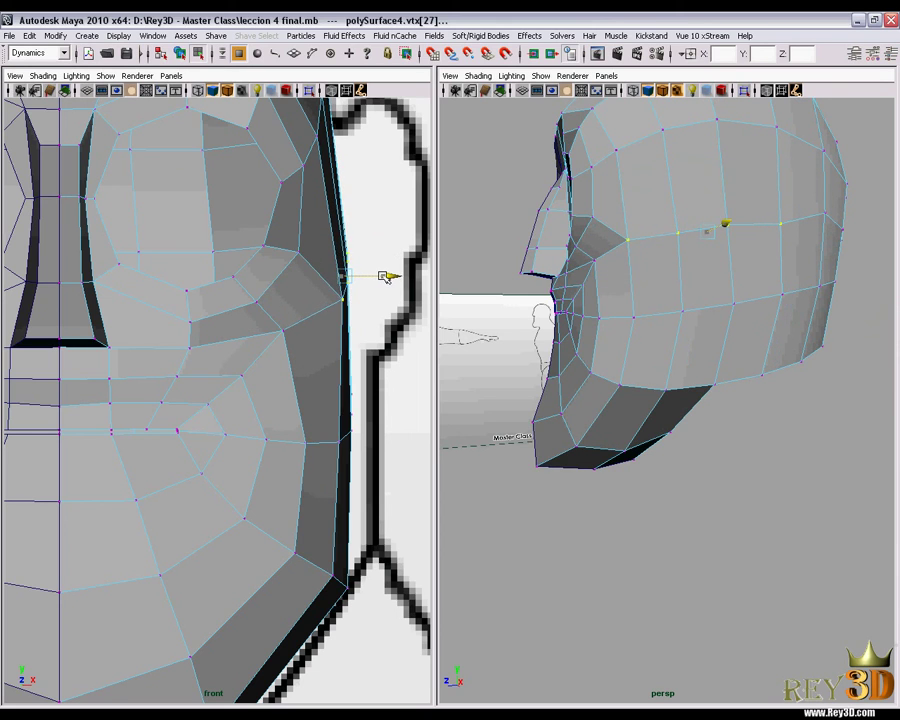
scroll(372, 277, "down", 3)
scroll(195, 354, "up", 2)
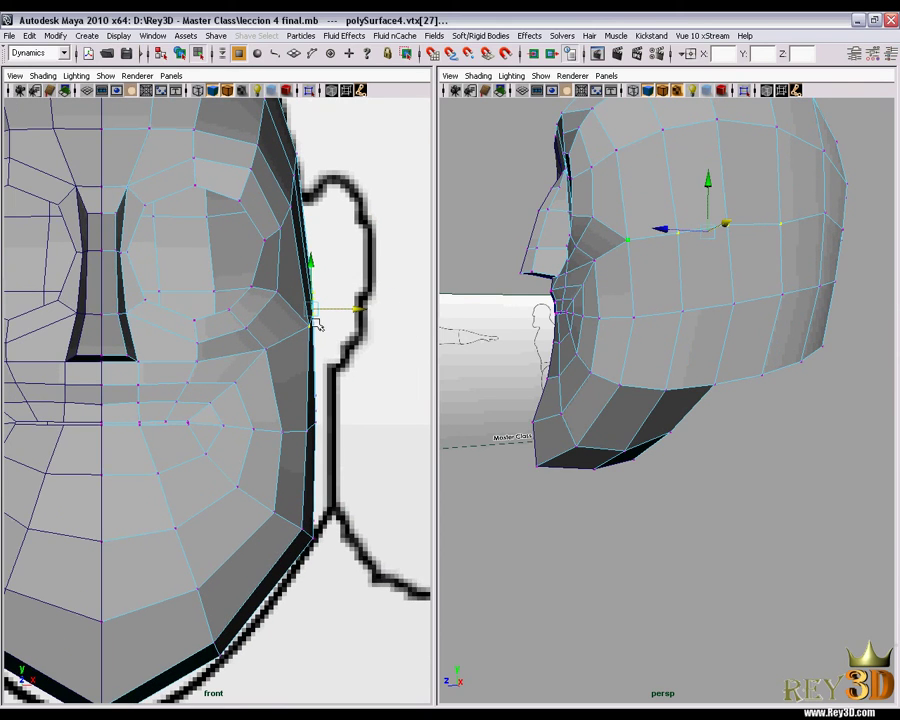
left_click_drag(357, 314, 358, 315)
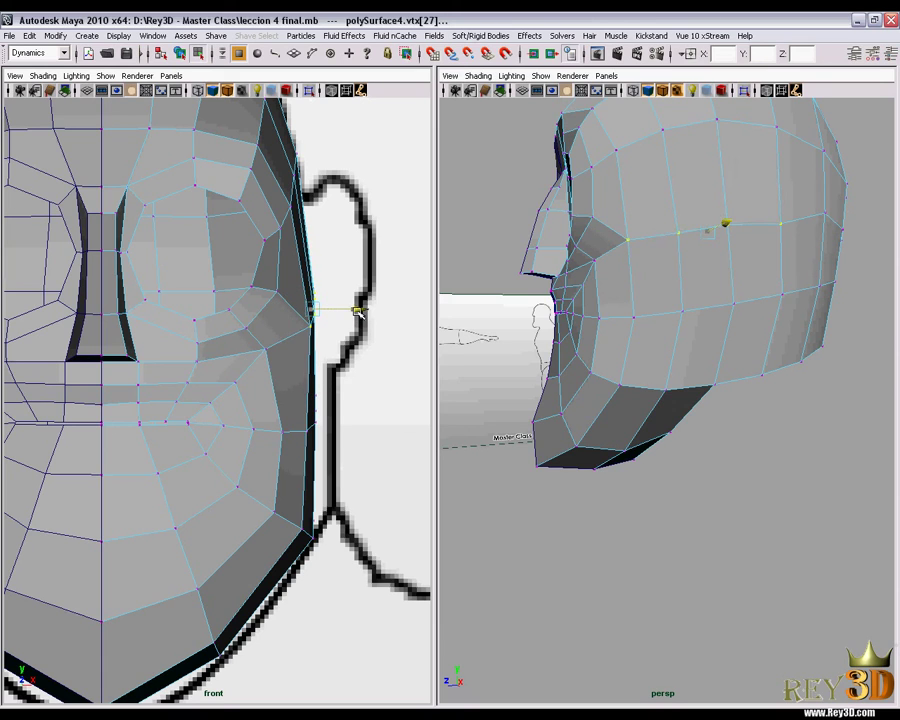
Step: Select a lower edge vertex and switch the left pane to the side view
left_click(313, 421)
mouse_move(454, 355)
left_mouse_down("alt")
mouse_move(713, 281)
mouse_move(673, 285)
left_mouse_up("alt")
key("space")
key("space")
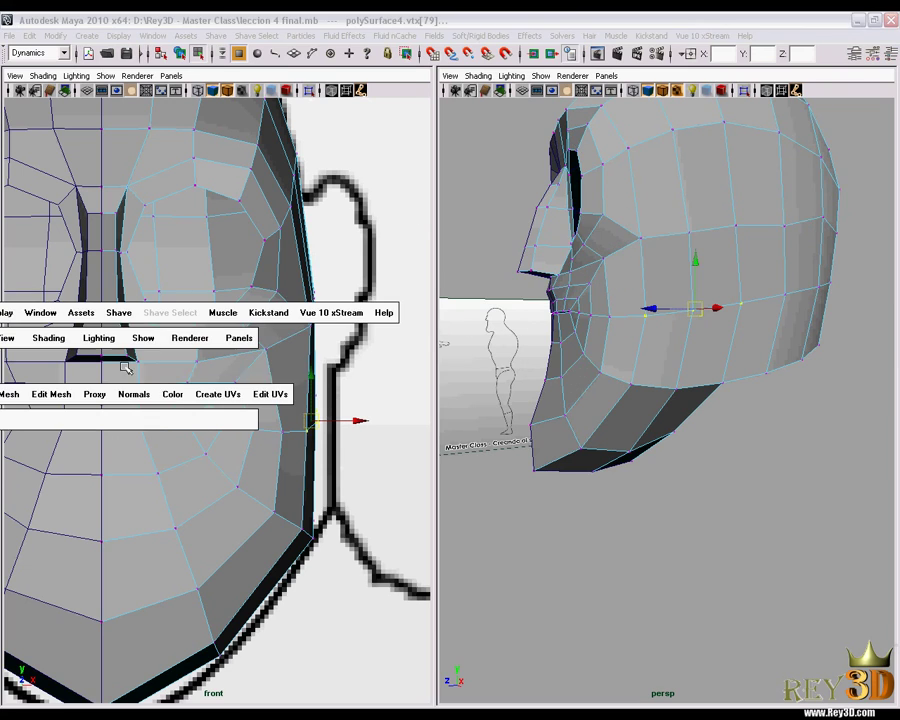
left_click_drag(110, 365, 164, 364)
Step: Maximize the side view panel so it fills the screen
scroll(291, 390, "up", 3)
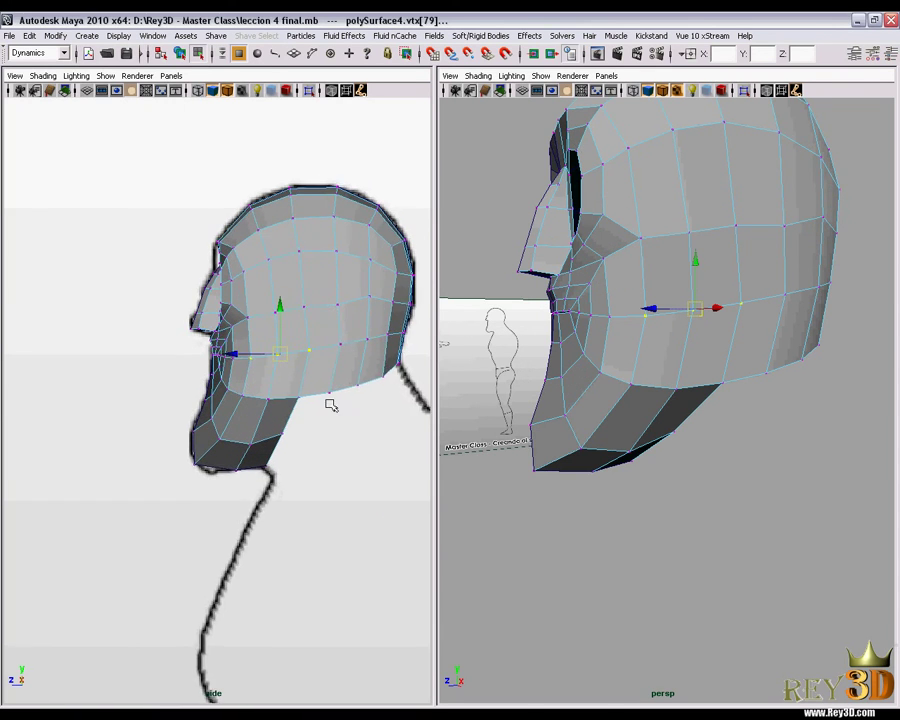
scroll(326, 402, "up", 2)
scroll(292, 452, "up", 2)
key("space")
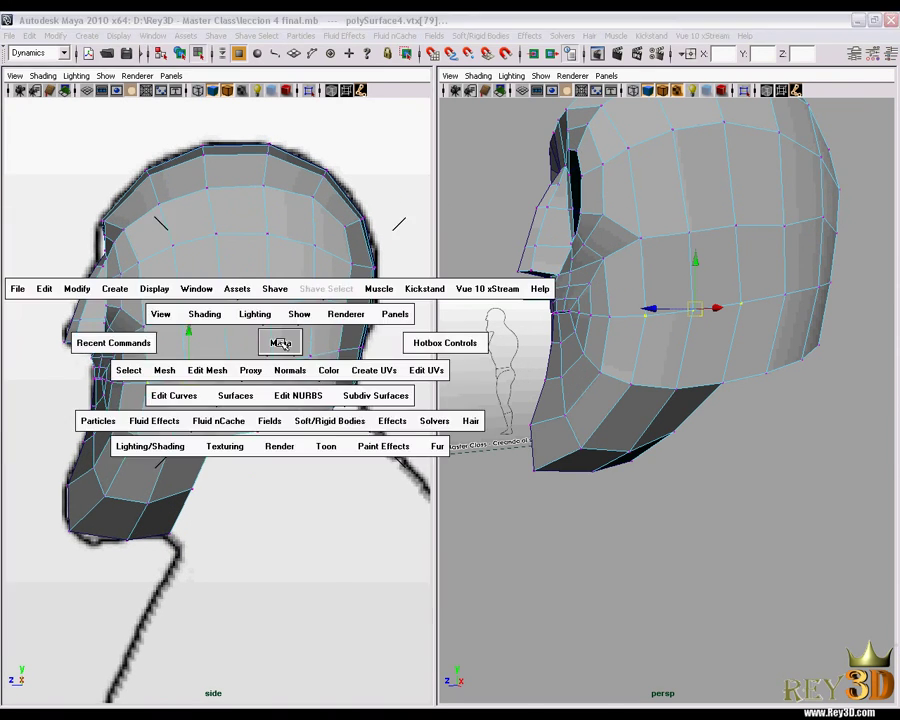
mouse_move(381, 387)
middle_mouse_down("alt")
mouse_move(387, 407)
mouse_move(321, 407)
mouse_move(420, 414)
mouse_move(445, 356)
middle_mouse_up("alt")
scroll(380, 411, "down", 2)
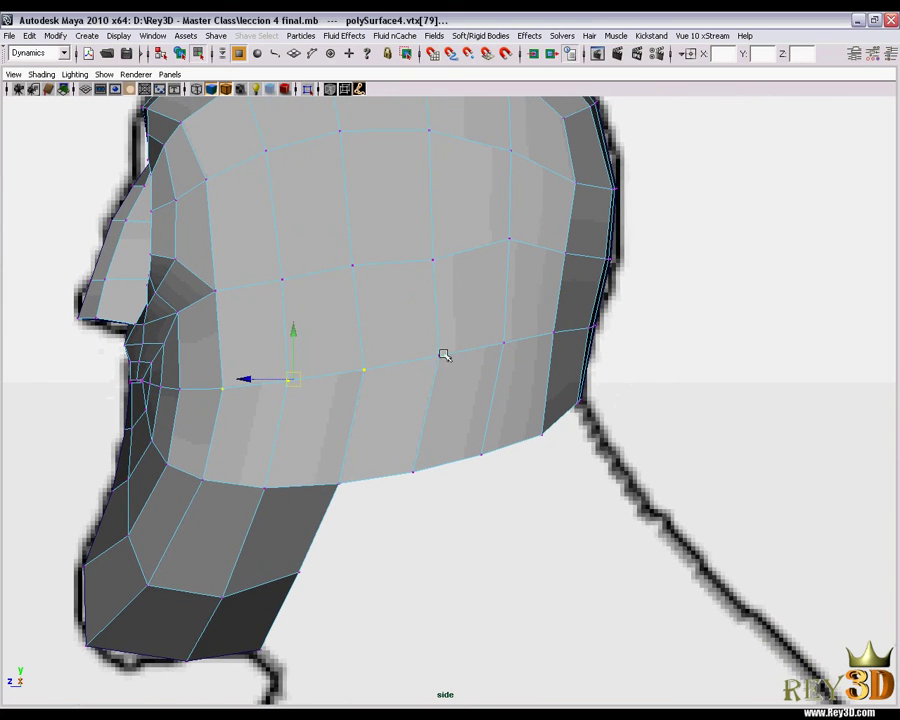
Step: Move the upper and rear cranium vertices to match the side reference profile
left_click(436, 261)
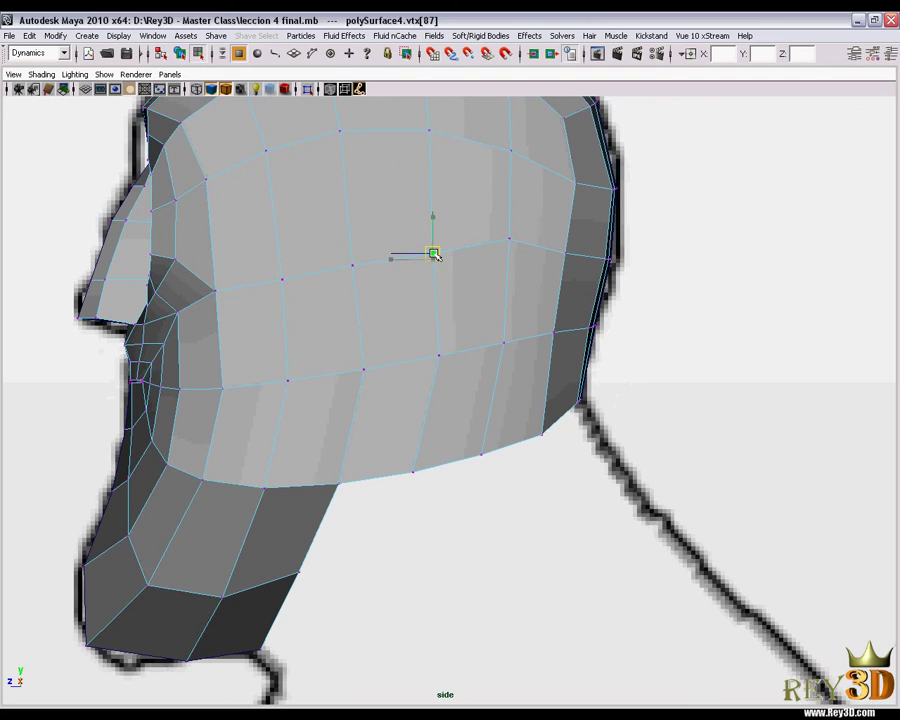
middle_click_drag(434, 254, 398, 309, "alt")
left_click(469, 256)
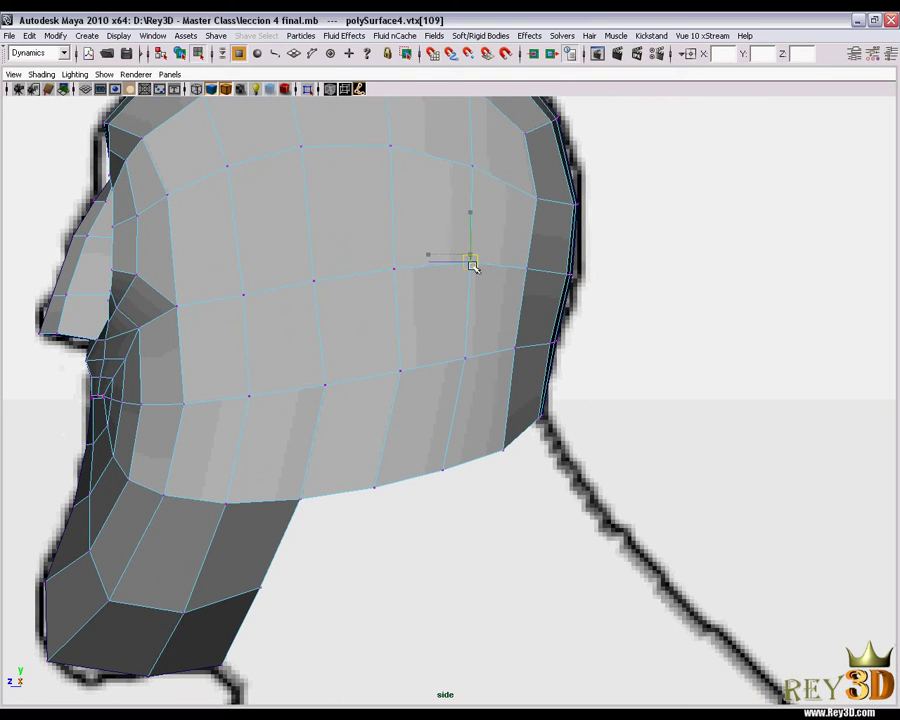
scroll(475, 270, "up", 2)
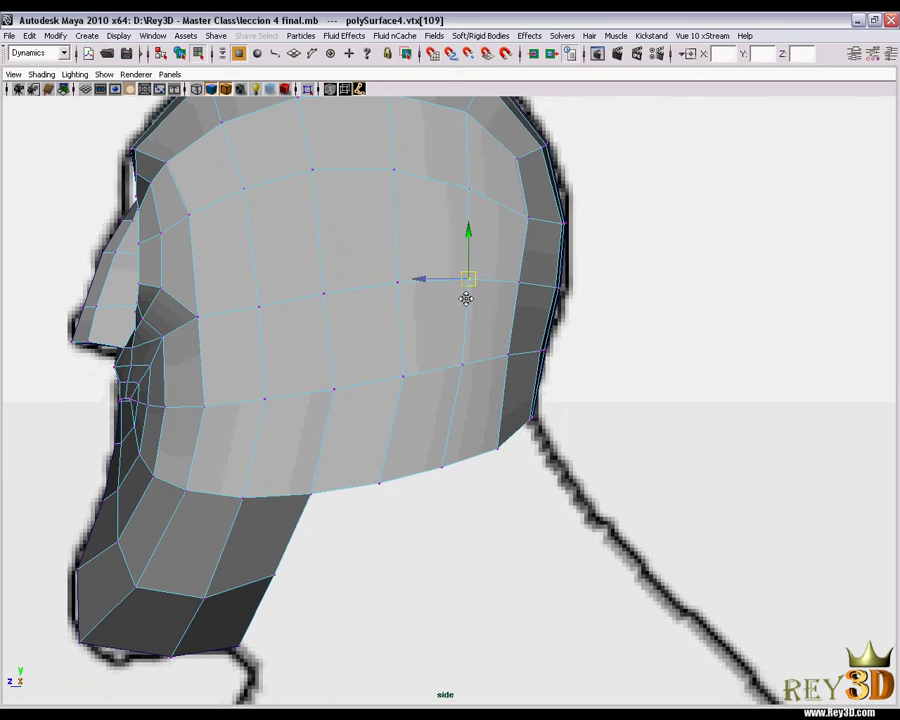
mouse_move(466, 297)
middle_mouse_down("alt")
mouse_move(412, 361)
mouse_move(331, 342)
middle_mouse_up("alt")
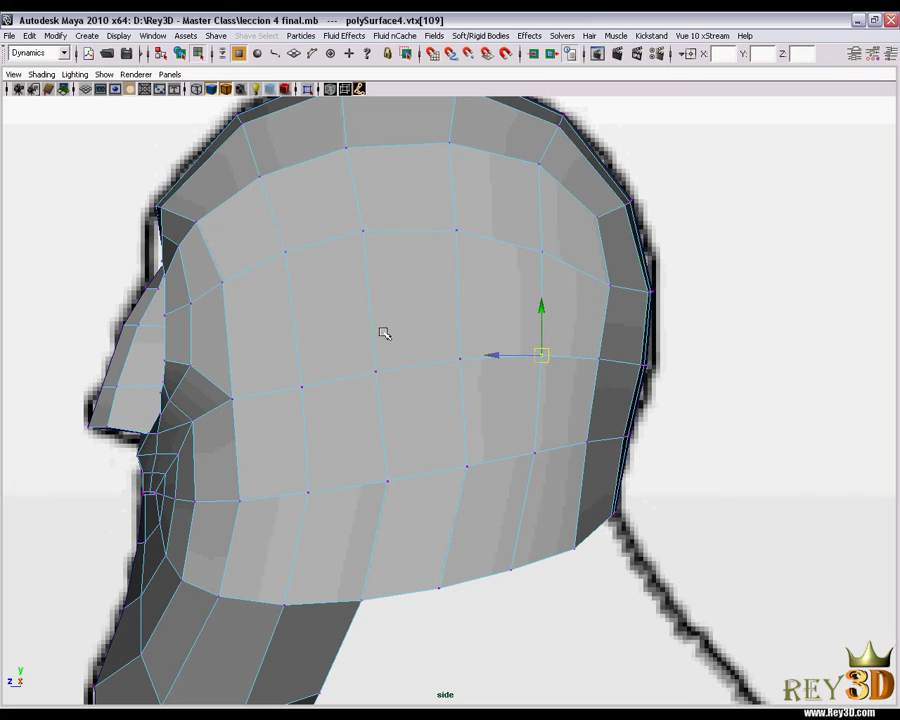
key("space")
left_click_drag(456, 322, 608, 204)
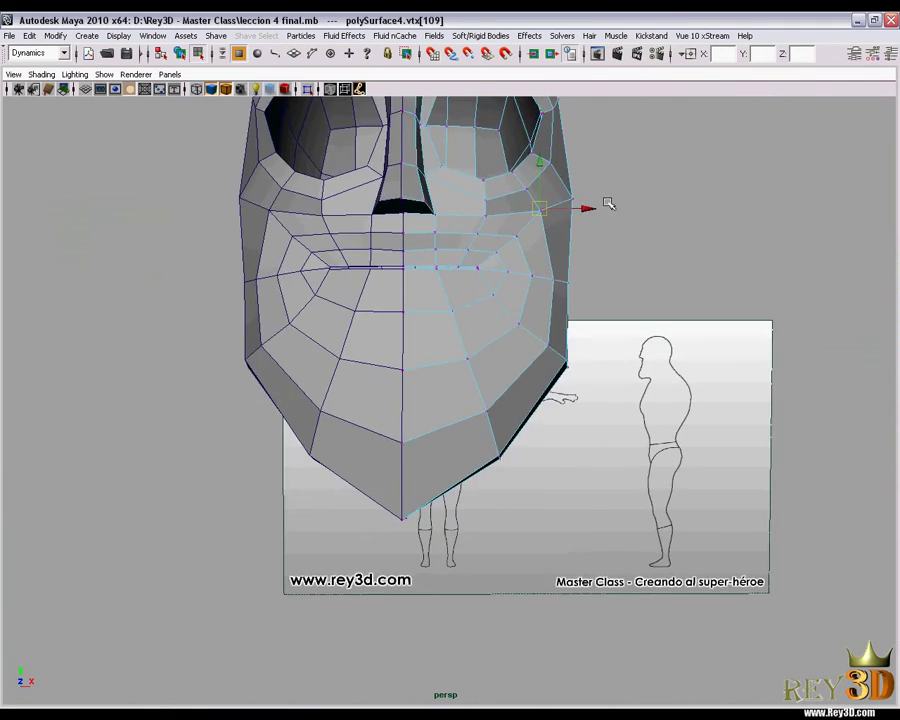
middle_click_drag(608, 204, 490, 366, "alt")
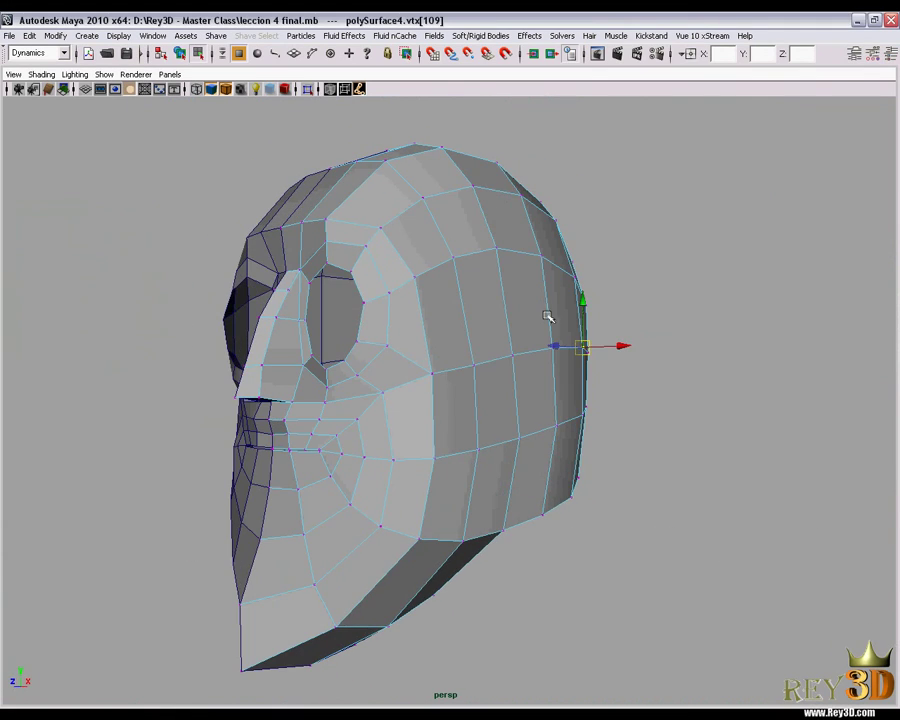
mouse_move(650, 311)
middle_mouse_down("alt")
mouse_move(492, 320)
mouse_move(686, 302)
mouse_move(540, 316)
mouse_move(574, 316)
mouse_move(466, 295)
middle_mouse_up("alt")
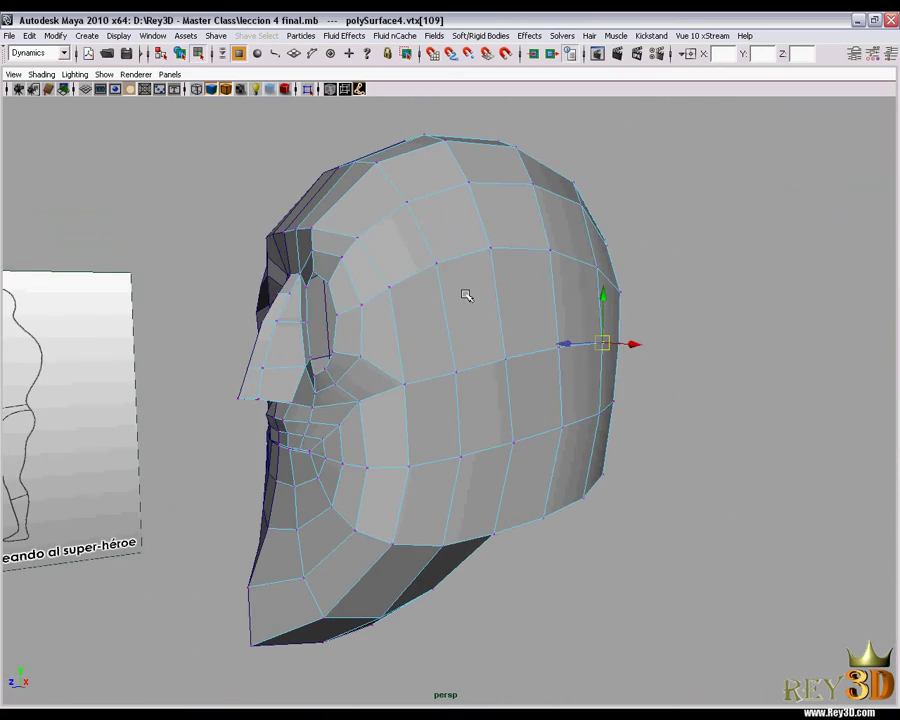
key("space")
left_click_drag(436, 290, 479, 286)
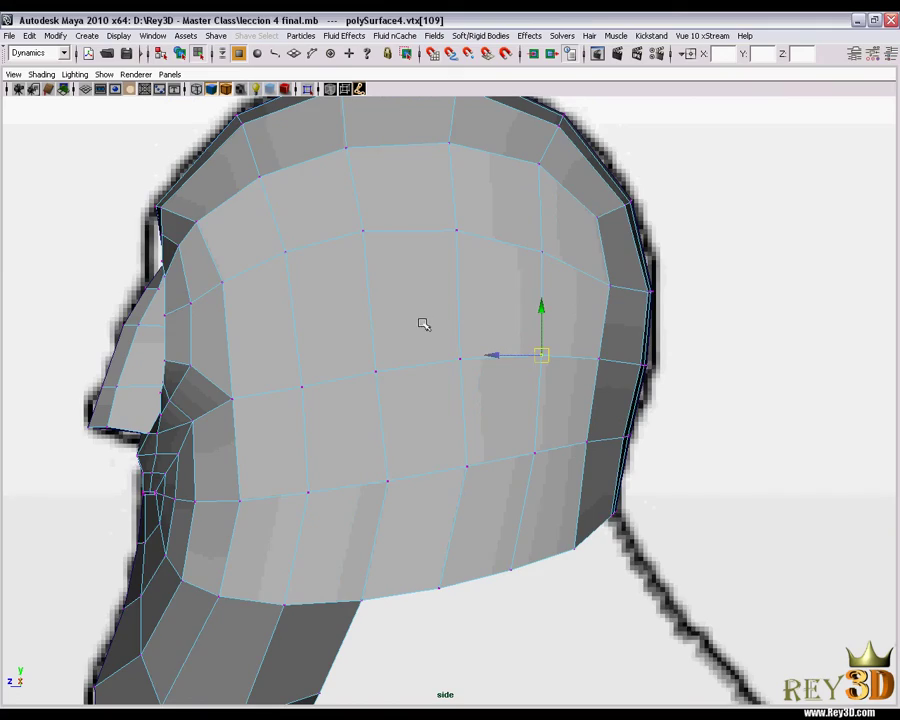
key("space")
left_click_drag(402, 318, 404, 292)
left_click_drag(474, 326, 492, 302, "alt")
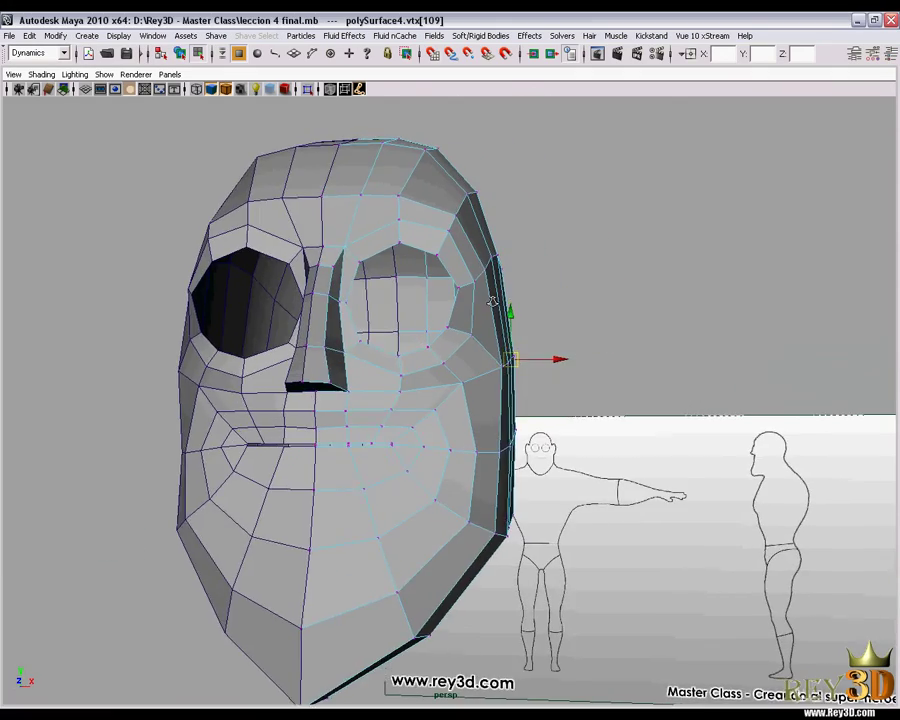
mouse_move(492, 302)
right_mouse_down("alt")
mouse_move(530, 358)
mouse_move(509, 362)
right_mouse_up("alt")
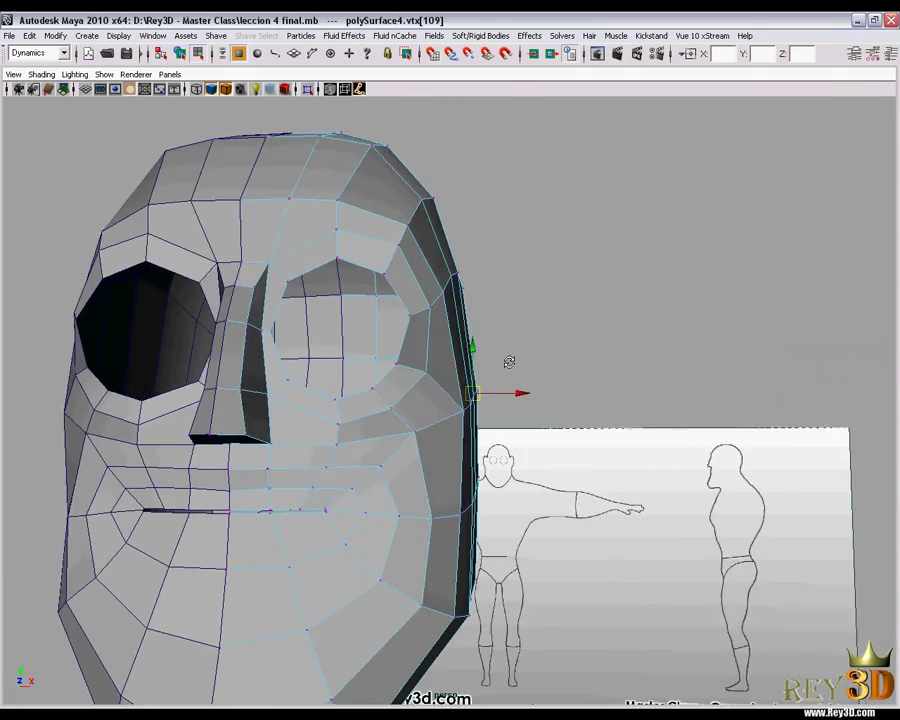
mouse_move(509, 362)
left_mouse_down("alt")
mouse_move(398, 366)
mouse_move(500, 358)
mouse_move(426, 360)
mouse_move(472, 328)
left_mouse_up("alt")
Step: Select the head mesh and insert a horizontal edge loop around the cranium at forehead height
key("space")
left_click(448, 346)
right_click_drag(472, 328, 518, 312)
left_click(432, 324)
right_click_drag(435, 327, 380, 344, "shift")
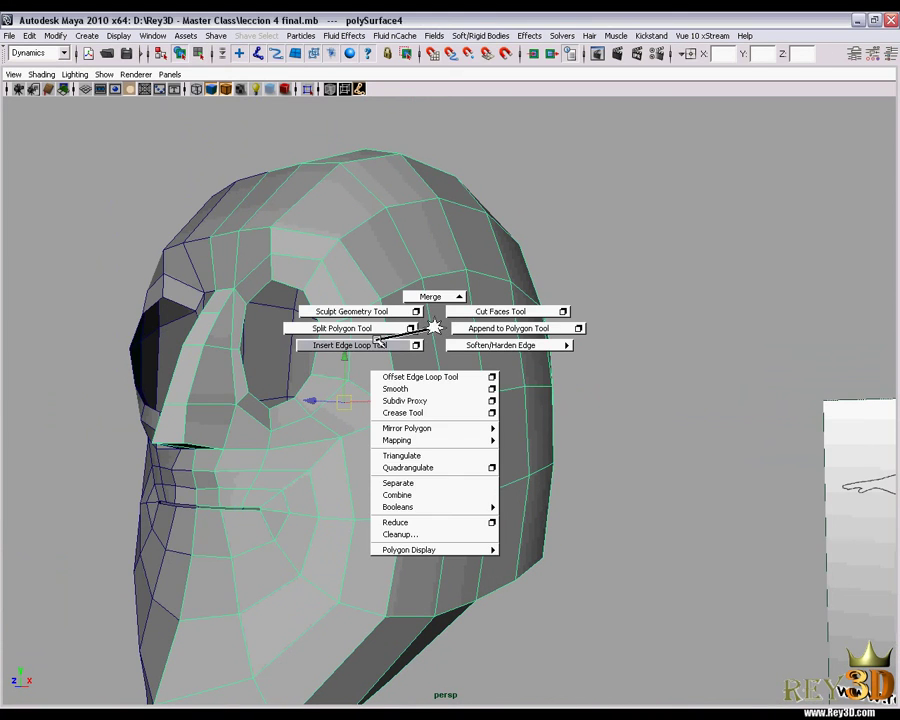
mouse_move(412, 360)
left_mouse_down("alt")
mouse_move(396, 360)
mouse_move(420, 343)
left_mouse_up("alt")
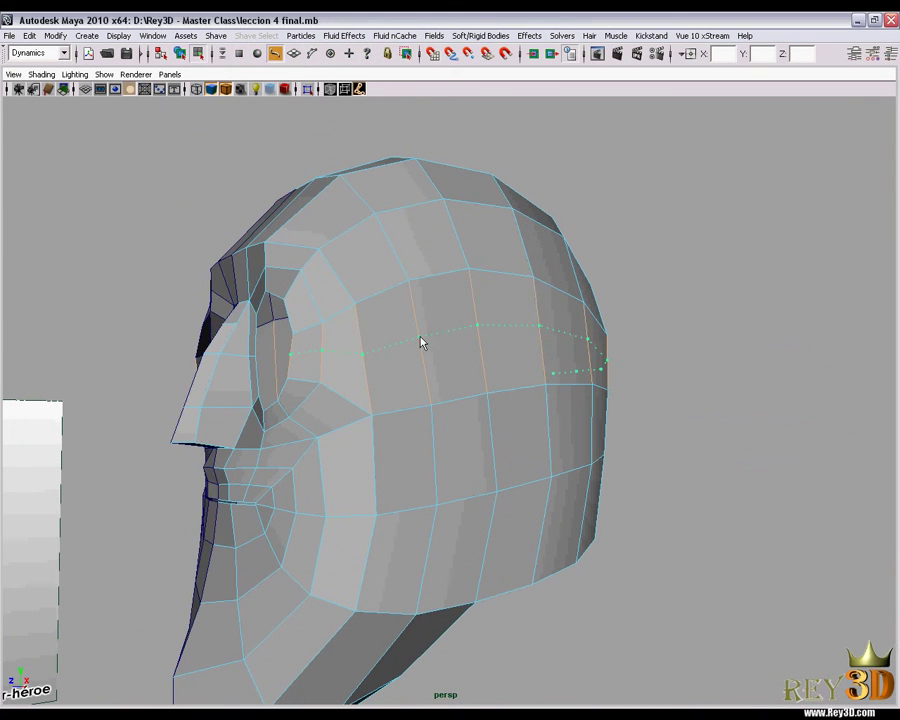
right_click_drag(448, 303, 442, 302)
mouse_move(442, 302)
left_mouse_down("alt")
mouse_move(476, 392)
mouse_move(311, 388)
mouse_move(341, 389)
left_mouse_up("alt")
Step: Slide the vertex beside the outer eye corner outward toward the temple
key("ctrl+z")
key("ctrl+z")
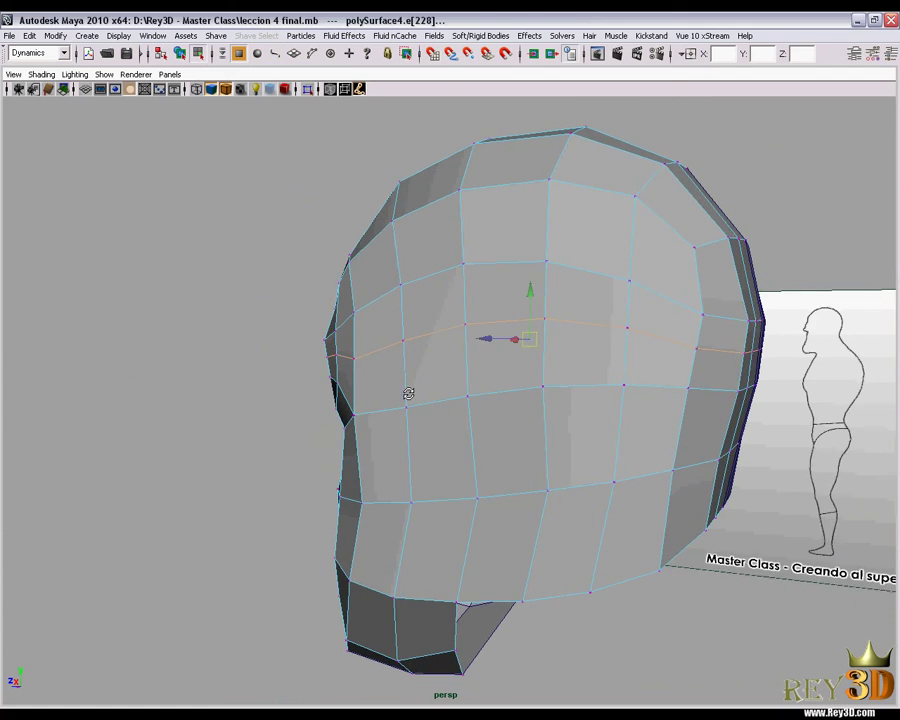
key("ctrl+z")
key("ctrl+z")
key("ctrl+z")
key("ctrl+z")
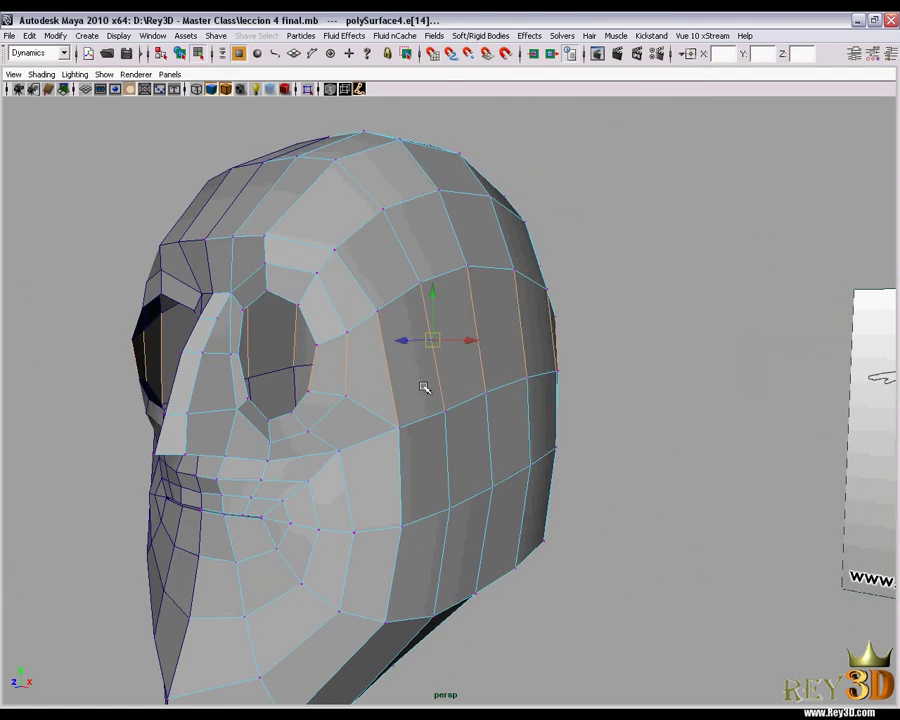
key("ctrl+z")
right_click_drag(412, 271, 446, 323)
left_click_drag(446, 323, 460, 337, "alt")
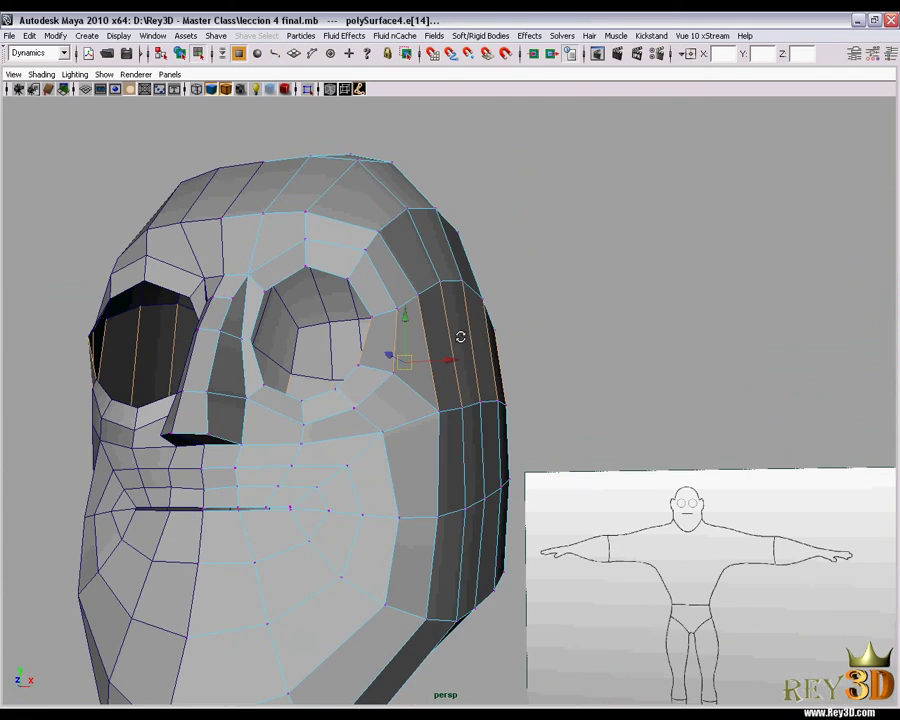
left_click(358, 365)
left_click_drag(393, 374, 431, 413)
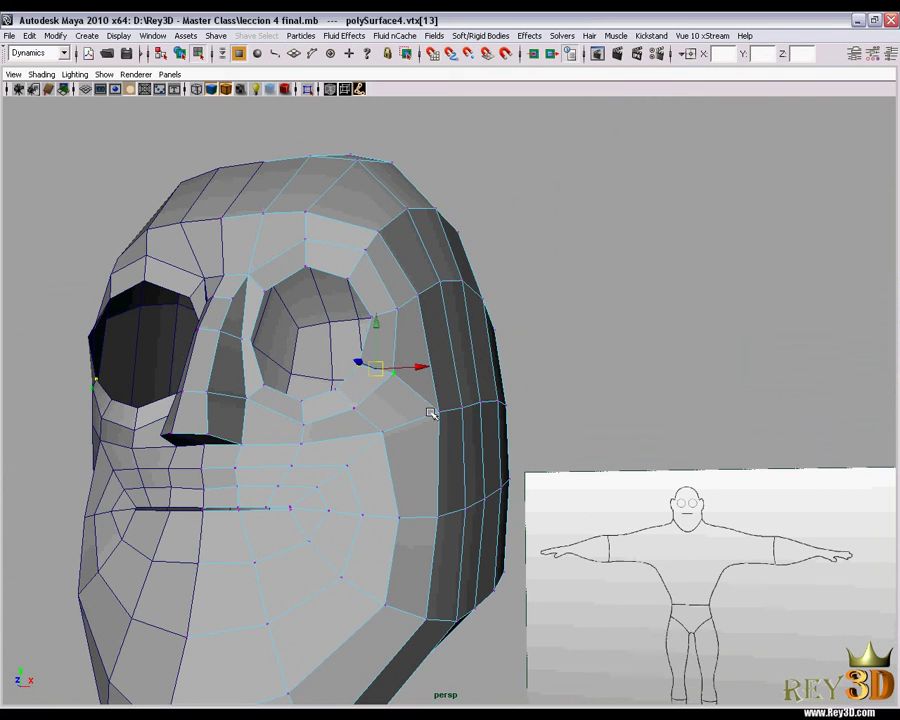
mouse_move(446, 398)
right_mouse_down("alt")
mouse_move(426, 390)
mouse_move(520, 416)
mouse_move(440, 392)
mouse_move(450, 402)
mouse_move(470, 396)
right_mouse_up("alt")
left_click(450, 350)
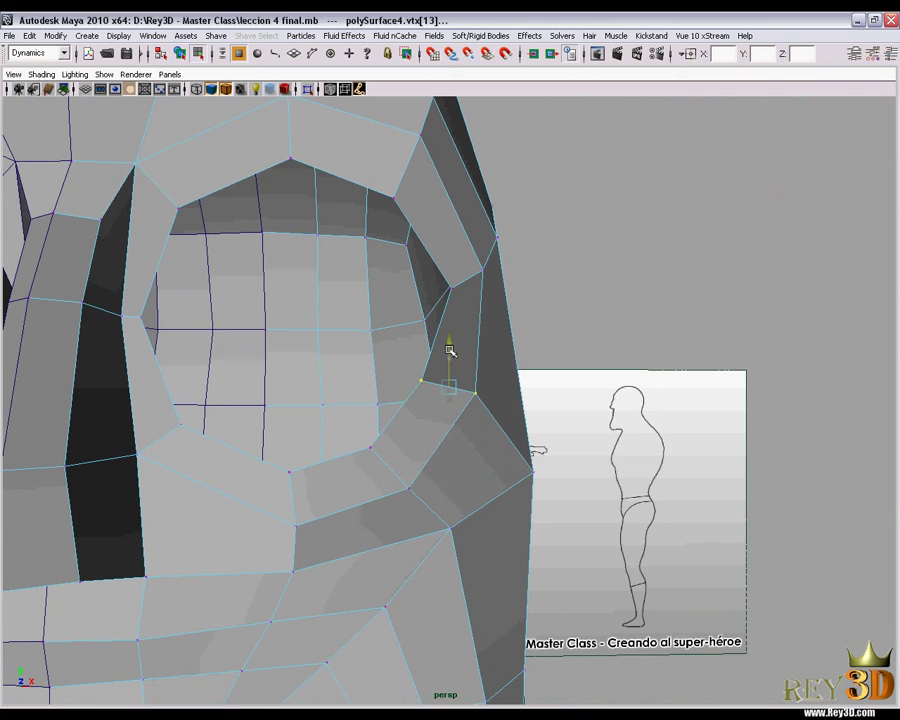
right_click_drag(546, 398, 534, 396, "alt")
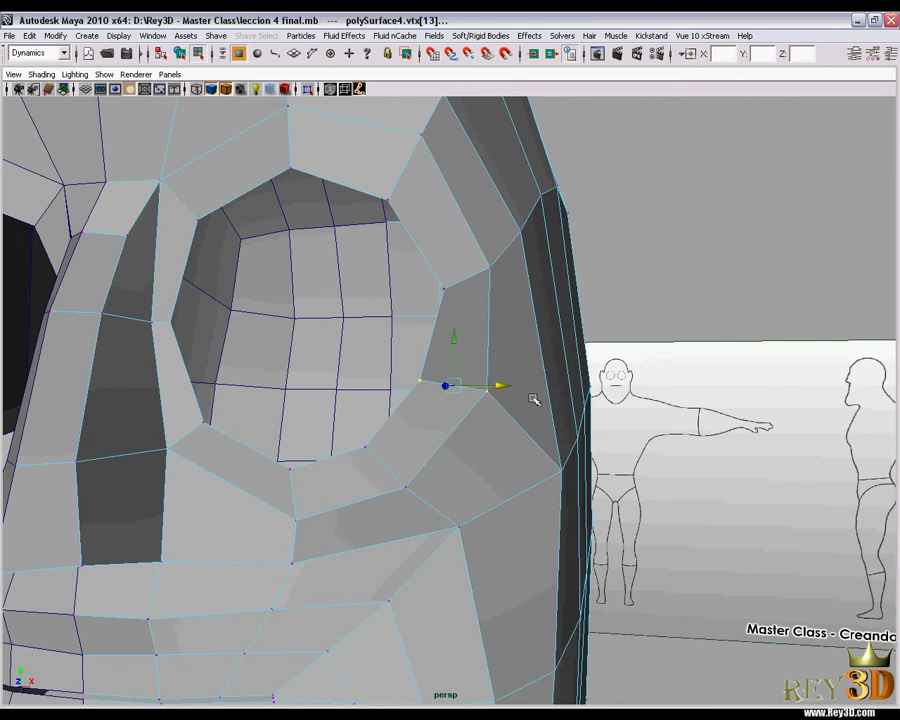
Step: In the front view, raise eye-corner vertex vtx[13] to match the reference
key("space")
left_click_drag(540, 345, 540, 400)
middle_click_drag(367, 390, 522, 214, "alt")
mouse_move(522, 214)
right_mouse_down("alt")
mouse_move(441, 437)
mouse_move(454, 402)
right_mouse_up("alt")
middle_click_drag(454, 402, 458, 378, "alt")
left_click_drag(414, 426, 416, 346)
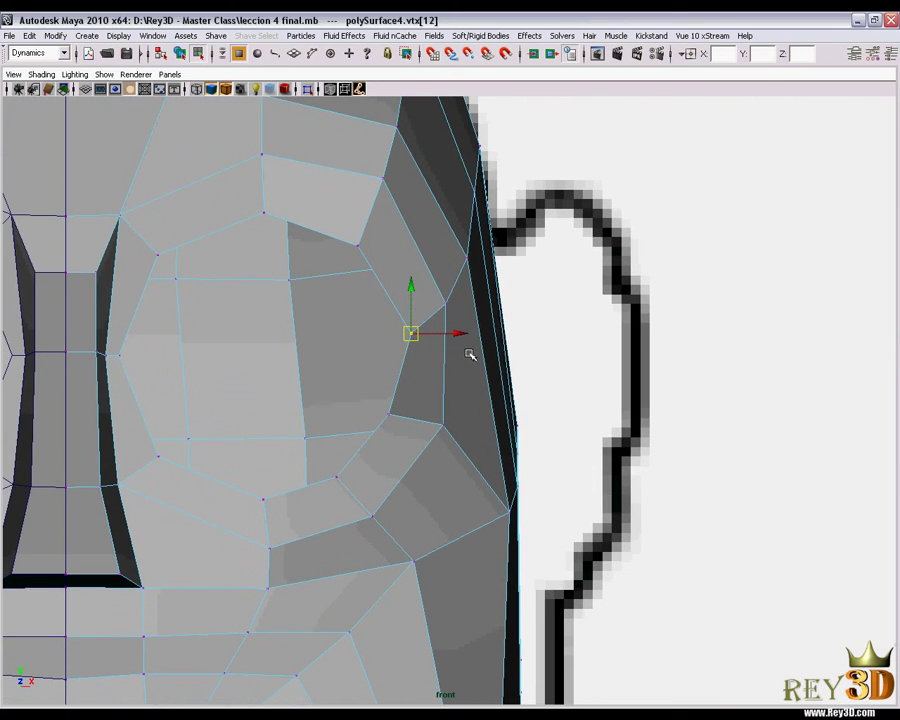
Step: Pull the first ear-side vertex onto the front sketch's head outline
left_click(448, 304)
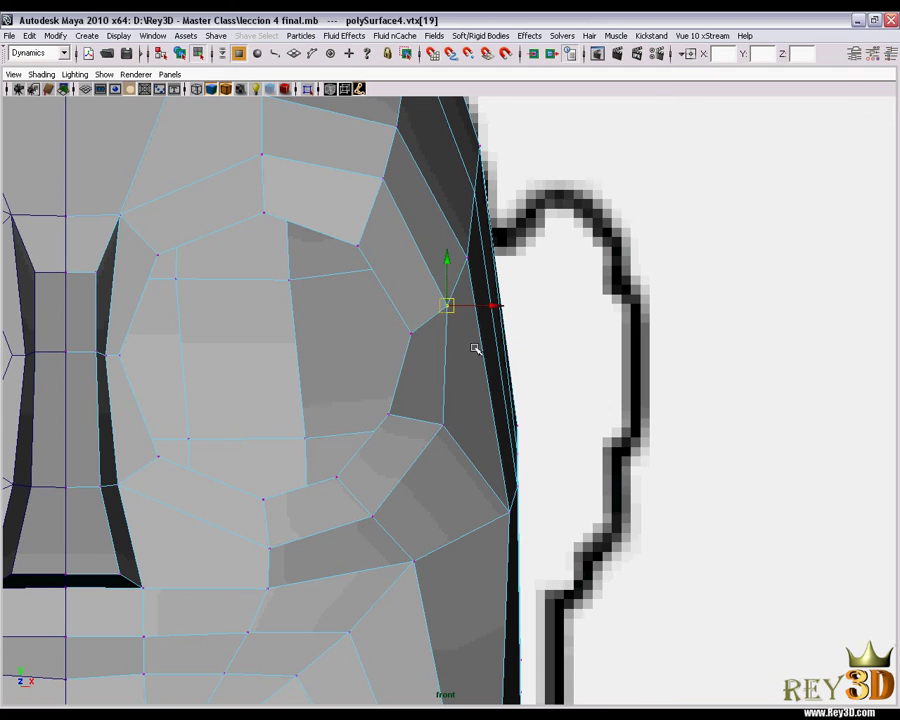
middle_click_drag(475, 348, 468, 347, "alt")
left_click_drag(440, 304, 460, 257)
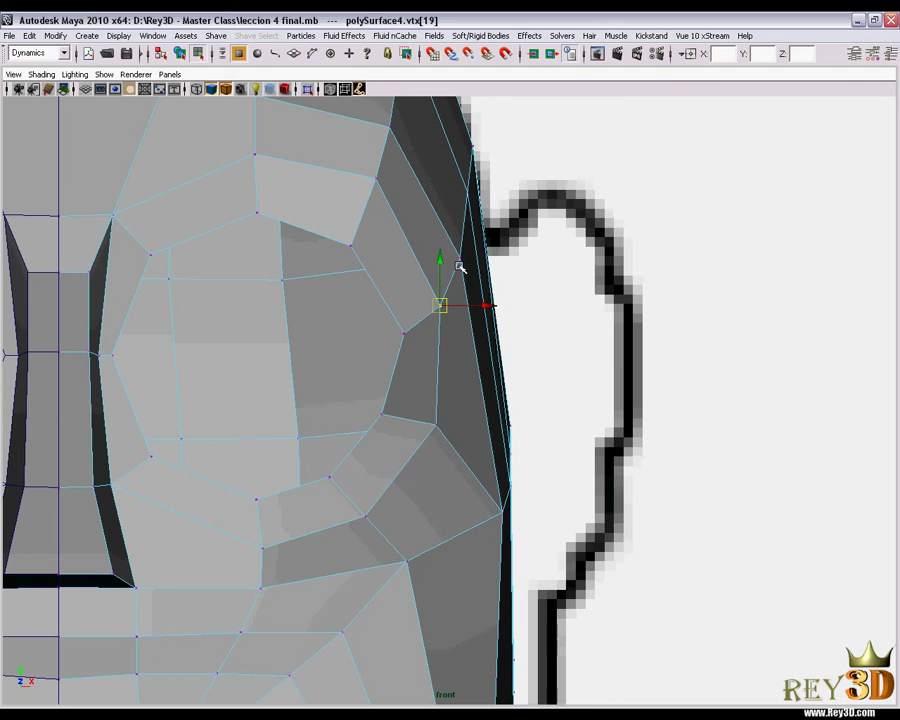
Step: Nudge the next vertex beside the ear onto the head outline
left_click(485, 331)
scroll(485, 331, "down", 3)
scroll(500, 340, "up", 2)
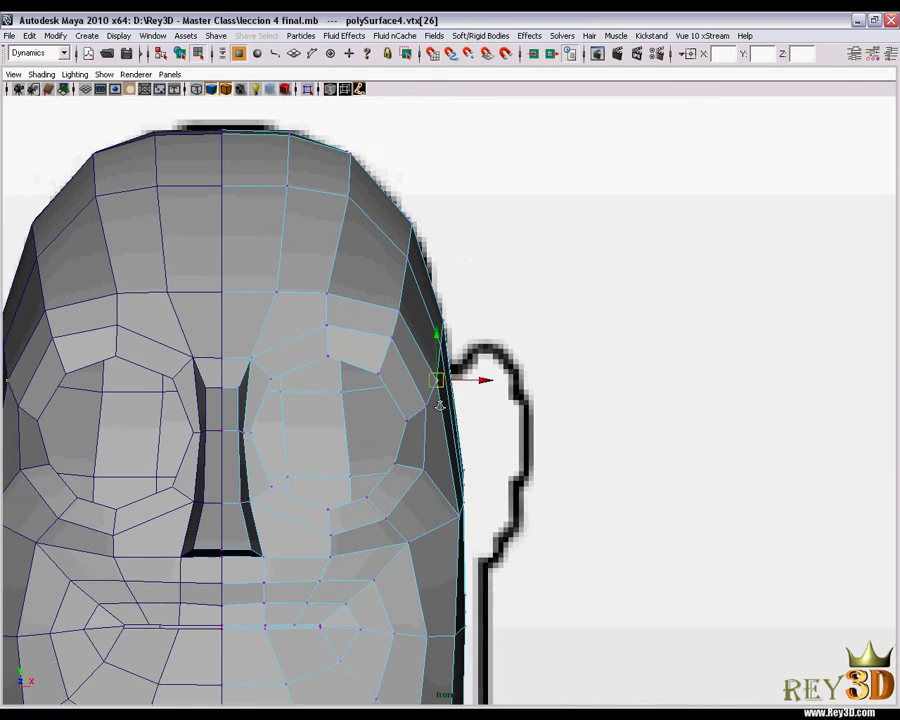
scroll(440, 400, "up", 1)
scroll(444, 362, "up", 1)
scroll(436, 364, "up", 1)
scroll(434, 370, "up", 1)
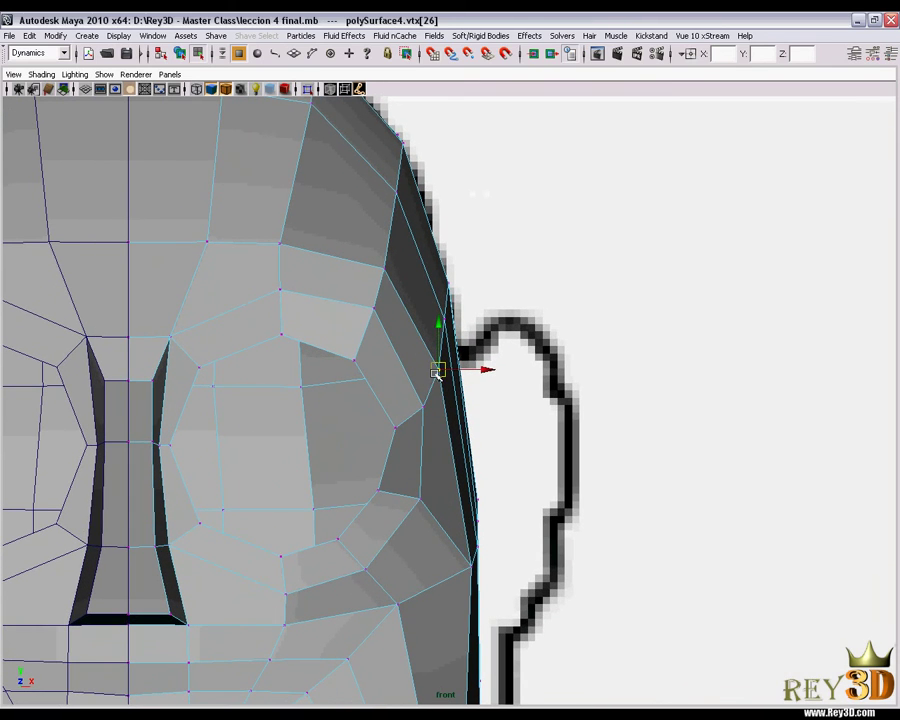
left_click_drag(437, 373, 443, 383)
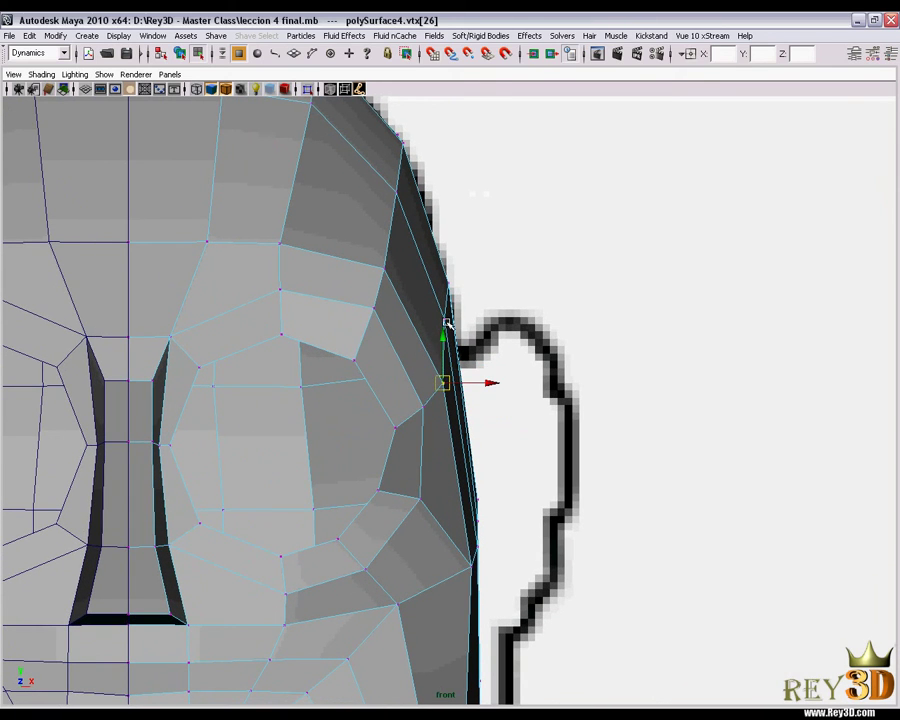
left_click(446, 321)
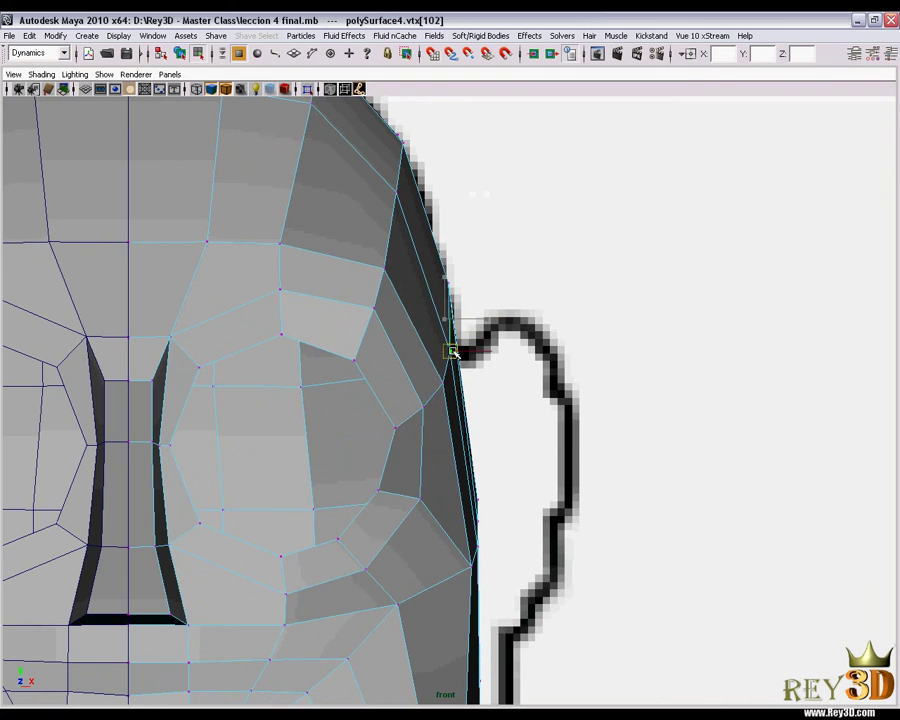
key("space")
left_click_drag(496, 330, 524, 376)
Step: Lower and even out the cranium vertices along the top of the head in side view
scroll(446, 372, "up", 3)
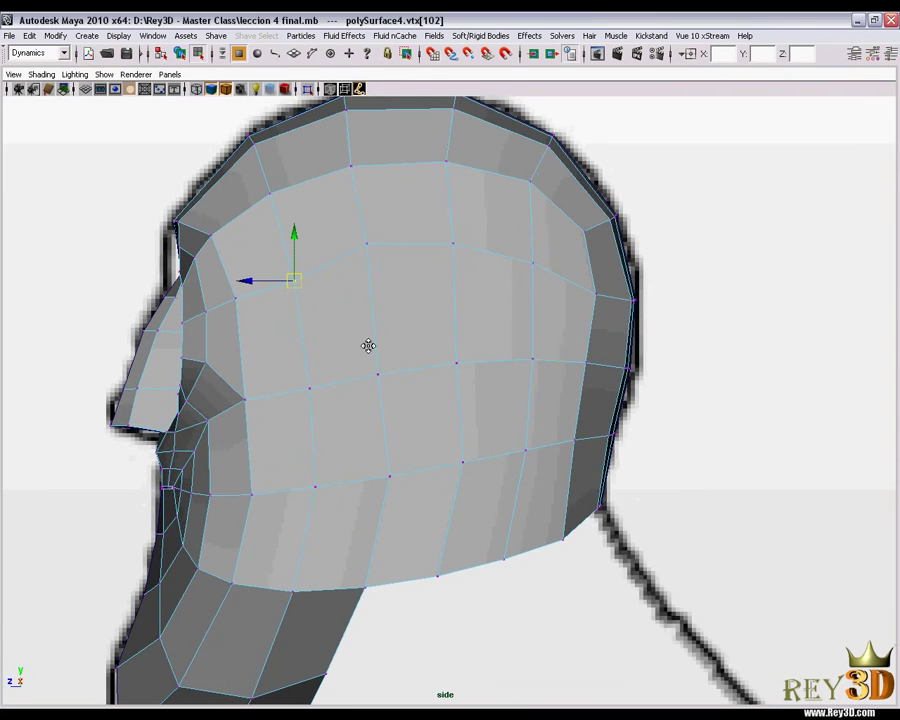
left_click(352, 243)
left_click_drag(352, 243, 357, 262)
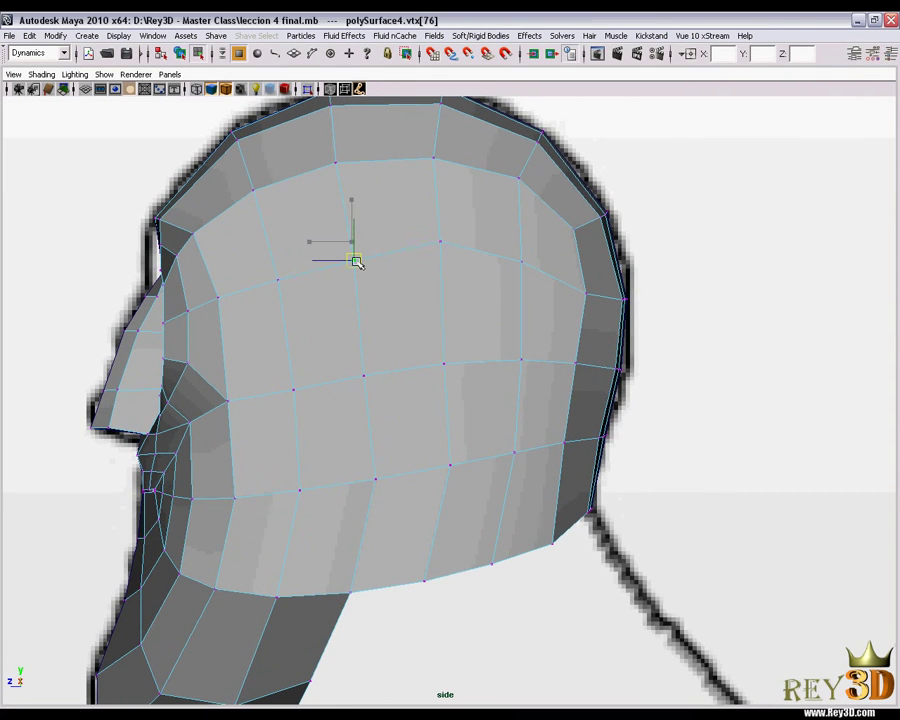
left_click(440, 241)
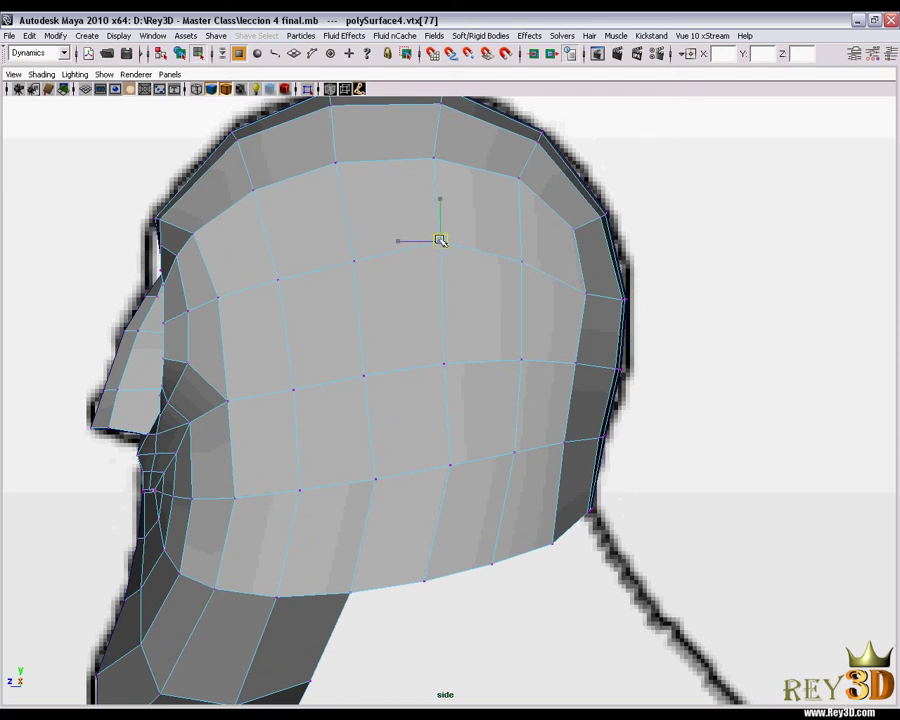
left_click(523, 263)
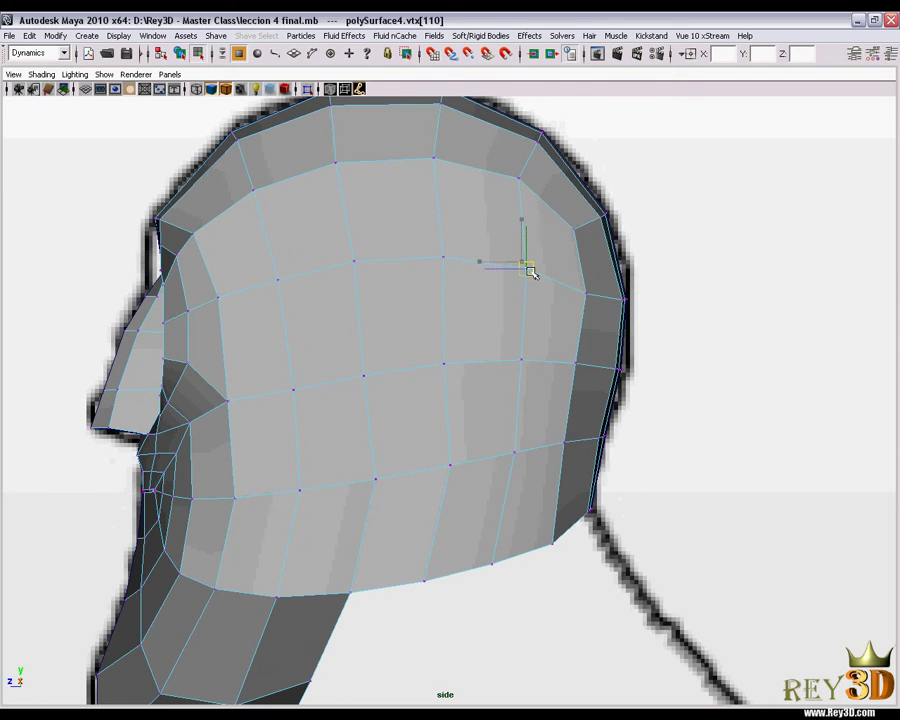
left_click(584, 295)
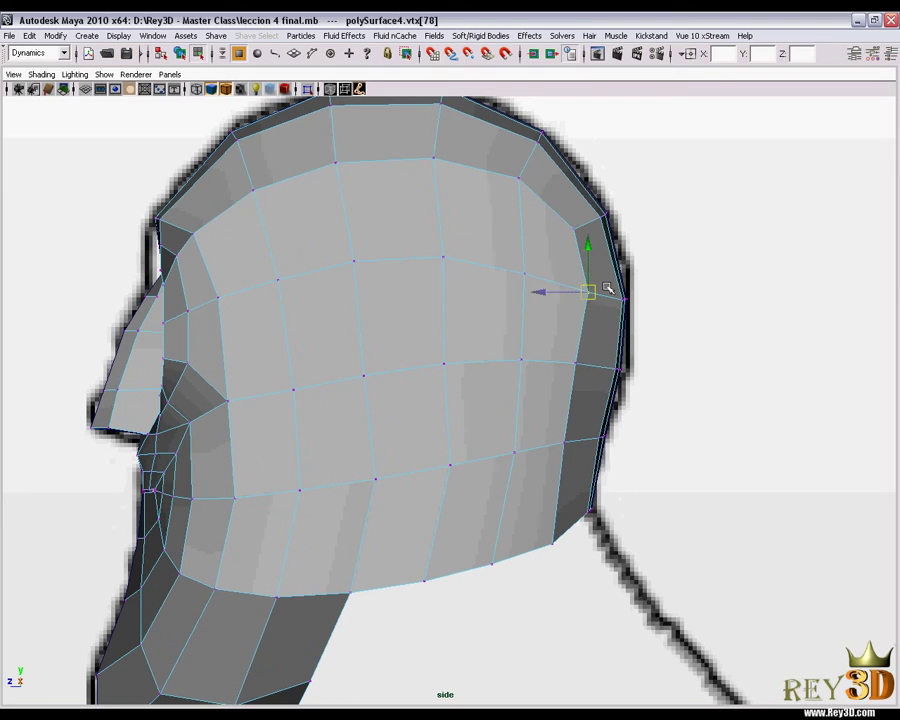
Step: Rotate and move the overlapping back-silhouette vertices onto the side sketch's back-of-head outline
left_click_drag(610, 288, 632, 310)
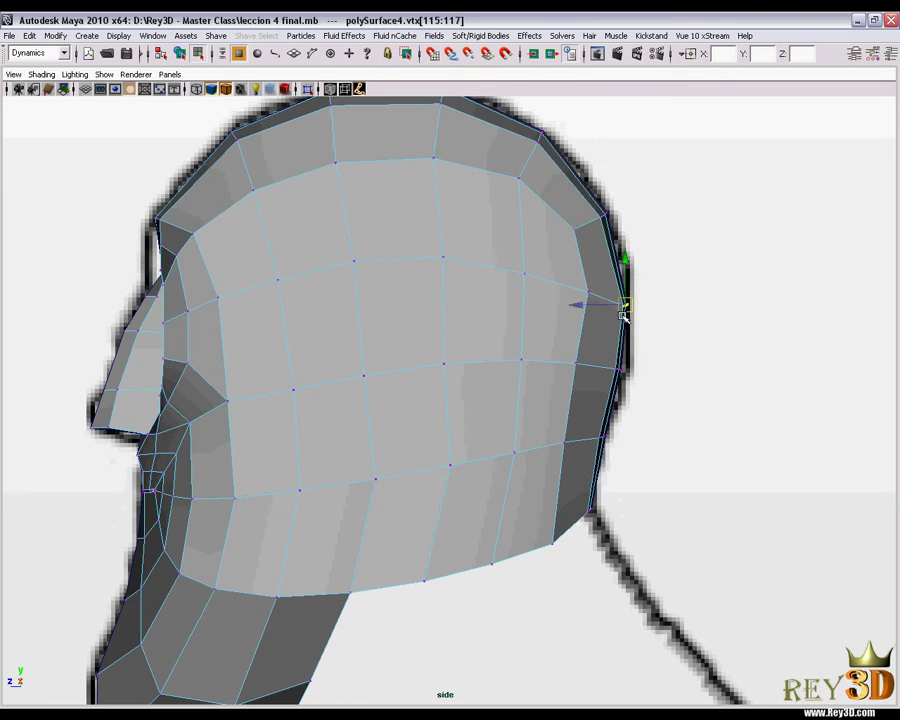
key("e")
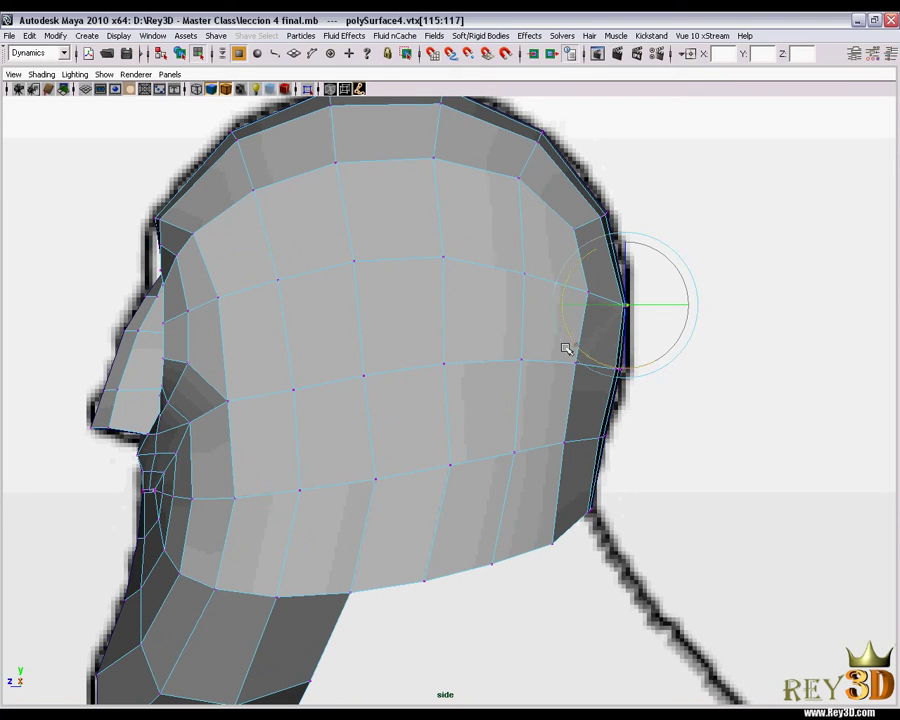
scroll(558, 344, "up", 2)
scroll(700, 370, "up", 2)
scroll(524, 408, "up", 2)
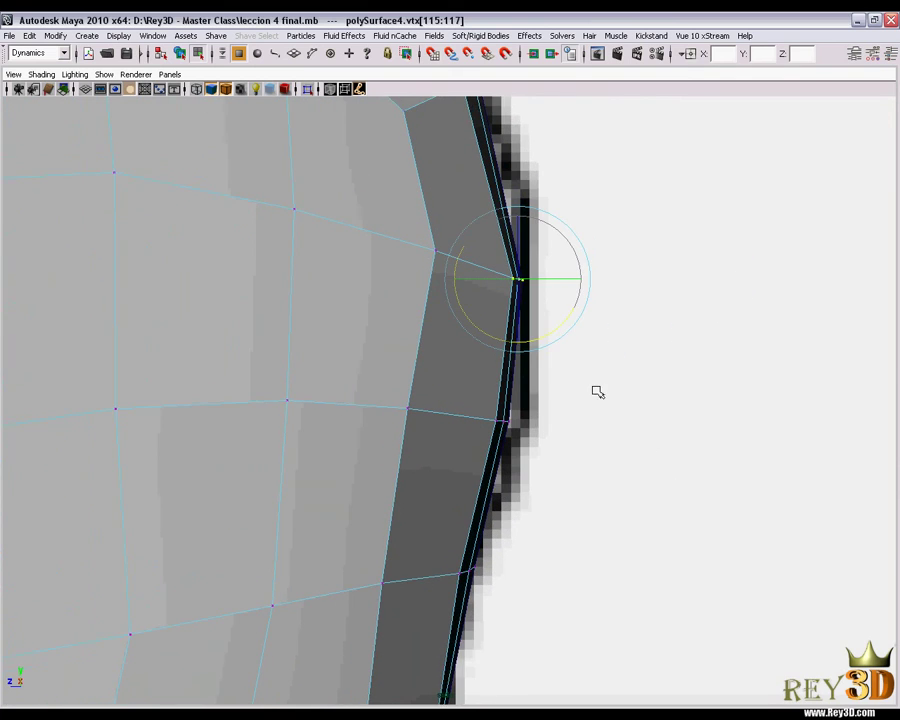
scroll(597, 392, "up", 1)
key("w")
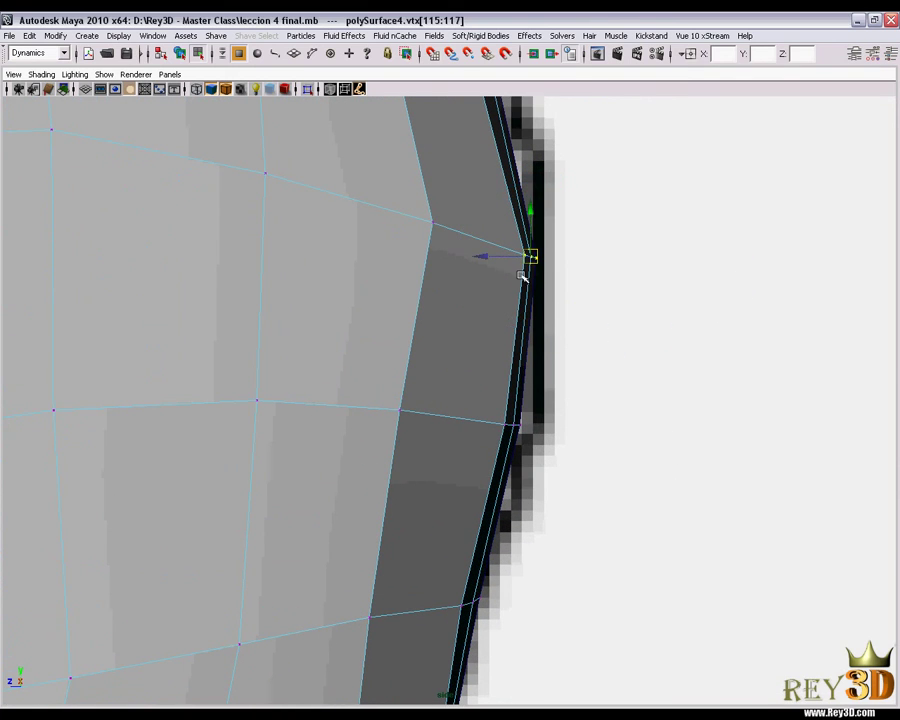
scroll(590, 306, "down", 3)
scroll(575, 330, "down", 1)
scroll(575, 330, "down", 2)
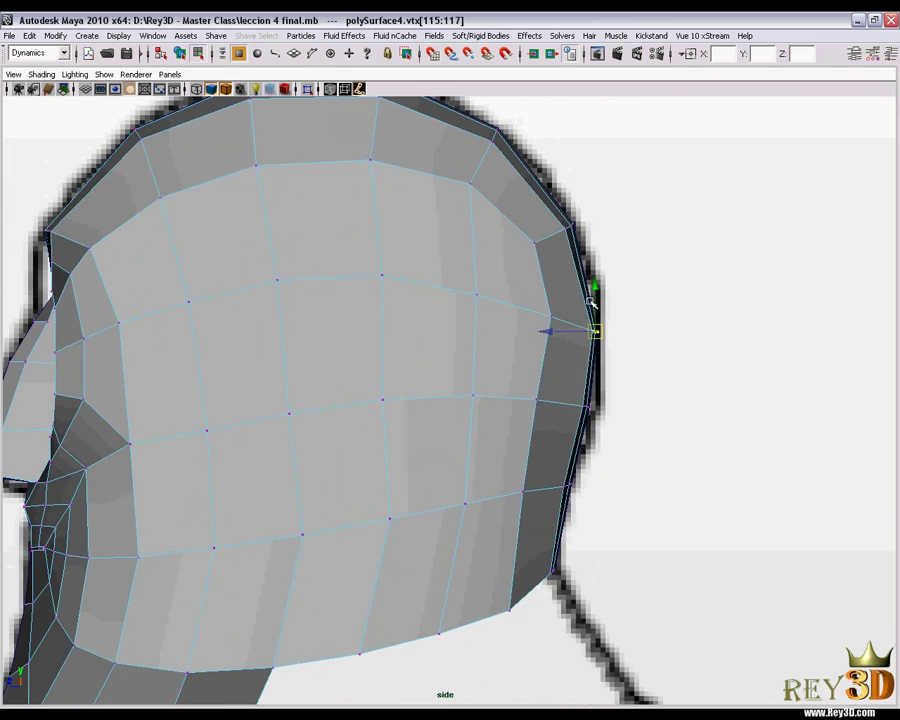
scroll(566, 292, "down", 2)
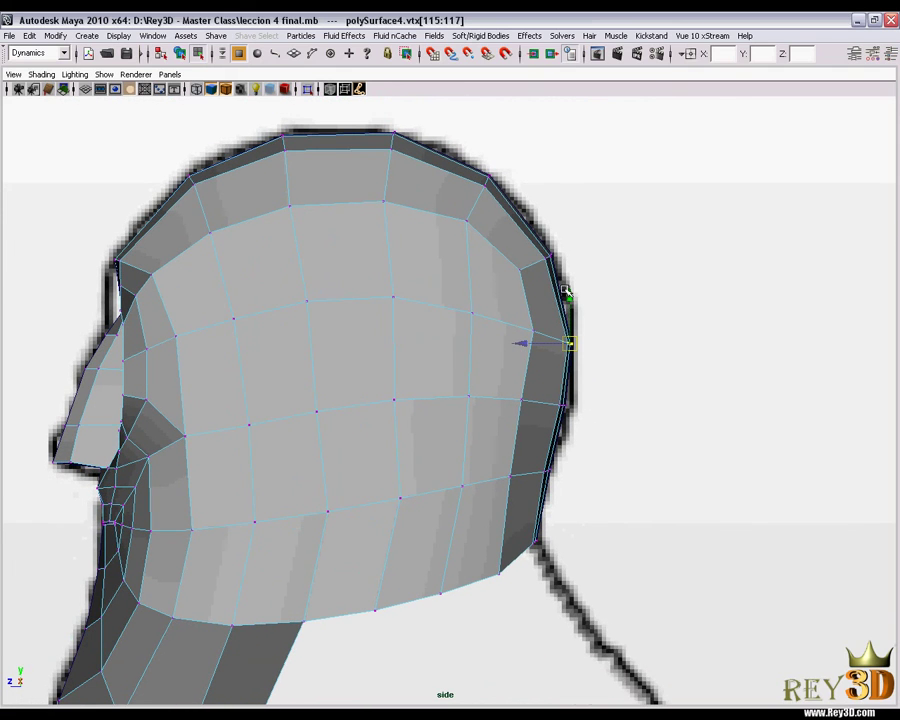
scroll(565, 290, "up", 1)
left_click_drag(553, 250, 553, 247)
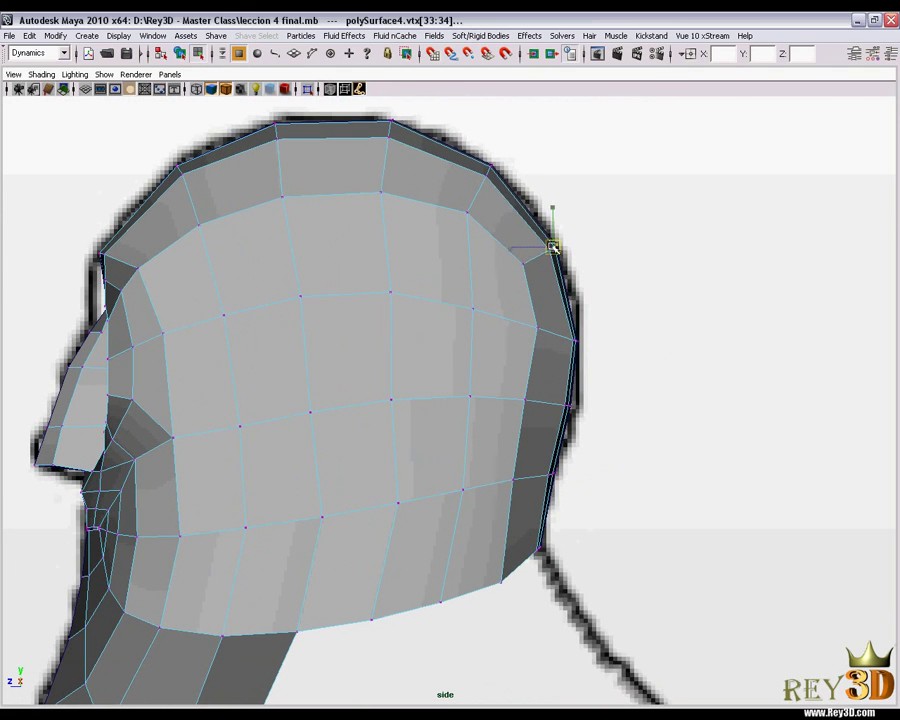
scroll(462, 292, "down", 1)
scroll(244, 339, "down", 1)
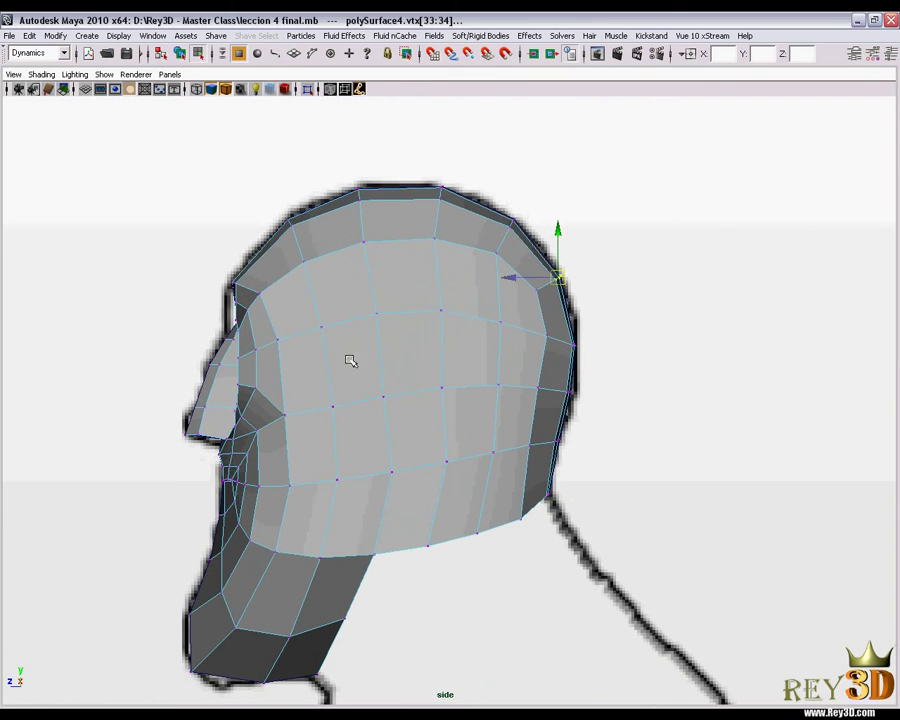
scroll(350, 369, "down", 1)
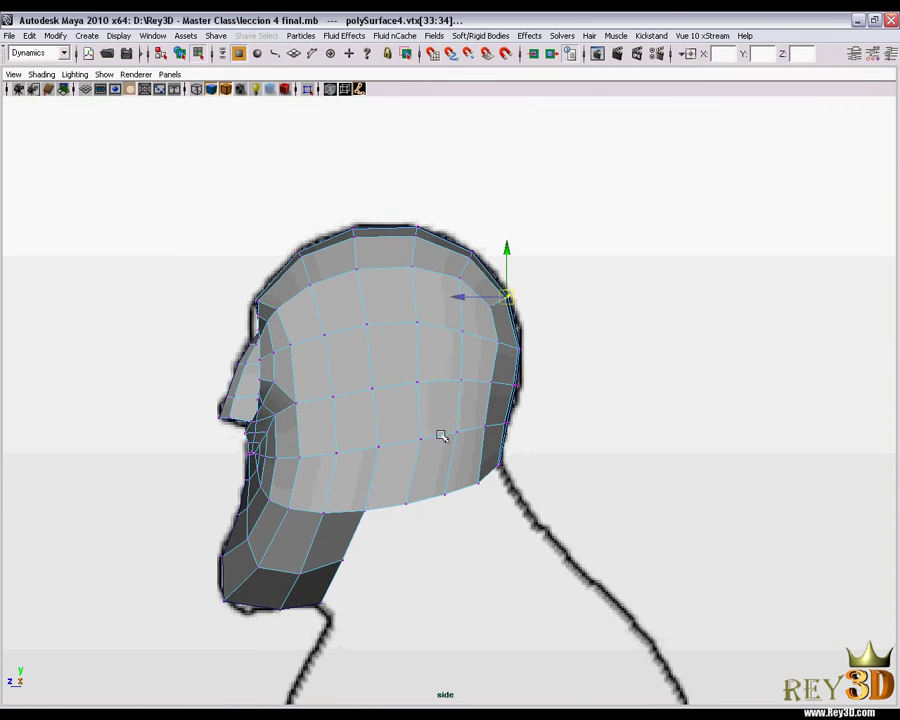
middle_click_drag(440, 430, 478, 416, "alt")
scroll(440, 401, "up", 1)
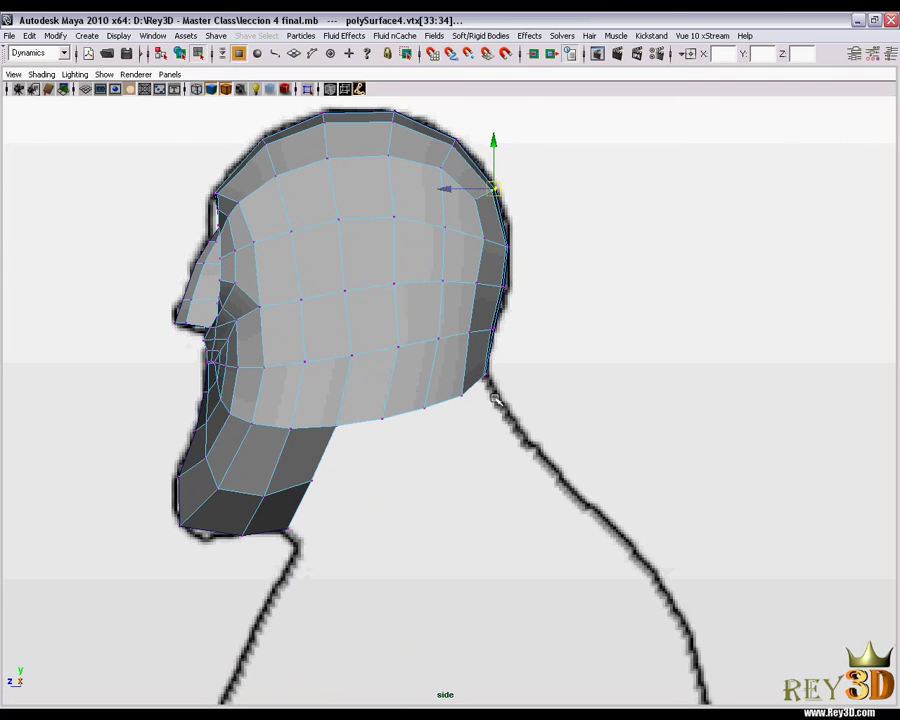
scroll(480, 430, "up", 2)
mouse_move(530, 438)
middle_mouse_down("alt")
mouse_move(462, 406)
mouse_move(374, 385)
mouse_move(396, 343)
middle_mouse_up("alt")
scroll(370, 388, "up", 1)
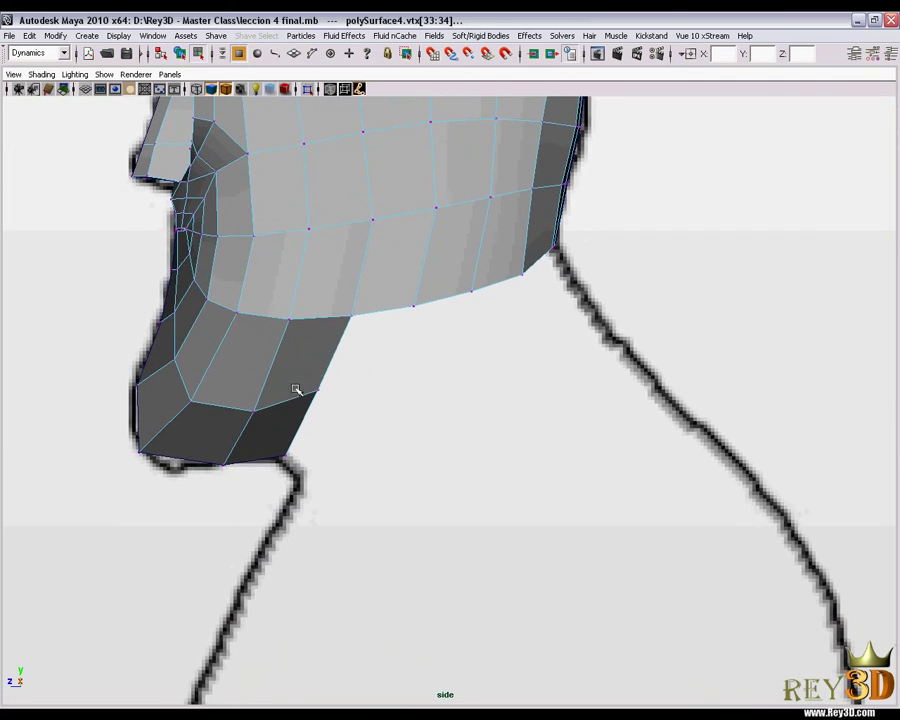
scroll(368, 388, "up", 1)
scroll(410, 342, "up", 1)
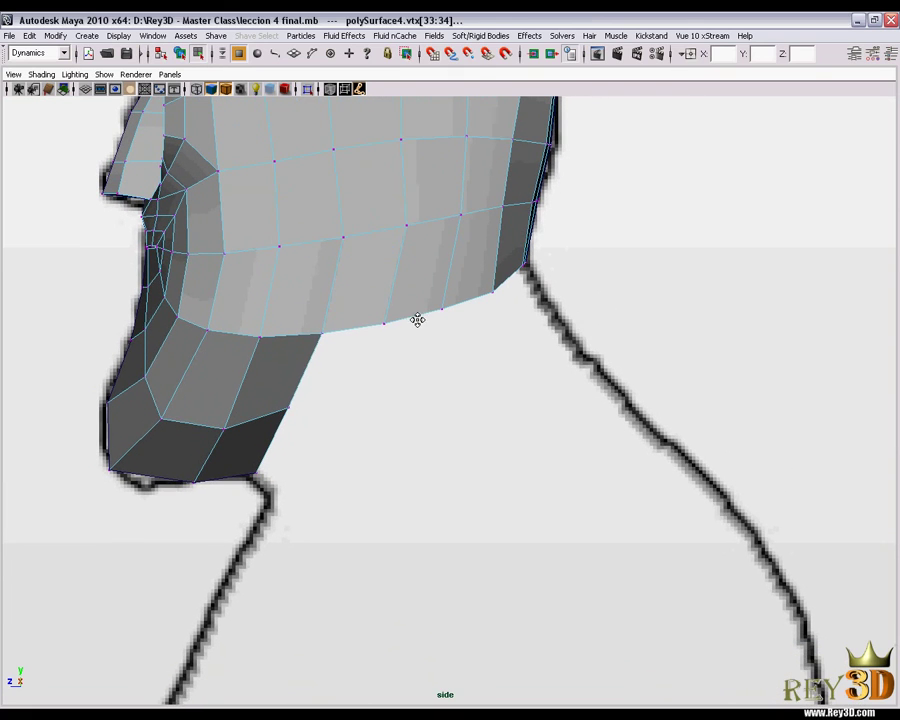
Step: Select the edges along the bottom of the jaw in edge mode
right_click(345, 267)
right_click_drag(345, 267, 327, 315)
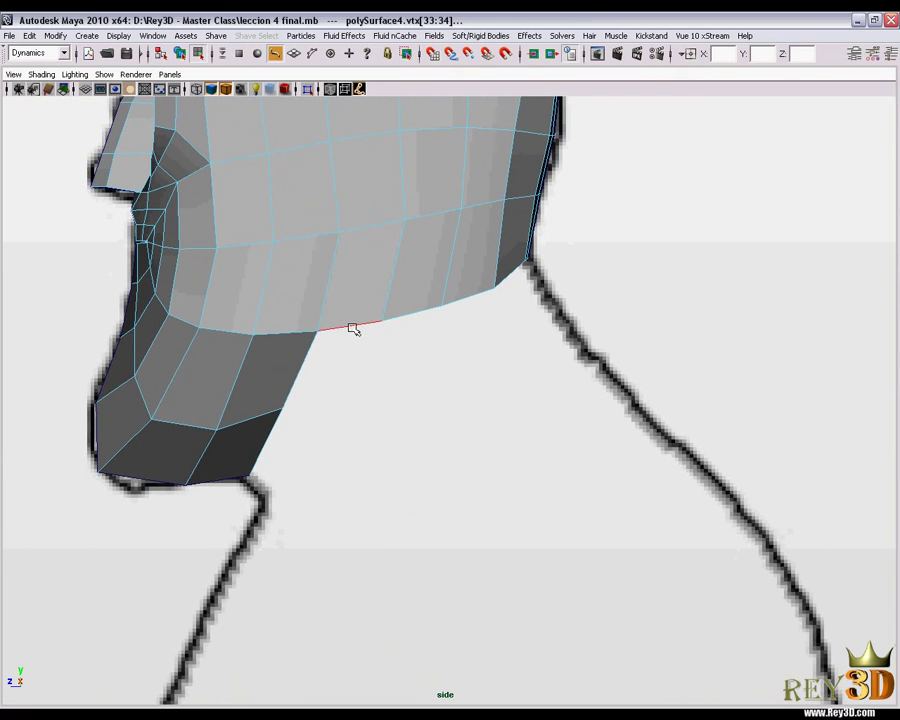
left_click_drag(354, 329, 481, 295)
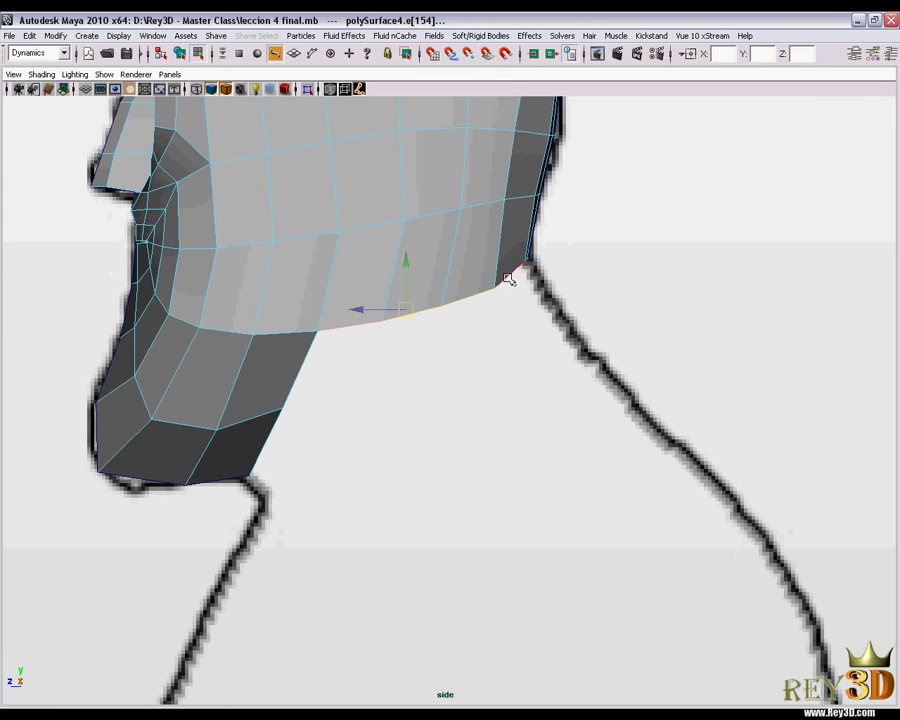
key("space")
mouse_move(603, 290)
left_mouse_down()
mouse_move(492, 456)
mouse_move(633, 503)
mouse_move(470, 458)
mouse_move(476, 434)
mouse_move(454, 422)
mouse_move(498, 446)
mouse_move(493, 407)
left_mouse_up()
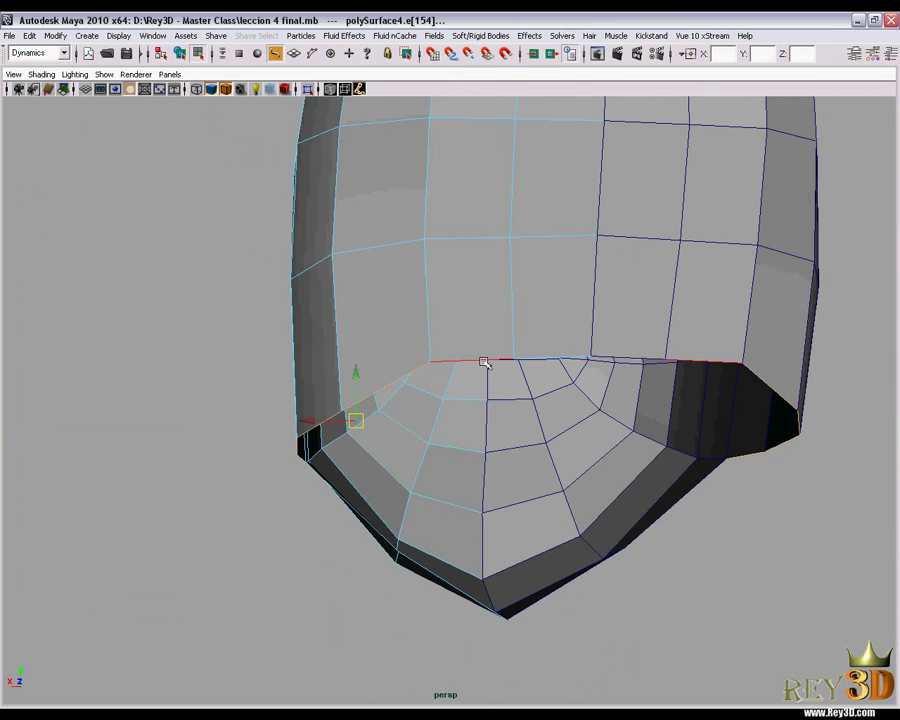
left_click_drag(542, 386, 496, 422, "alt")
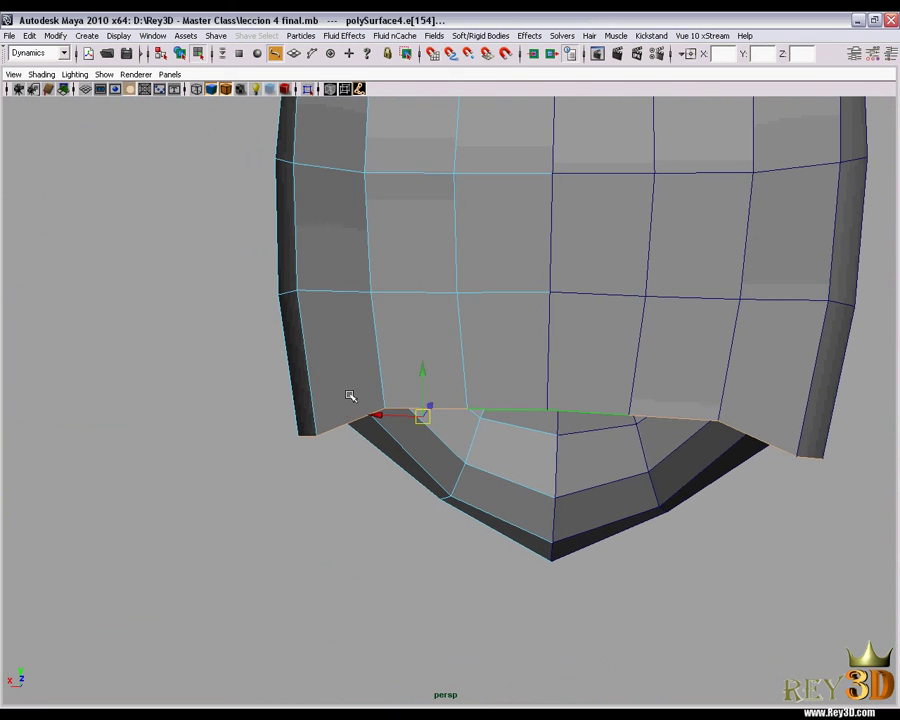
mouse_move(350, 396)
left_mouse_down("alt")
mouse_move(538, 376)
mouse_move(512, 307)
left_mouse_up("alt")
Step: Extrude the jaw edges and drag the new strip down toward the neck outline
right_click_drag(512, 310, 523, 331, "shift")
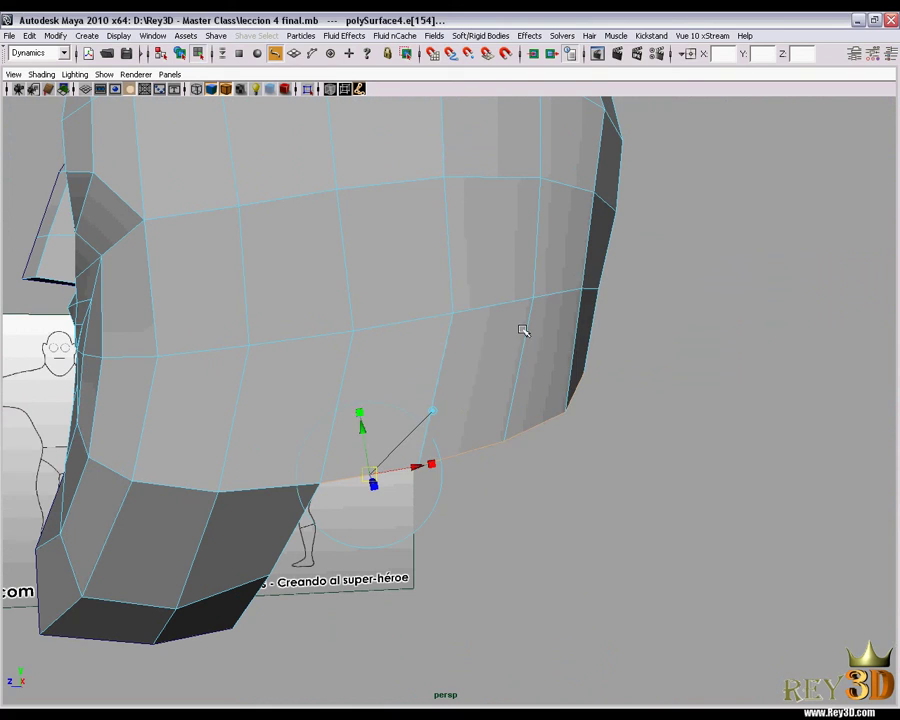
key("space")
left_click_drag(518, 328, 570, 331)
left_click(411, 233)
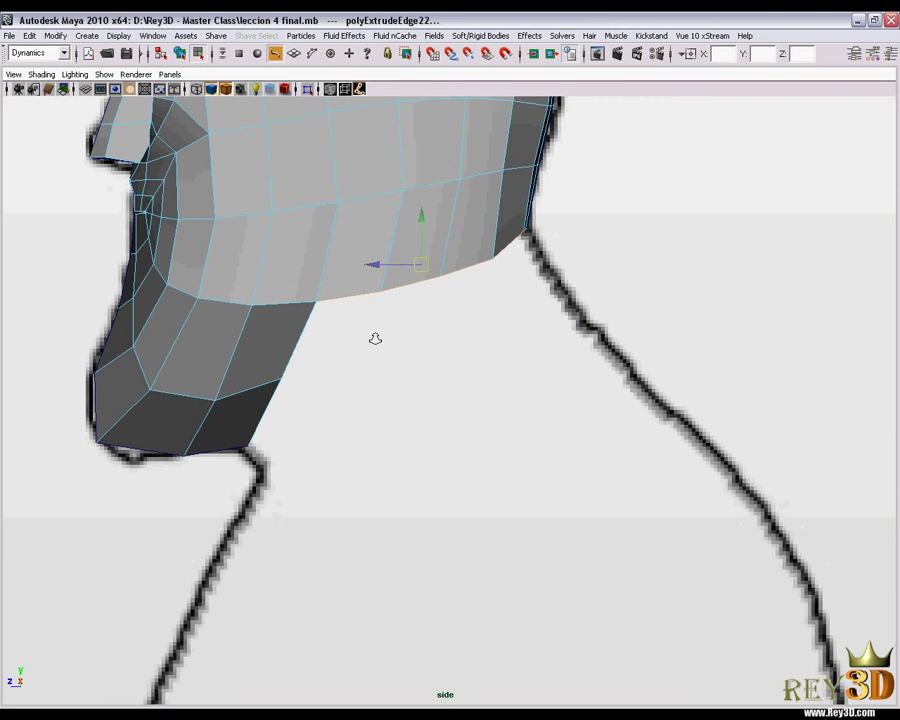
scroll(374, 338, "up", 1)
mouse_move(416, 242)
left_mouse_down()
mouse_move(420, 276)
mouse_move(406, 323)
mouse_move(392, 335)
left_mouse_up()
key("F9")
scroll(448, 245, "up", 1)
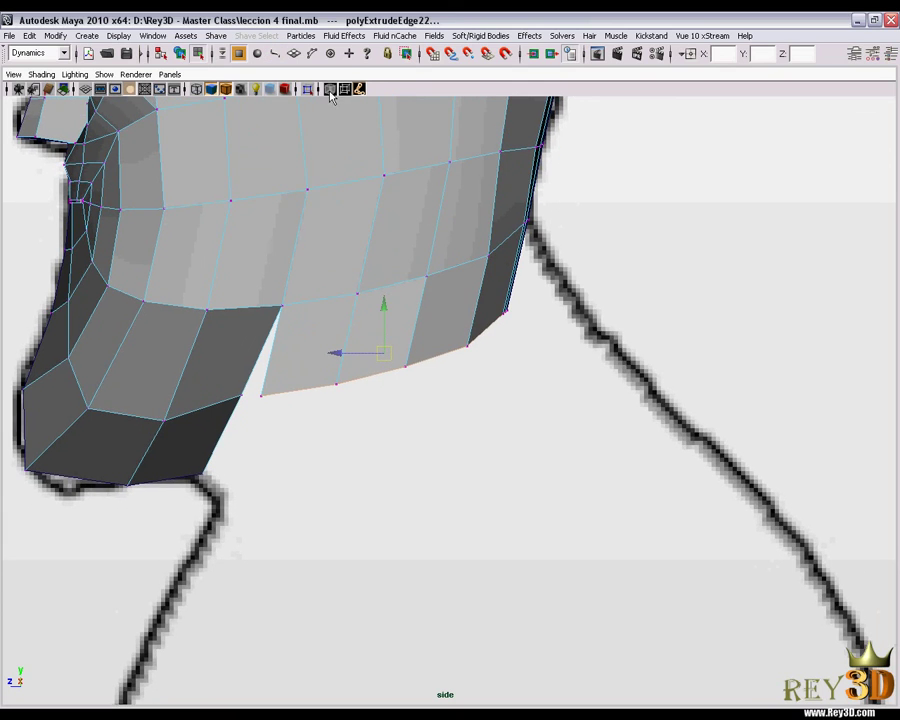
Step: Move the lower jaw vertices one by one onto the side reference's jawline
scroll(315, 438, "up", 1)
mouse_move(264, 381)
left_mouse_down()
mouse_move(226, 414)
mouse_move(229, 398)
left_mouse_up()
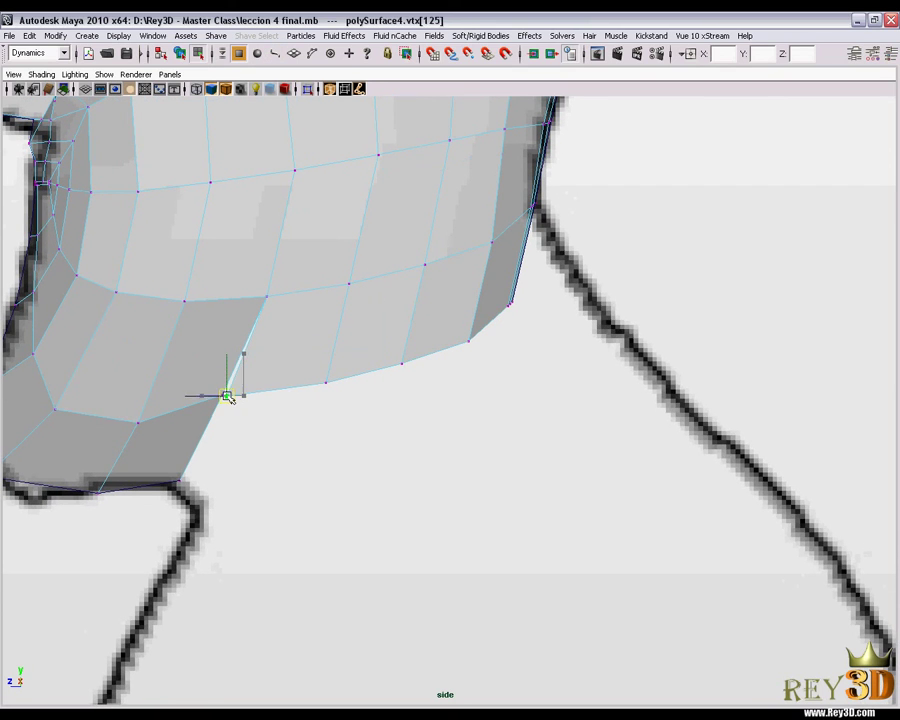
left_click_drag(344, 403, 336, 381)
mouse_move(391, 345)
left_mouse_down()
mouse_move(404, 368)
mouse_move(410, 342)
left_mouse_up()
mouse_move(306, 362)
left_mouse_down()
mouse_move(356, 402)
mouse_move(335, 363)
left_mouse_up()
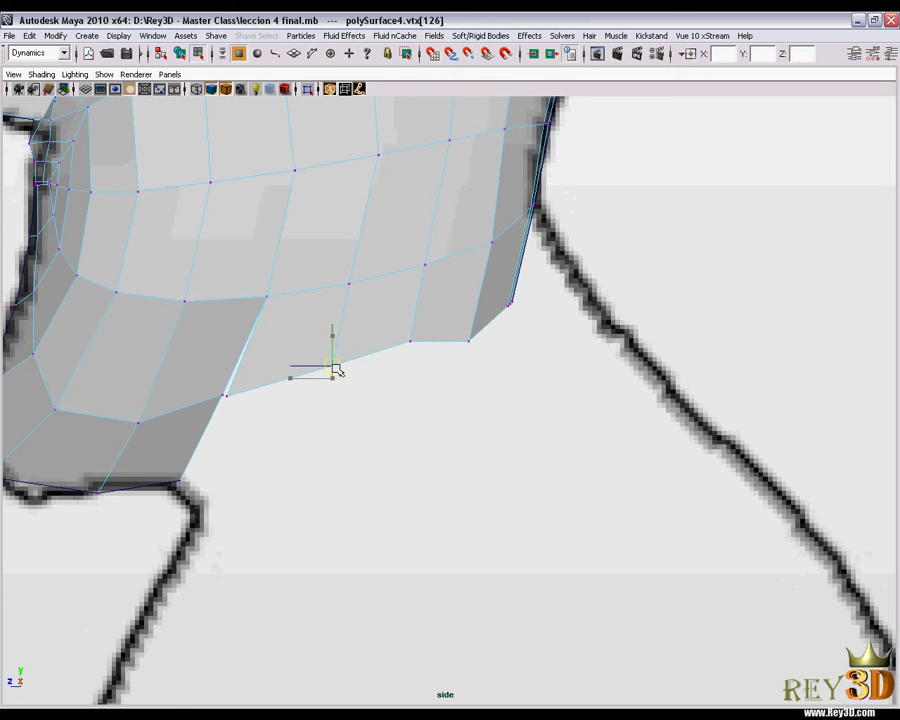
left_click(467, 336)
left_click_drag(468, 318, 470, 290)
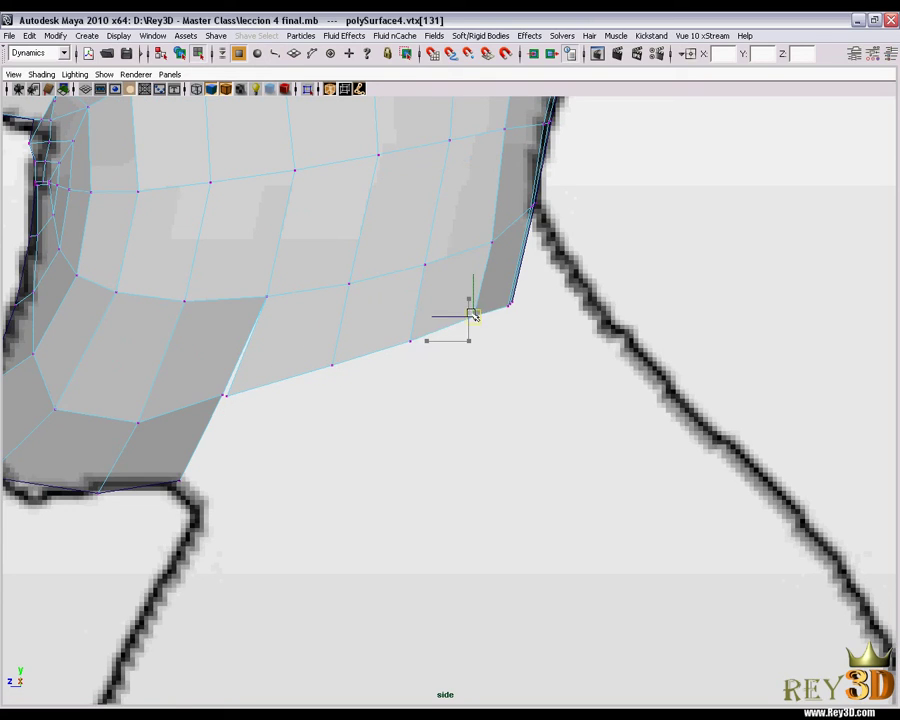
Step: Move the jaw-corner vertices vtx[128:130] onto the sketch's back-of-neck outline
middle_click_drag(509, 289, 500, 316, "alt")
left_click_drag(492, 352, 546, 291)
middle_click_drag(550, 440, 564, 468, "alt")
scroll(564, 468, "up", 3)
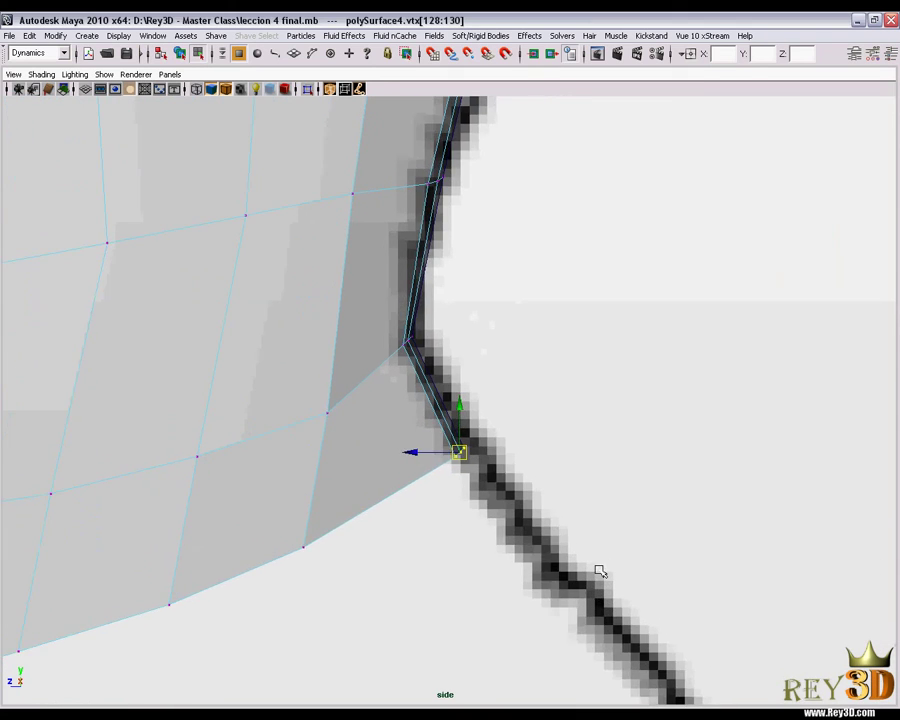
scroll(597, 571, "up", 2)
scroll(496, 527, "up", 1)
scroll(467, 475, "down", 4)
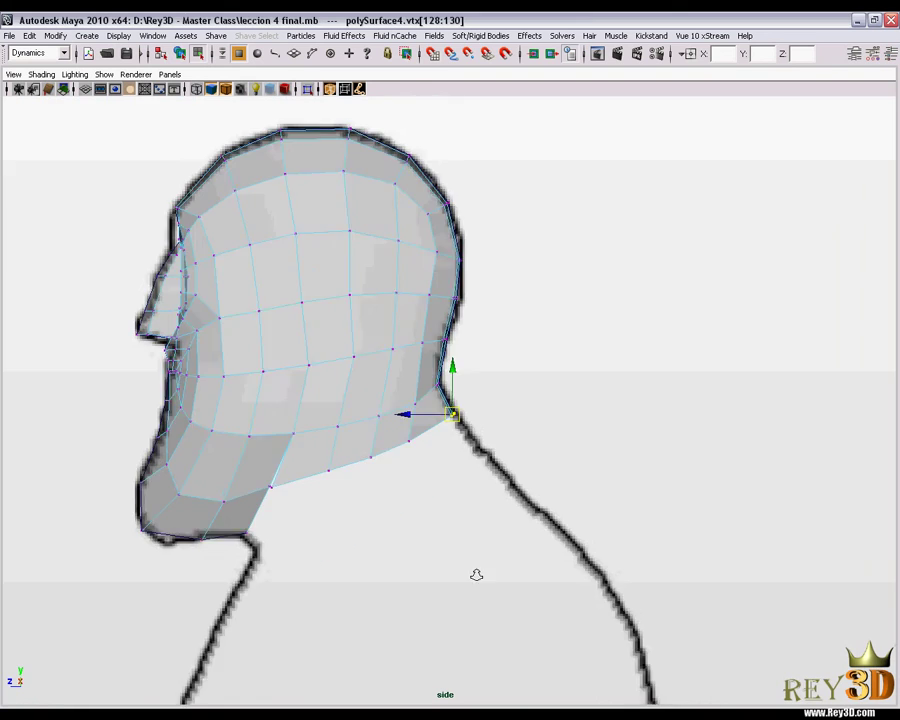
scroll(464, 458, "up", 1)
scroll(464, 458, "up", 1)
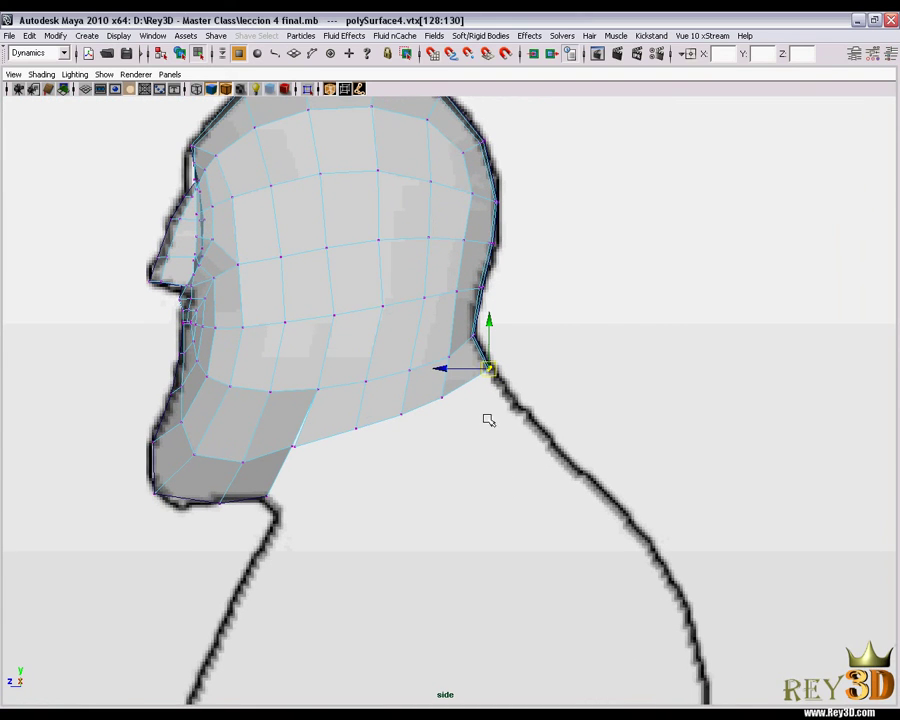
scroll(466, 345, "up", 2)
scroll(508, 320, "up", 1)
scroll(514, 316, "up", 1)
scroll(482, 305, "up", 1)
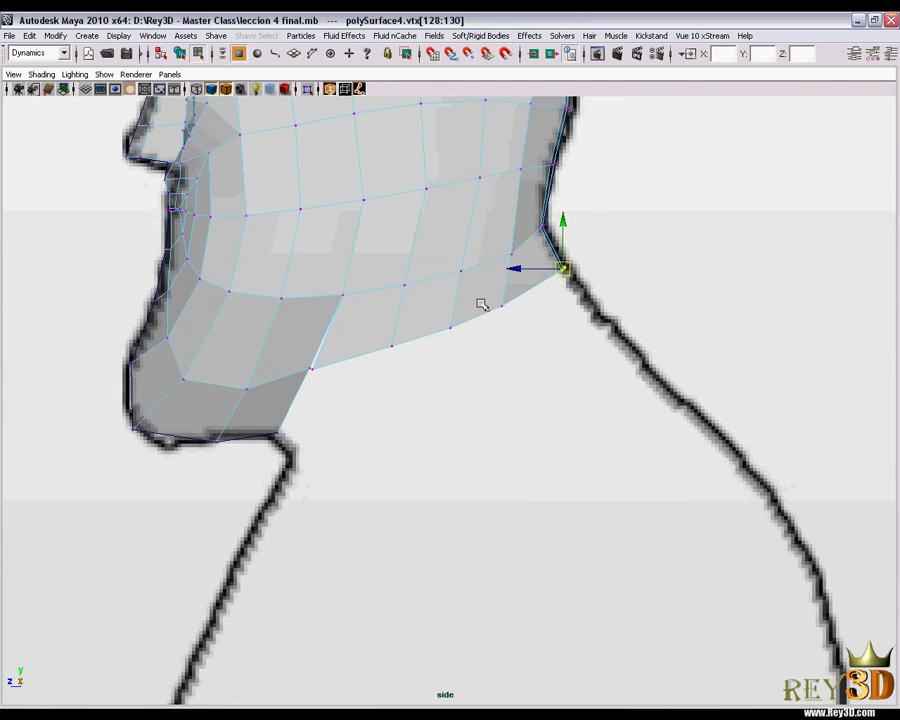
right_click_drag(440, 270, 436, 242)
key("space")
Step: Turn off X-Ray shading so the head mesh displays solid
left_click_drag(457, 298, 462, 356)
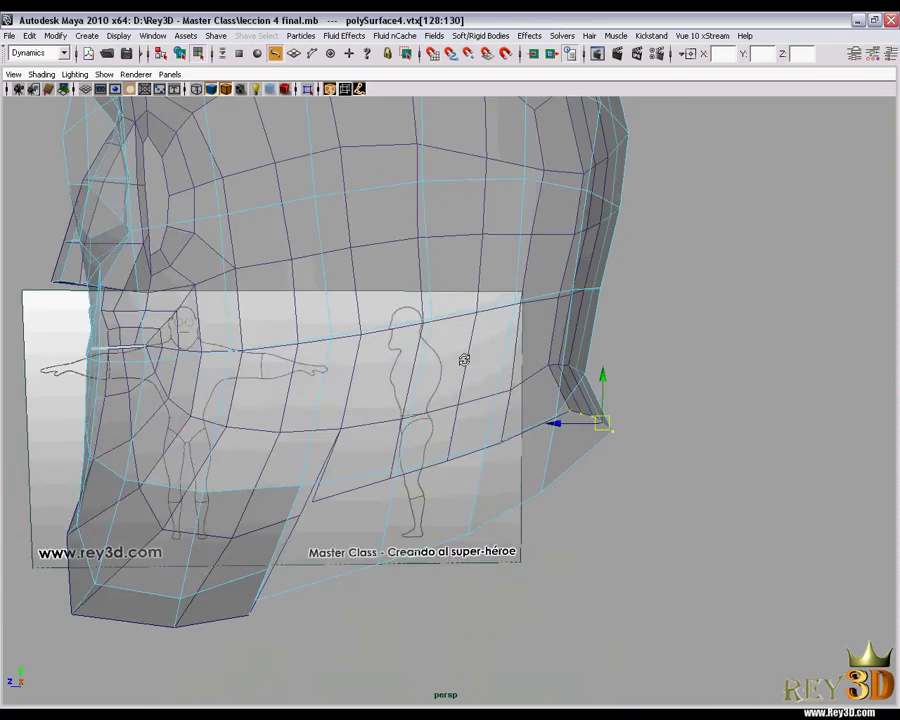
left_click(330, 90)
mouse_move(402, 456)
left_mouse_down("alt")
mouse_move(488, 420)
mouse_move(419, 455)
mouse_move(350, 410)
mouse_move(478, 420)
mouse_move(508, 437)
mouse_move(556, 364)
left_mouse_up("alt")
Step: Merge the two overlapping jaw vertices into a single vertex
left_click(347, 410)
left_click(556, 364, "shift")
right_click_drag(556, 364, 552, 298, "shift")
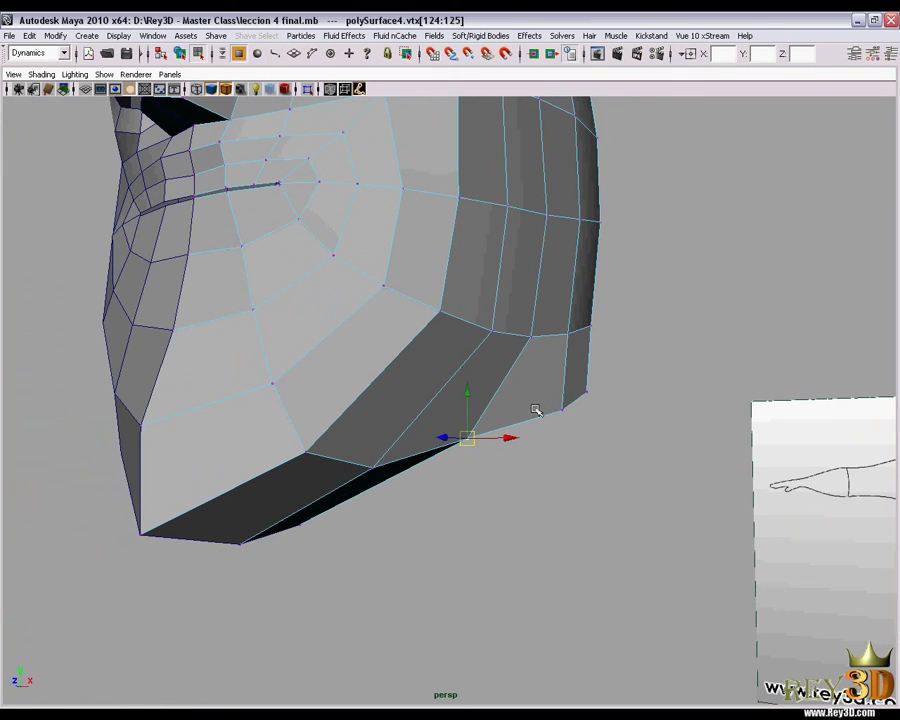
mouse_move(530, 410)
left_mouse_down("alt")
mouse_move(496, 368)
mouse_move(484, 394)
left_mouse_up("alt")
Step: In the front view, pull neck-band vertices vtx[124] and vtx[125] onto the neck outline
key("space")
middle_click_drag(400, 576, 458, 290, "alt")
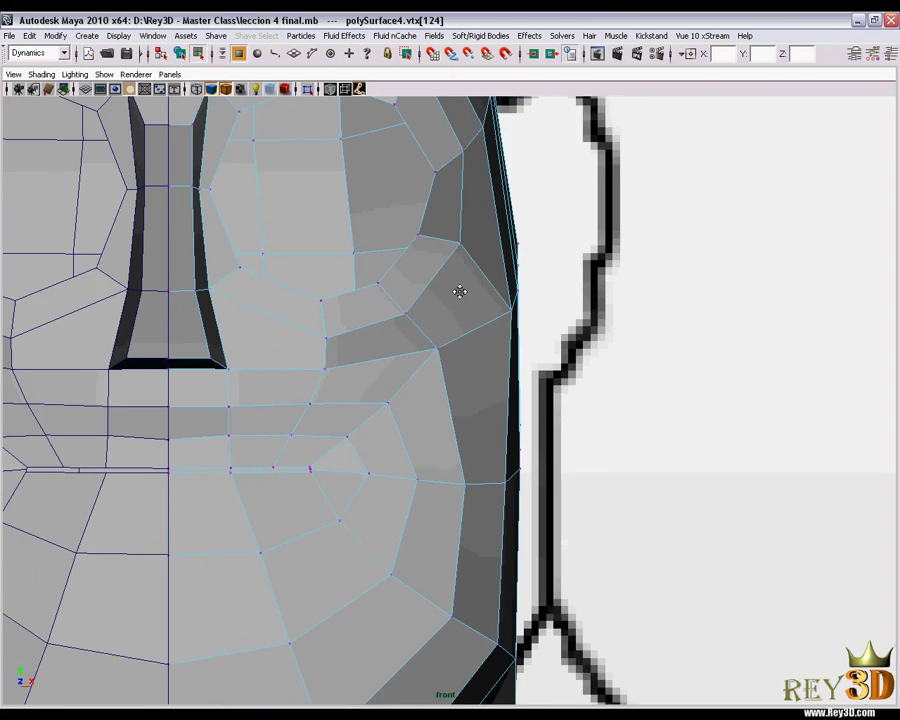
scroll(458, 290, "down", 3)
middle_click_drag(464, 502, 493, 476, "alt")
left_click_drag(493, 476, 495, 468)
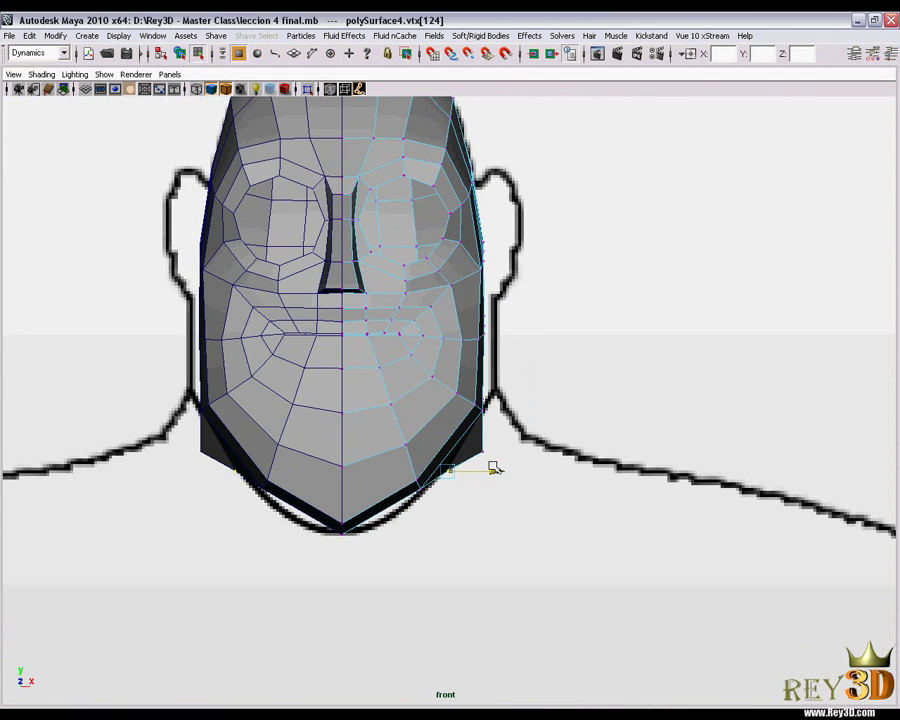
left_click(462, 452)
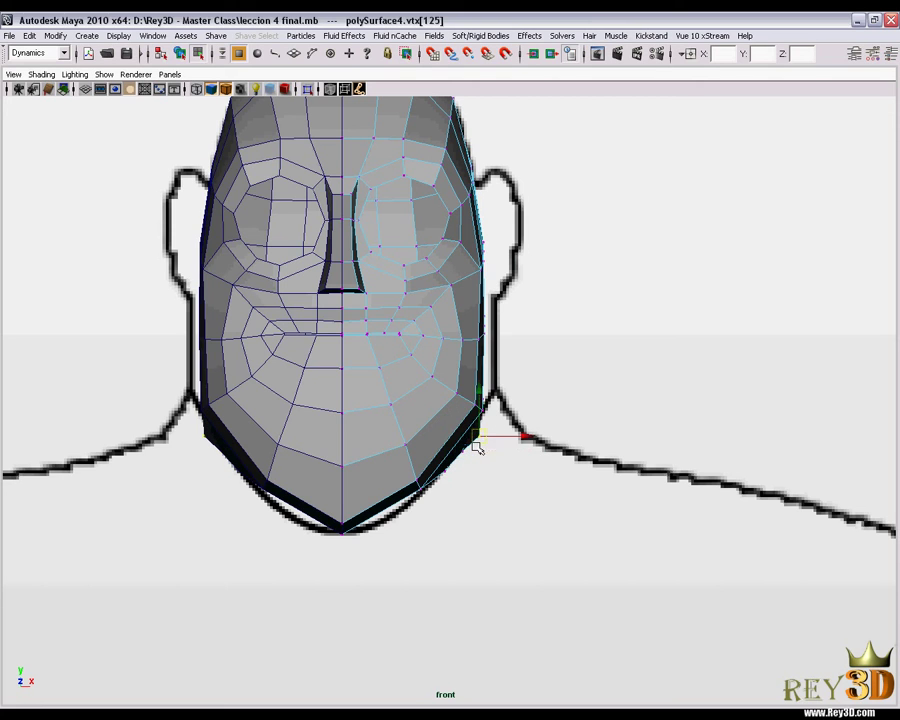
key("space")
left_click_drag(540, 400, 538, 375)
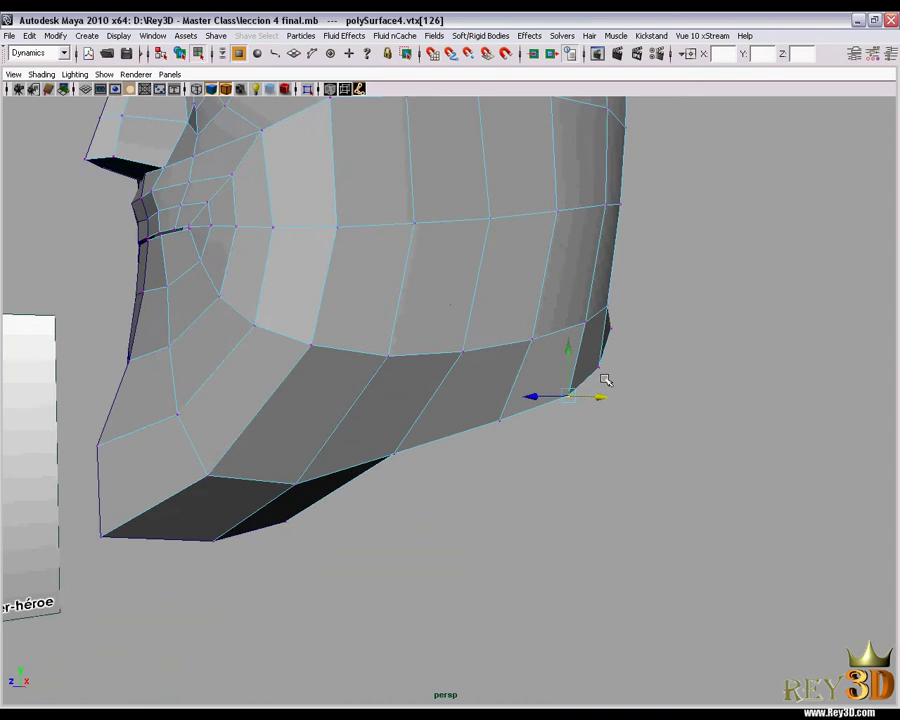
mouse_move(602, 378)
left_mouse_down("alt")
mouse_move(550, 311)
mouse_move(474, 331)
mouse_move(550, 384)
mouse_move(434, 366)
mouse_move(443, 413)
mouse_move(609, 398)
mouse_move(446, 421)
left_mouse_up("alt")
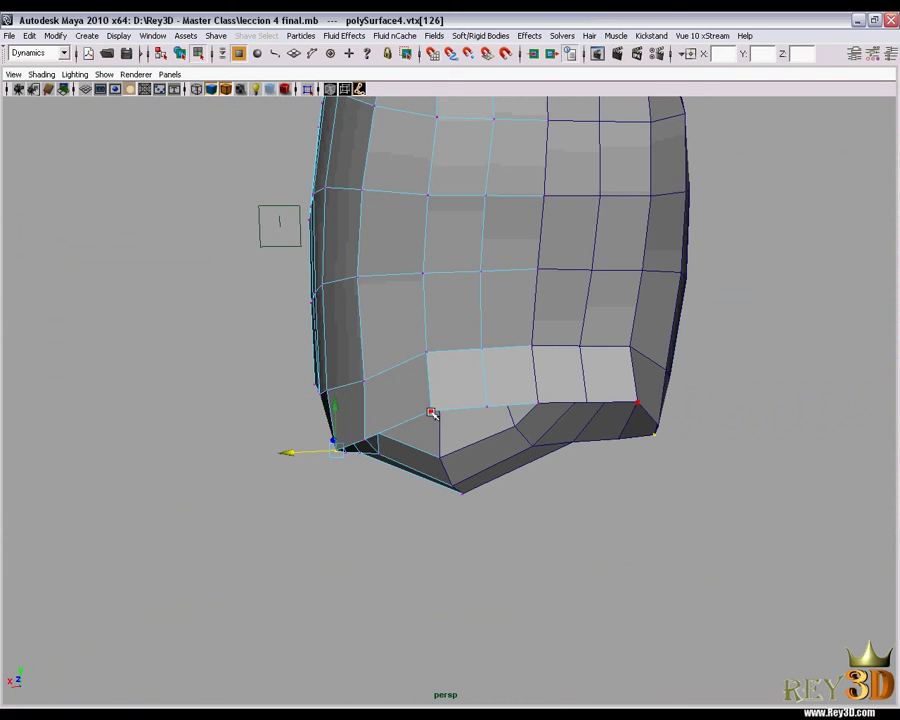
Step: From below in perspective, shift the jaw's lower-corner vertex sideways to even the edge
left_click(432, 413)
mouse_move(506, 408)
left_mouse_down("alt")
mouse_move(486, 390)
mouse_move(322, 428)
left_mouse_up("alt")
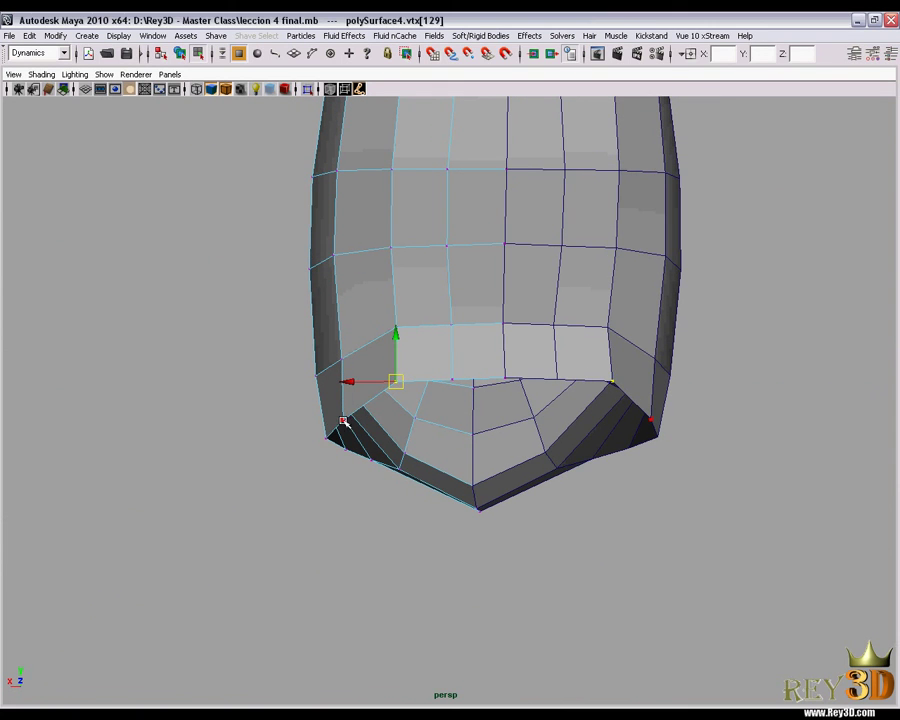
left_click(343, 421)
left_click_drag(486, 394, 493, 399, "alt")
left_click_drag(304, 421, 314, 419)
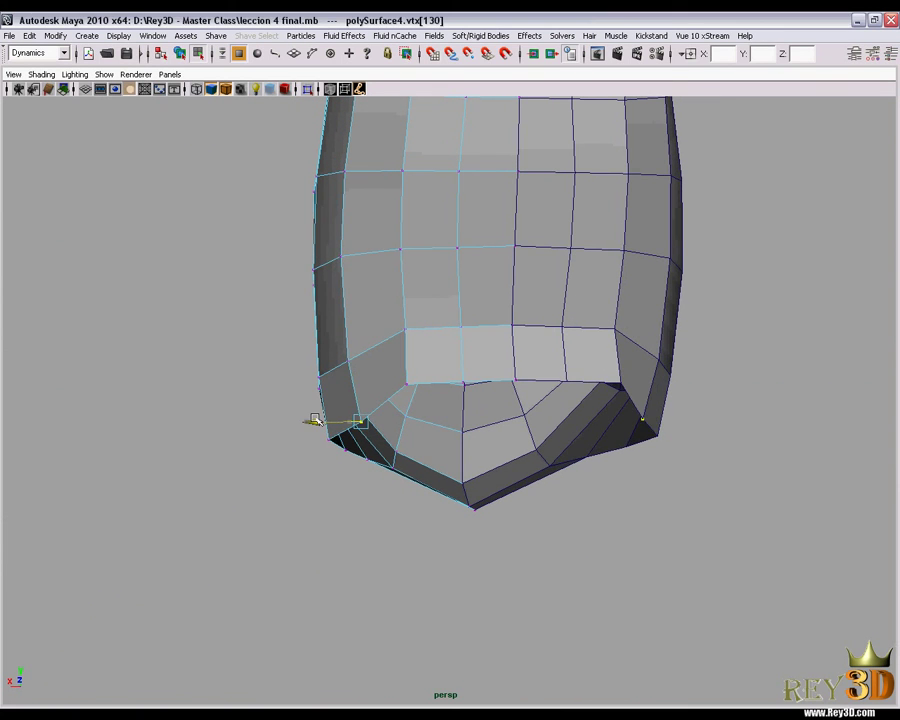
left_click_drag(401, 386, 538, 366, "alt")
Step: In the side view, move the jaw-corner vertex onto the neck outline
key("space")
left_click_drag(582, 335, 636, 332)
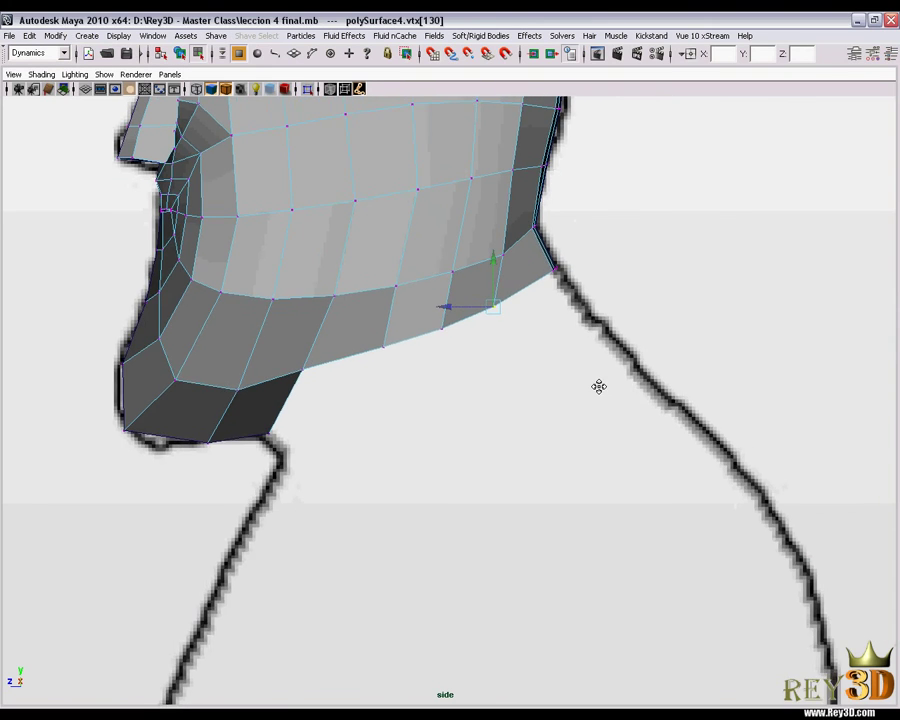
middle_click_drag(597, 386, 512, 367, "alt")
right_click_drag(512, 367, 595, 277, "alt")
middle_click_drag(595, 277, 506, 430, "alt")
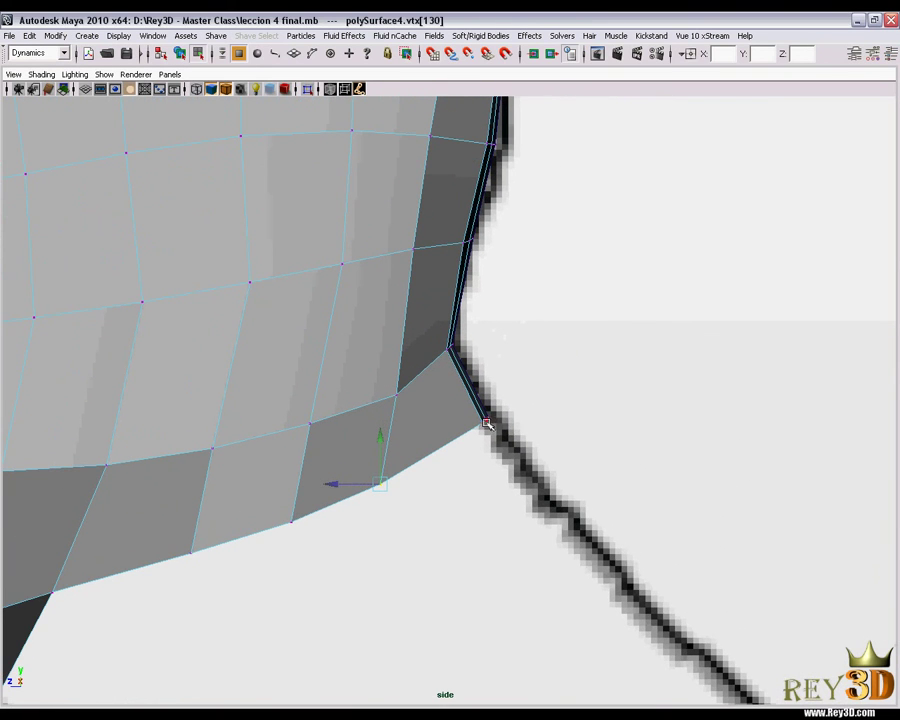
left_click(487, 423)
left_click_drag(483, 425, 461, 433)
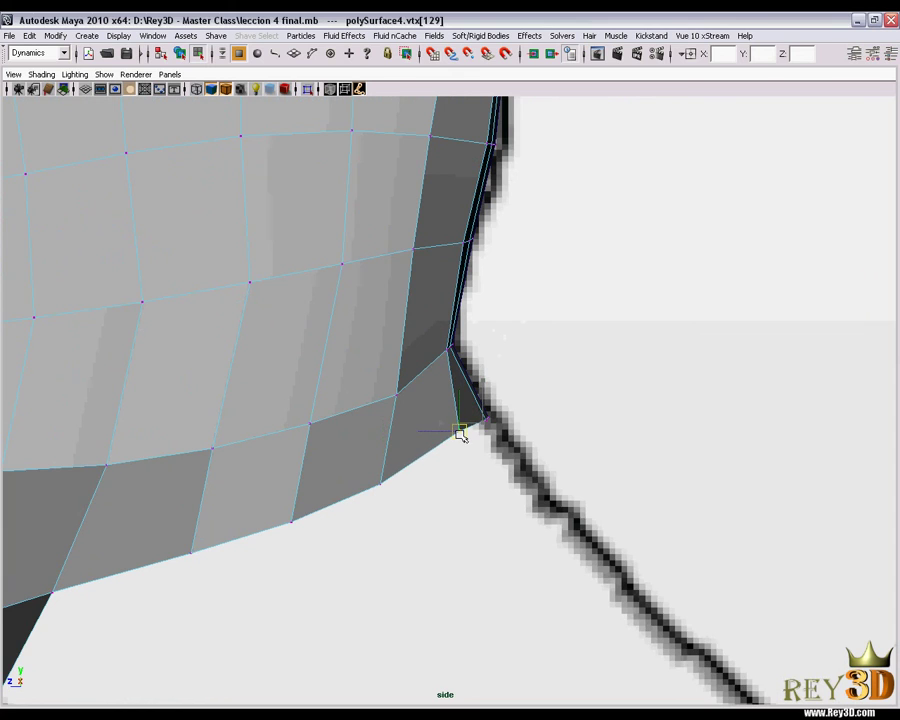
Step: Select the jaw-corner vertices and move the bottom corner vertex up along the outline
scroll(461, 435, "up", 1)
left_click(440, 354)
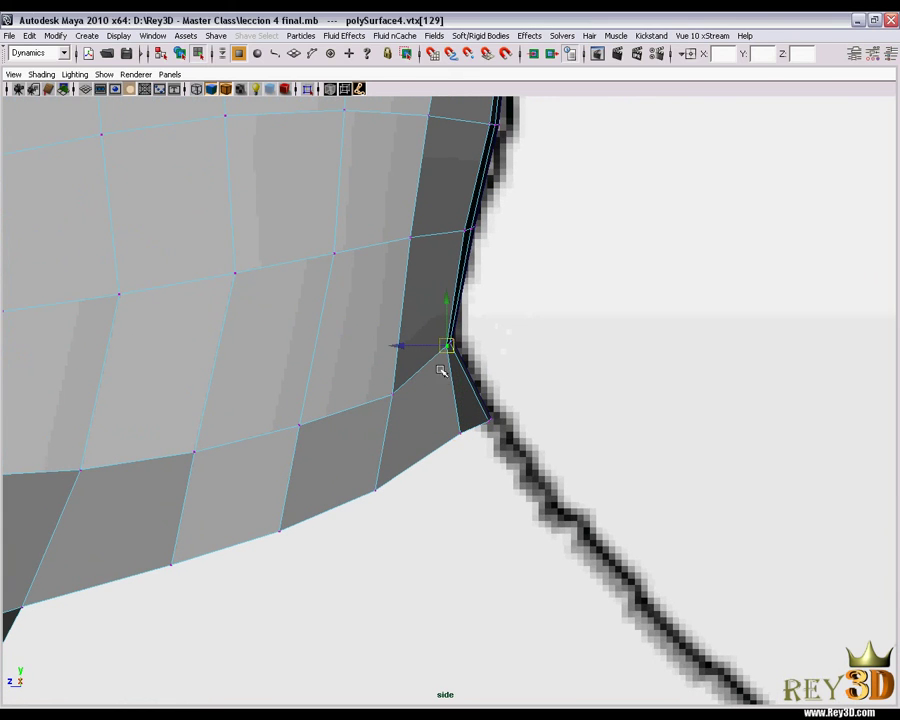
scroll(462, 422, "up", 1)
left_click(465, 435)
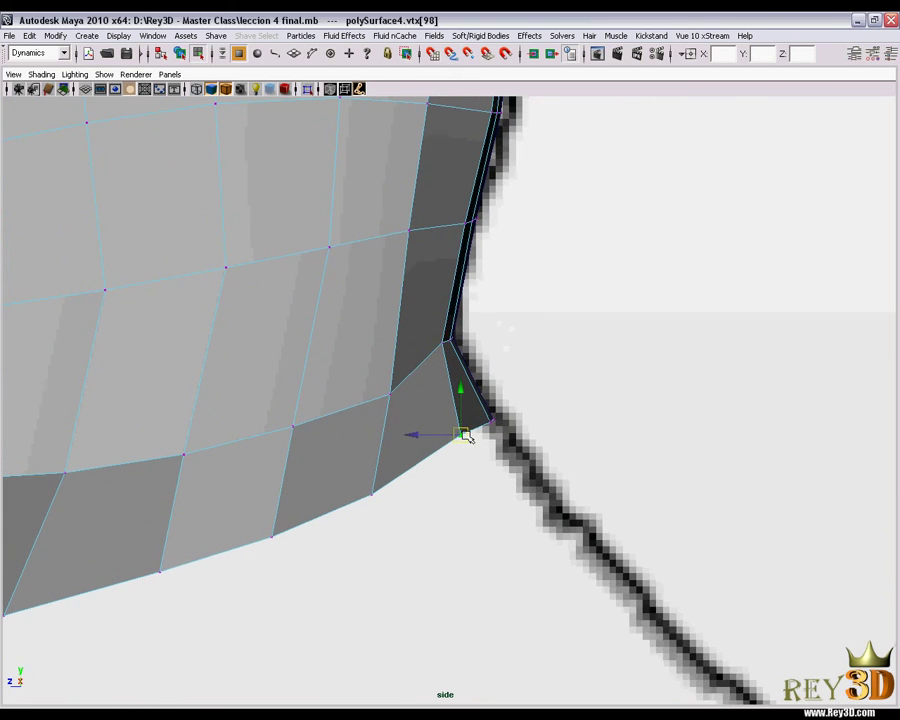
left_click(477, 432)
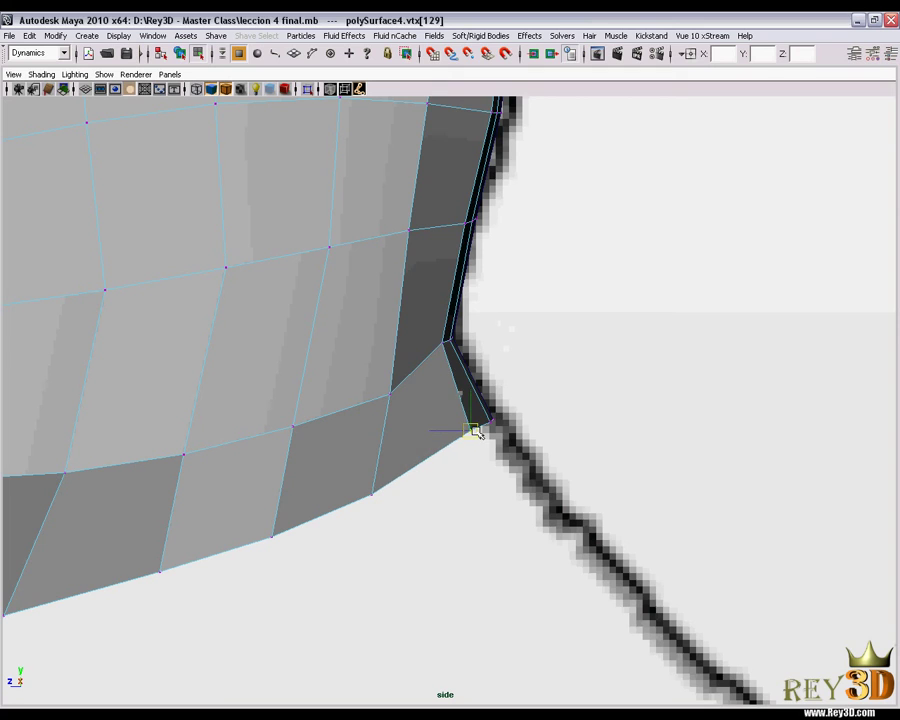
left_click(391, 395)
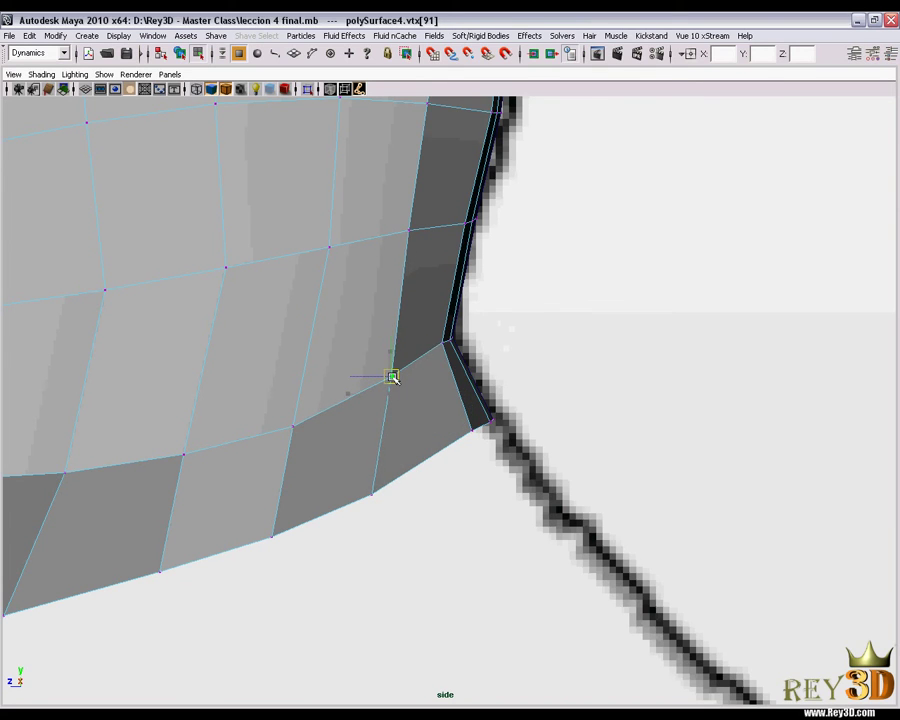
scroll(378, 397, "down", 2)
left_click_drag(414, 475, 429, 440)
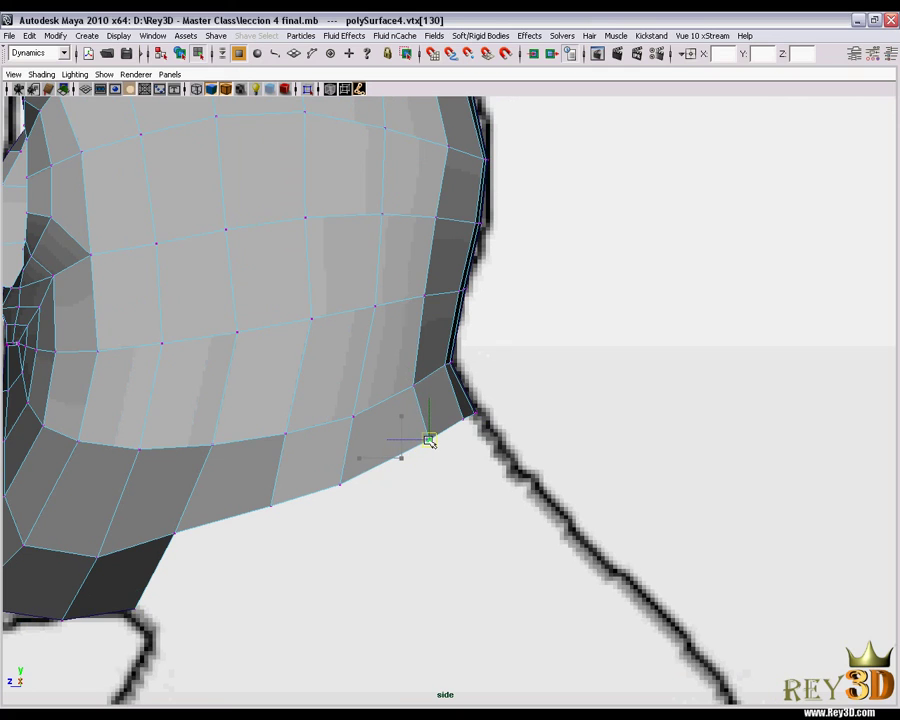
scroll(442, 410, "down", 3)
scroll(406, 406, "up", 1)
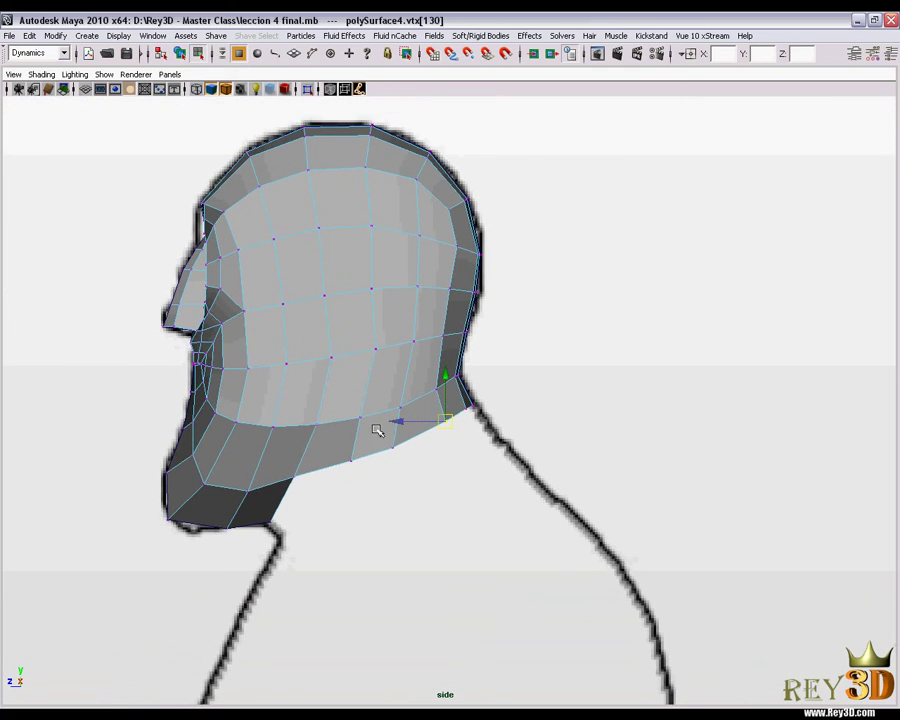
Step: Raise and nudge the jawline vertices from back to front to smooth the jaw edge
left_click(388, 455)
left_click_drag(386, 456, 404, 444)
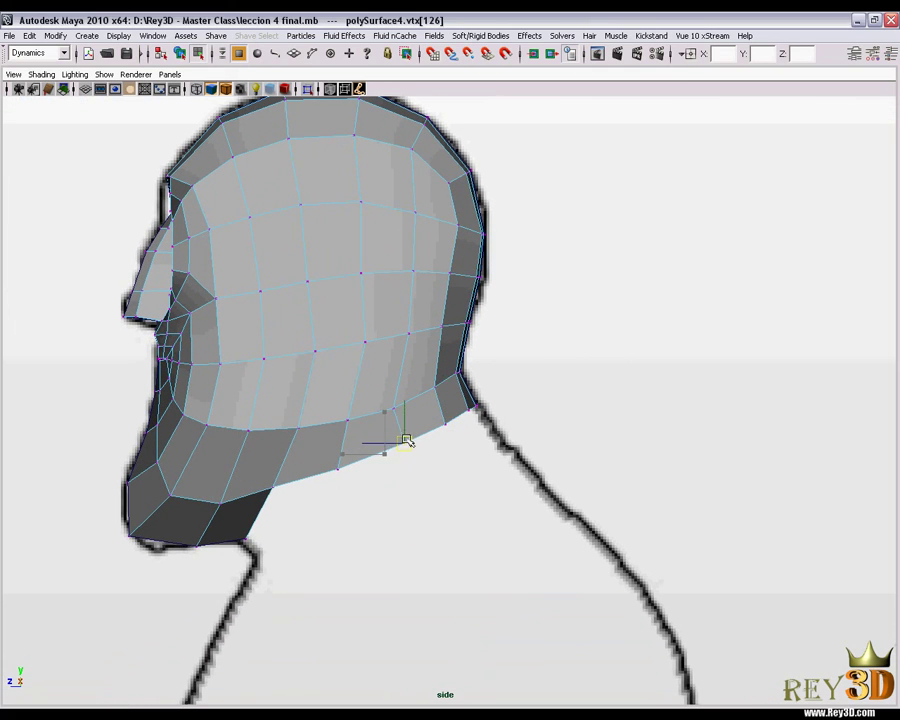
scroll(404, 455, "up", 1)
left_click(338, 468)
left_click_drag(340, 467, 355, 465)
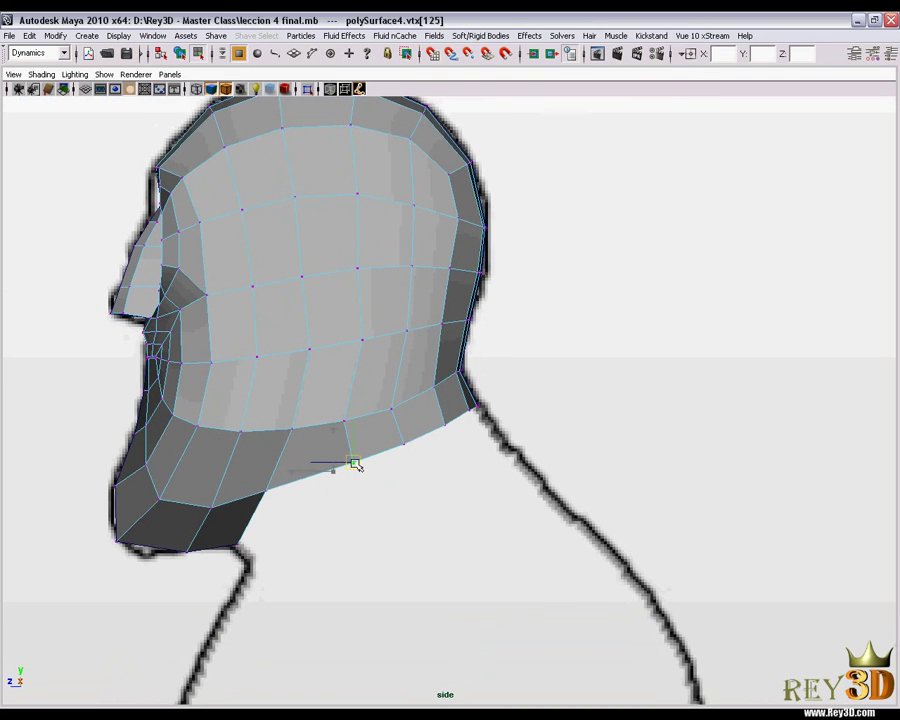
left_click(265, 487)
left_click_drag(266, 487, 274, 490)
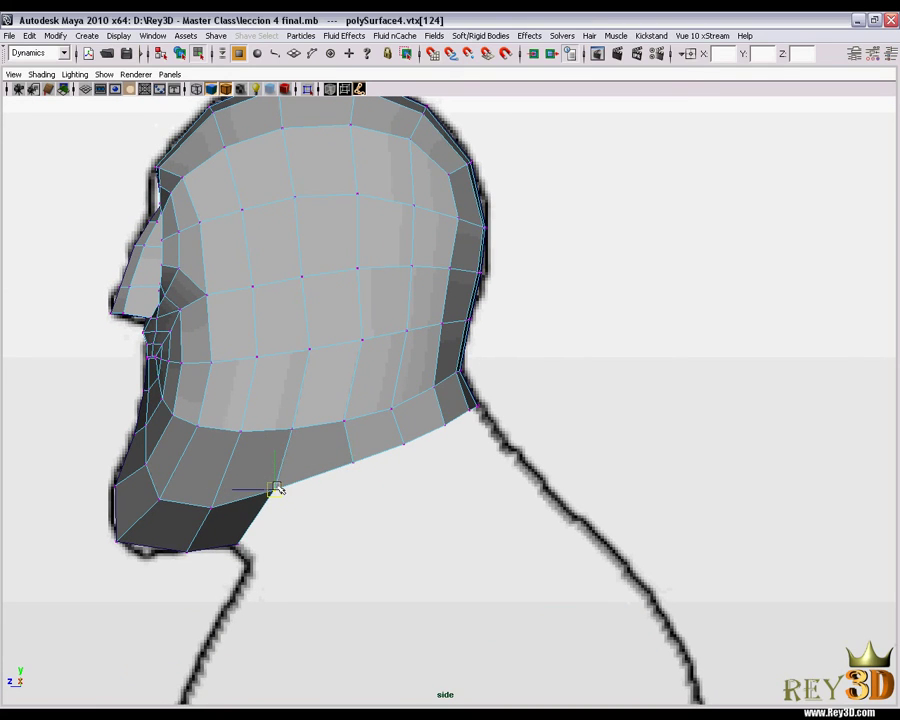
Step: Box-select the vertices along the jaw line in the side view
left_click(343, 421)
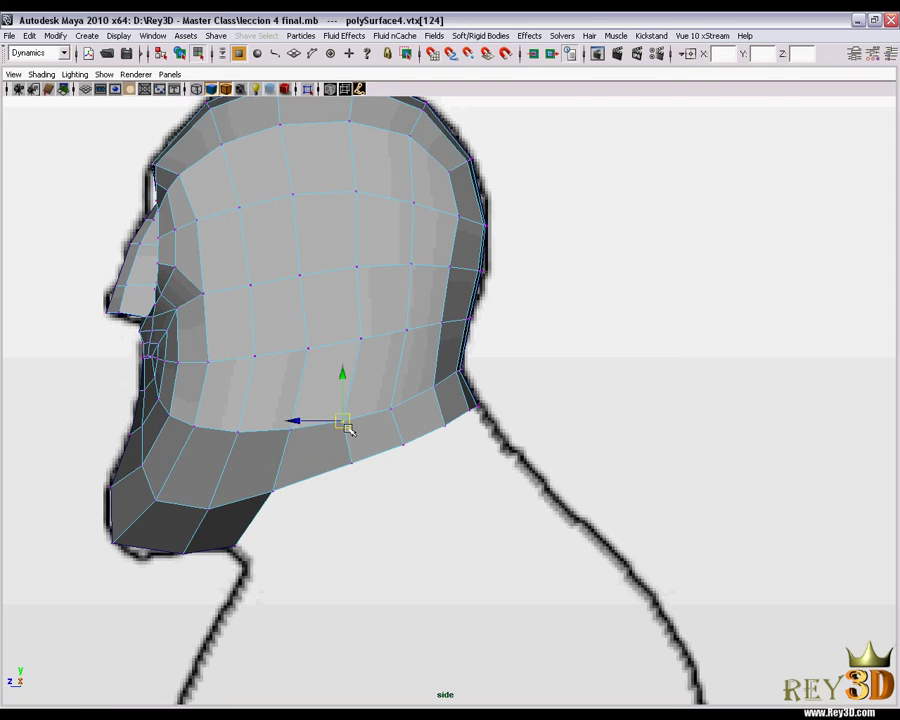
middle_click_drag(361, 427, 347, 428, "alt")
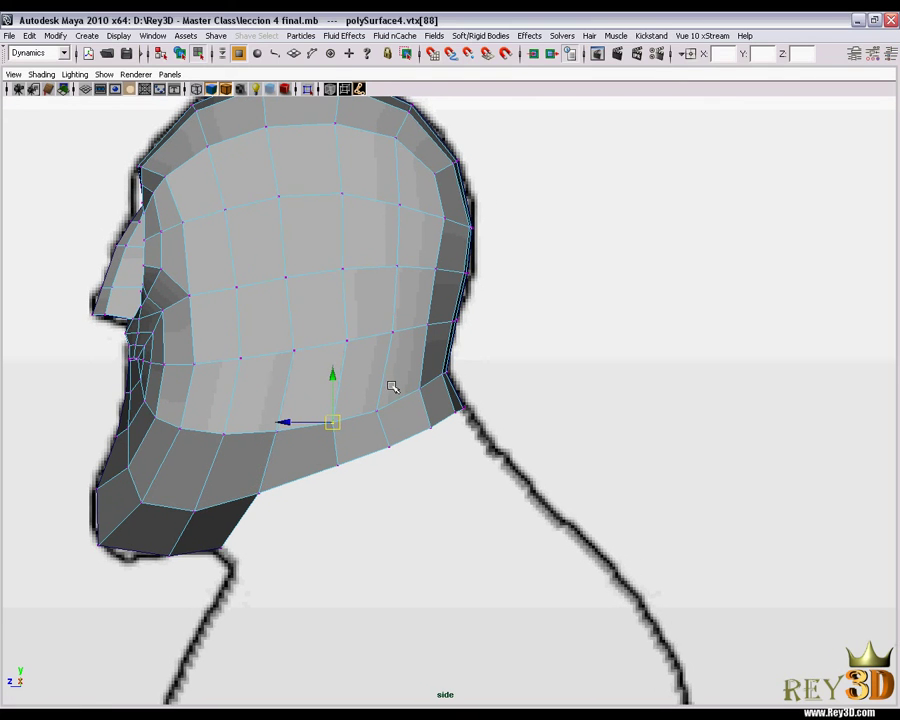
middle_click_drag(392, 387, 389, 390, "alt")
left_click_drag(365, 397, 384, 420)
scroll(378, 415, "down", 3)
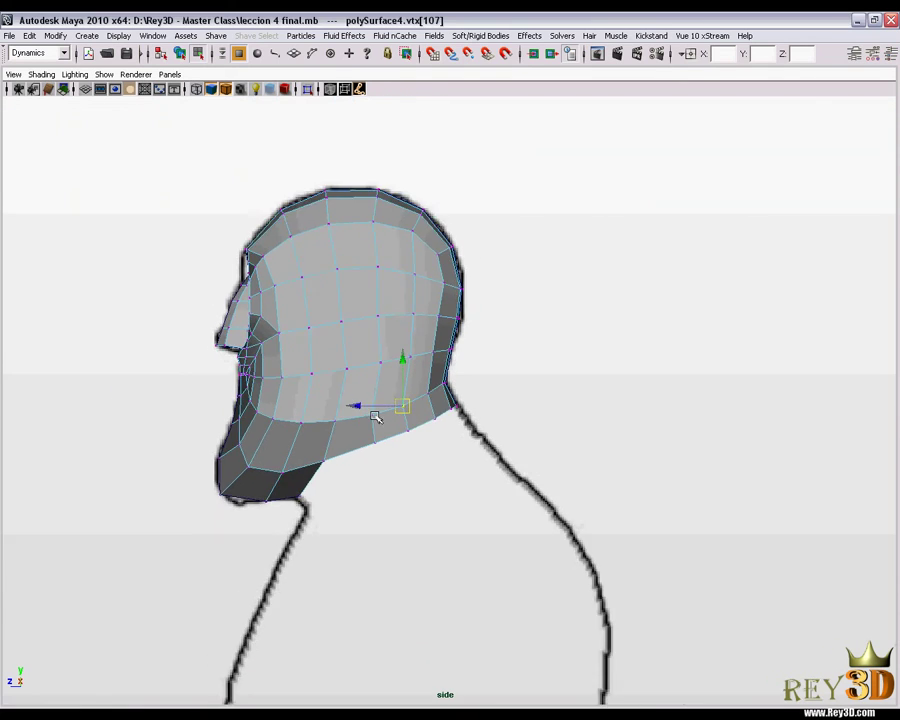
scroll(442, 450, "up", 1)
scroll(366, 440, "up", 1)
scroll(430, 323, "up", 1)
Step: Switch to the perspective camera and tumble toward the head's face
key("space")
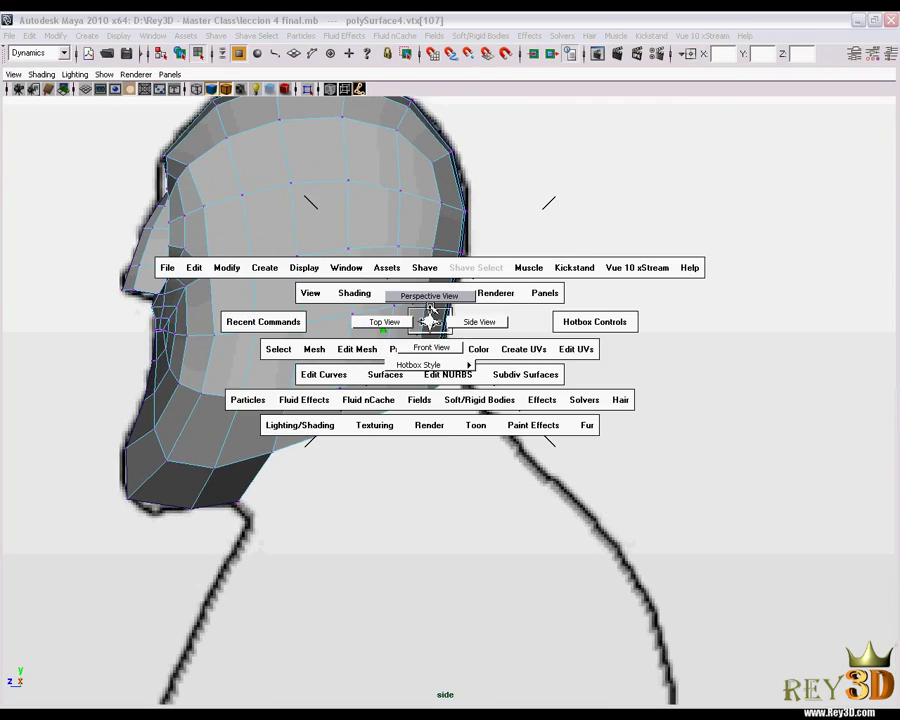
left_click_drag(430, 323, 432, 294)
mouse_move(548, 386)
left_mouse_down("alt")
mouse_move(615, 373)
mouse_move(450, 362)
mouse_move(426, 400)
mouse_move(400, 400)
mouse_move(464, 390)
mouse_move(462, 432)
mouse_move(432, 458)
mouse_move(437, 437)
mouse_move(394, 428)
mouse_move(404, 434)
mouse_move(422, 407)
left_mouse_up("alt")
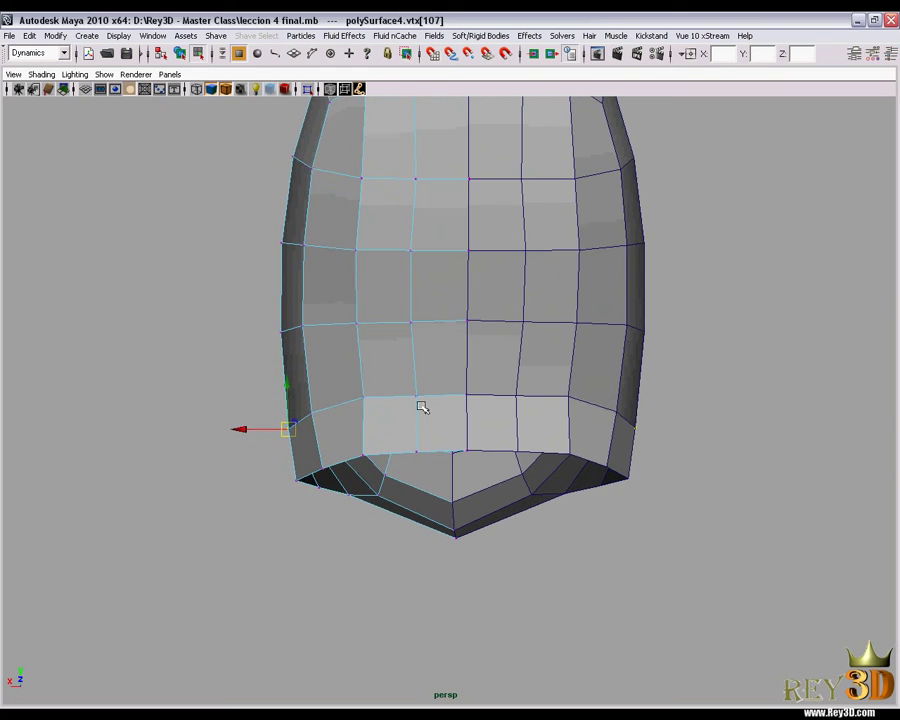
Step: Select the chin's bottom-edge vertices and shift them sideways
left_click(418, 399)
middle_click_drag(363, 412, 367, 419, "alt")
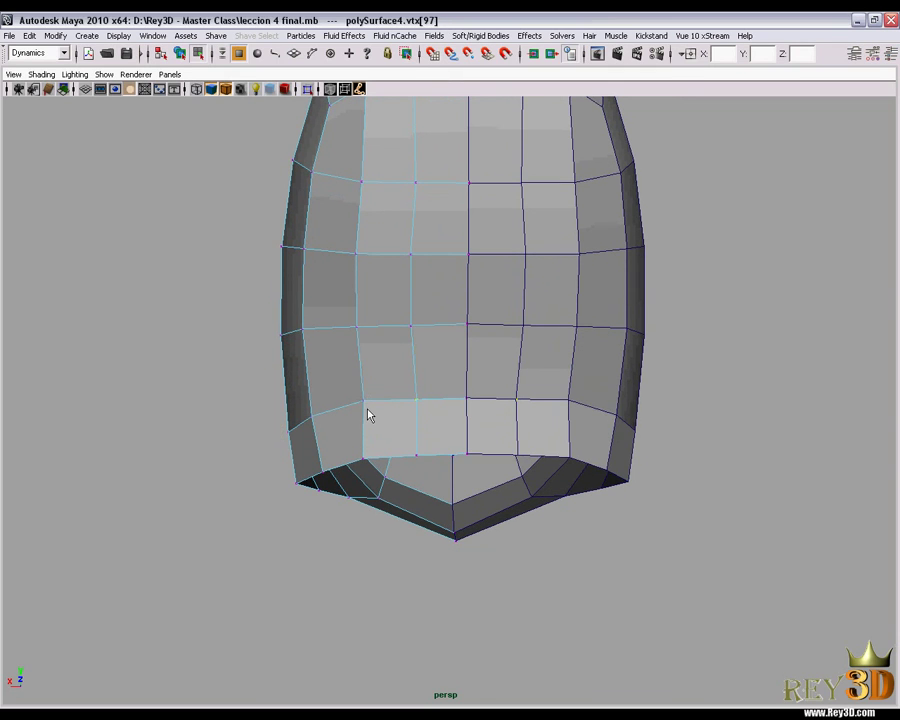
left_click(362, 402)
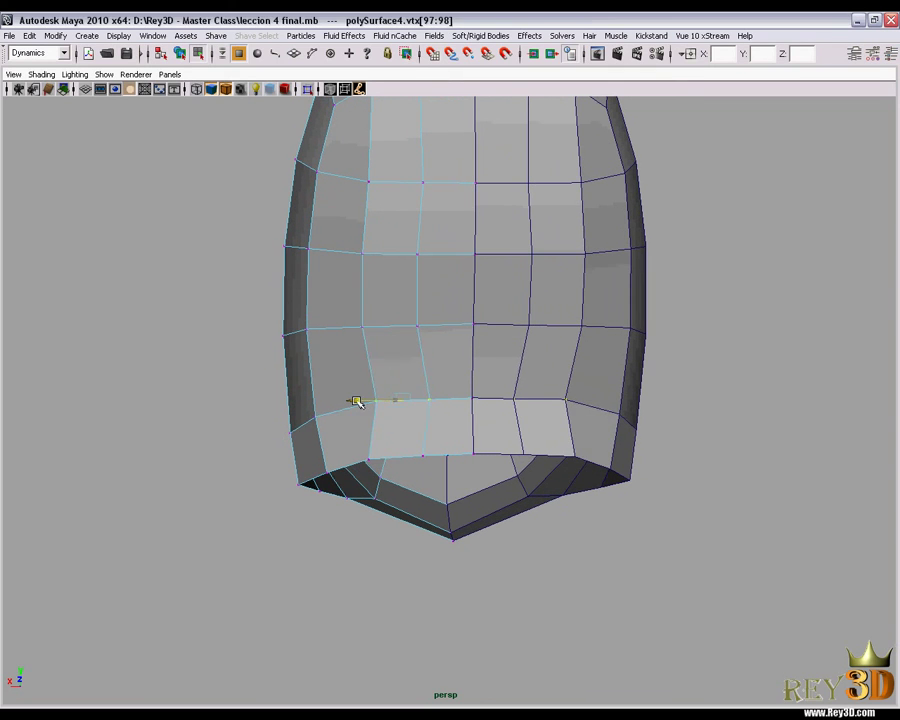
left_click(419, 453)
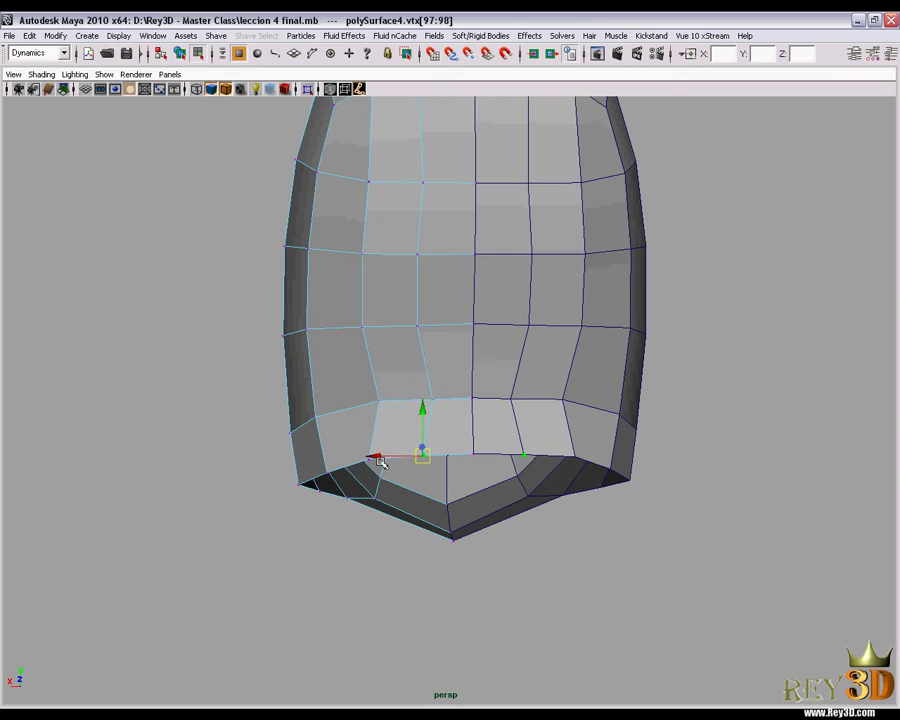
middle_click_drag(376, 465, 371, 473, "alt")
left_click_drag(370, 458, 374, 457)
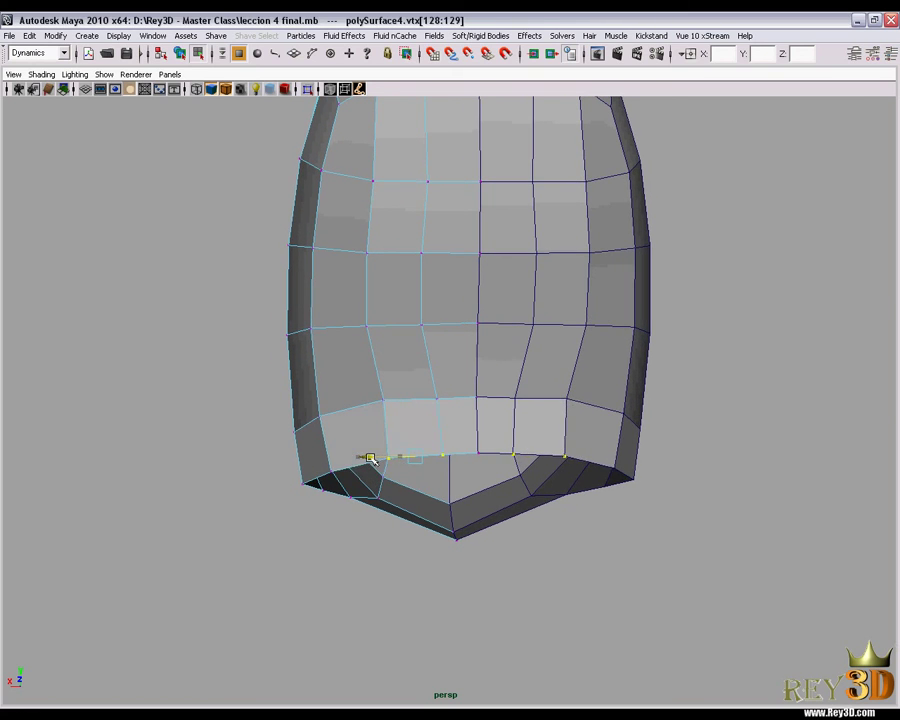
Step: Nudge a lower-face row vertex left and reposition the bottom-left corner vertex
left_click(383, 400)
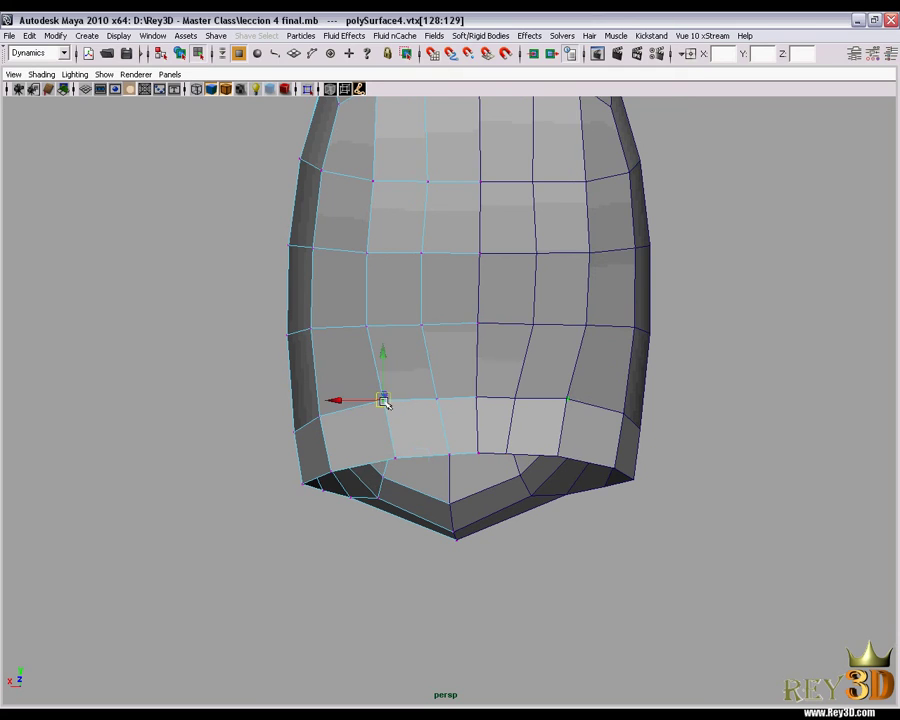
left_click_drag(334, 400, 327, 398)
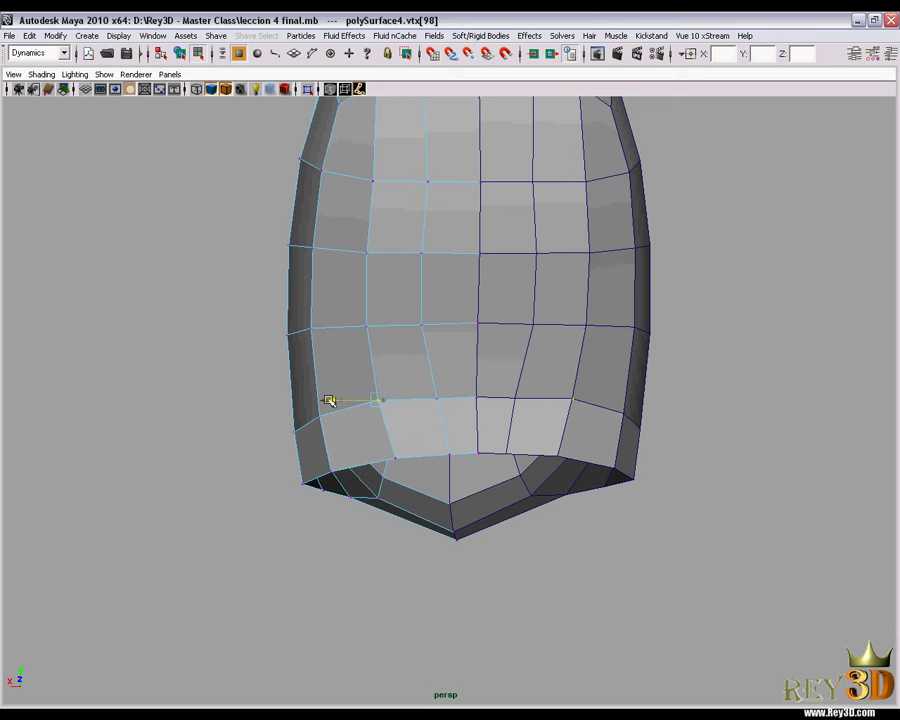
left_click(437, 400)
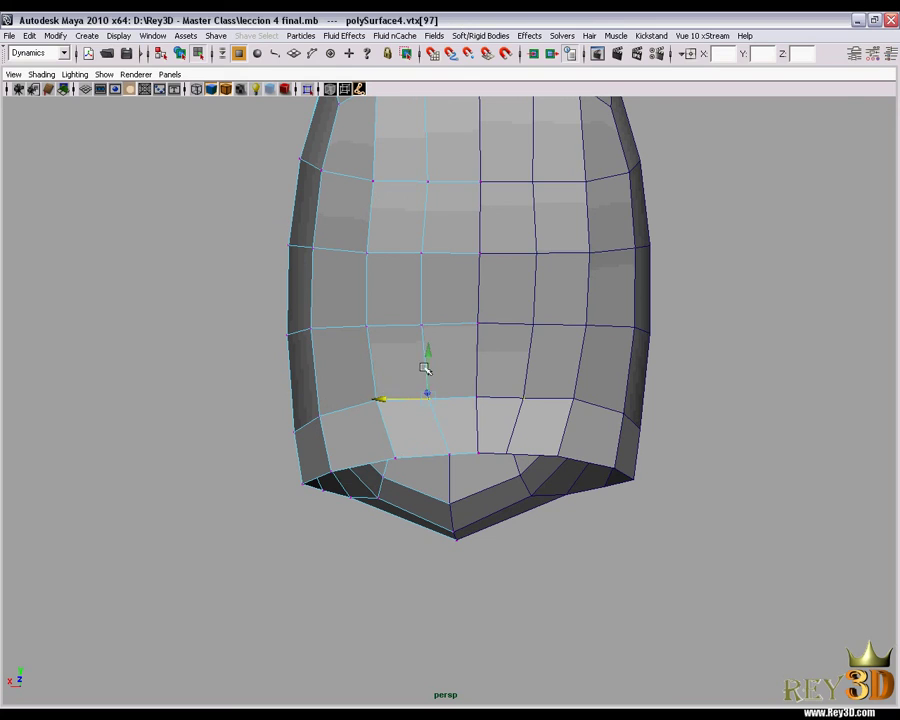
left_click_drag(357, 407, 350, 400, "alt")
left_click(326, 470)
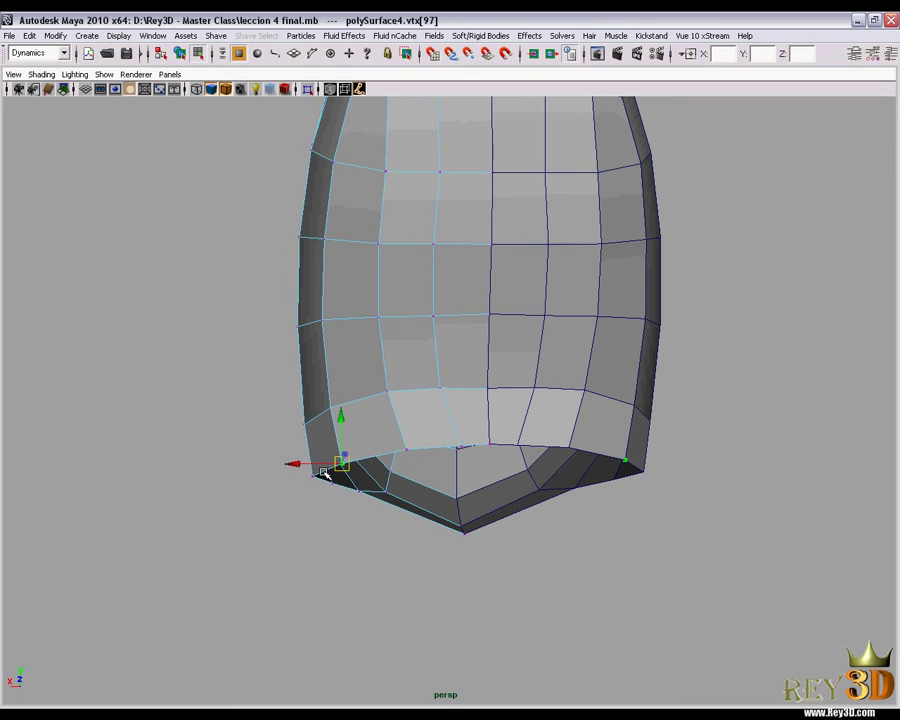
left_click(307, 465)
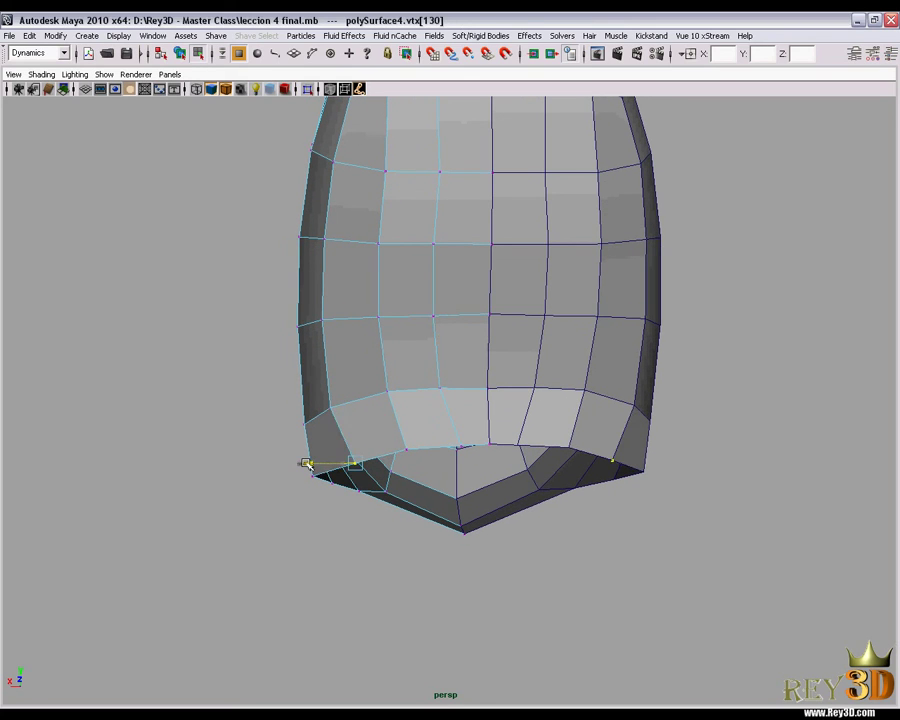
left_click(312, 476)
mouse_move(312, 476)
left_mouse_down("alt")
mouse_move(297, 485)
mouse_move(273, 477)
left_mouse_up("alt")
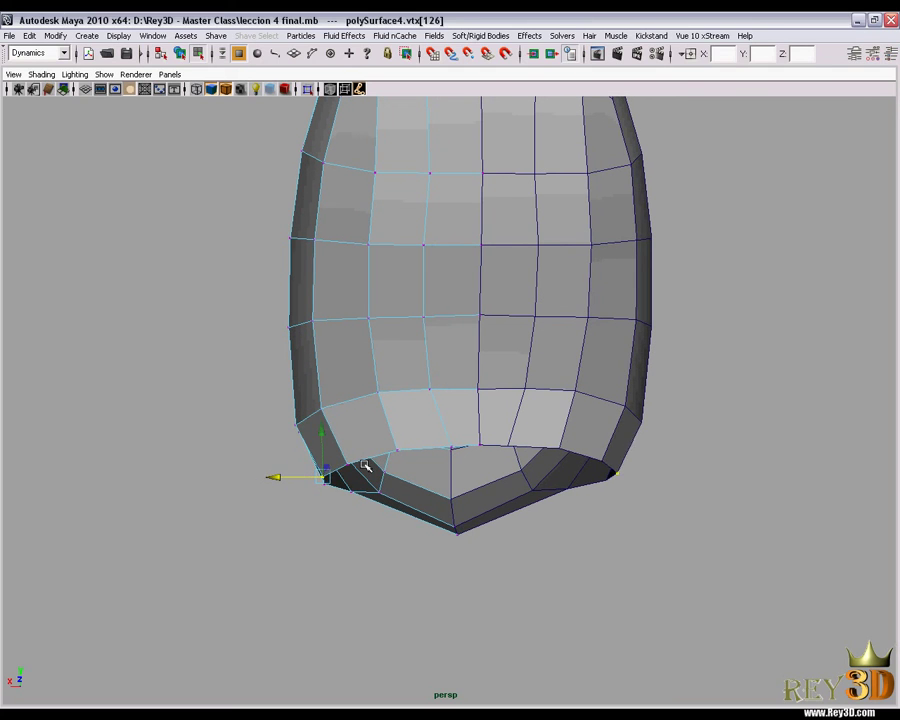
Step: Orbit out to view the whole head, then look at its underside
left_click_drag(367, 466, 445, 427, "alt")
scroll(323, 333, "up", 1)
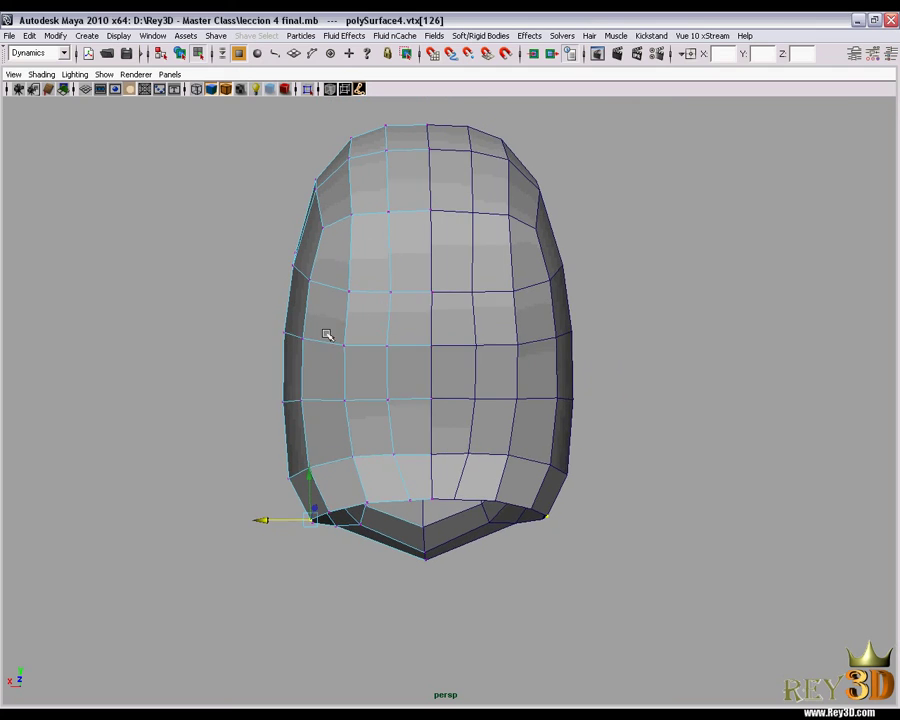
scroll(317, 349, "up", 1)
scroll(317, 345, "up", 2)
scroll(330, 344, "up", 1)
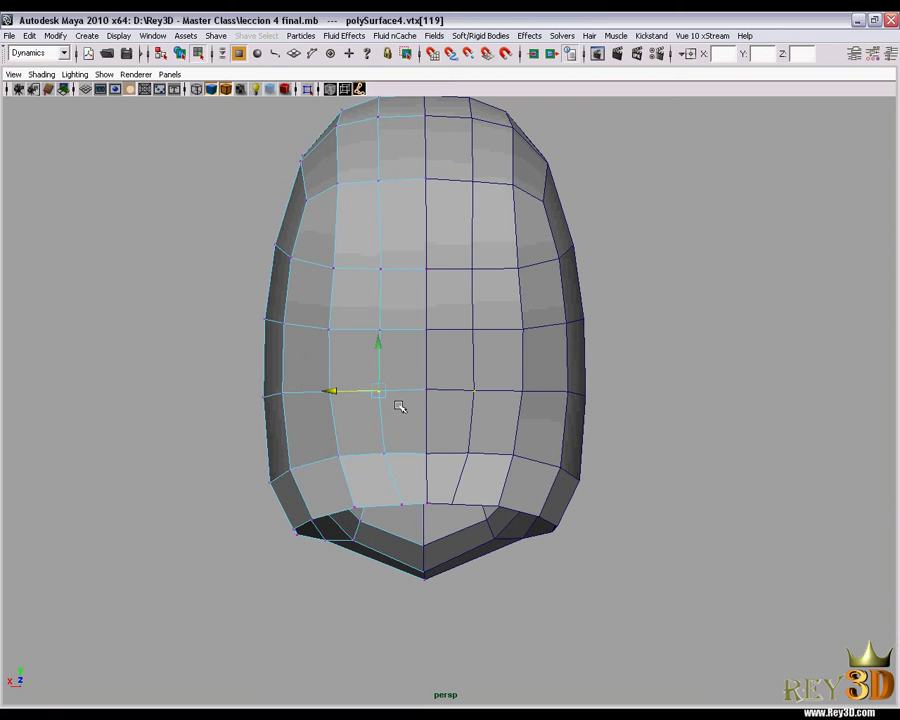
mouse_move(400, 409)
left_mouse_down("alt")
mouse_move(402, 402)
mouse_move(418, 412)
mouse_move(372, 378)
mouse_move(518, 400)
mouse_move(500, 424)
mouse_move(508, 463)
left_mouse_up("alt")
Step: Select the edges along the head's bottom border in edge mode
key("space")
left_click(512, 467)
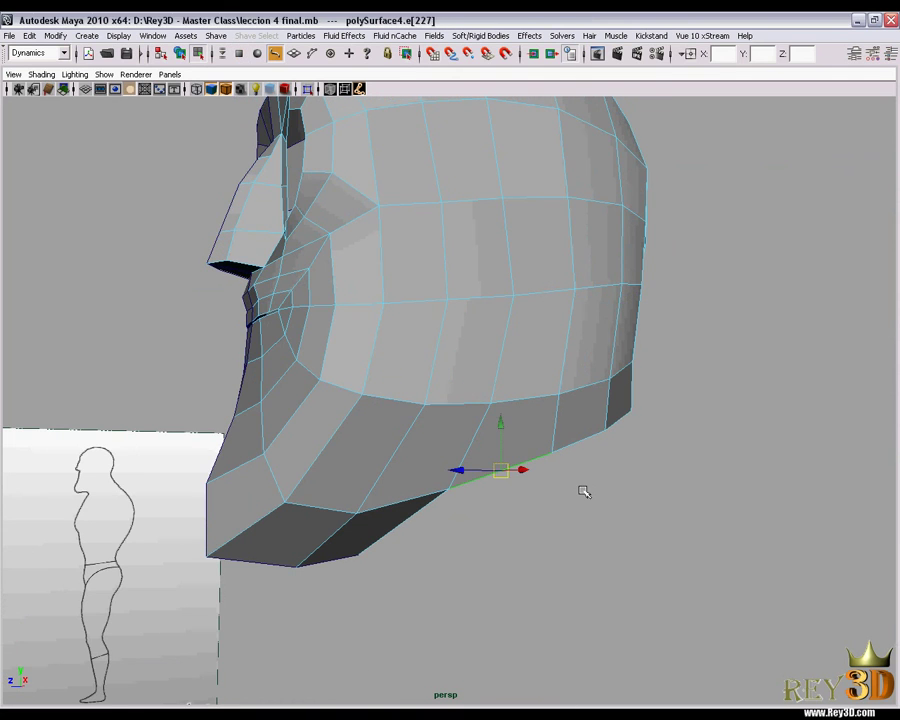
left_click_drag(582, 487, 563, 487, "alt")
left_click_drag(502, 462, 450, 514, "alt")
left_click(498, 494, "shift")
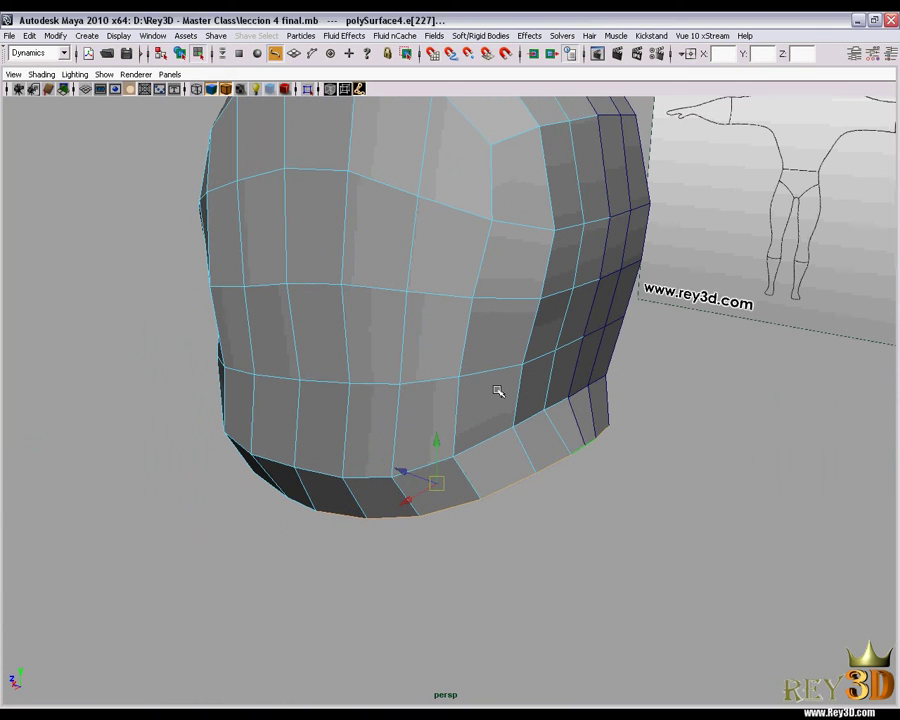
Step: Check the bottom border edges in side and perspective views, frame them, and start Extrude Edge
key("space")
left_click_drag(497, 391, 540, 390)
scroll(506, 402, "up", 3)
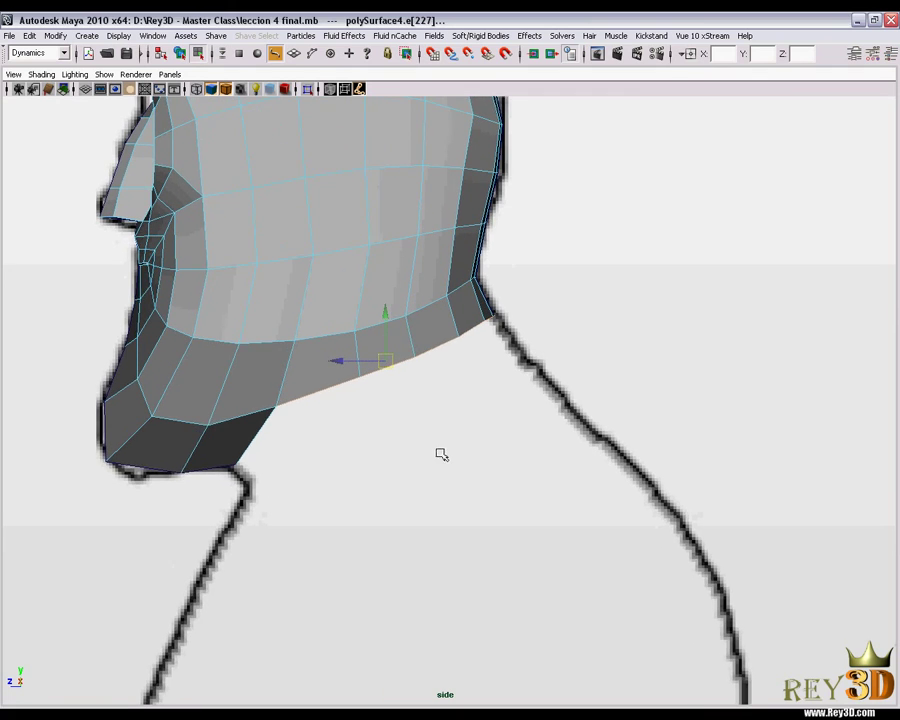
middle_click_drag(442, 455, 466, 405, "alt")
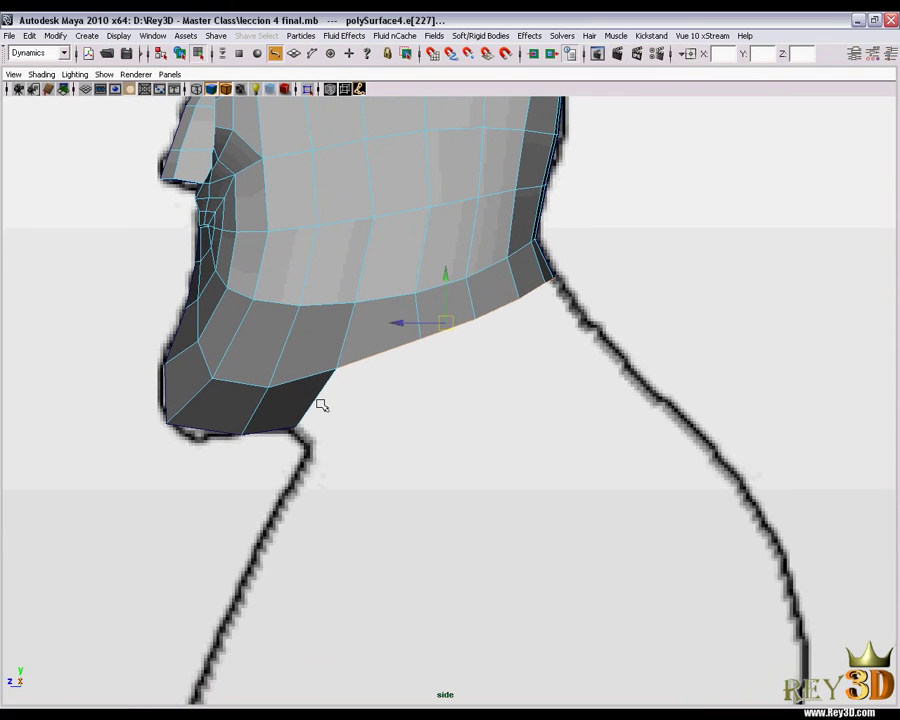
key("space")
left_click_drag(464, 406, 466, 380)
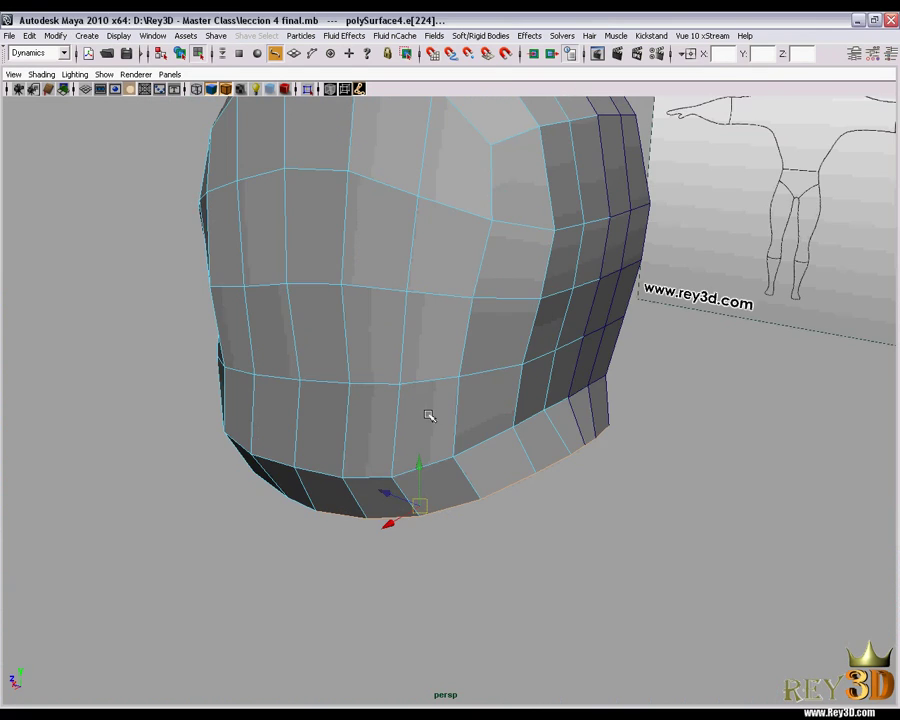
mouse_move(428, 416)
left_mouse_down("alt")
mouse_move(524, 340)
mouse_move(430, 396)
left_mouse_up("alt")
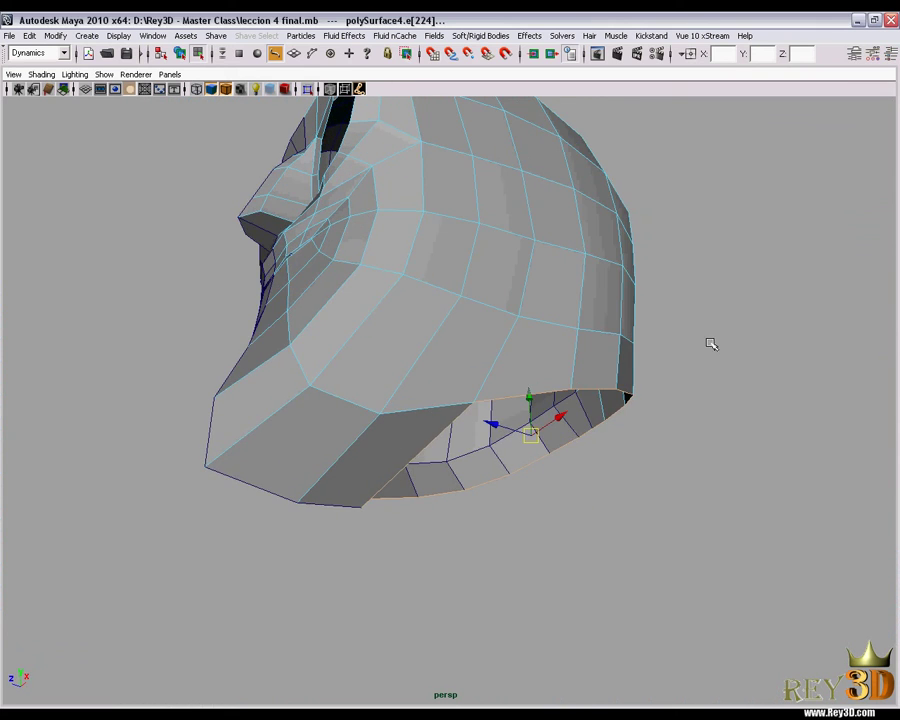
key("space")
left_click_drag(710, 340, 644, 368)
key("f")
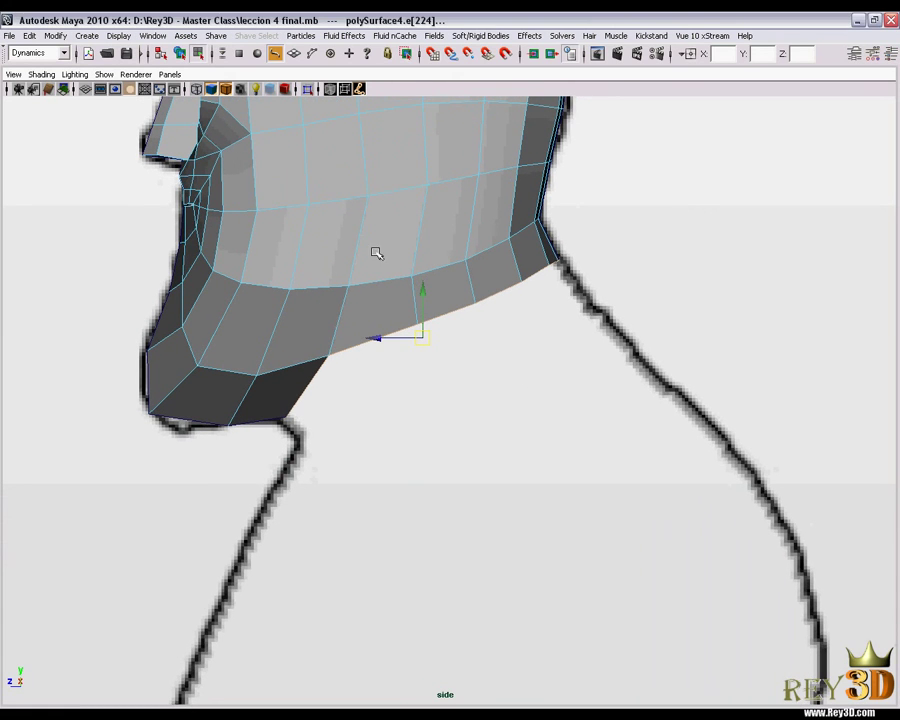
right_click_drag(392, 232, 392, 256, "shift")
Step: Set the extrude handles to world axes and pull the edge strip down into a neck
left_click(363, 315)
middle_click_drag(372, 330, 426, 344)
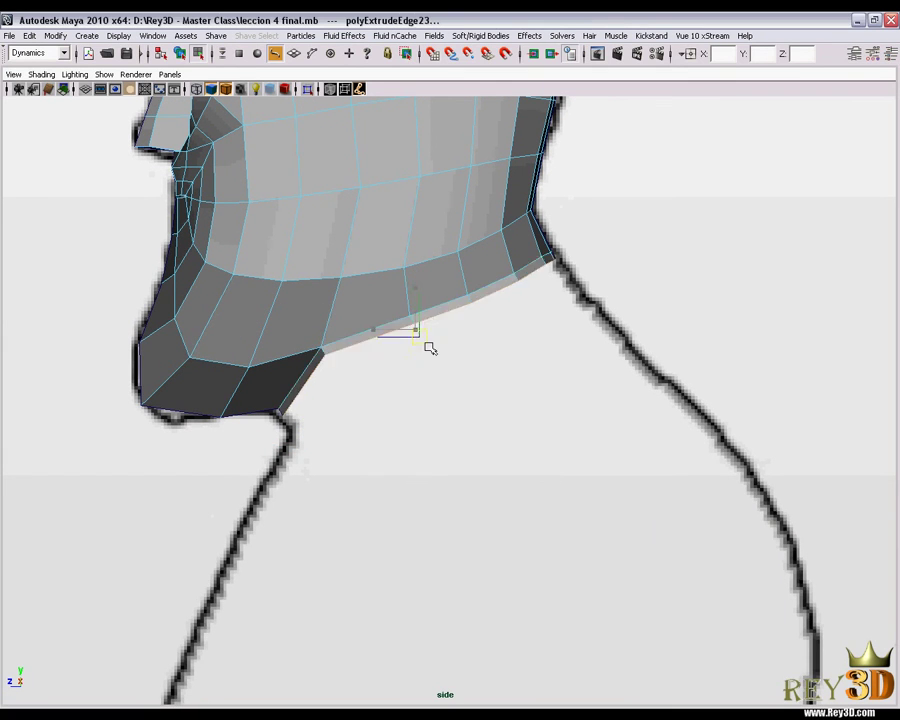
scroll(348, 422, "up", 2)
Step: In vertex mode, lower the front neck vertices onto the side reference's neck outline
key("F9")
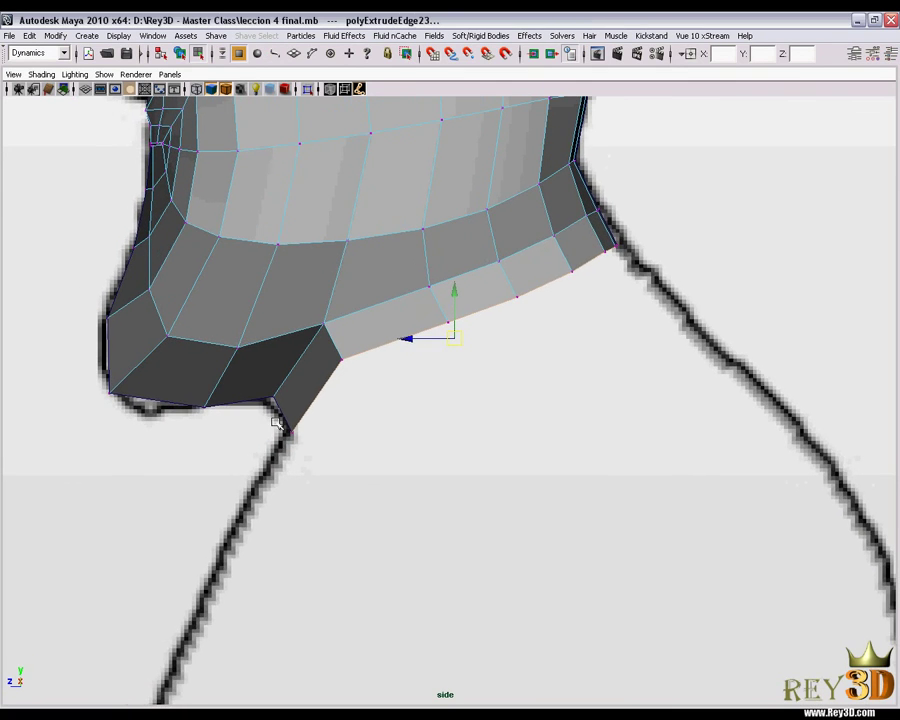
left_click(290, 428)
scroll(388, 366, "down", 2)
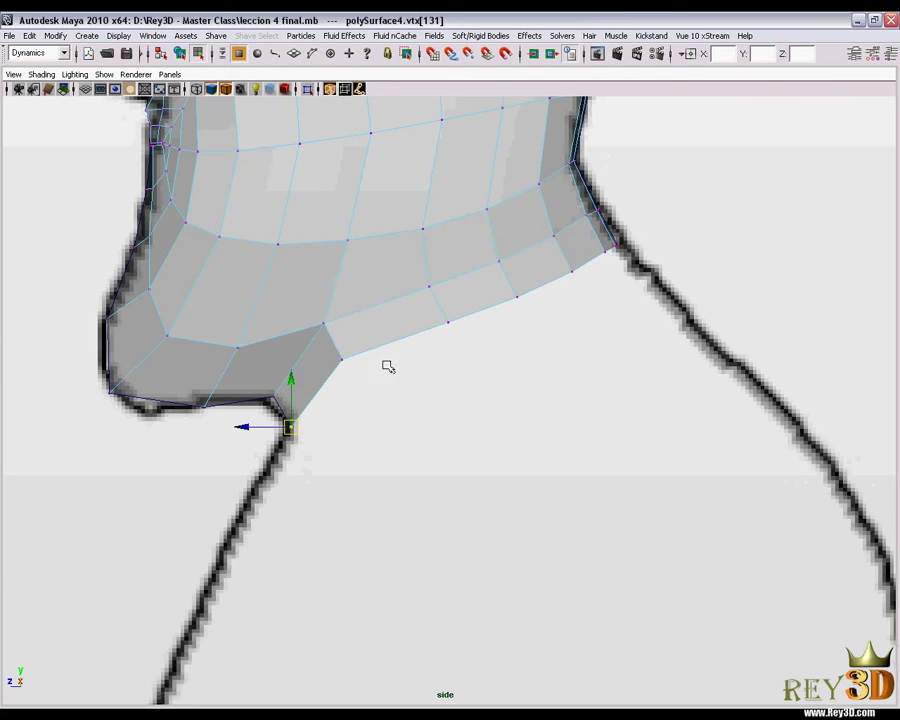
scroll(390, 392, "down", 1)
mouse_move(317, 357)
left_mouse_down()
mouse_move(366, 392)
mouse_move(347, 387)
left_mouse_up()
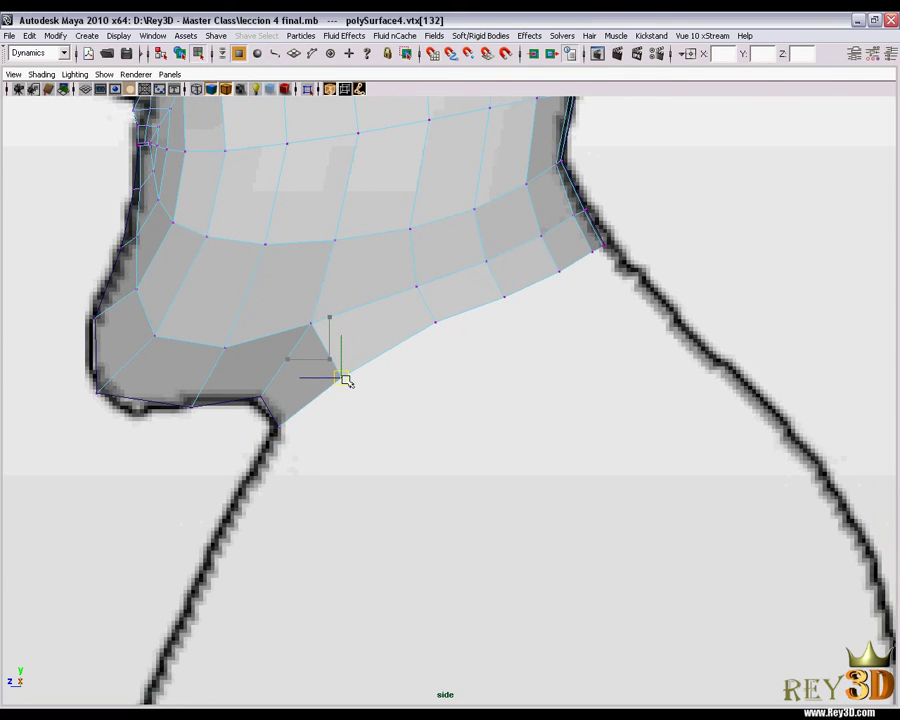
mouse_move(418, 306)
left_mouse_down()
mouse_move(446, 332)
mouse_move(441, 343)
left_mouse_up()
Step: Select the back-of-neck vertices and move them onto the neck outline
middle_click_drag(658, 265, 618, 277, "alt")
left_click_drag(446, 302, 478, 330)
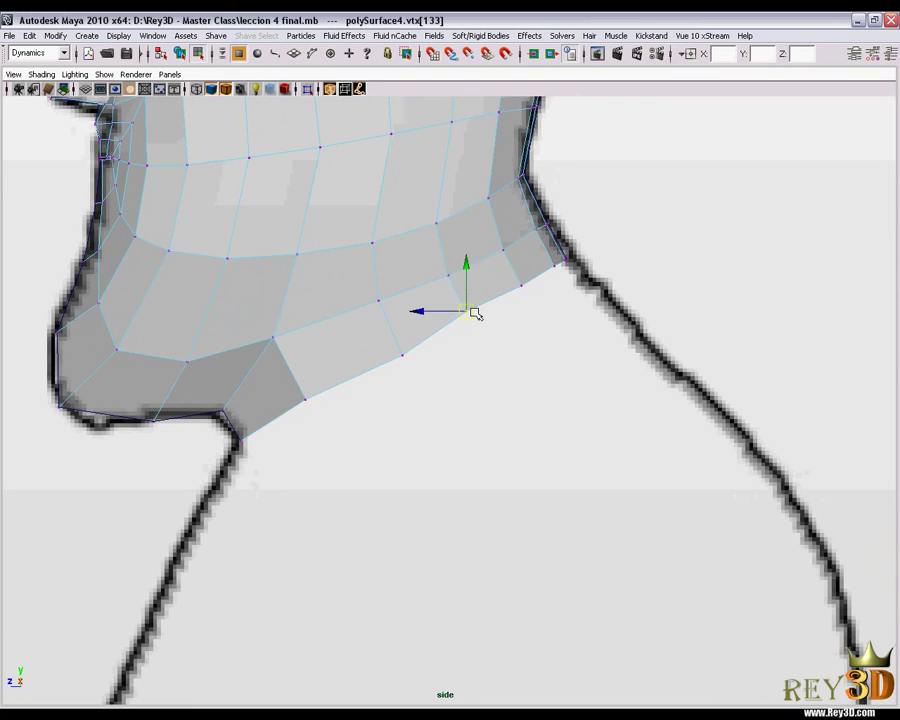
mouse_move(510, 272)
left_mouse_down()
mouse_move(536, 313)
mouse_move(526, 296)
left_mouse_up()
left_click_drag(589, 295, 589, 295)
left_click_drag(561, 258, 575, 272)
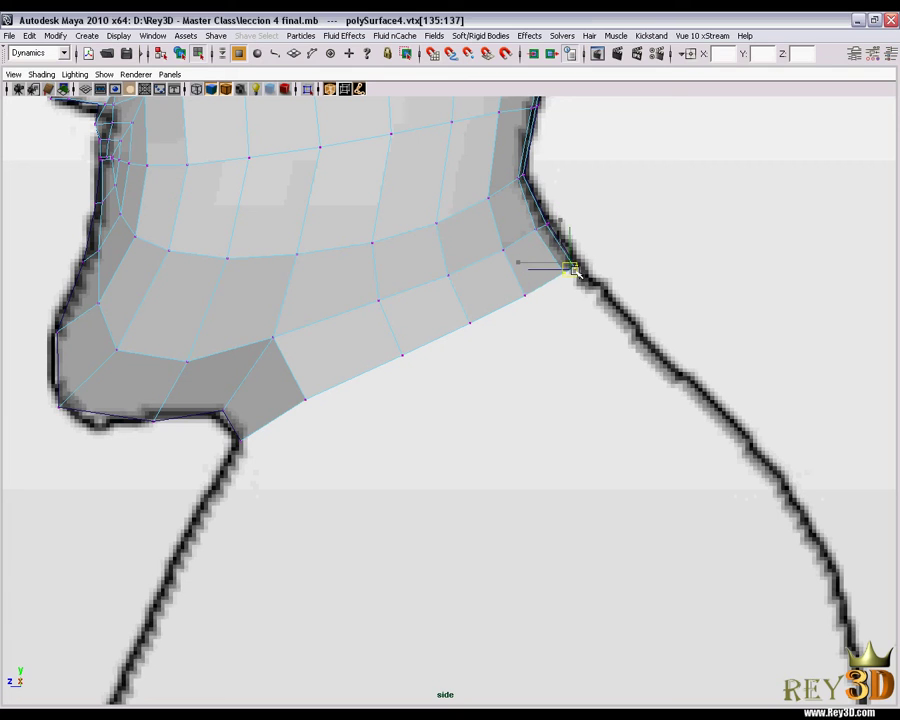
scroll(580, 296, "down", 3)
Step: Frame the whole head, preview it smoothed with 3, and turn off see-through shading
scroll(596, 336, "down", 3)
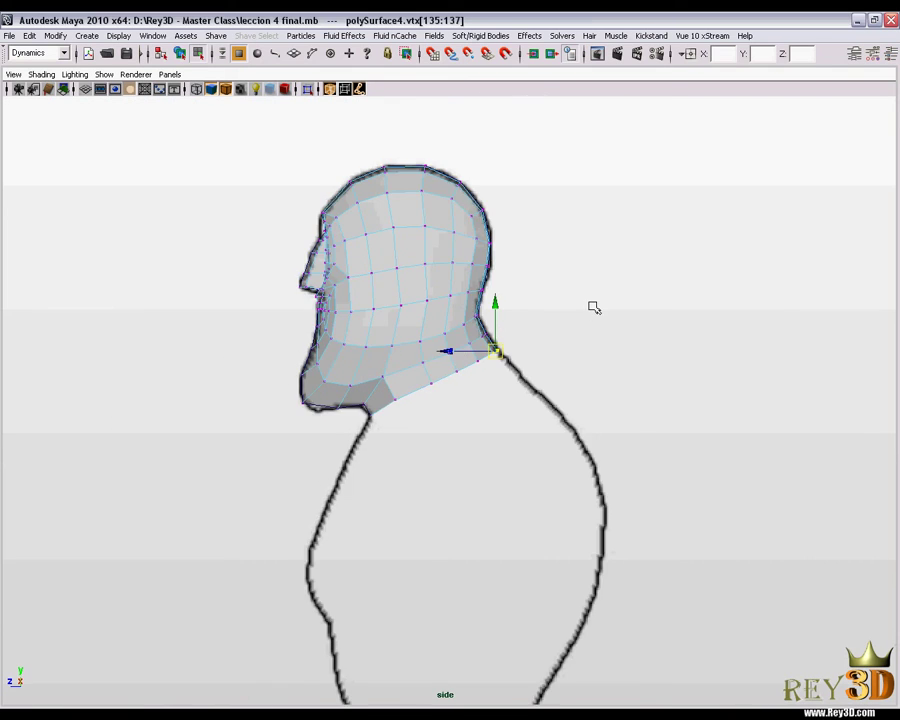
mouse_move(590, 306)
middle_mouse_down("alt")
mouse_move(566, 340)
mouse_move(546, 318)
middle_mouse_up("alt")
scroll(580, 326, "up", 1)
scroll(566, 340, "up", 1)
scroll(508, 308, "up", 1)
key("3")
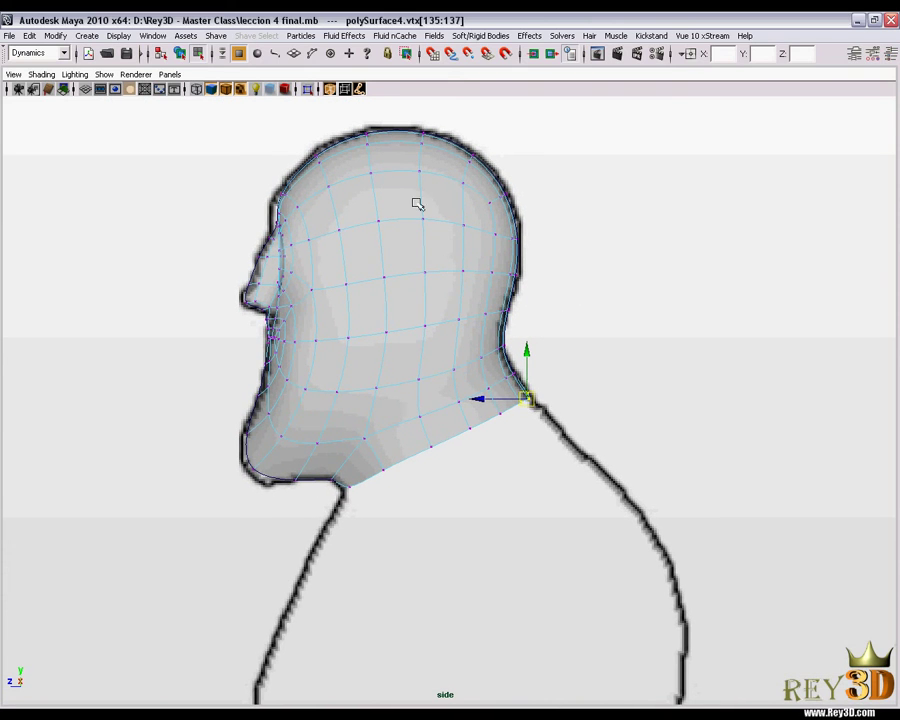
left_click(330, 89)
scroll(462, 248, "up", 1)
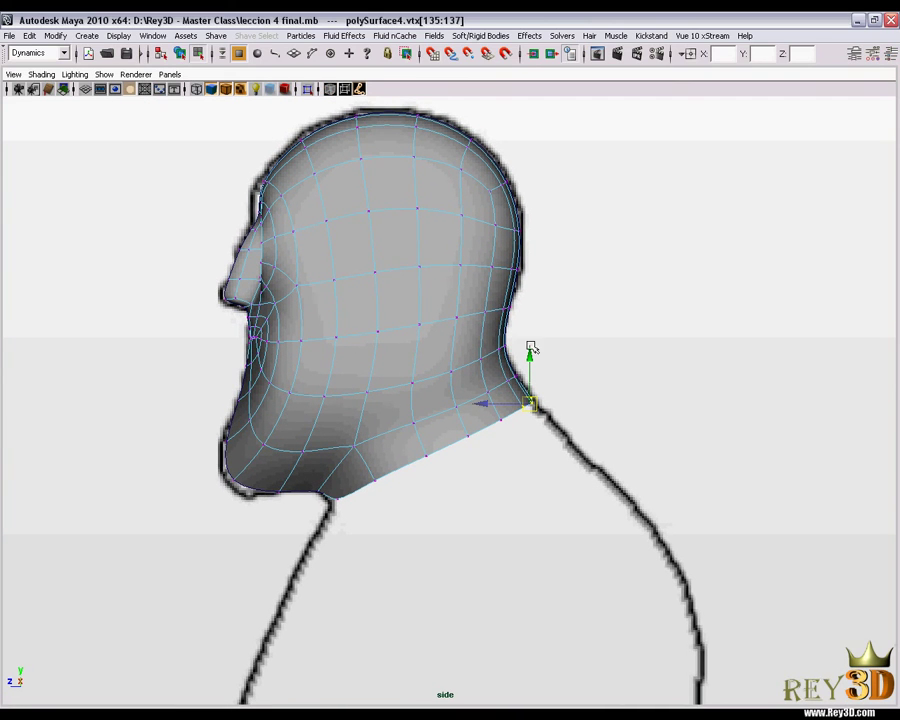
scroll(540, 320, "down", 2)
Step: Switch the panel to the front view through the hotbox and zoom out
key("space")
left_click_drag(540, 315, 482, 346)
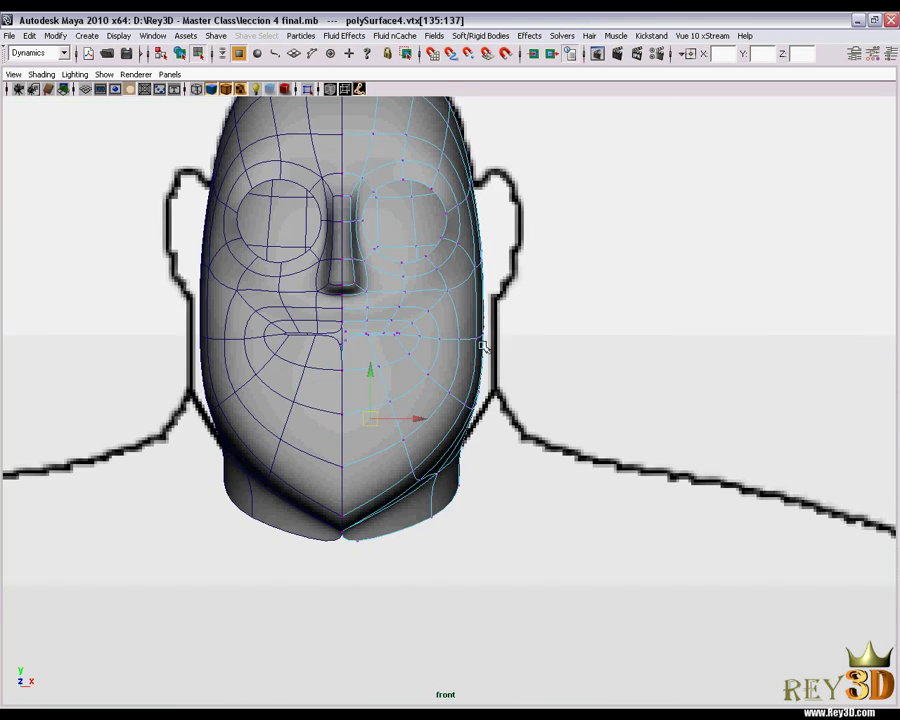
scroll(528, 352, "down", 2)
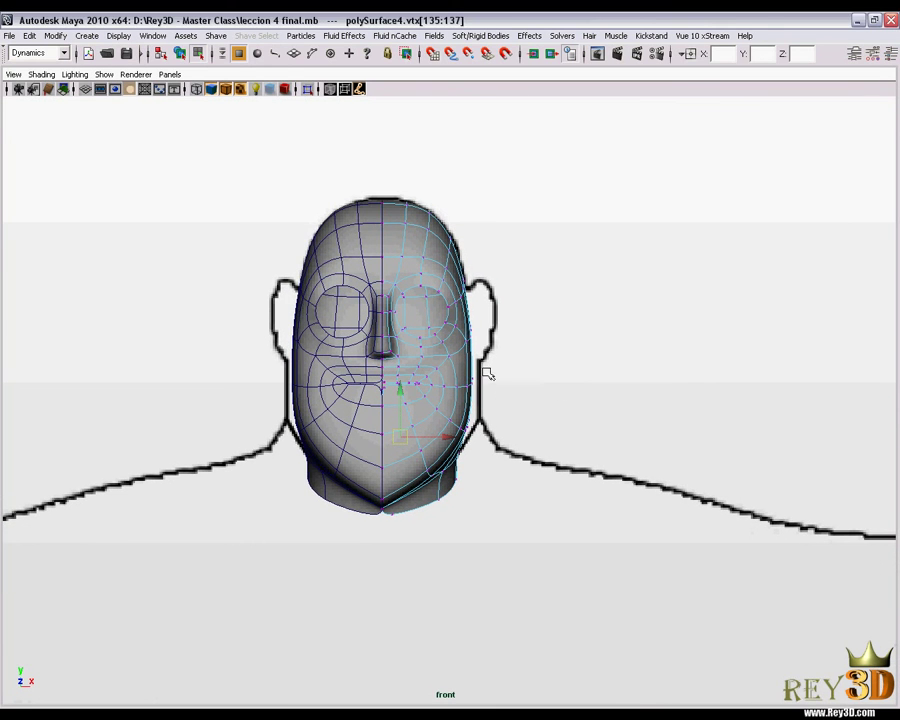
key("space")
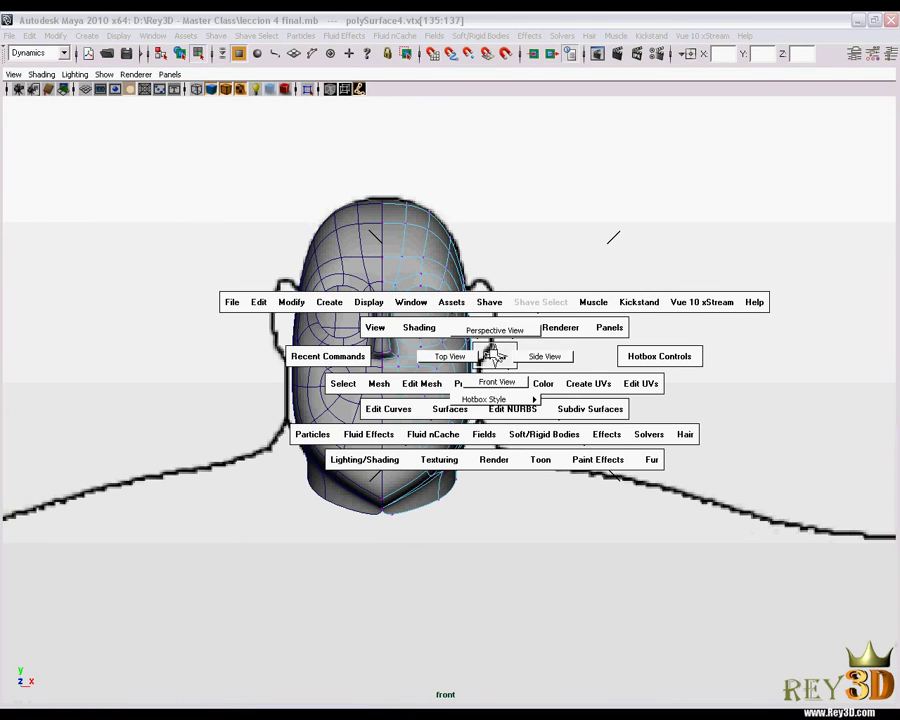
left_click_drag(492, 352, 496, 330)
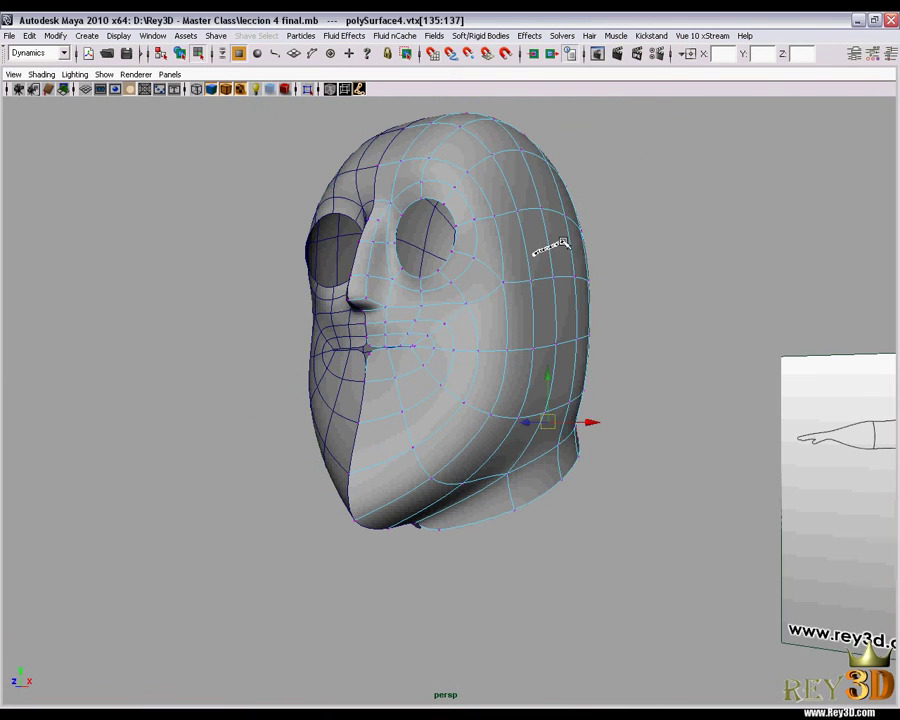
right_click_drag(536, 252, 580, 236)
left_click_drag(667, 337, 449, 278, "alt")
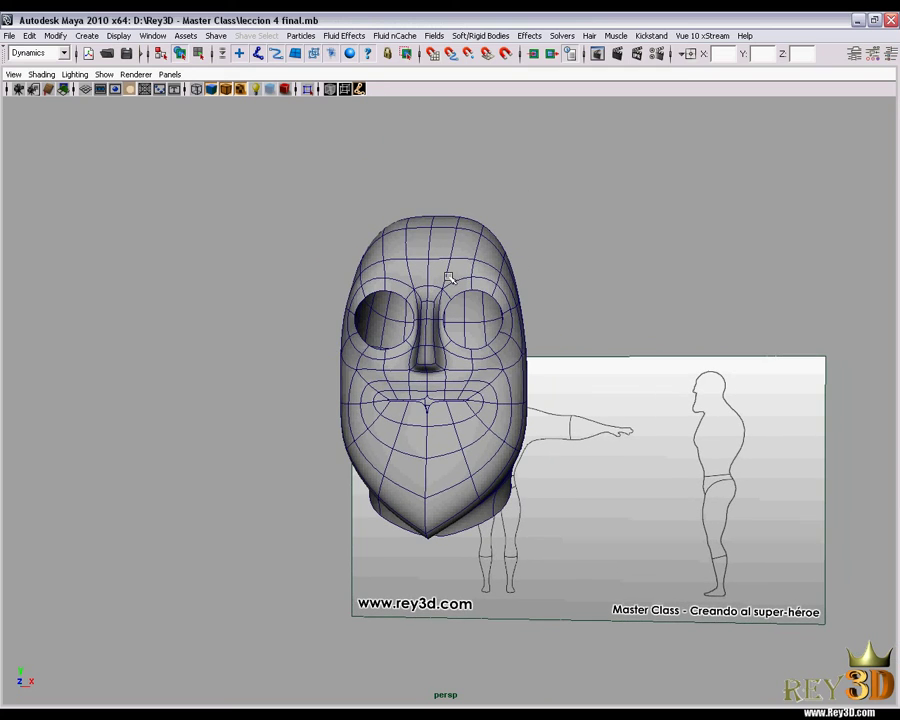
left_click(262, 115)
mouse_move(506, 388)
left_mouse_down("alt")
mouse_move(538, 368)
mouse_move(537, 378)
mouse_move(512, 381)
mouse_move(395, 263)
left_mouse_up("alt")
mouse_move(329, 383)
left_mouse_down("alt")
mouse_move(492, 398)
mouse_move(536, 376)
mouse_move(680, 368)
mouse_move(514, 372)
mouse_move(577, 377)
mouse_move(562, 364)
mouse_move(606, 376)
mouse_move(538, 376)
mouse_move(513, 397)
mouse_move(490, 382)
mouse_move(518, 380)
mouse_move(566, 402)
left_mouse_up("alt")
key("7")
key("5")
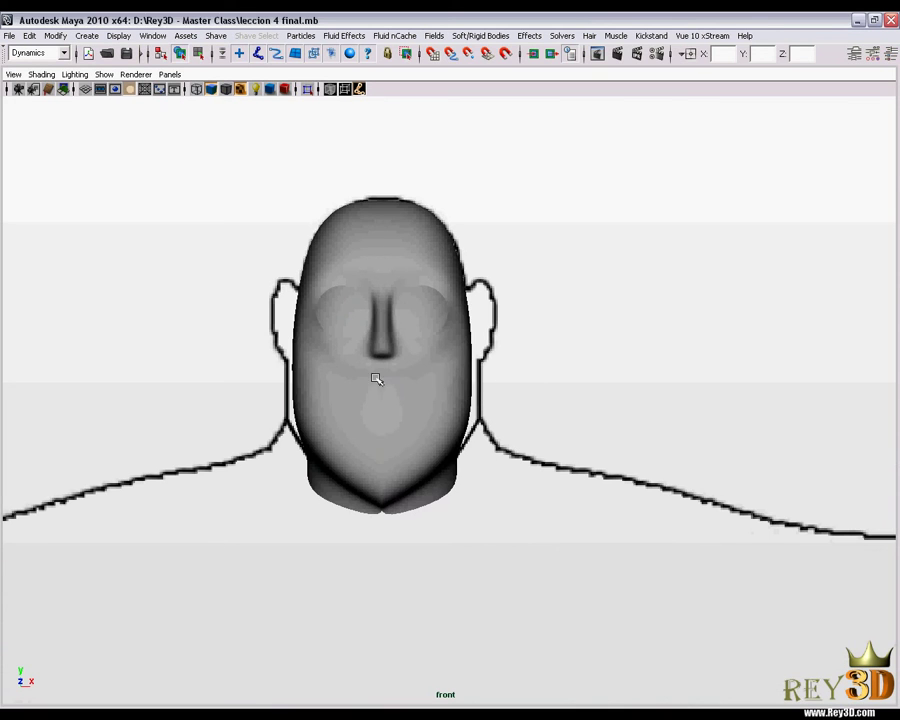
Step: Select the head's right half, show the low-poly cage, and turn on X-Ray shading
left_click(376, 378)
mouse_move(376, 378)
right_mouse_down("alt")
mouse_move(457, 377)
mouse_move(534, 429)
mouse_move(542, 474)
mouse_move(500, 434)
mouse_move(451, 421)
right_mouse_up("alt")
key("1")
key("4")
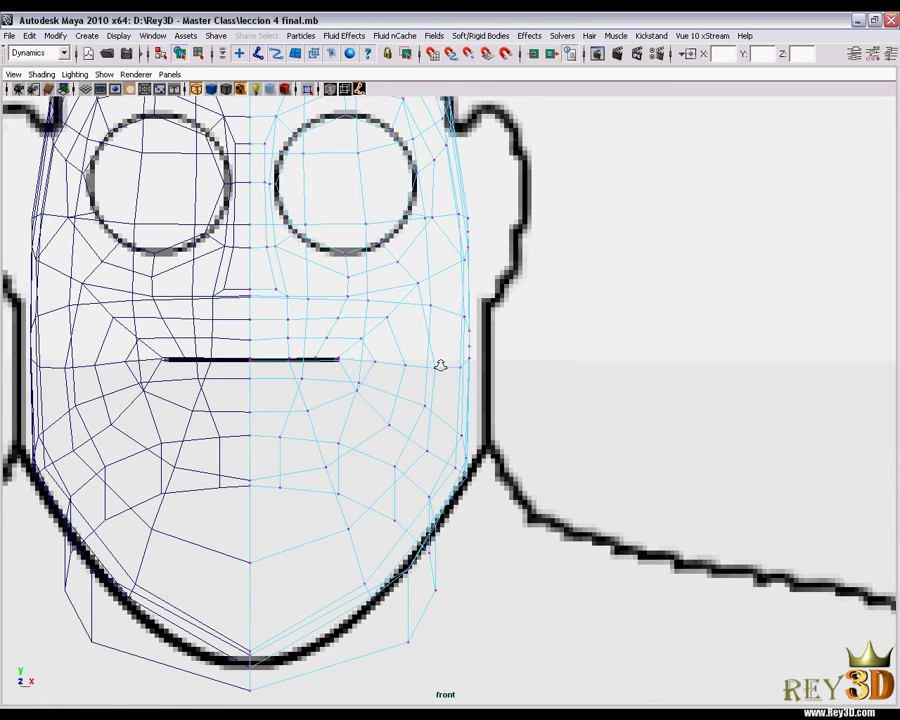
key("5")
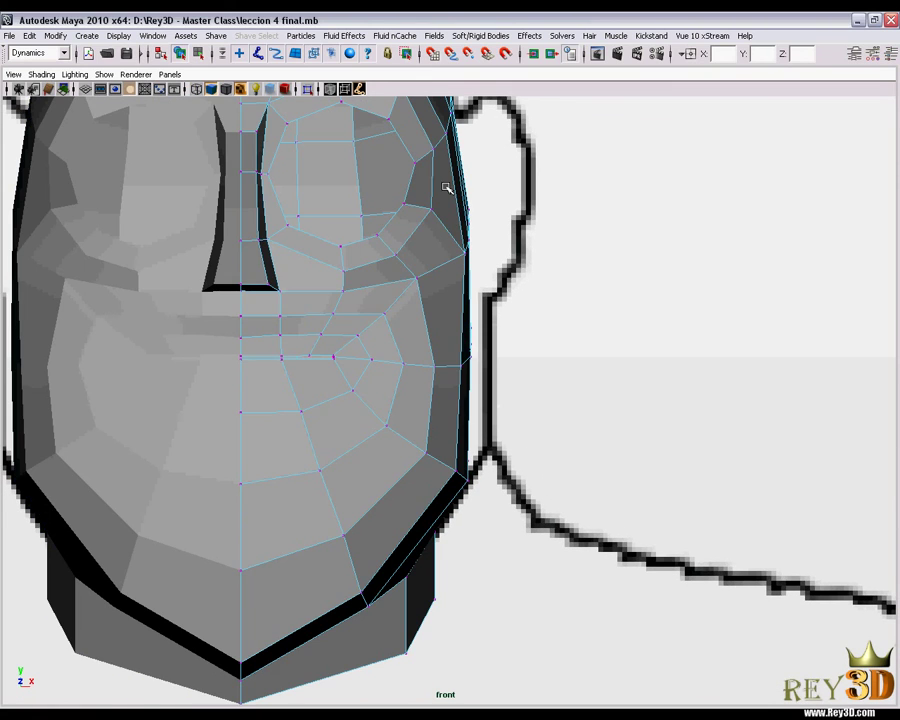
left_click(344, 89)
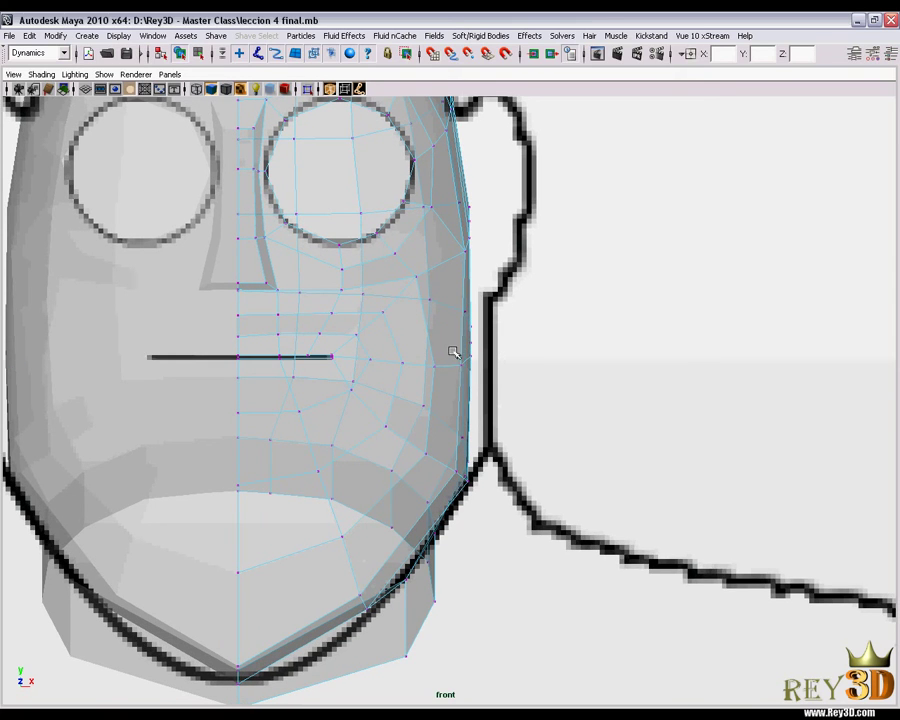
Step: Pull the cheek and jaw edge vertices out to the front sketch's outline
left_click_drag(453, 352, 510, 377)
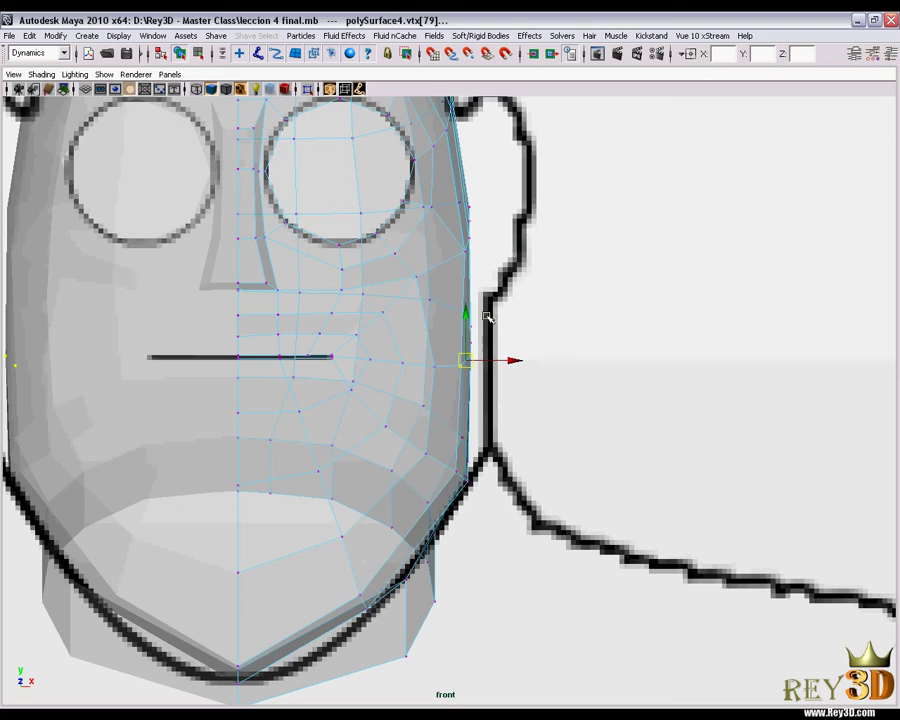
left_click_drag(501, 290, 446, 490)
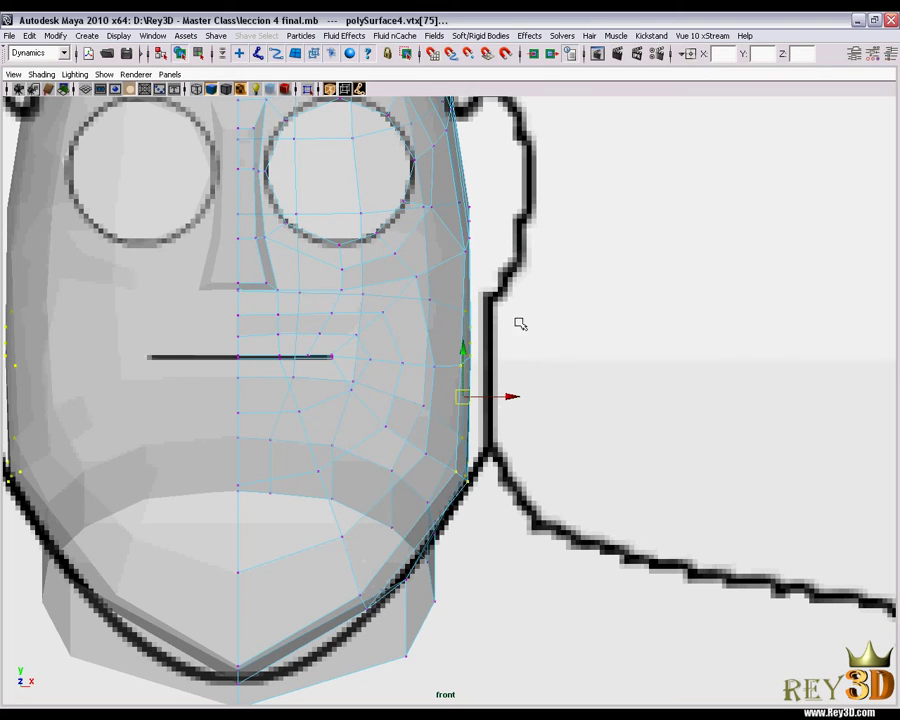
left_click_drag(518, 301, 489, 442)
left_click_drag(513, 376, 526, 375)
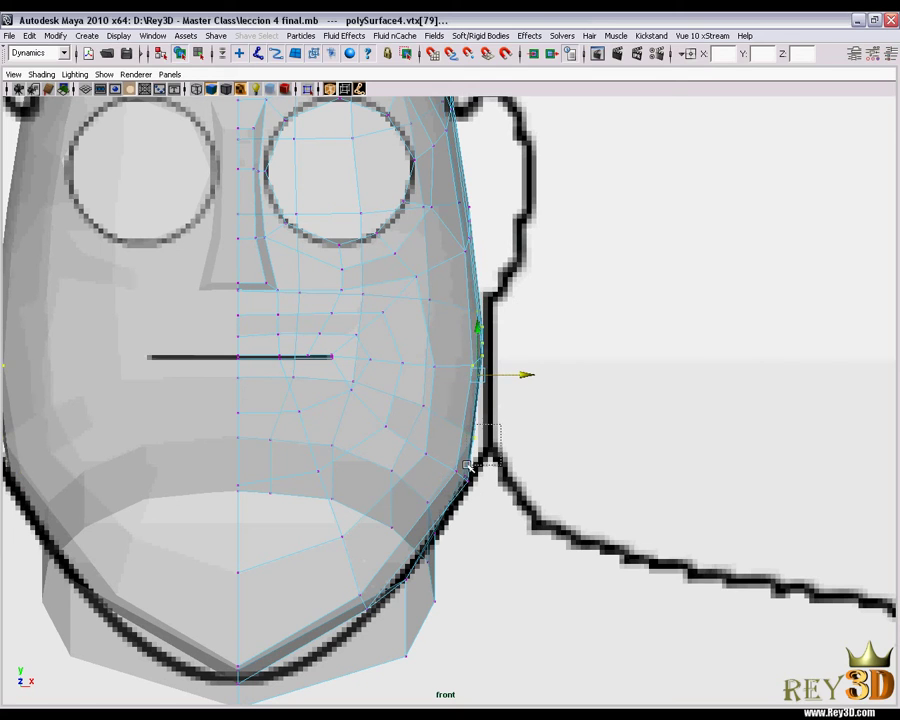
left_click_drag(470, 466, 440, 490)
left_click_drag(511, 460, 519, 459)
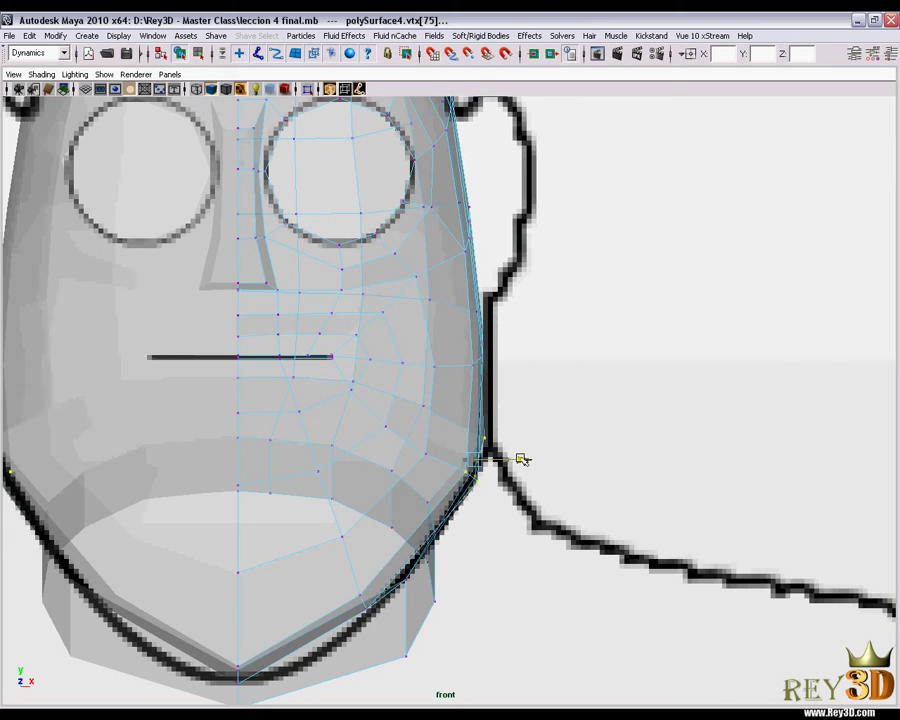
Step: Raise the lower jaw vertex to fit the outline and select the edge vertex beside the ear
middle_click_drag(517, 400, 496, 378, "alt")
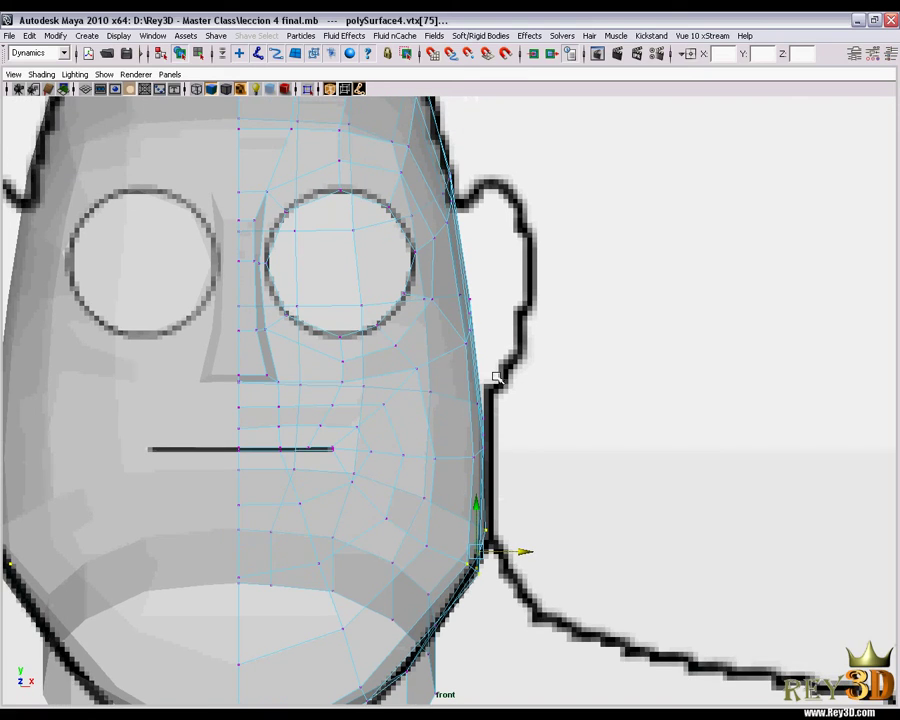
left_click_drag(459, 425, 460, 426)
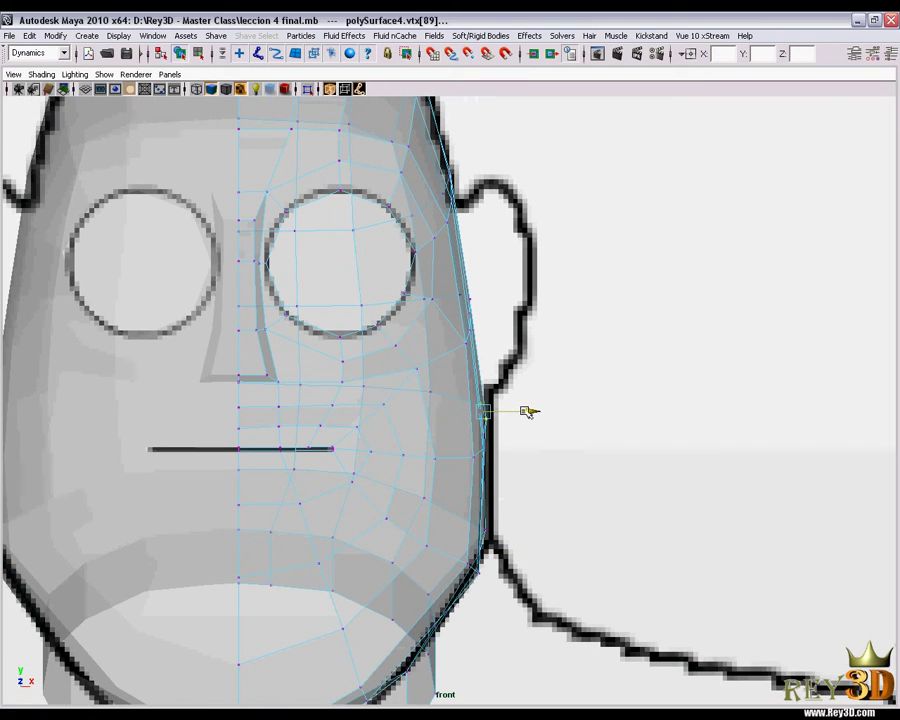
left_click(478, 452)
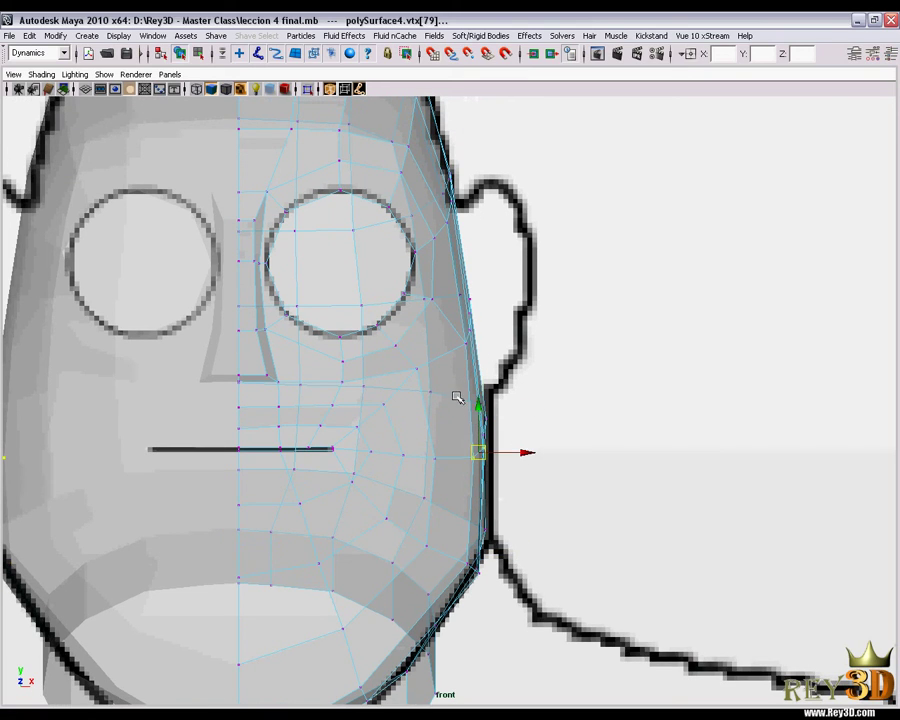
left_click_drag(479, 408, 479, 386)
middle_click_drag(484, 326, 484, 341, "alt")
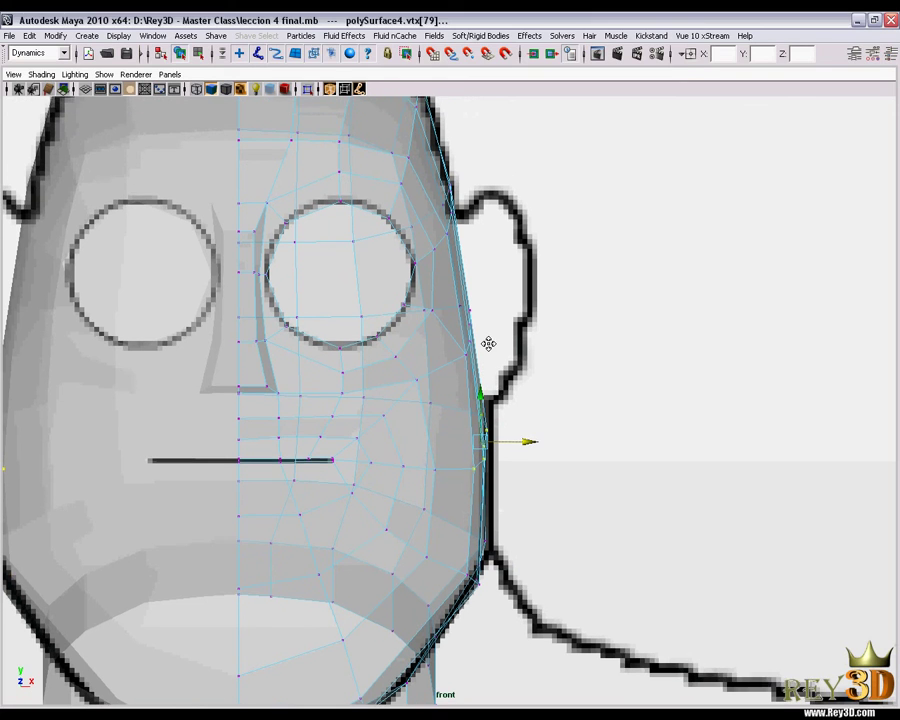
left_click_drag(440, 390, 440, 390)
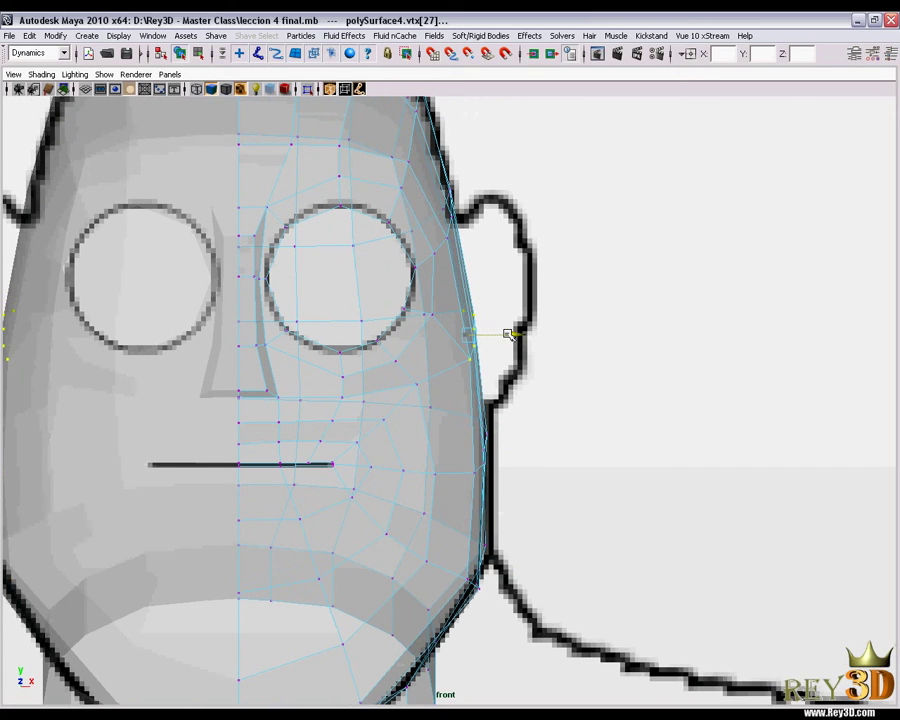
middle_click_drag(482, 314, 488, 297, "alt")
scroll(470, 295, "down", 5)
scroll(458, 320, "up", 1)
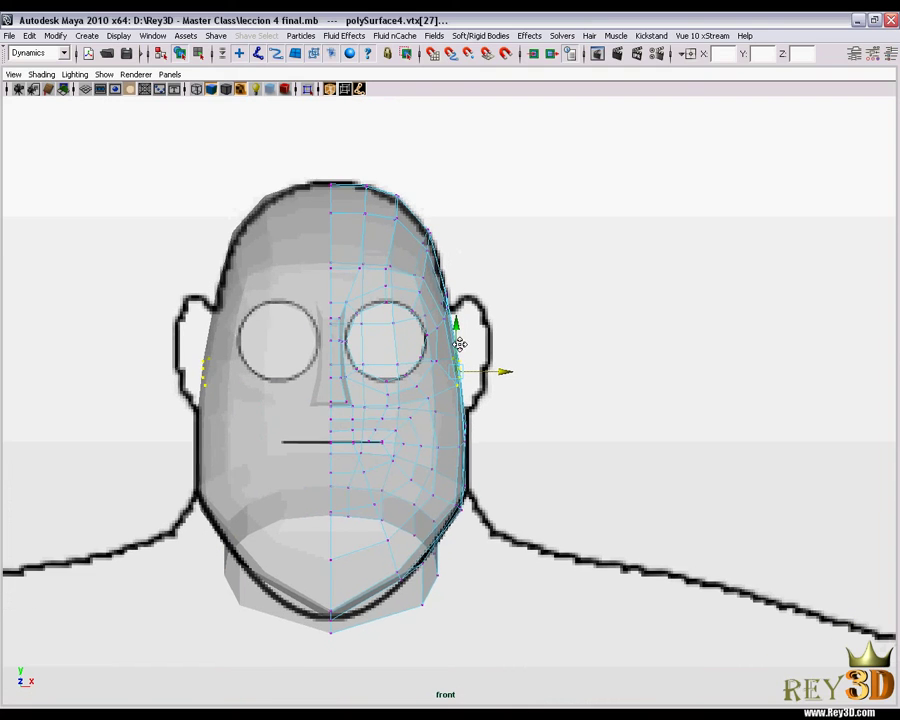
key("F8")
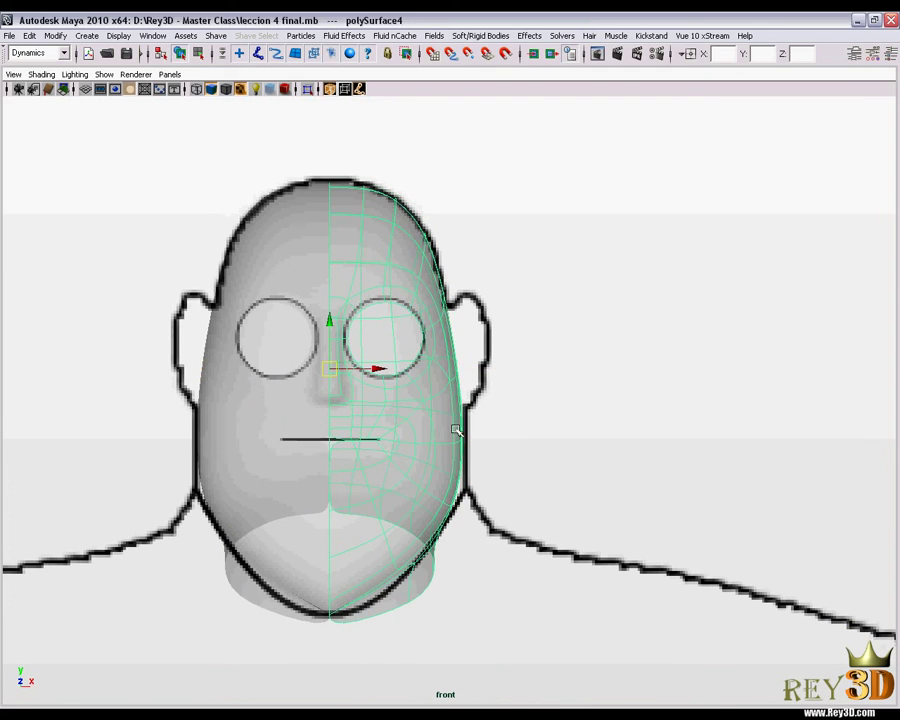
key("3")
left_click(520, 390)
scroll(508, 440, "up", 1)
middle_click_drag(508, 440, 508, 423, "alt")
key("space")
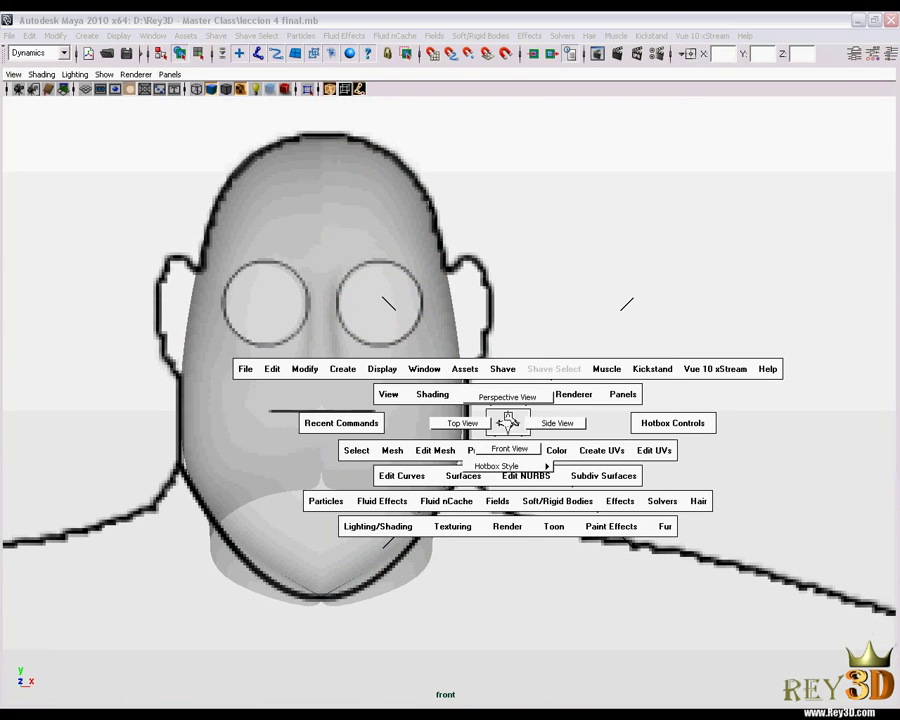
scroll(466, 384, "down", 3)
scroll(510, 407, "up", 2)
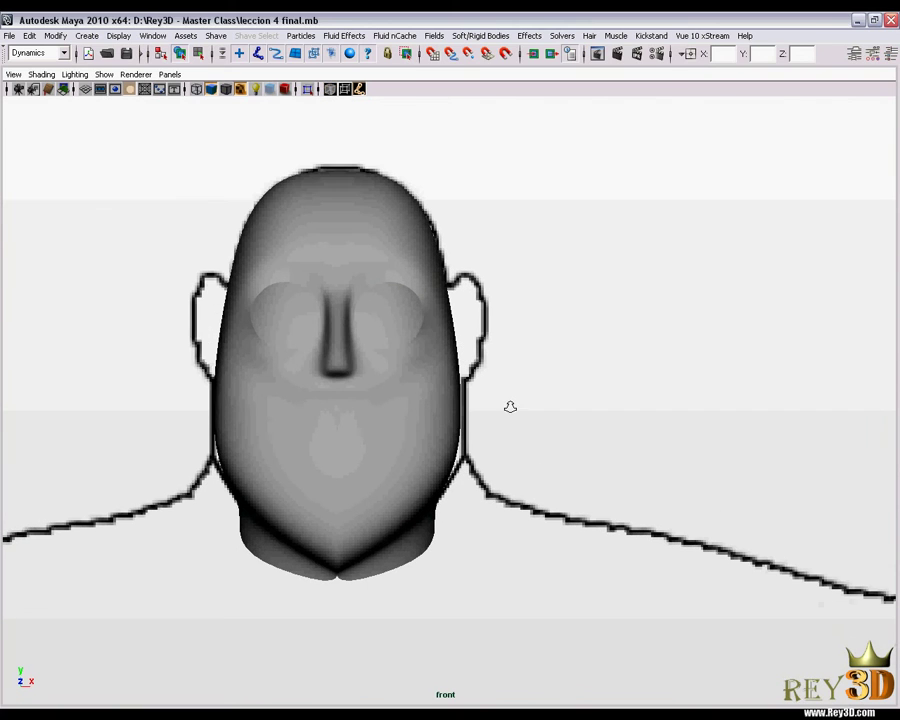
left_click(229, 96)
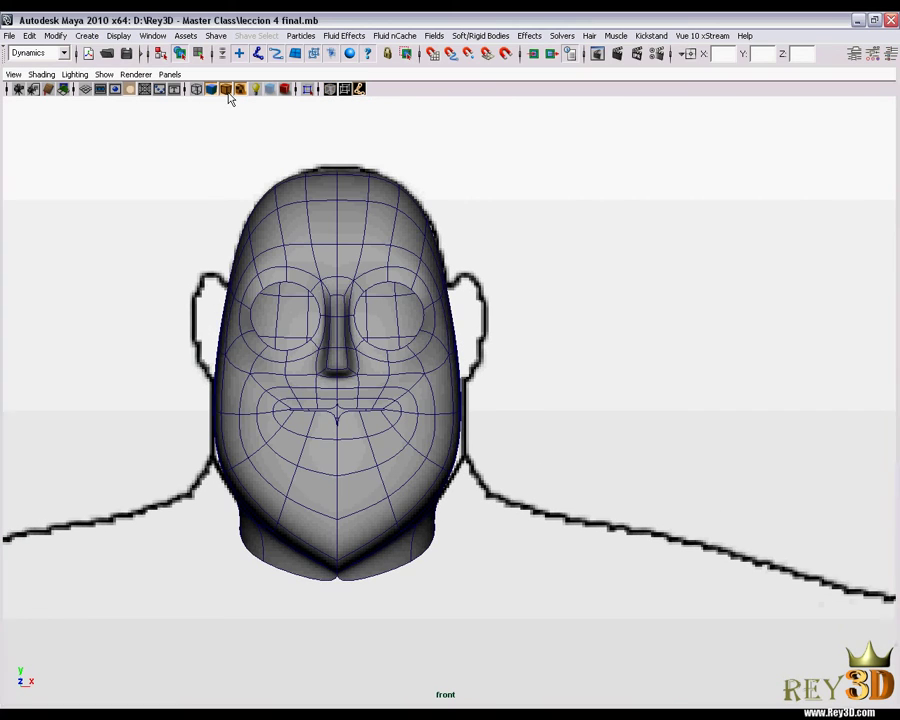
left_click(229, 96)
scroll(480, 536, "up", 1)
scroll(305, 483, "up", 1)
left_click(373, 486)
Step: Show the head as its low-poly cage in vertex mode with wireframe over shading
key("1")
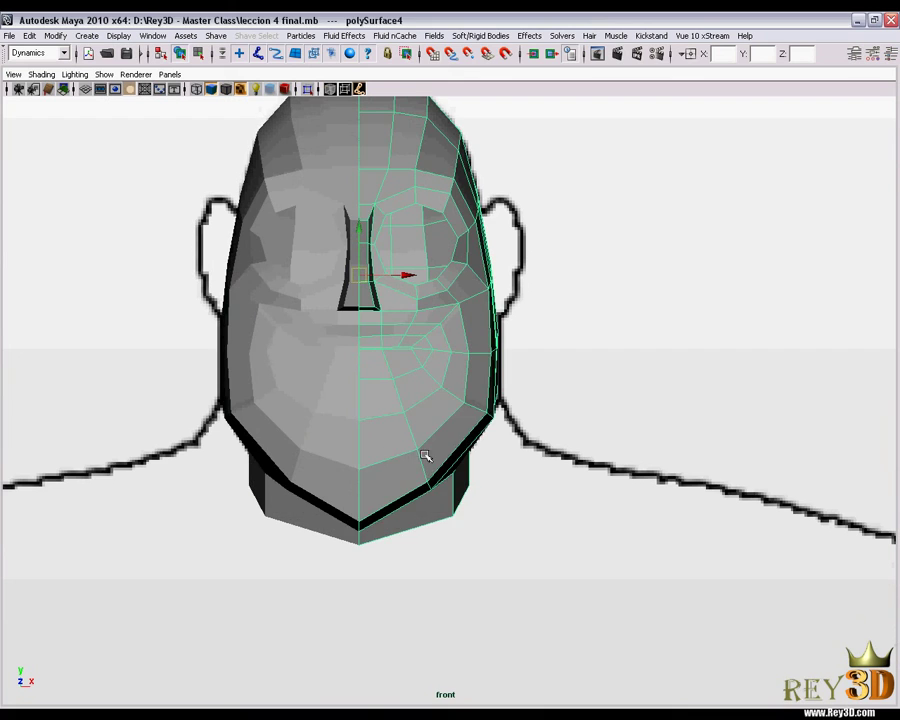
right_click_drag(410, 420, 383, 427)
scroll(401, 497, "up", 2)
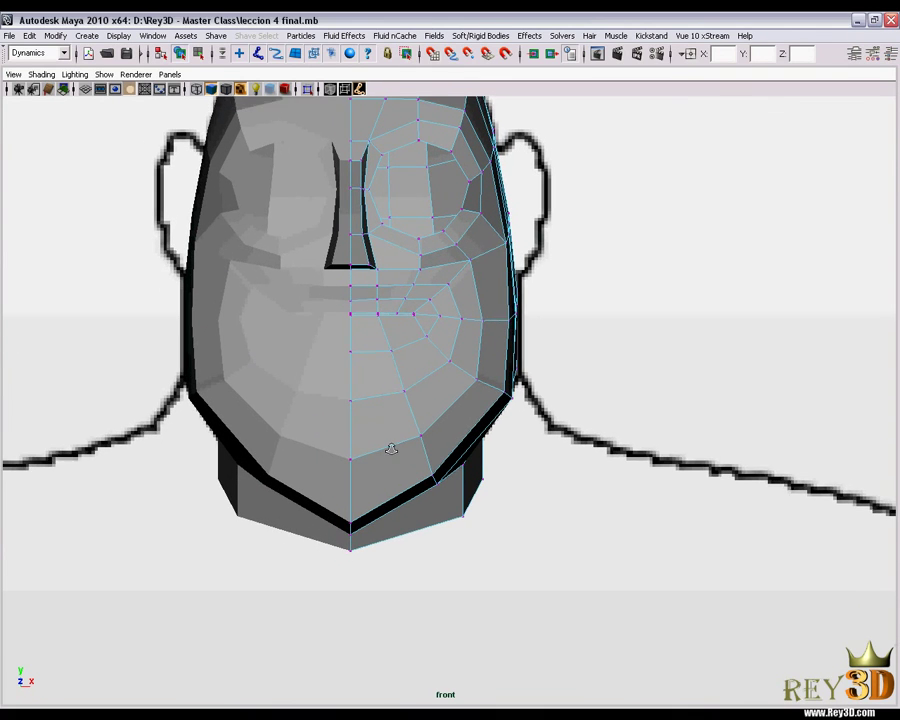
scroll(345, 450, "up", 1)
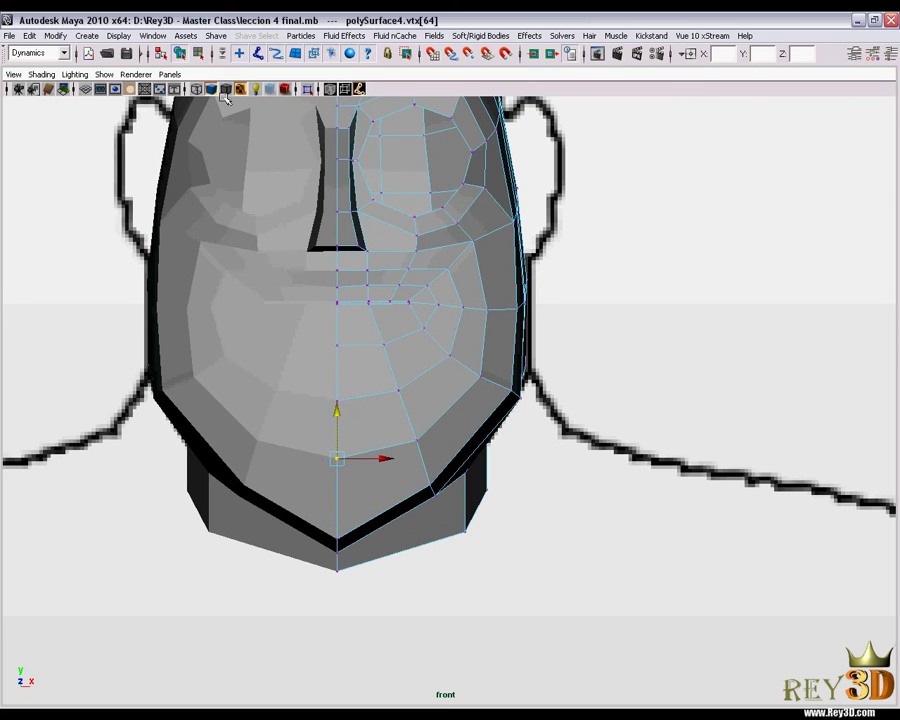
left_click(225, 92)
scroll(380, 400, "up", 1)
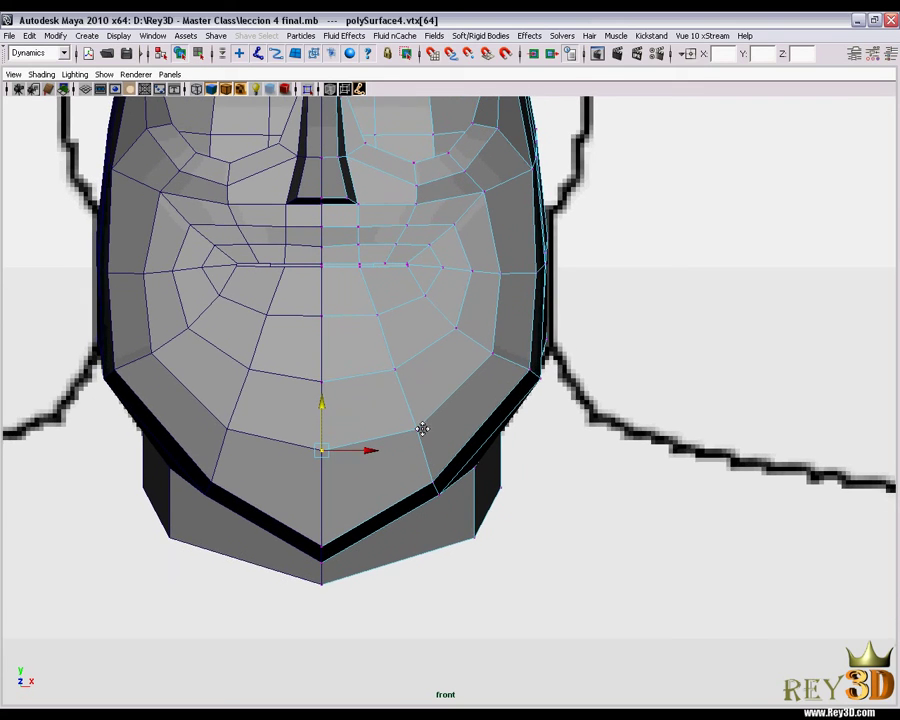
Step: Raise the bottom-of-chin vertex and the chin-tip vertex to reshape the chin
left_click(437, 477)
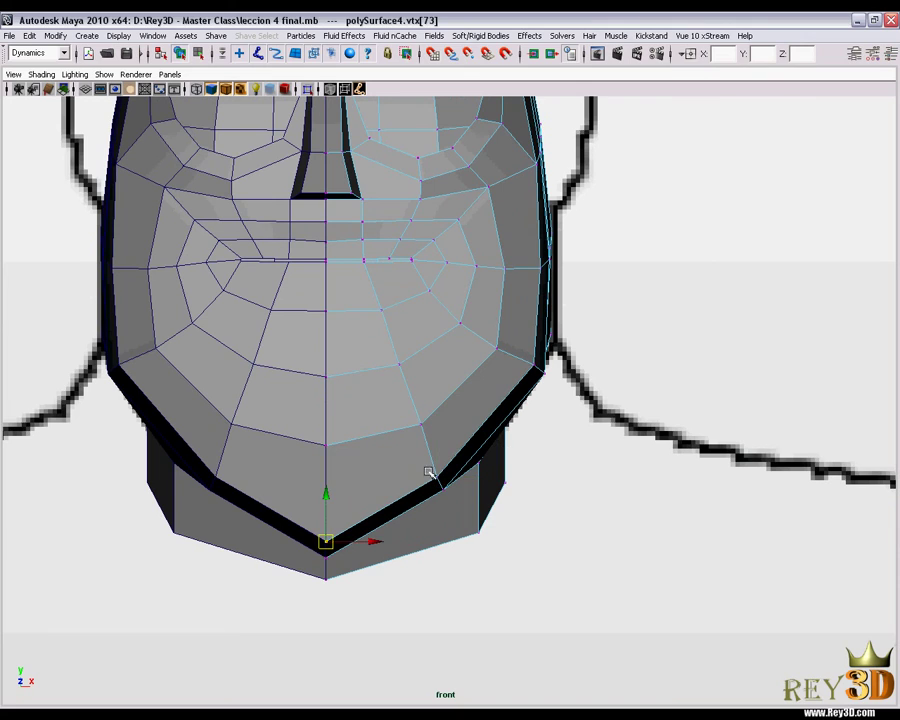
left_click_drag(329, 496, 327, 465)
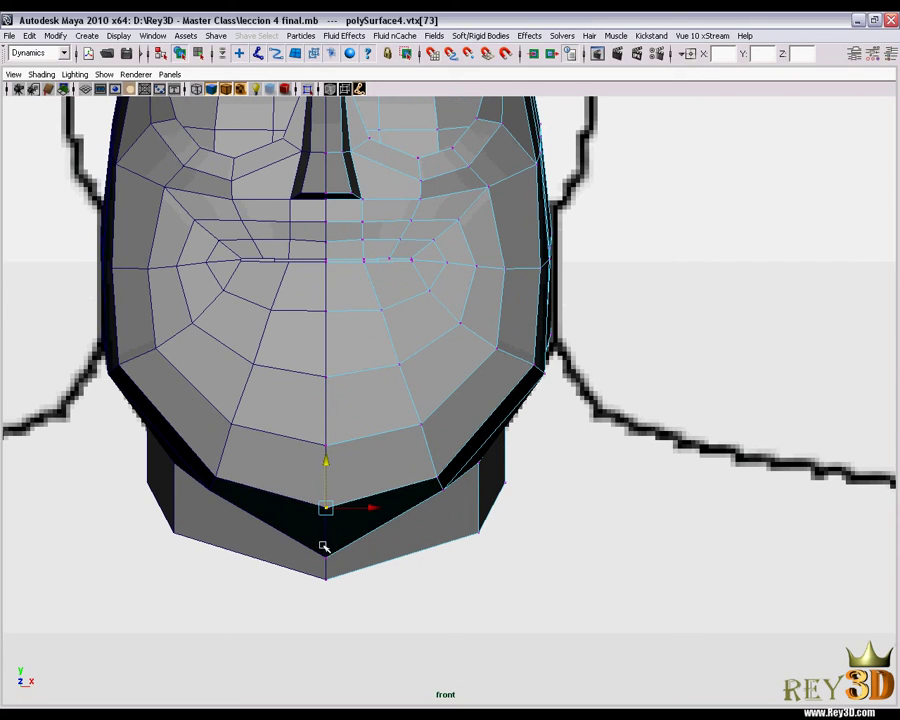
left_click(351, 545)
left_click_drag(328, 515, 328, 494)
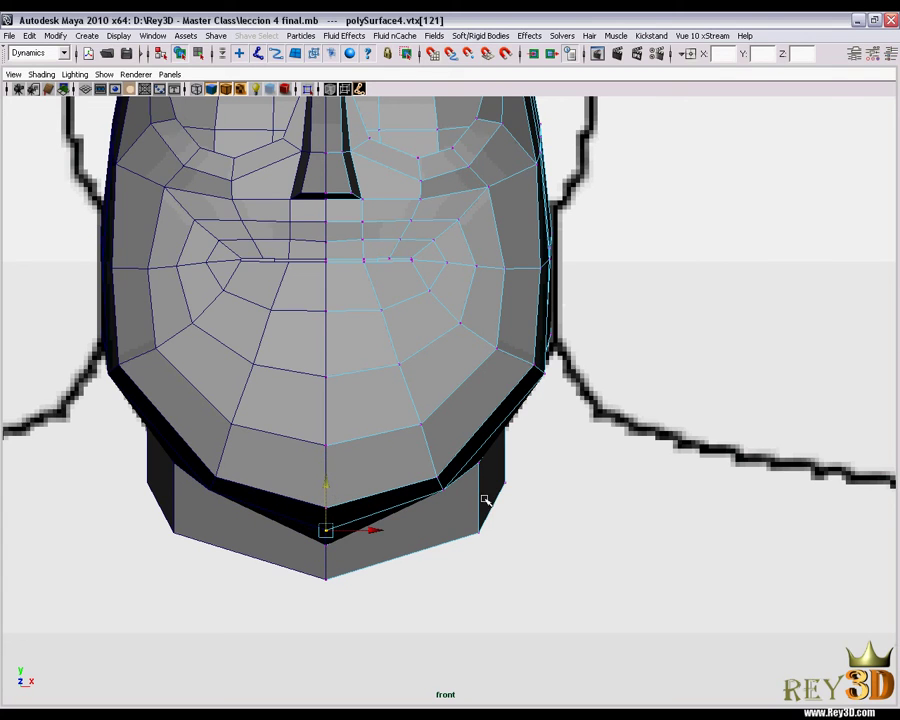
Step: Switch to the perspective camera and orbit around the head to inspect the neck
middle_click_drag(484, 500, 484, 456, "alt")
key("space")
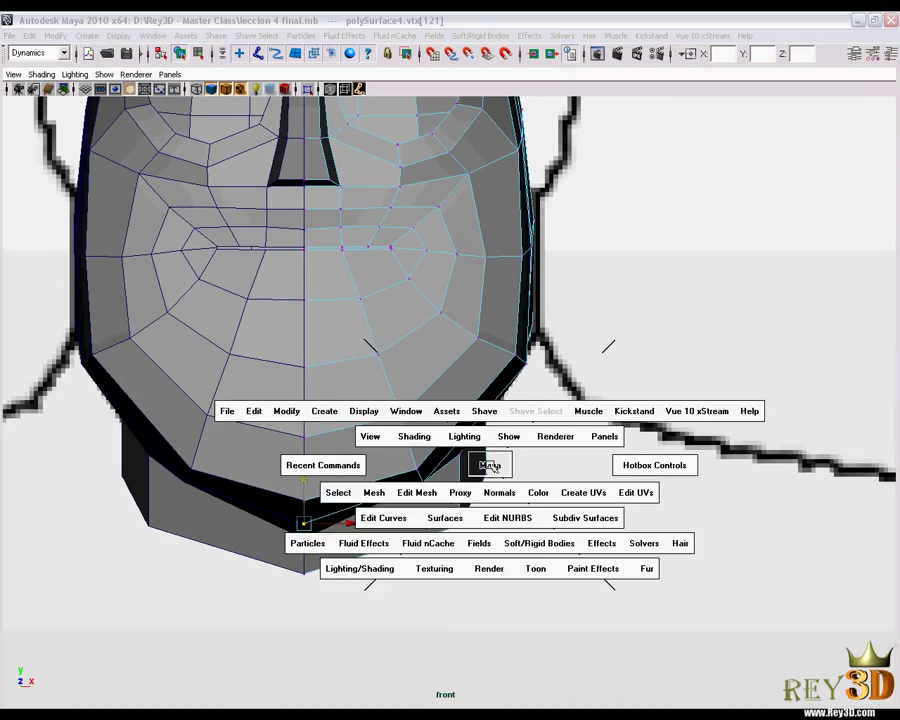
left_click(482, 464)
mouse_move(520, 451)
left_mouse_down("alt")
mouse_move(408, 440)
mouse_move(352, 466)
mouse_move(458, 472)
mouse_move(400, 472)
mouse_move(387, 487)
left_mouse_up("alt")
left_click_drag(327, 540, 420, 468, "alt")
Step: In front view, move the neck's bottom-centre, side, corner and outer vertices to match the reference
key("space")
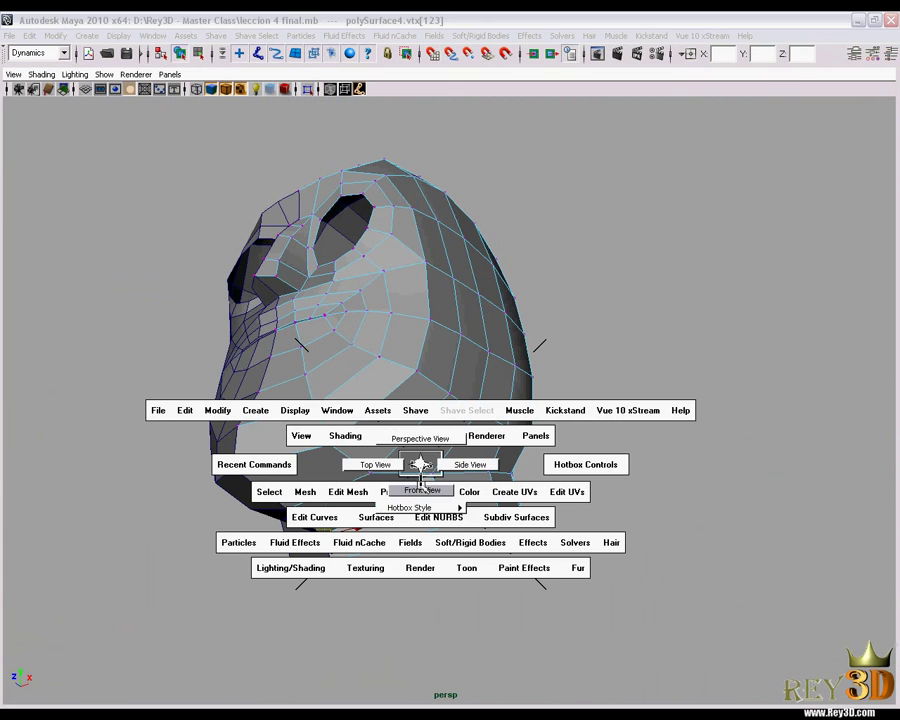
left_click(422, 486)
middle_click_drag(296, 497, 297, 486)
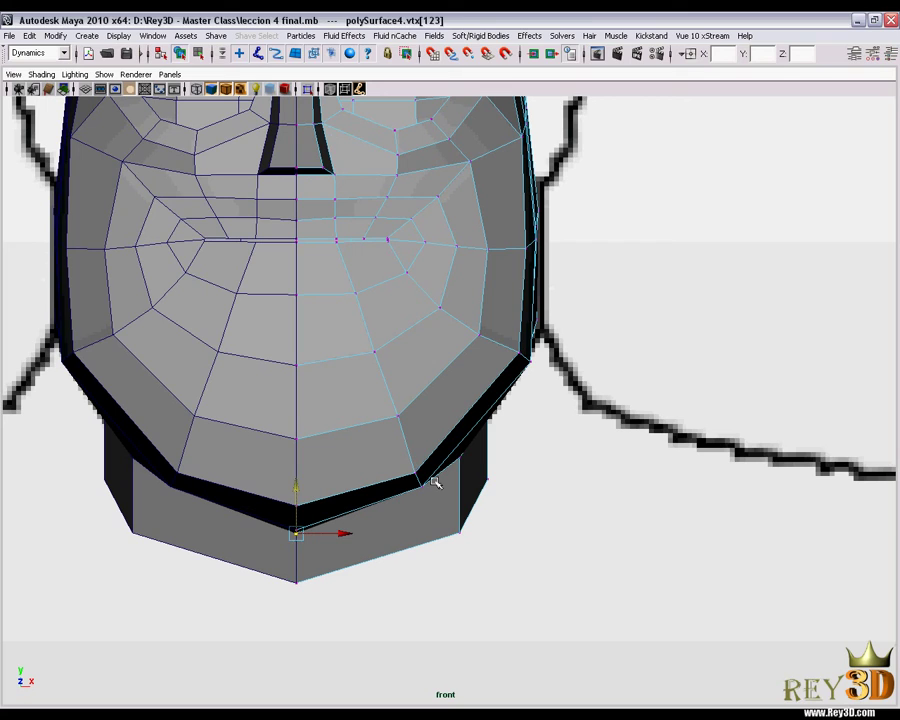
key("Right")
mouse_move(463, 458)
left_mouse_down()
mouse_move(441, 465)
mouse_move(432, 488)
left_mouse_up()
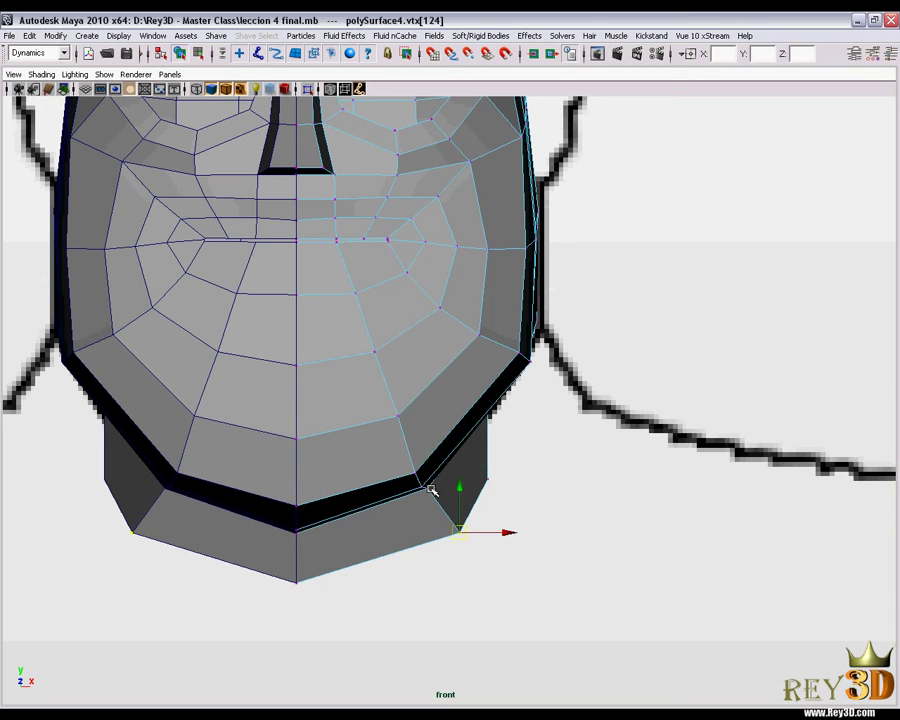
left_click_drag(470, 541, 446, 540)
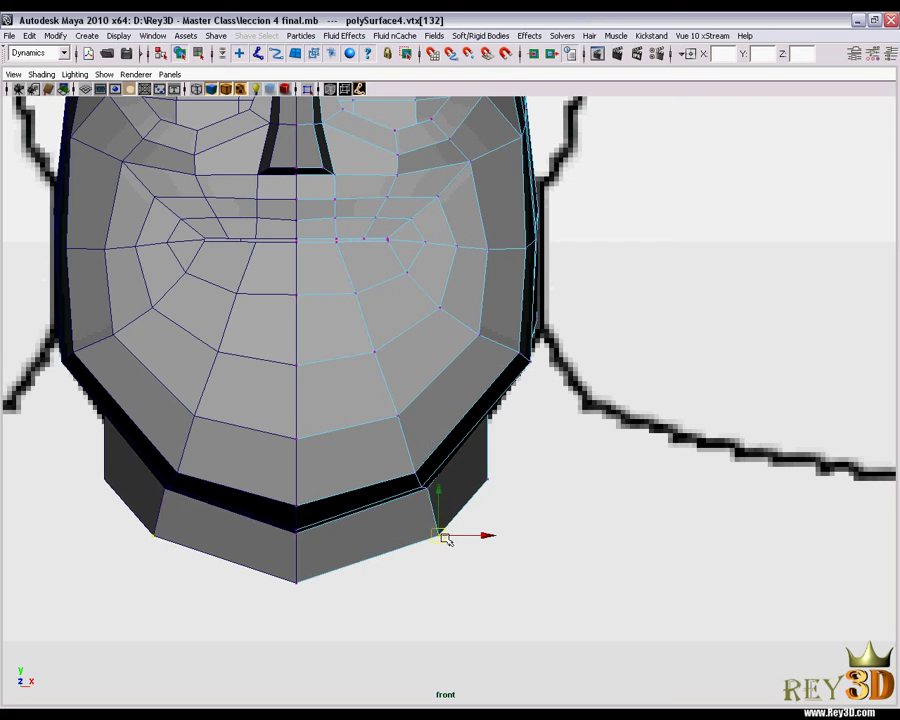
left_click_drag(466, 495, 591, 415)
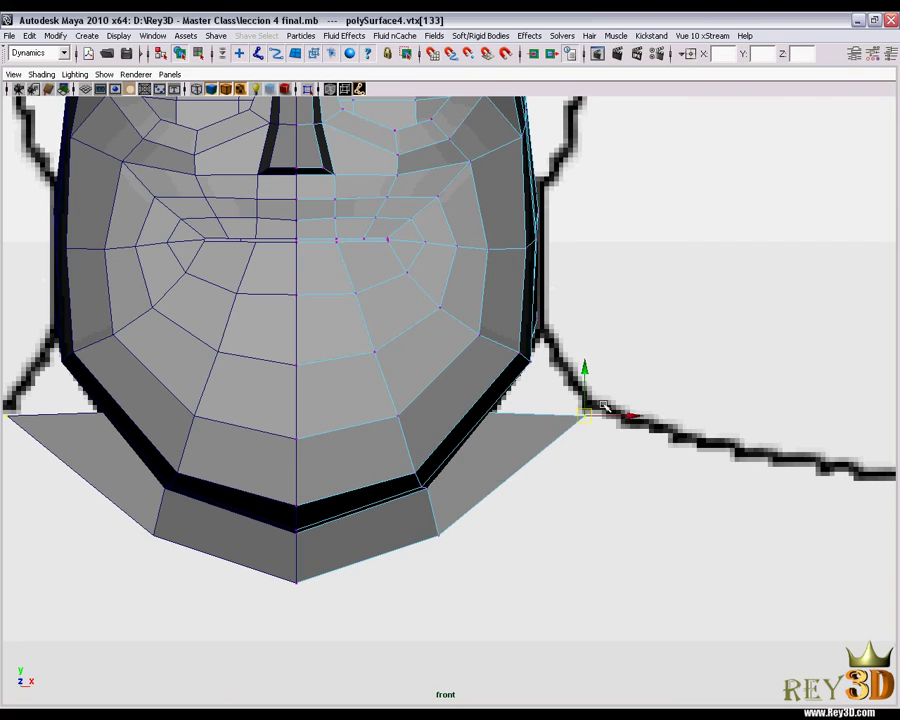
Step: Switch to the perspective camera and orbit to check the reshaped neck
key("space")
left_click_drag(630, 372, 628, 352)
mouse_move(630, 397)
left_mouse_down("alt")
mouse_move(386, 494)
mouse_move(311, 148)
mouse_move(514, 442)
mouse_move(604, 431)
mouse_move(488, 422)
mouse_move(460, 446)
mouse_move(463, 470)
left_mouse_up("alt")
Step: Tumble the perspective camera around the back and front of the head to review it
key("space")
scroll(478, 430, "down", 5)
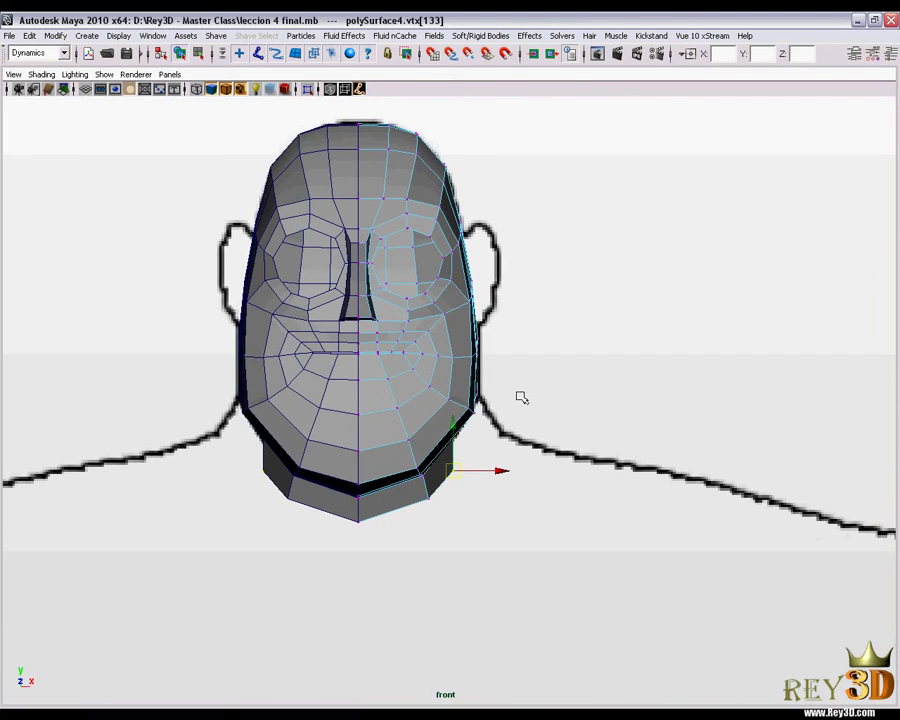
key("space")
left_click_drag(512, 395, 512, 370)
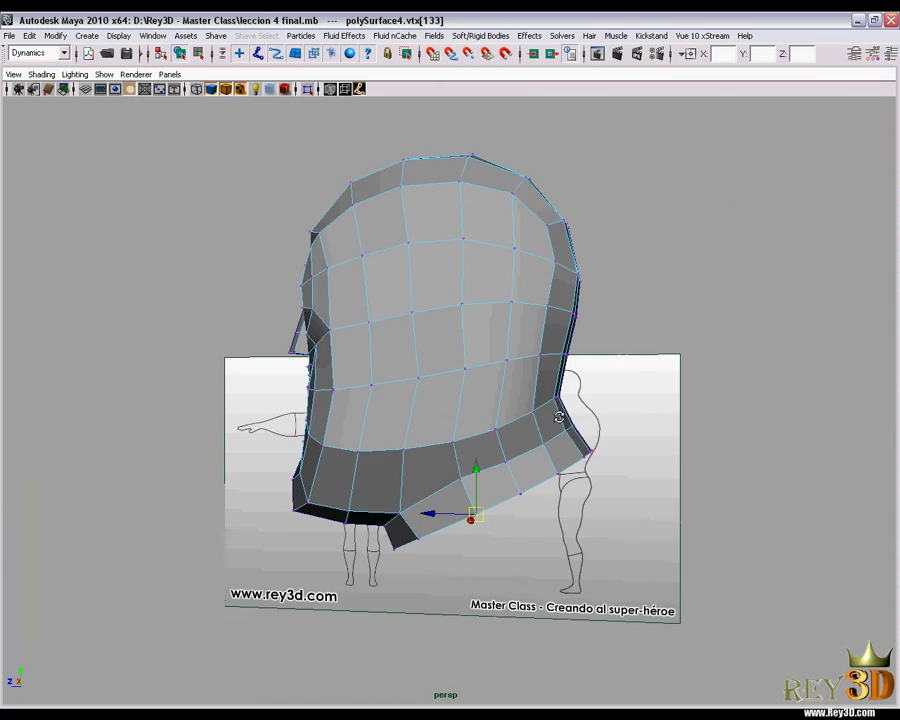
middle_click_drag(490, 411, 547, 411, "alt")
right_click(492, 392)
mouse_move(492, 392)
left_mouse_down("alt")
mouse_move(482, 446)
mouse_move(494, 466)
left_mouse_up("alt")
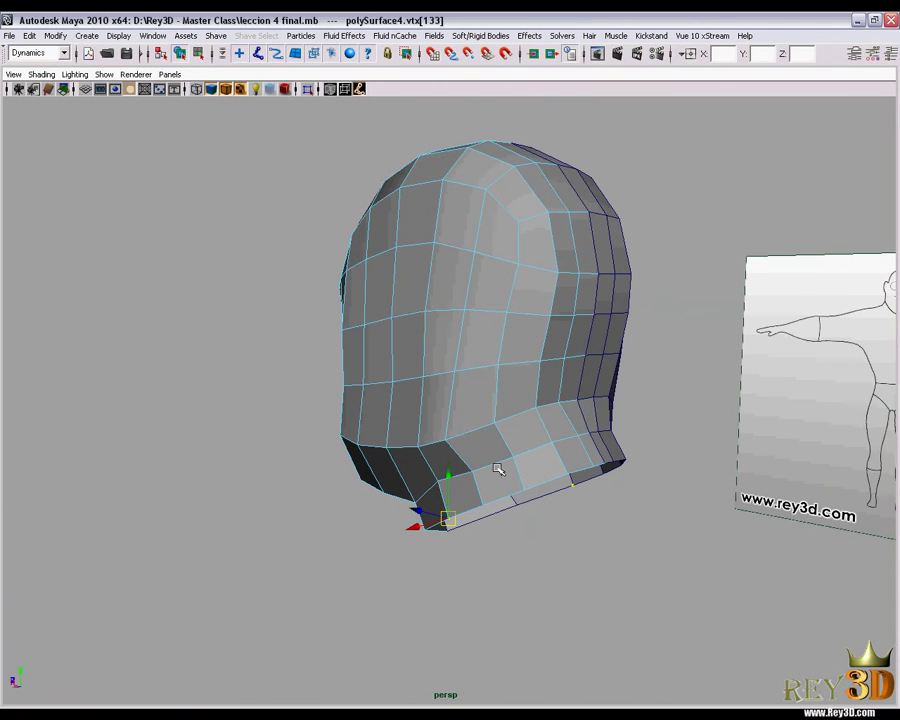
mouse_move(550, 466)
left_mouse_down("alt")
mouse_move(471, 472)
mouse_move(463, 500)
mouse_move(392, 478)
mouse_move(586, 481)
mouse_move(506, 378)
mouse_move(446, 431)
mouse_move(516, 422)
mouse_move(456, 420)
mouse_move(551, 392)
mouse_move(370, 424)
mouse_move(370, 411)
mouse_move(581, 404)
mouse_move(585, 394)
mouse_move(501, 398)
mouse_move(585, 402)
mouse_move(420, 400)
mouse_move(295, 382)
left_mouse_up("alt")
Step: Clear the edge selection and select the working half of the head mesh
left_click(526, 342)
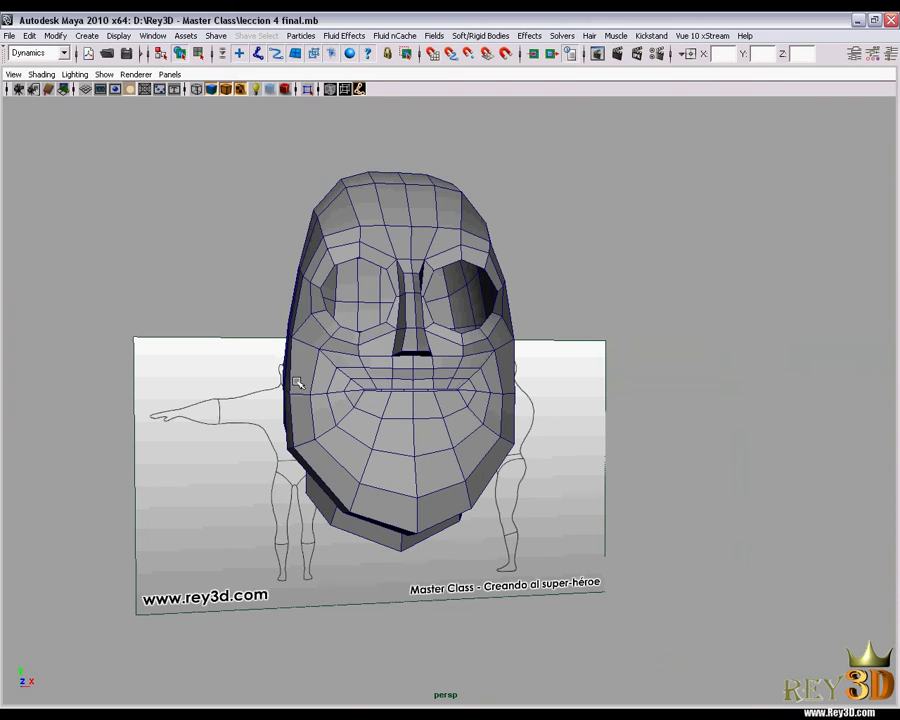
left_click(511, 334)
mouse_move(511, 334)
left_mouse_down("alt")
mouse_move(420, 340)
mouse_move(527, 391)
left_mouse_up("alt")
left_click(420, 340)
Step: Mirror the half head across -X with Mirror Polygon
left_click_drag(506, 391, 467, 333, "alt")
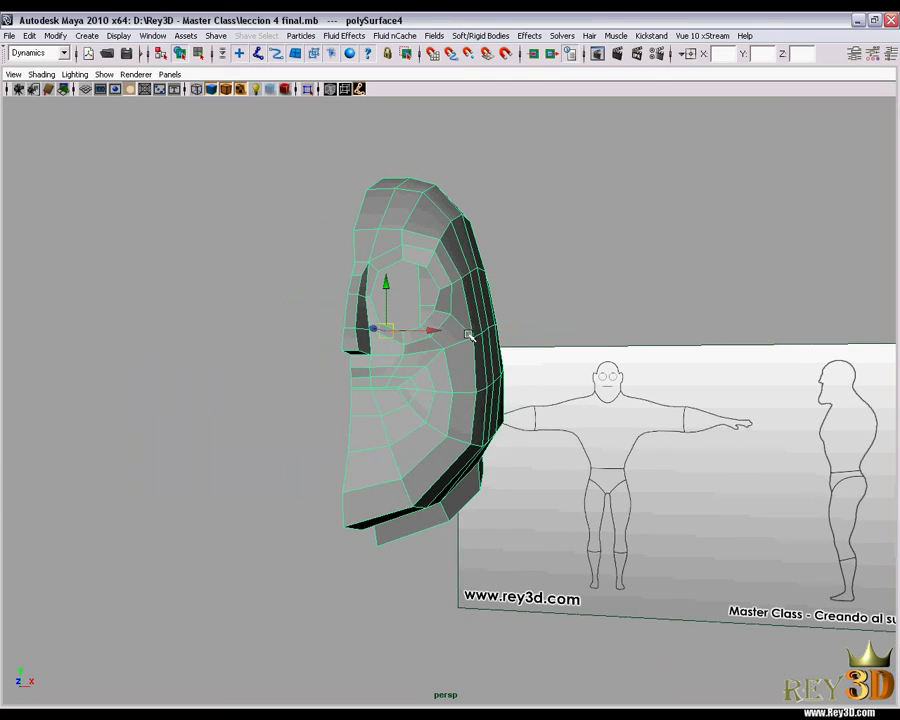
right_click_drag(467, 333, 537, 440, "shift")
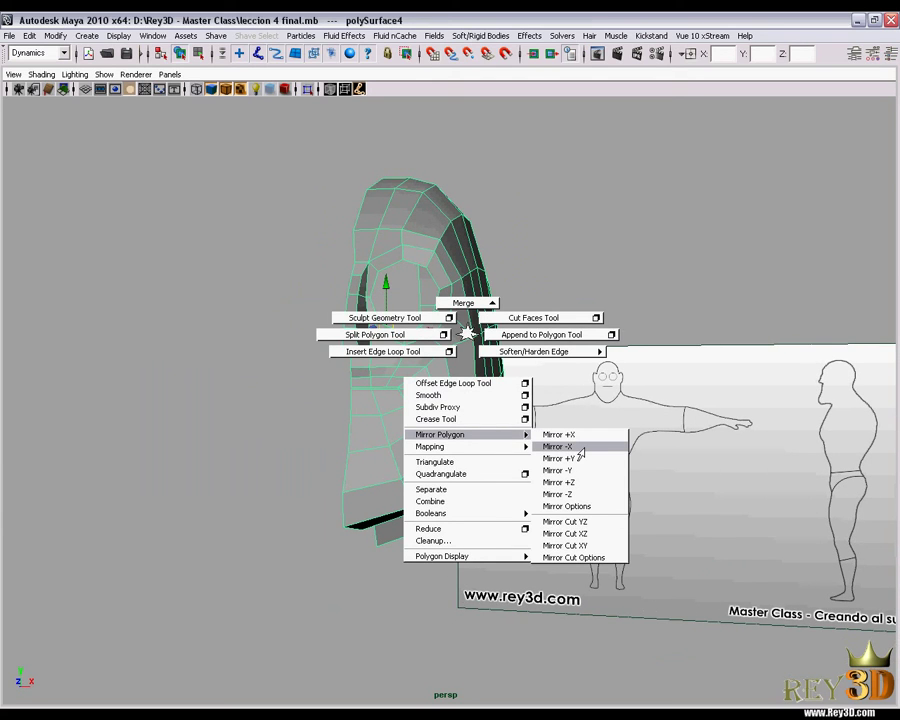
left_click(581, 446)
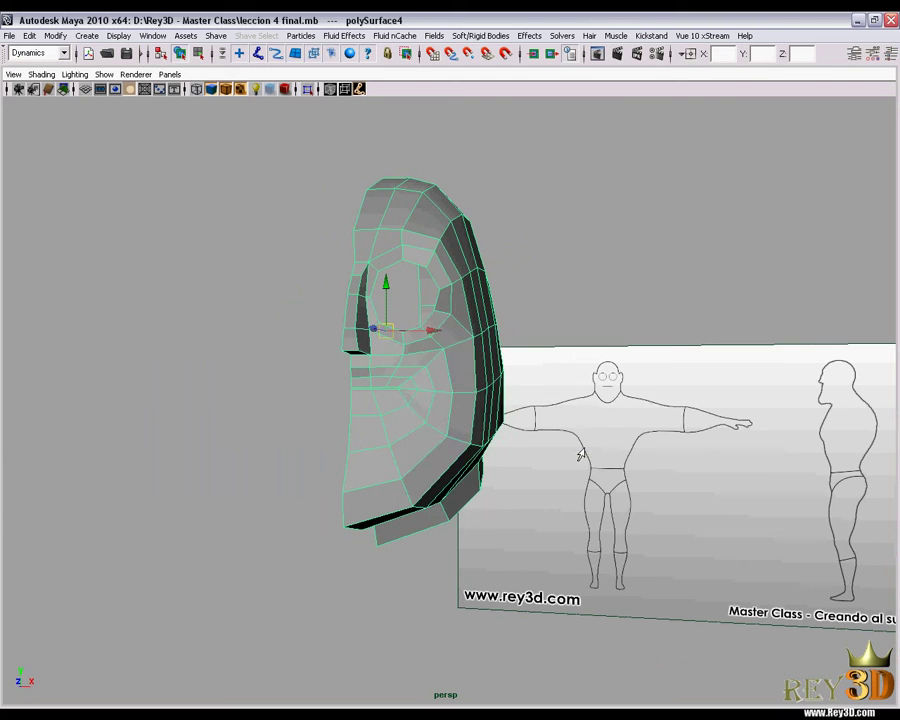
Step: Set polyMirror1's pivot X/Y/Z to 0 and adjust the merge threshold
key("ctrl+a")
left_click(841, 279)
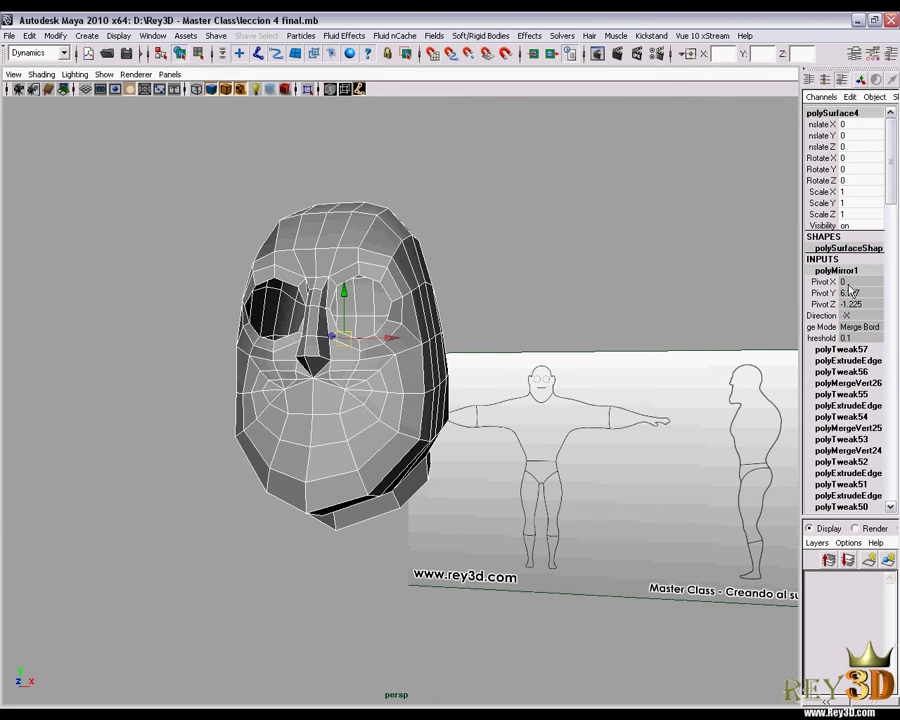
left_click_drag(858, 281, 859, 301)
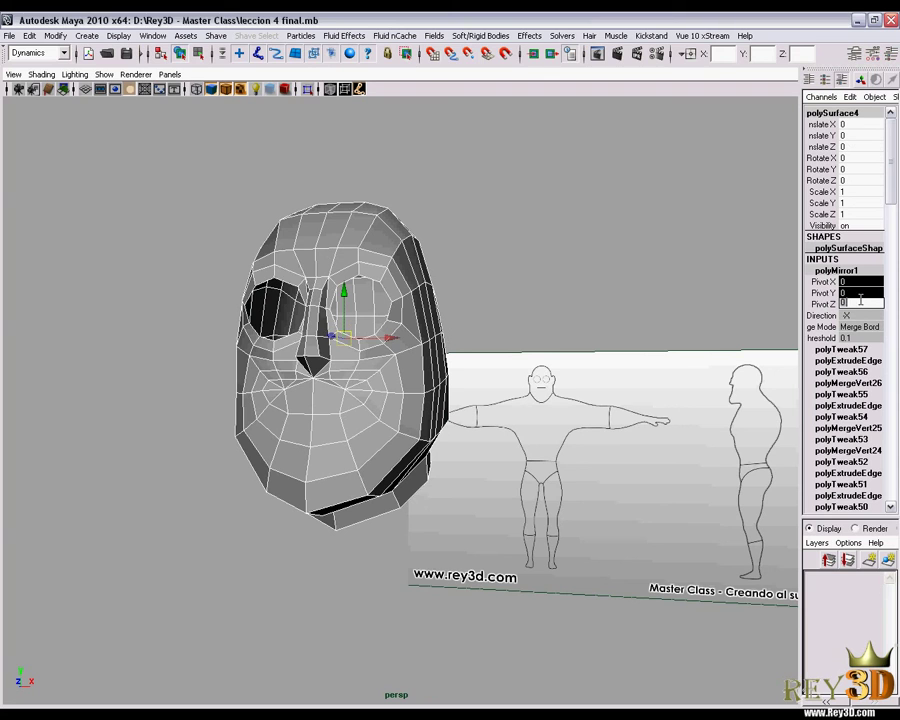
left_click(865, 338)
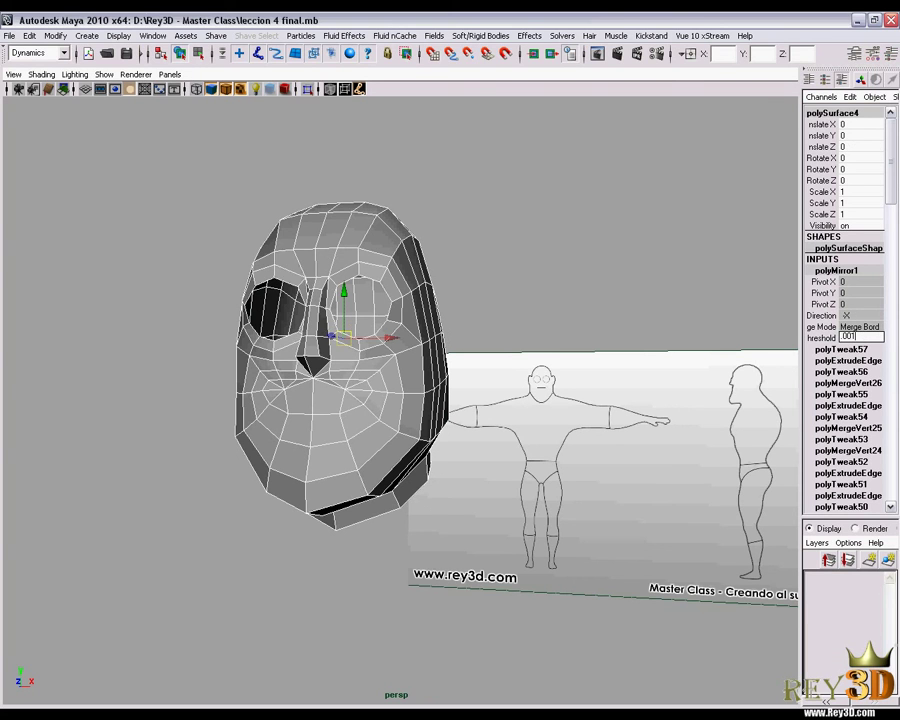
left_click_drag(450, 300, 430, 280, "alt")
left_click(600, 180)
Step: Preview the mirrored head smoothed with the 3 key
right_click_drag(450, 270, 382, 200, "alt")
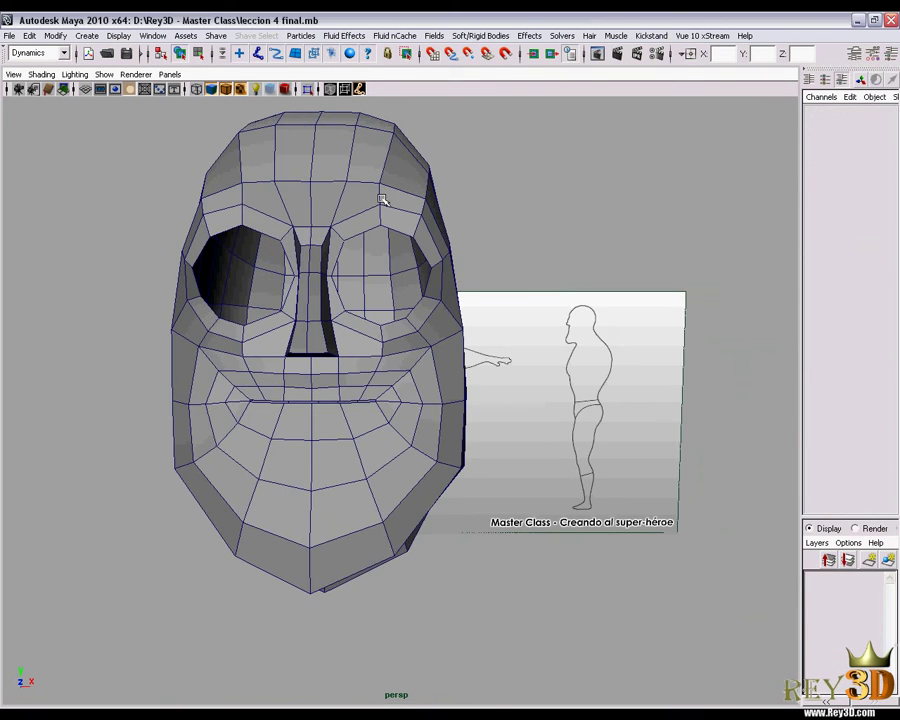
left_click(390, 230)
key("3")
left_click(470, 250)
Step: Orbit around the smoothed head to inspect its face and overall shape
mouse_move(430, 266)
left_mouse_down("alt")
mouse_move(237, 146)
mouse_move(300, 220)
left_mouse_up("alt")
right_click_drag(300, 220, 472, 327, "alt")
mouse_move(472, 327)
left_mouse_down("alt")
mouse_move(487, 351)
mouse_move(360, 426)
mouse_move(295, 408)
mouse_move(281, 364)
mouse_move(488, 365)
mouse_move(368, 364)
mouse_move(429, 403)
left_mouse_up("alt")
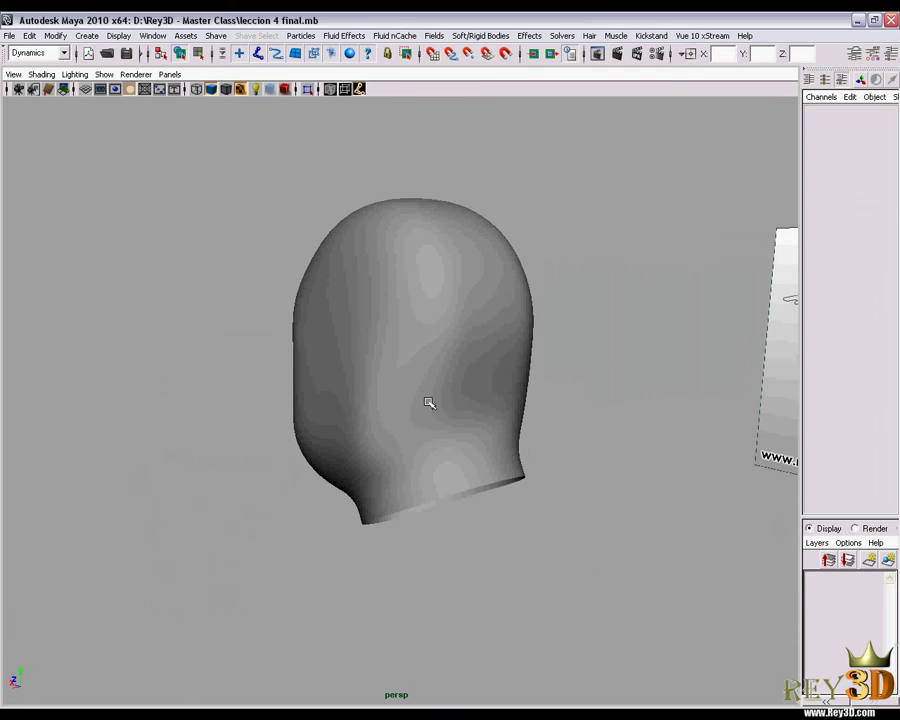
left_click(429, 403)
mouse_move(450, 454)
left_mouse_down("alt")
mouse_move(436, 410)
mouse_move(296, 408)
mouse_move(367, 397)
mouse_move(587, 203)
left_mouse_up("alt")
left_click(587, 361)
mouse_move(587, 361)
left_mouse_down("alt")
mouse_move(622, 357)
mouse_move(630, 366)
mouse_move(470, 333)
mouse_move(534, 354)
mouse_move(460, 411)
mouse_move(388, 422)
mouse_move(599, 426)
mouse_move(498, 459)
mouse_move(363, 476)
left_mouse_up("alt")
Step: Turn off smooth preview with 1, enter vertex mode and select a vertex on the head's side
left_click(363, 476)
key("1")
left_click_drag(378, 422, 343, 378, "alt")
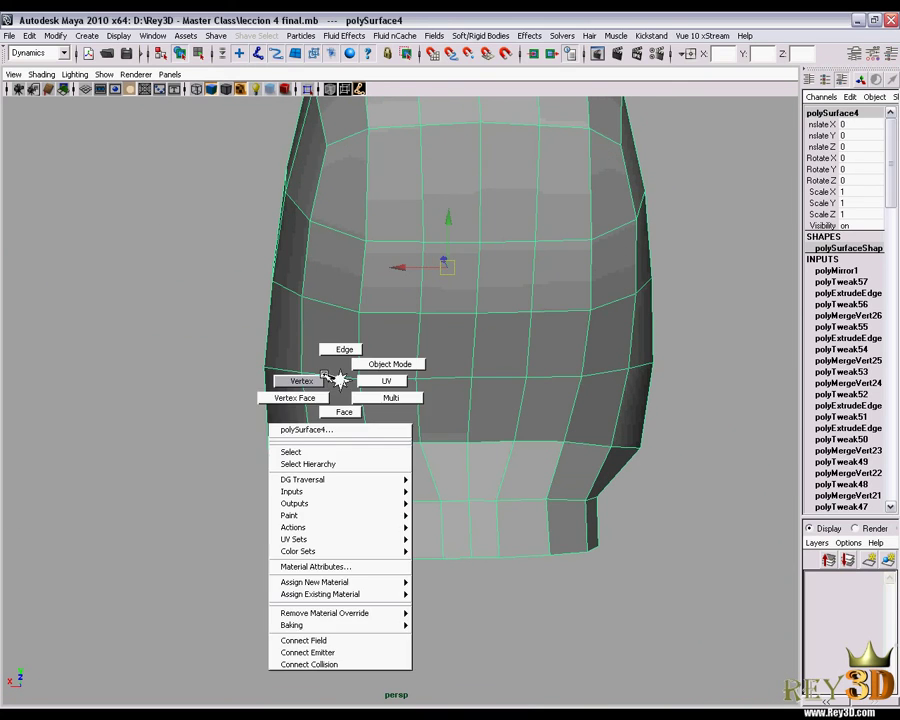
right_click_drag(343, 378, 291, 377)
mouse_move(297, 413)
left_mouse_down("alt")
mouse_move(445, 430)
mouse_move(477, 466)
mouse_move(327, 389)
mouse_move(362, 367)
mouse_move(356, 398)
mouse_move(368, 394)
mouse_move(241, 425)
left_mouse_up("alt")
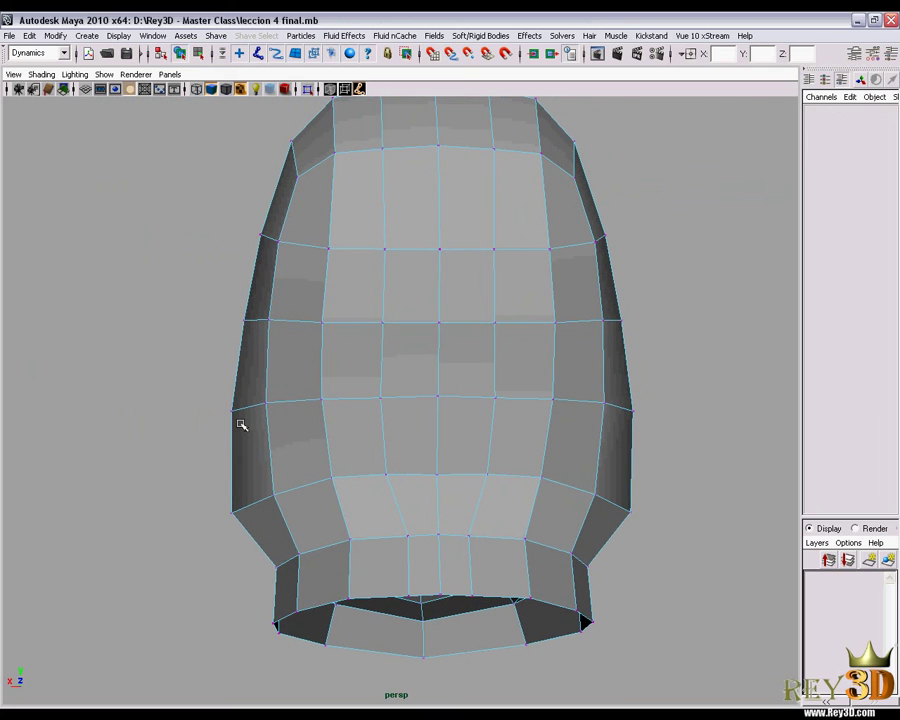
left_click(230, 511)
middle_click_drag(298, 444, 302, 429, "alt")
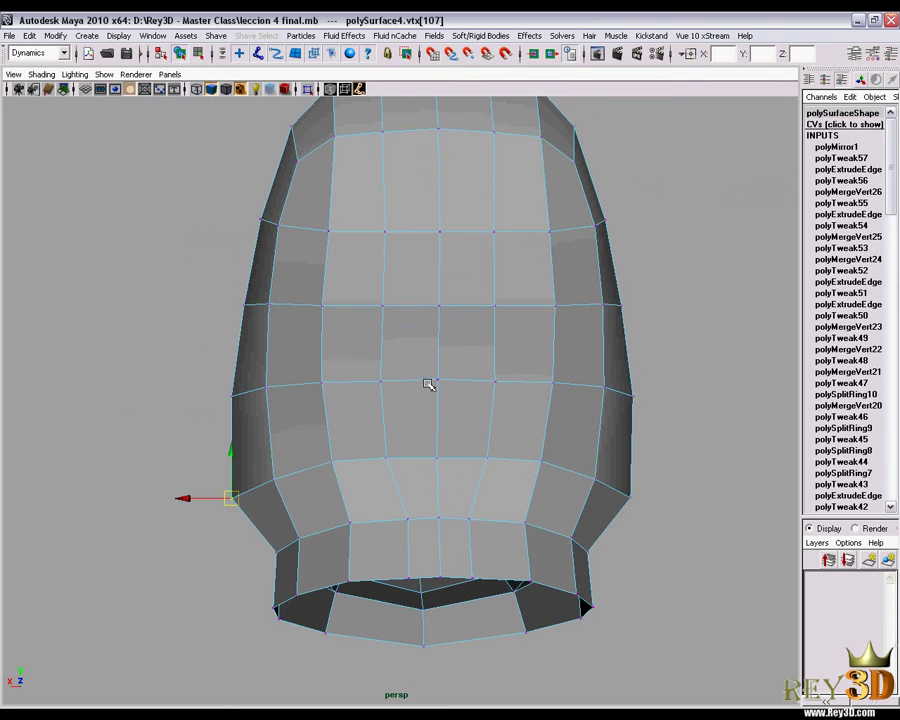
Step: Turn on X-axis Reflection in the Move tool settings for mirrored vertex edits
left_click(391, 345)
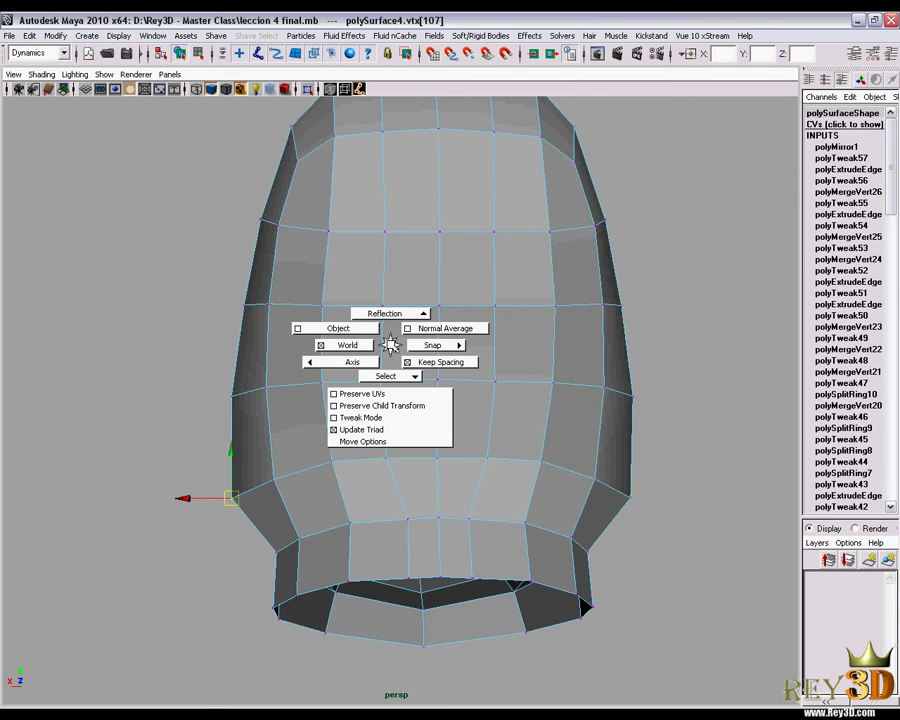
left_click_drag(391, 345, 392, 287)
left_click_drag(236, 524, 241, 520, "alt")
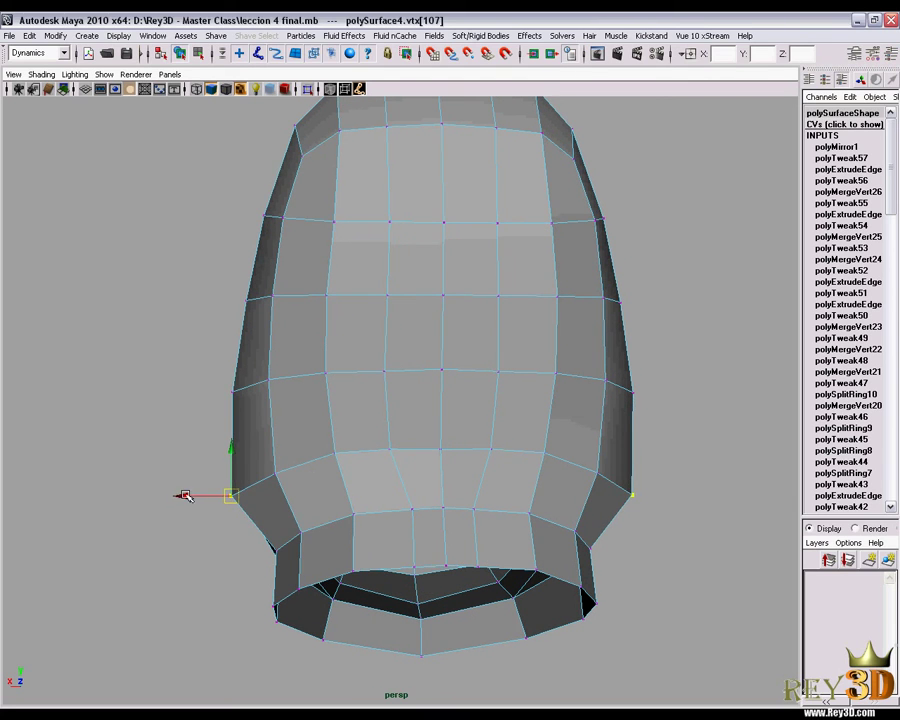
mouse_move(196, 494)
left_mouse_down("alt")
mouse_move(360, 444)
mouse_move(364, 417)
mouse_move(403, 379)
left_mouse_up("alt")
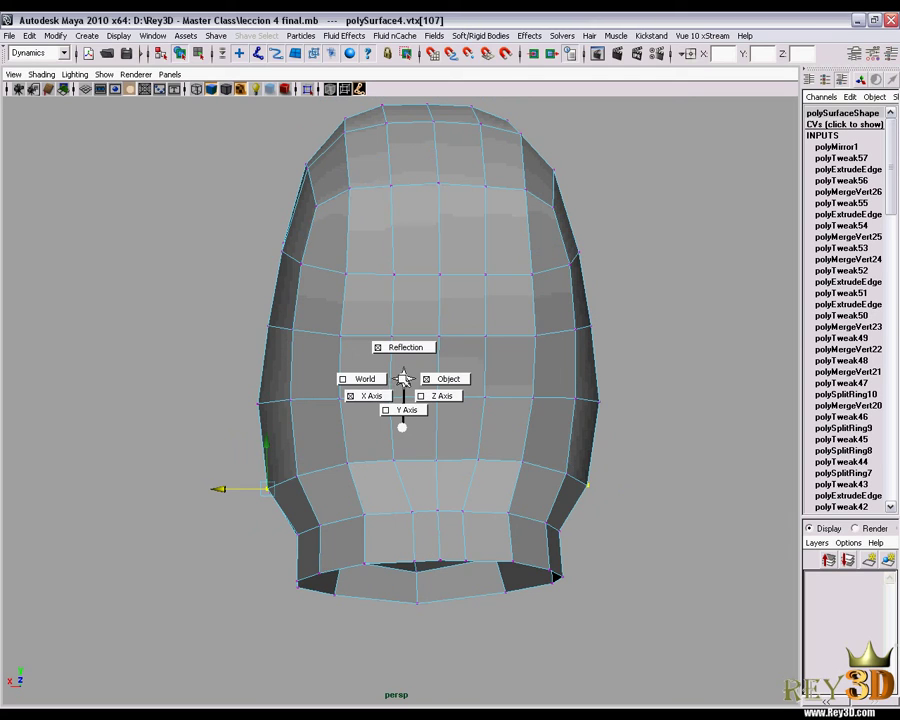
Step: Pull the paired side vertices inward along X to narrow and even the back-of-head silhouette
left_click_drag(405, 425, 347, 432, "alt")
left_click_drag(197, 481, 238, 467)
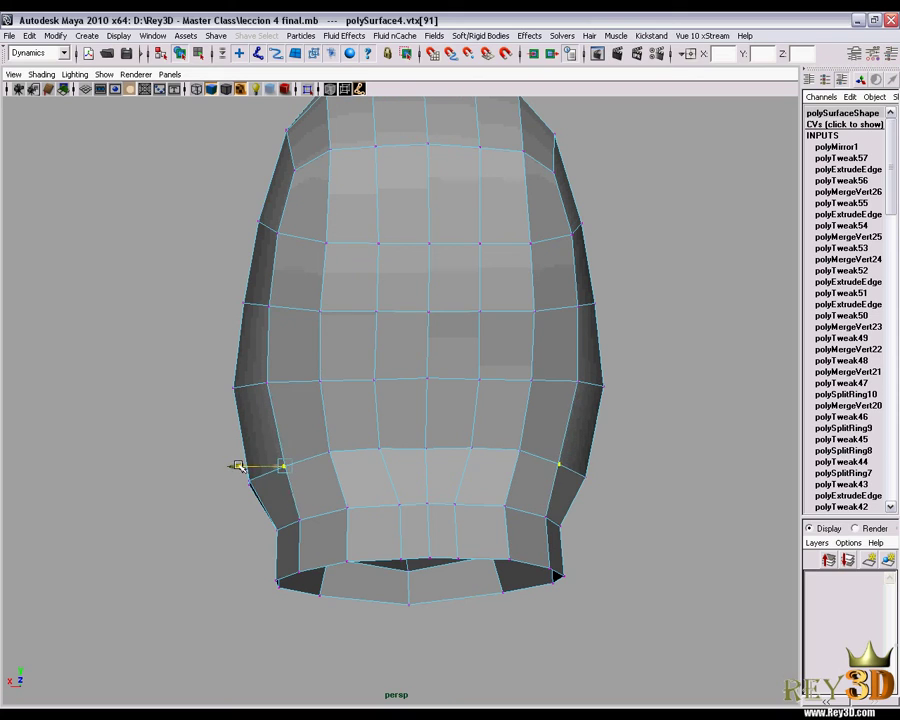
left_click_drag(250, 520, 257, 520)
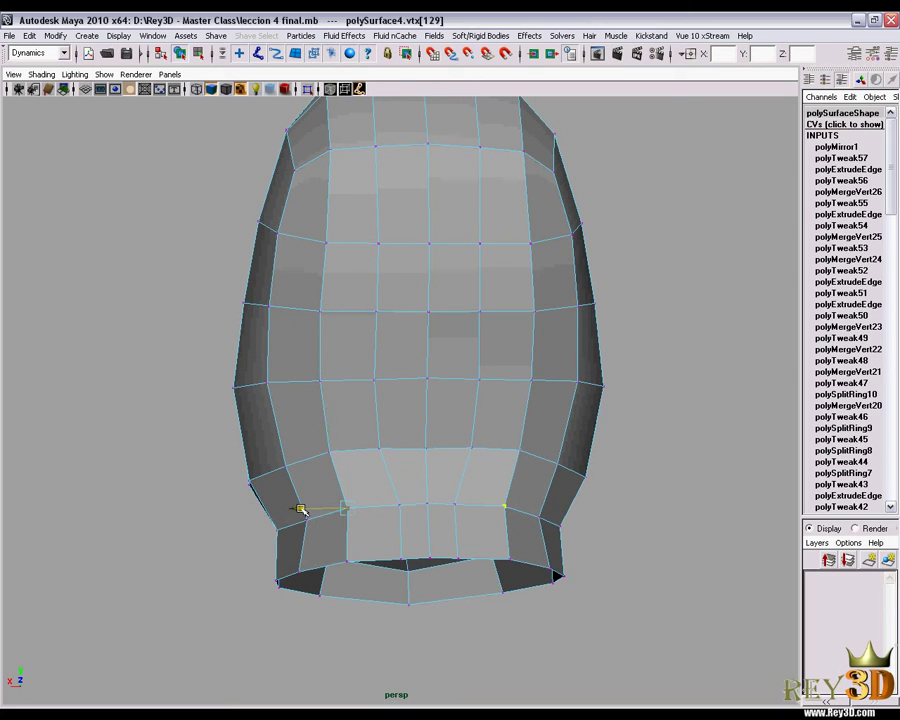
left_click_drag(302, 510, 307, 511)
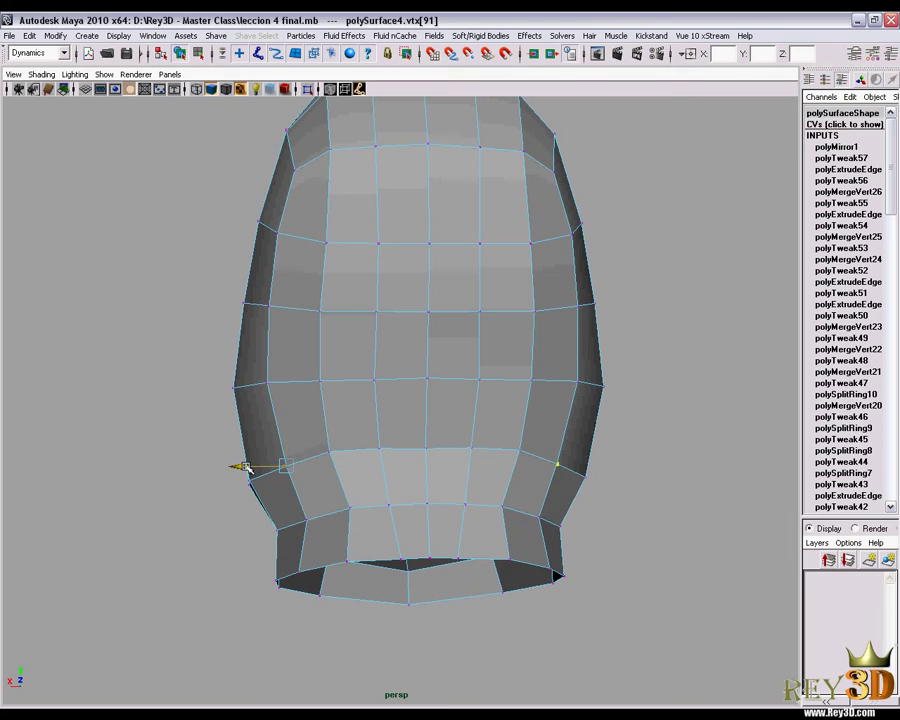
left_click_drag(223, 481, 208, 482)
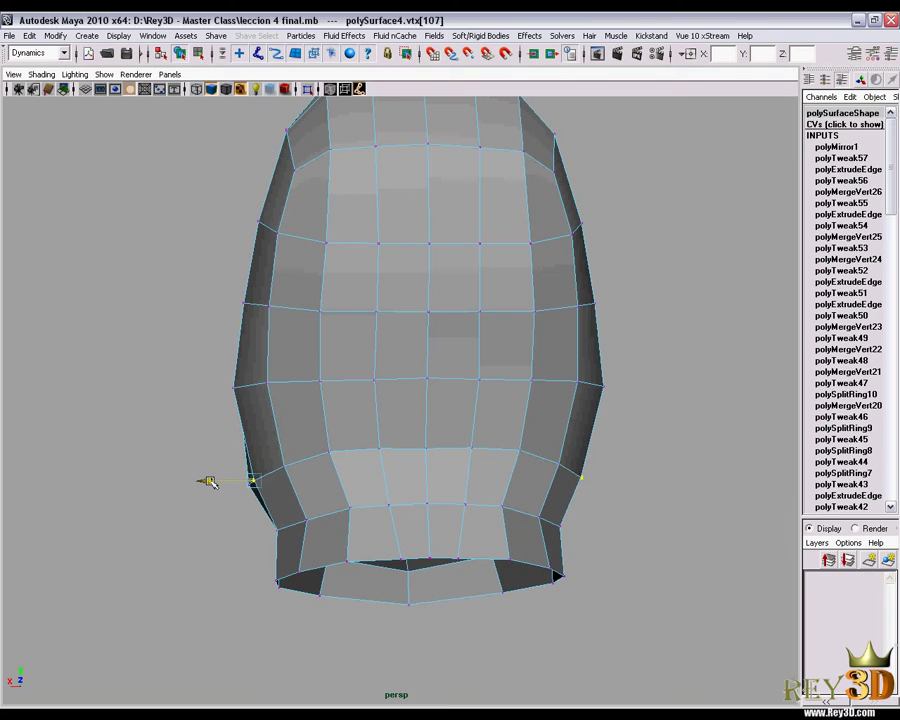
left_click_drag(183, 388, 190, 389)
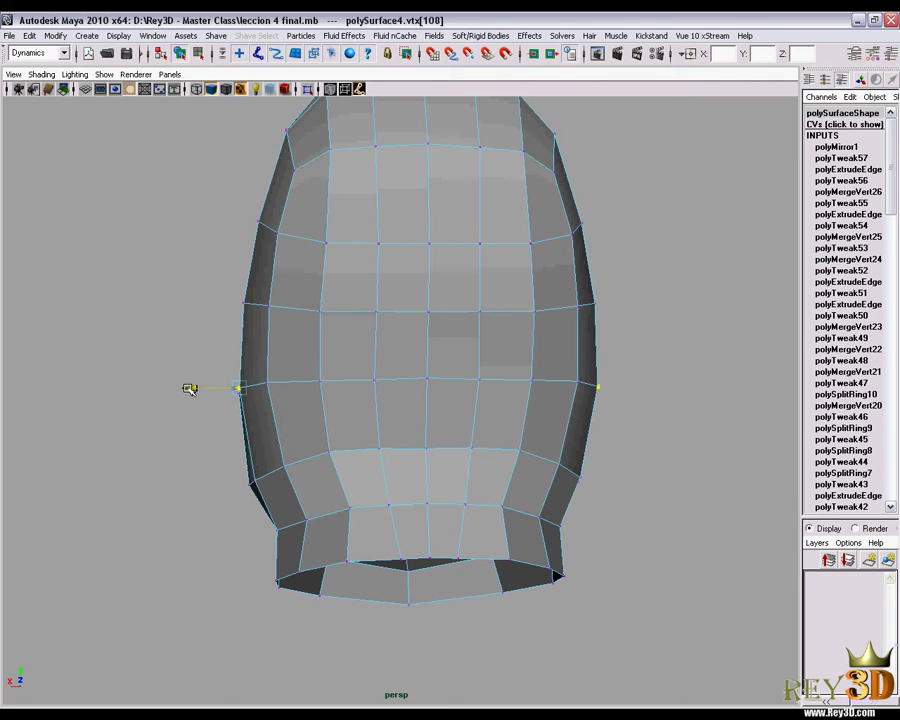
left_click(236, 393)
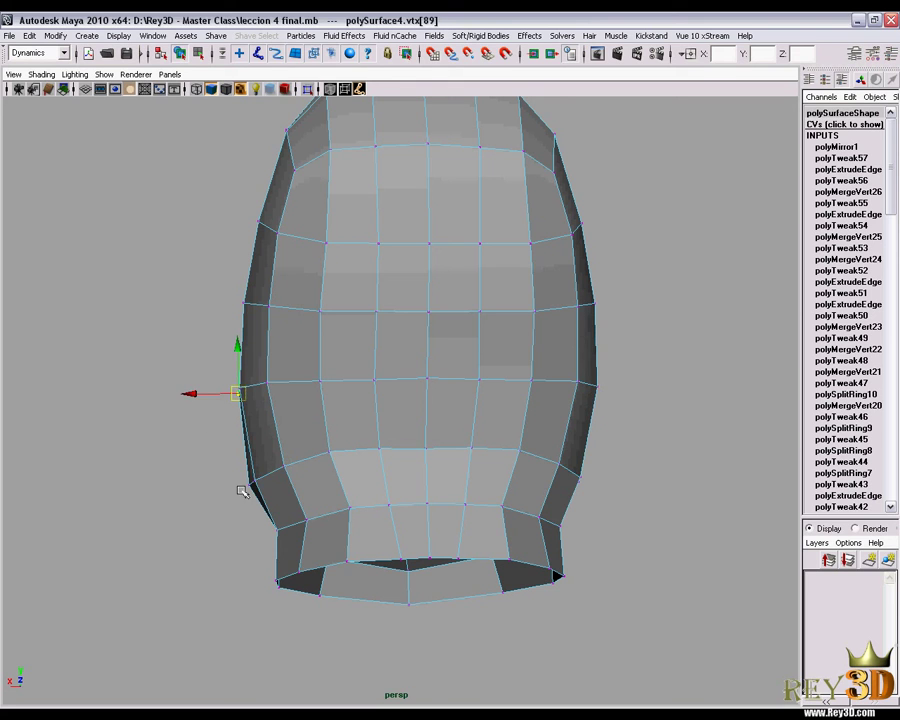
left_click(249, 486)
Step: Preview the head smoothed (3) from a three-quarter angle and select the whole mesh
mouse_move(266, 398)
left_mouse_down("alt")
mouse_move(325, 430)
mouse_move(261, 558)
mouse_move(241, 502)
mouse_move(407, 372)
mouse_move(396, 366)
mouse_move(404, 364)
mouse_move(402, 424)
mouse_move(410, 404)
mouse_move(460, 450)
mouse_move(457, 473)
mouse_move(494, 477)
mouse_move(560, 455)
mouse_move(623, 394)
mouse_move(527, 374)
mouse_move(412, 374)
mouse_move(376, 434)
mouse_move(504, 388)
mouse_move(490, 335)
left_mouse_up("alt")
key("3")
left_click(687, 309)
mouse_move(687, 309)
left_mouse_down("alt")
mouse_move(689, 426)
mouse_move(612, 418)
mouse_move(619, 408)
mouse_move(601, 432)
mouse_move(457, 450)
mouse_move(514, 505)
mouse_move(495, 510)
mouse_move(484, 509)
mouse_move(476, 434)
mouse_move(484, 424)
mouse_move(385, 441)
mouse_move(410, 440)
mouse_move(520, 484)
mouse_move(554, 471)
mouse_move(535, 482)
mouse_move(515, 460)
mouse_move(410, 424)
mouse_move(392, 376)
left_mouse_up("alt")
left_click(495, 510)
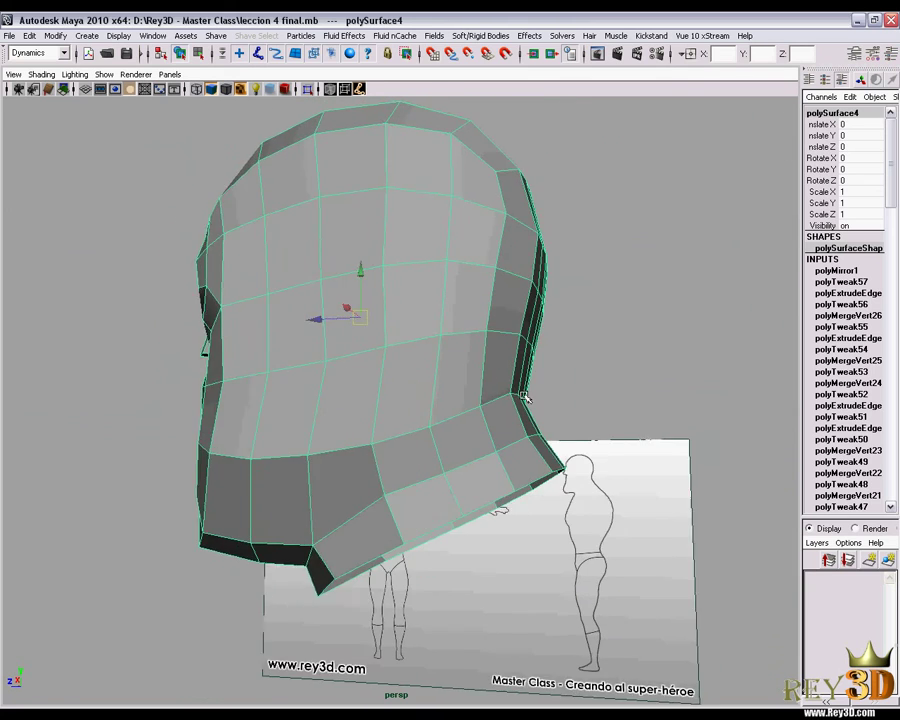
Step: Select the neck's bottom edge loop with Reflection enabled for symmetric edits
right_click_drag(392, 376, 396, 344)
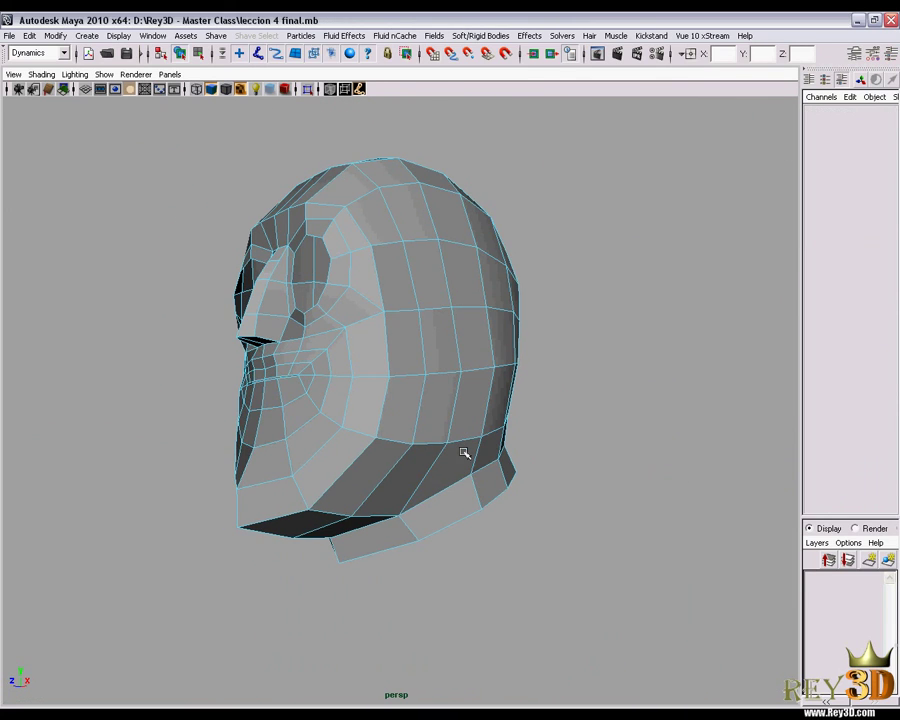
left_click_drag(465, 481, 474, 525, "alt")
left_click(472, 524)
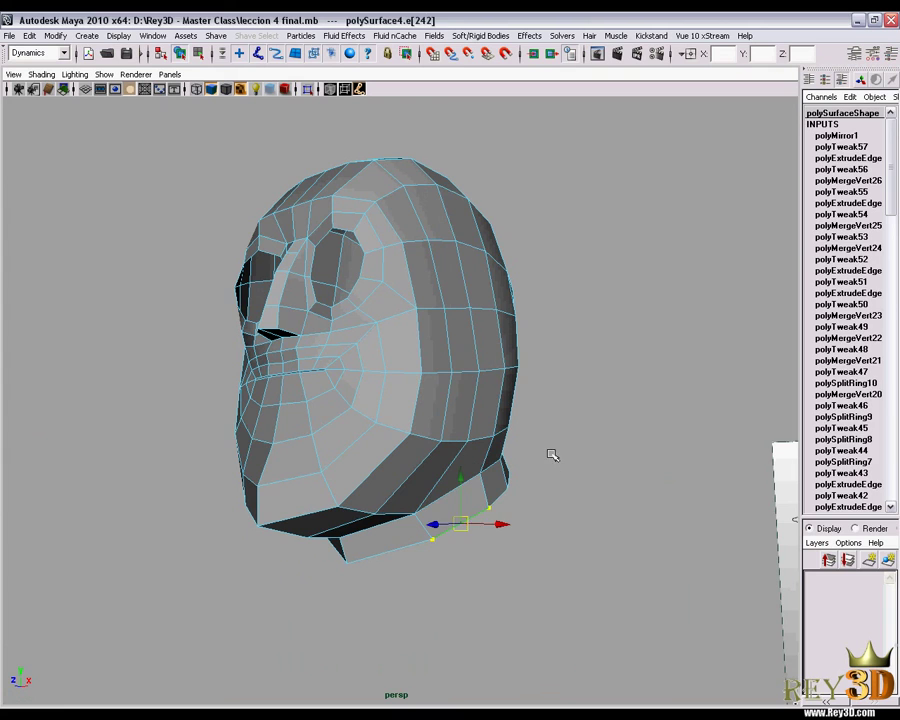
mouse_move(550, 454)
left_mouse_down("alt")
mouse_move(662, 432)
mouse_move(534, 452)
mouse_move(440, 405)
mouse_move(438, 343)
left_mouse_up("alt")
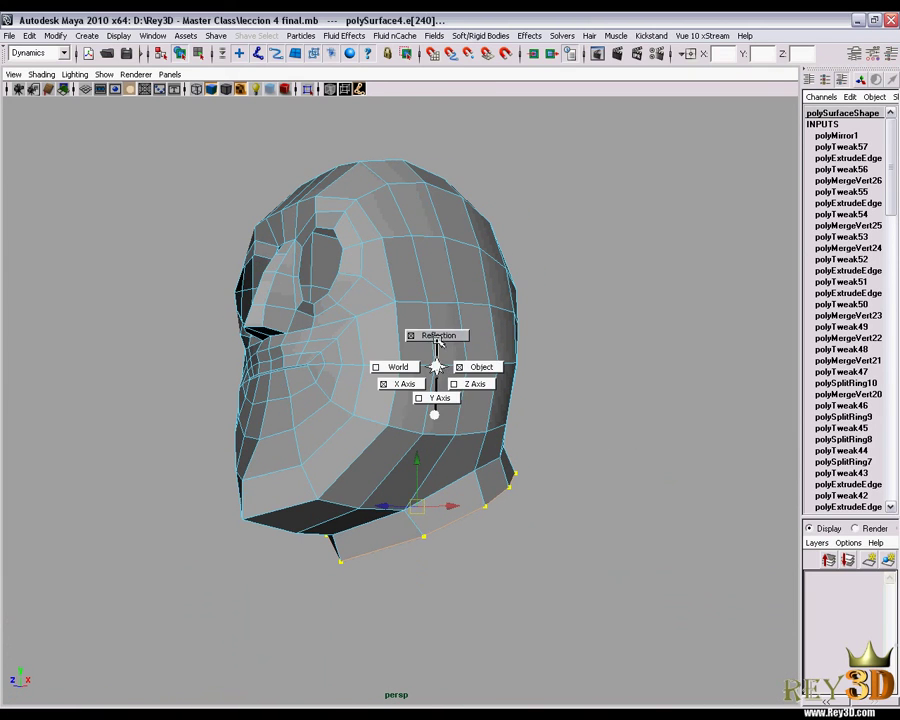
mouse_move(452, 426)
left_mouse_down("alt")
mouse_move(516, 412)
mouse_move(514, 446)
left_mouse_up("alt")
Step: In front view, drag the bottom neck edge outward along X into a broad collar
key("space")
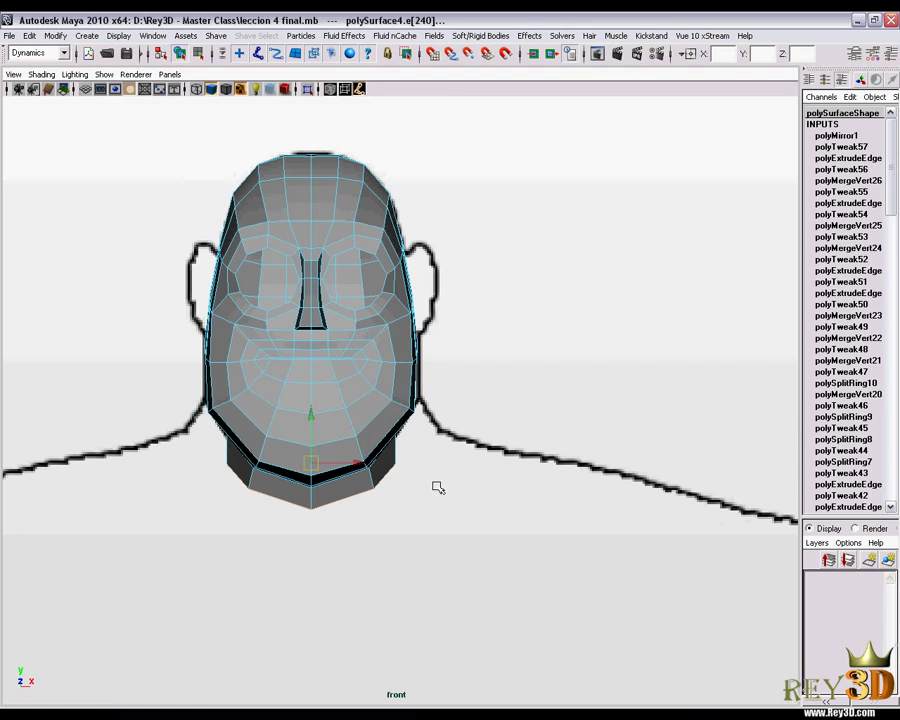
right_click_drag(388, 452, 383, 477, "alt")
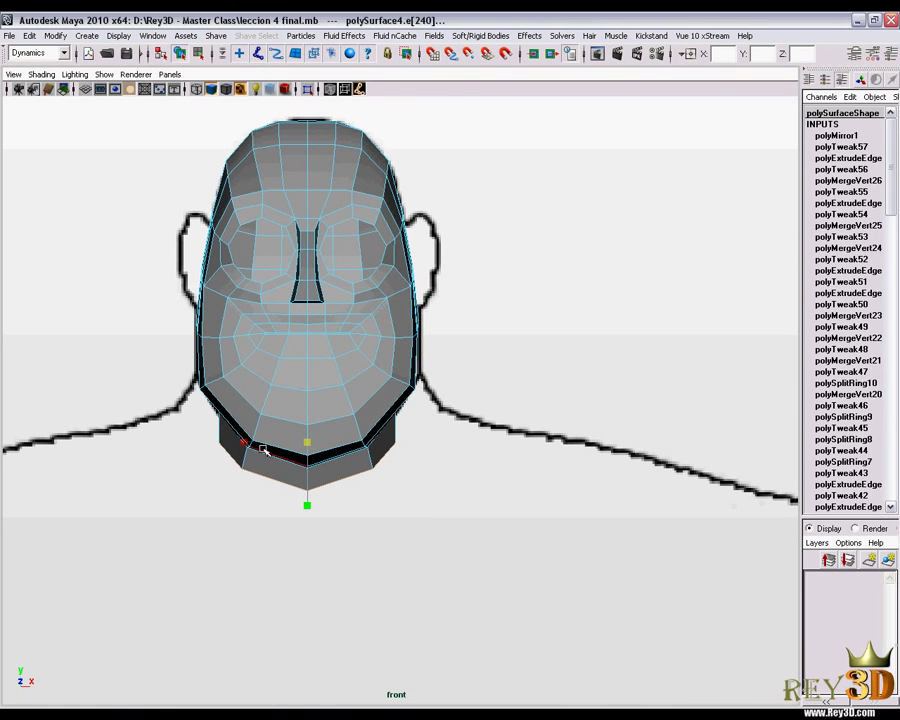
mouse_move(242, 443)
left_mouse_down()
mouse_move(175, 445)
mouse_move(190, 449)
left_mouse_up()
Step: Return to the perspective view and orbit around to the side of the head
key("space")
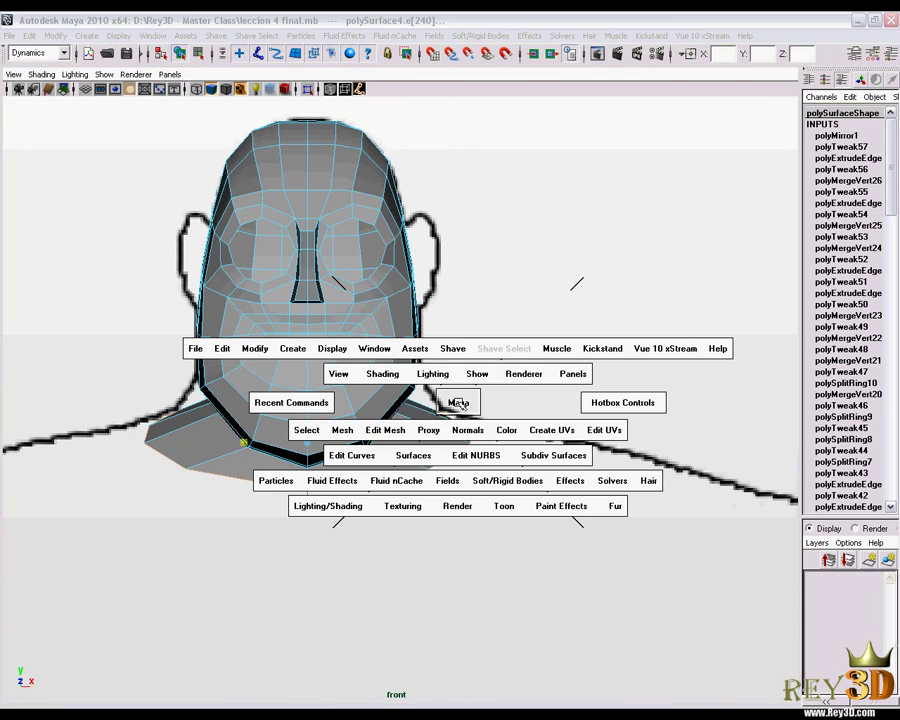
left_click(457, 400)
mouse_move(551, 418)
left_mouse_down("alt")
mouse_move(510, 455)
mouse_move(271, 264)
mouse_move(471, 468)
left_mouse_up("alt")
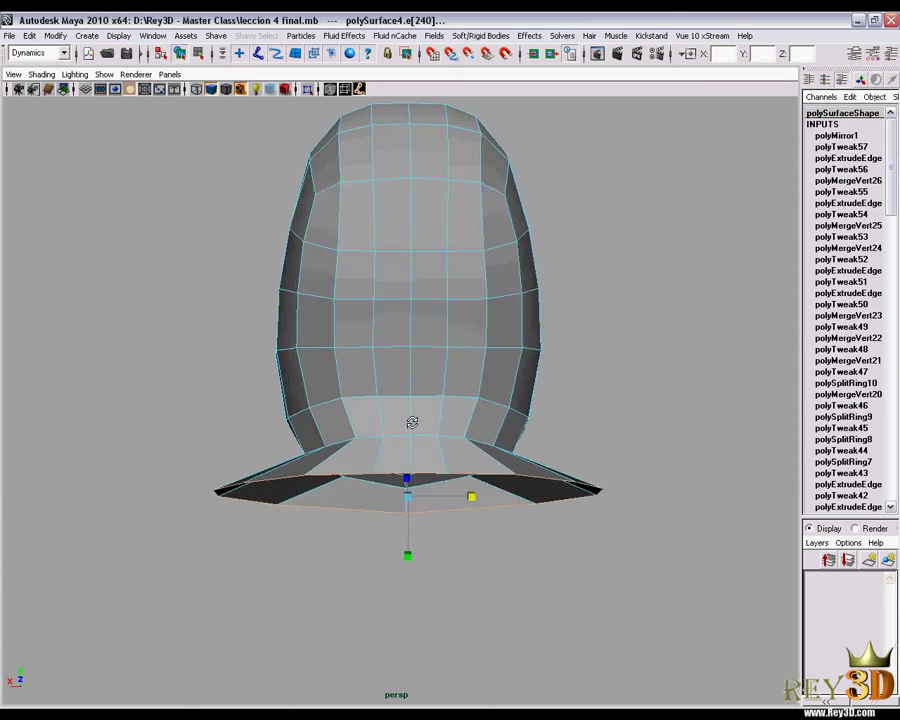
mouse_move(410, 424)
left_mouse_down("alt")
mouse_move(572, 402)
mouse_move(616, 407)
left_mouse_up("alt")
key("space")
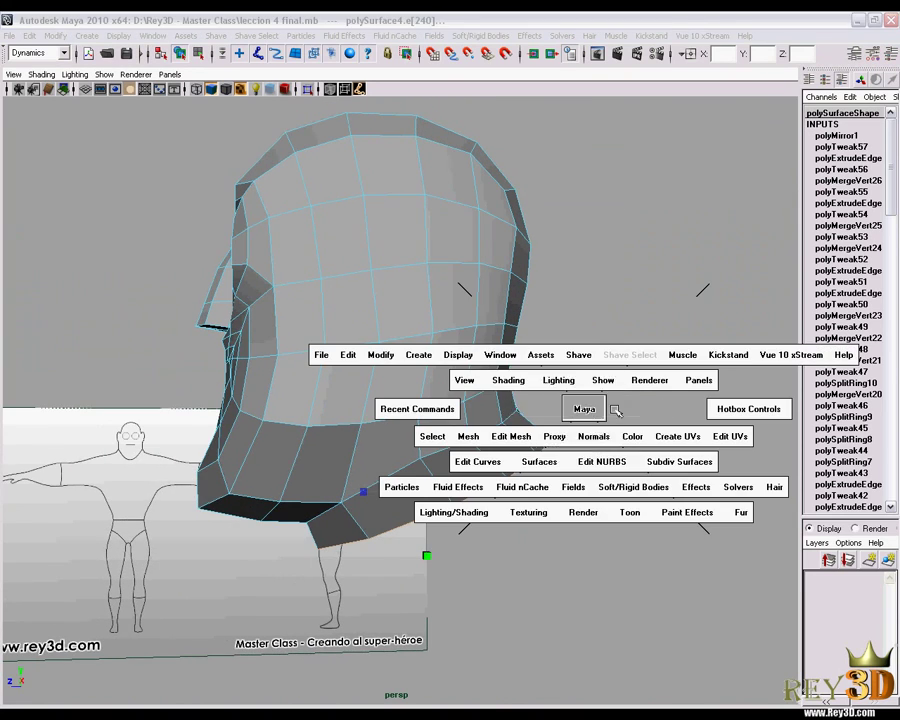
Step: In side view, lift the neck's lower edge up and back and select the back-of-neck vertices
scroll(500, 467, "up", 3)
scroll(430, 460, "up", 1)
scroll(390, 450, "up", 1)
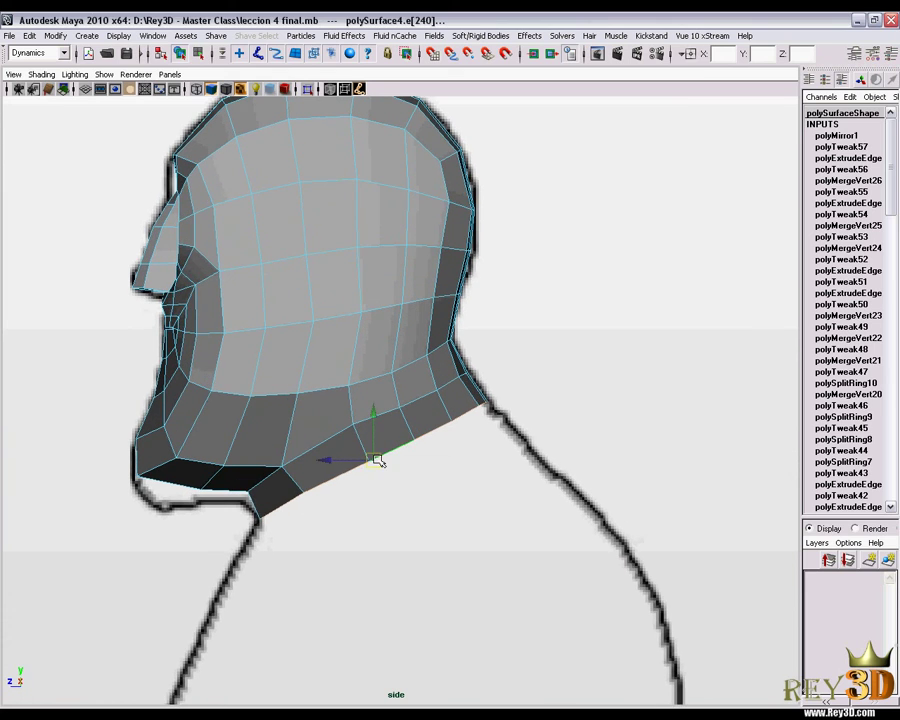
left_click_drag(376, 460, 371, 453)
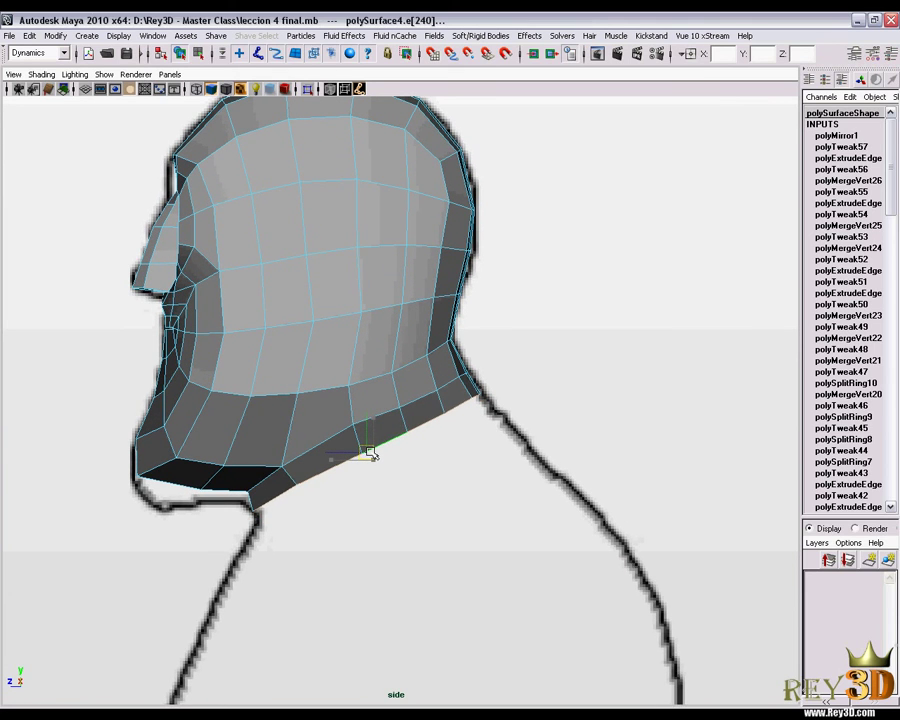
scroll(522, 428, "up", 2)
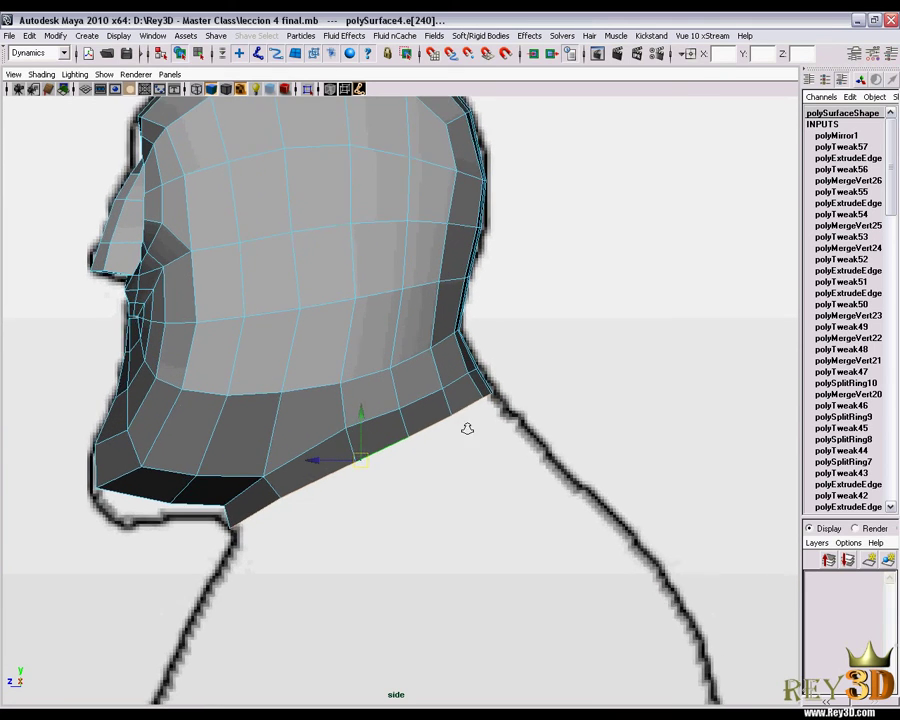
right_click_drag(428, 340, 386, 336)
left_click_drag(481, 372, 497, 392)
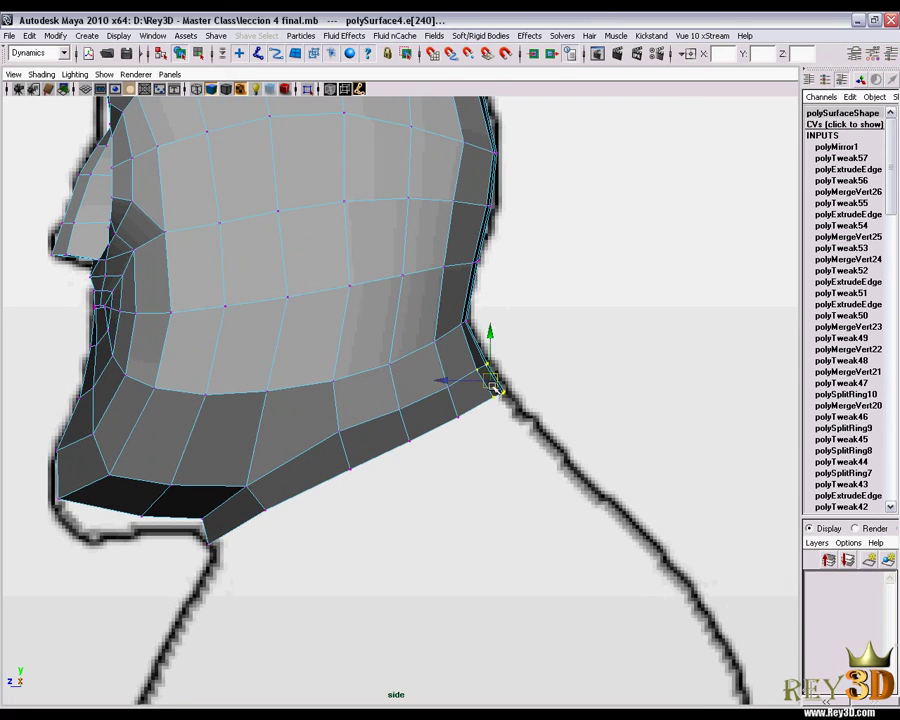
left_click(502, 393)
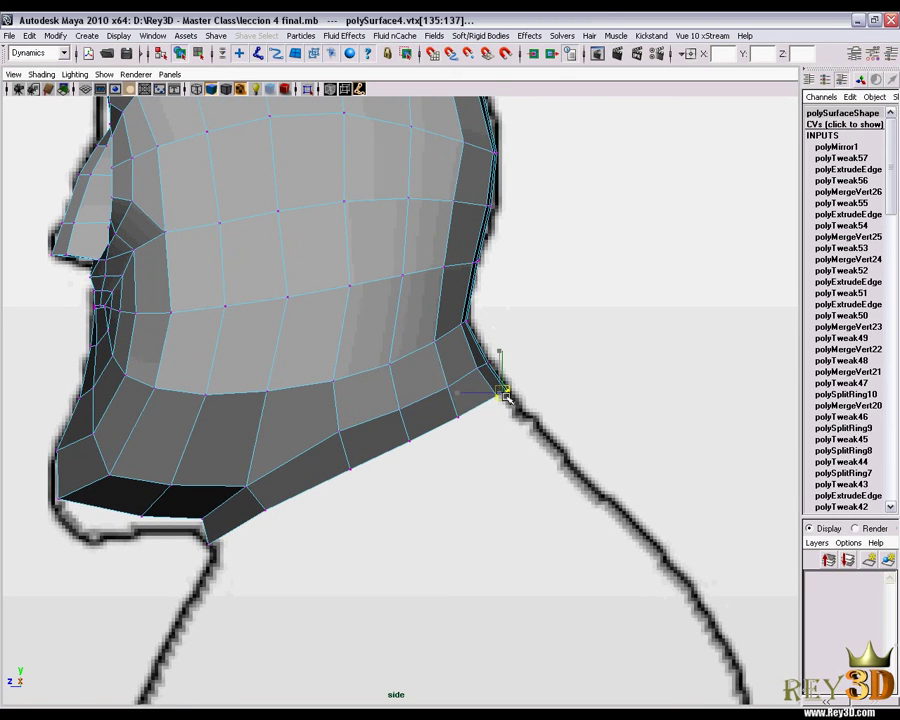
middle_click_drag(318, 505, 354, 490, "alt")
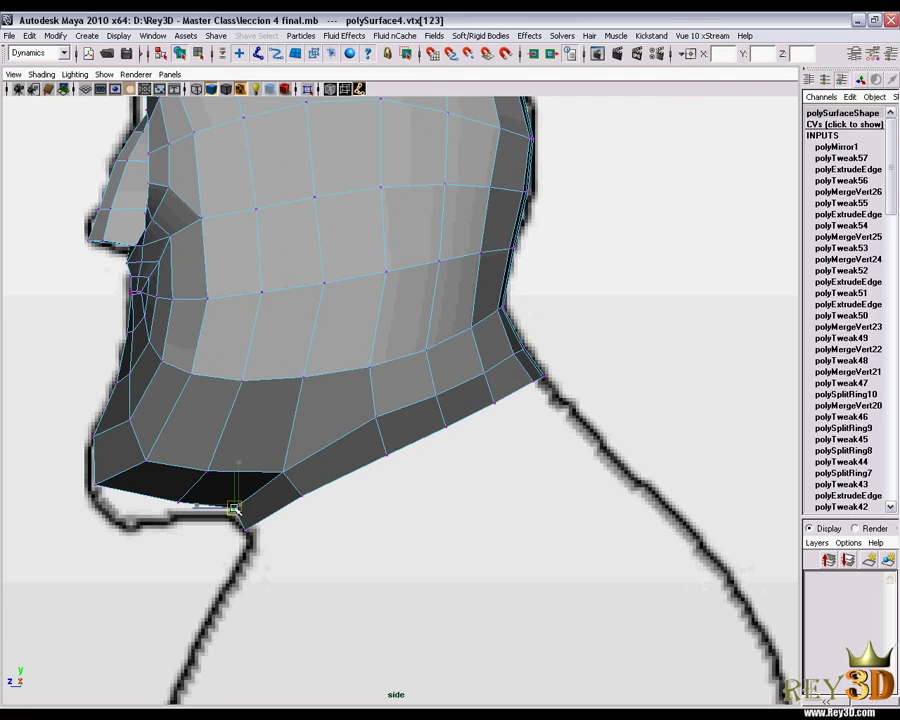
Step: Move the jaw, chin and cheek vertices onto the side reference outline
left_click_drag(234, 509, 248, 535)
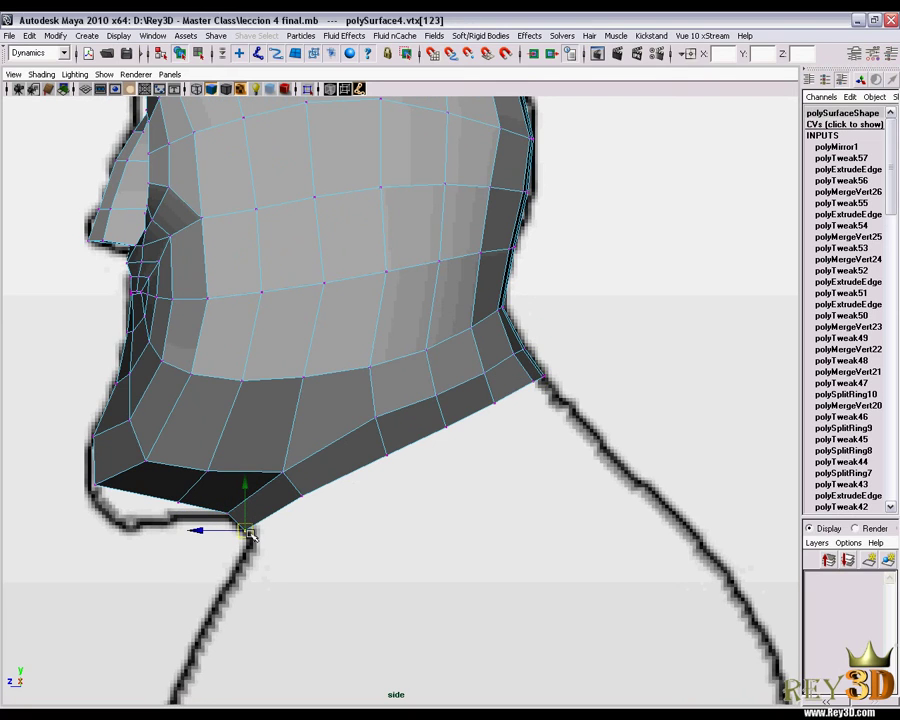
left_click(249, 533)
middle_click_drag(168, 500, 133, 513)
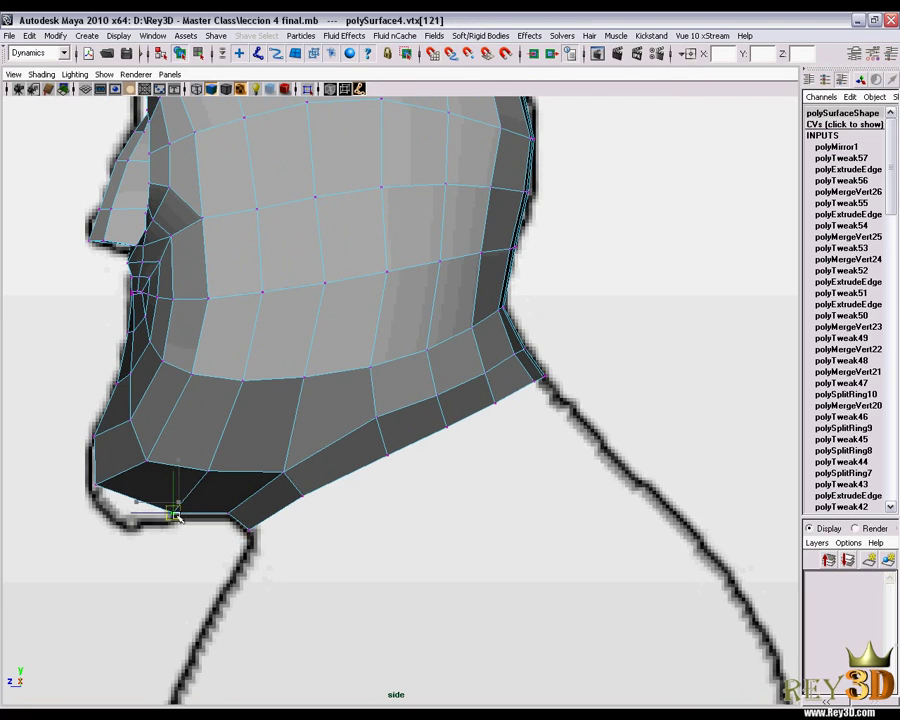
left_click_drag(123, 516, 98, 505)
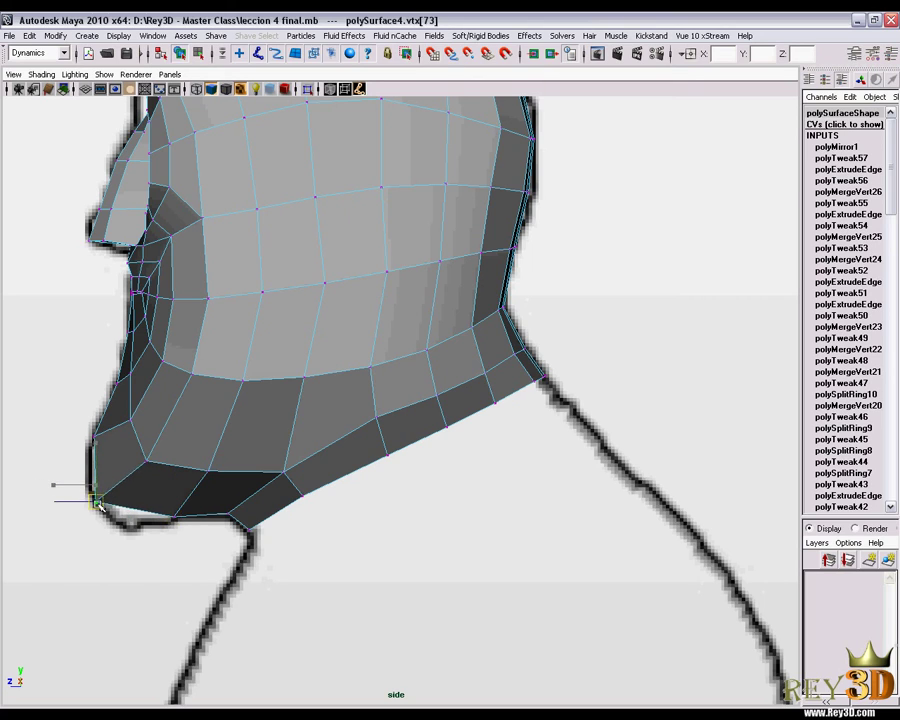
left_click(155, 462)
left_click(200, 374)
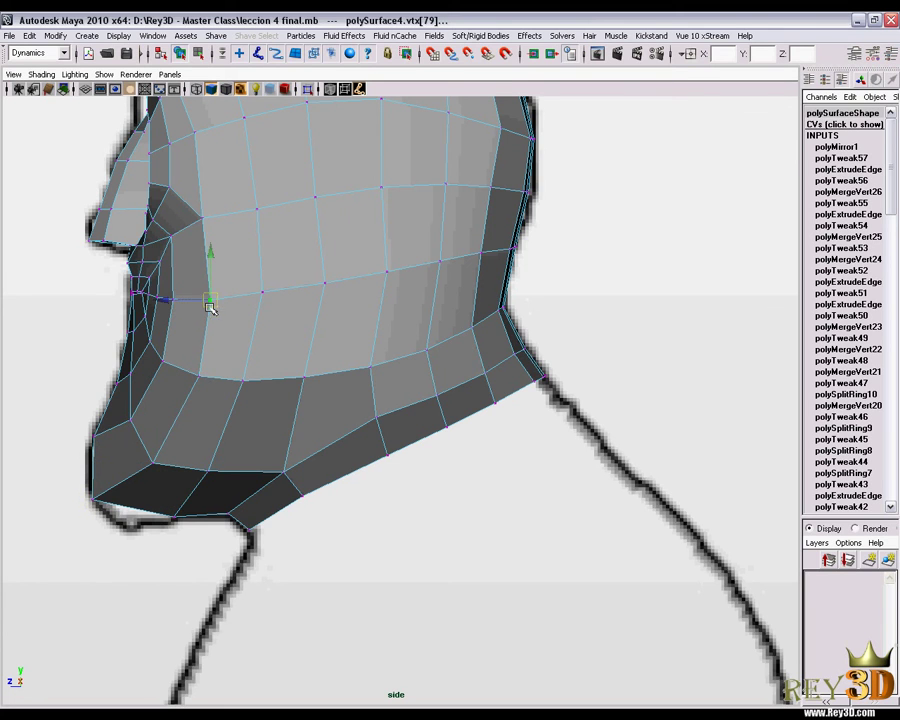
Step: Zoom out and switch to the perspective view facing the smoothed head
scroll(210, 305, "up", 2)
scroll(226, 424, "down", 2)
scroll(246, 432, "down", 1)
scroll(237, 432, "down", 1)
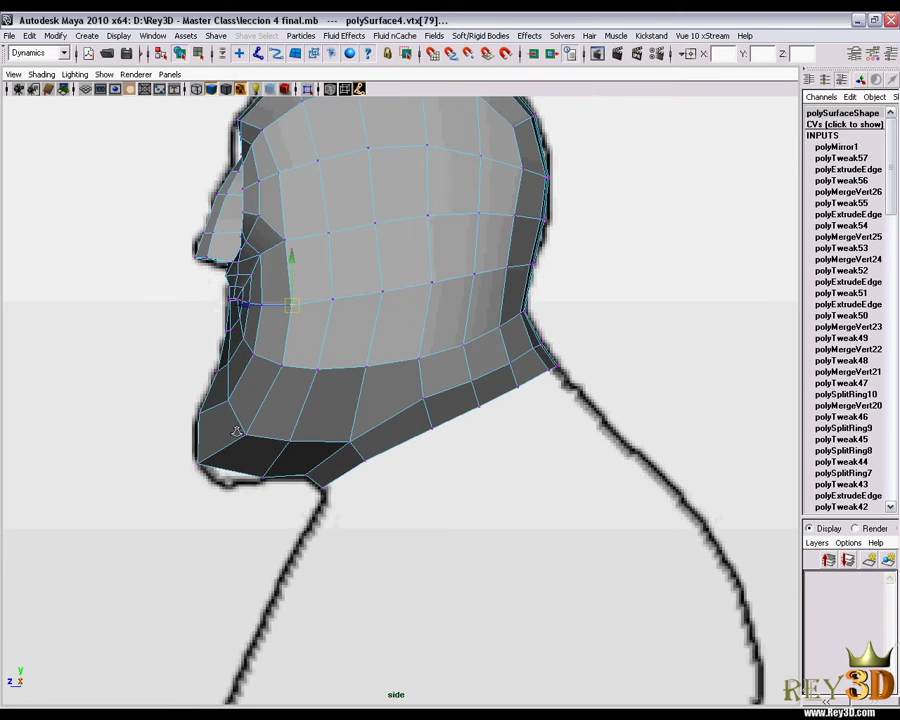
scroll(315, 449, "down", 1)
scroll(382, 420, "down", 1)
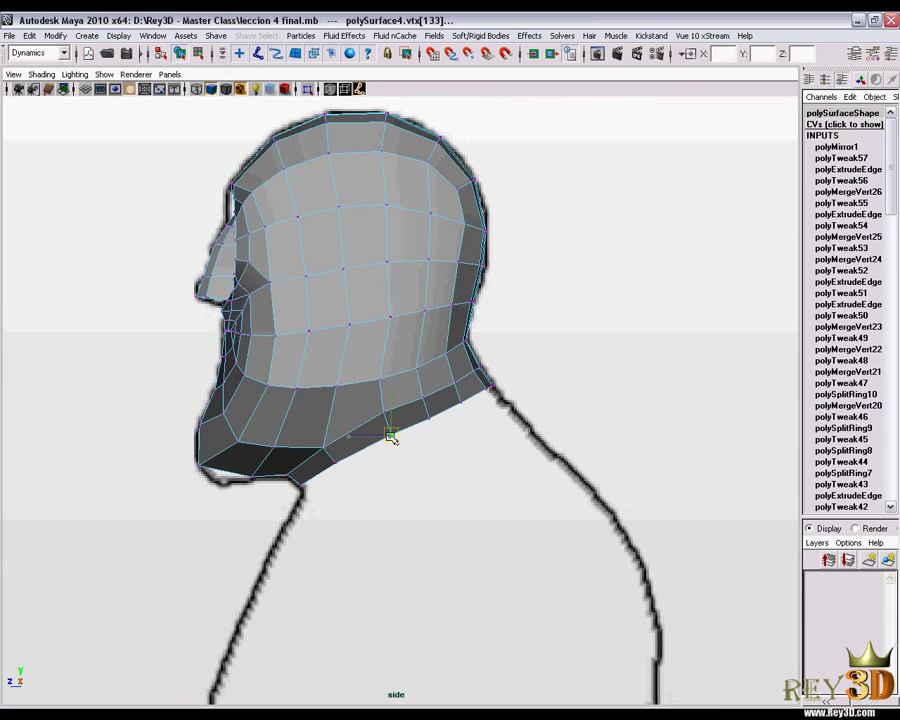
key("space")
left_click_drag(452, 386, 464, 400)
mouse_move(406, 396)
left_mouse_down("alt")
mouse_move(564, 380)
mouse_move(444, 403)
left_mouse_up("alt")
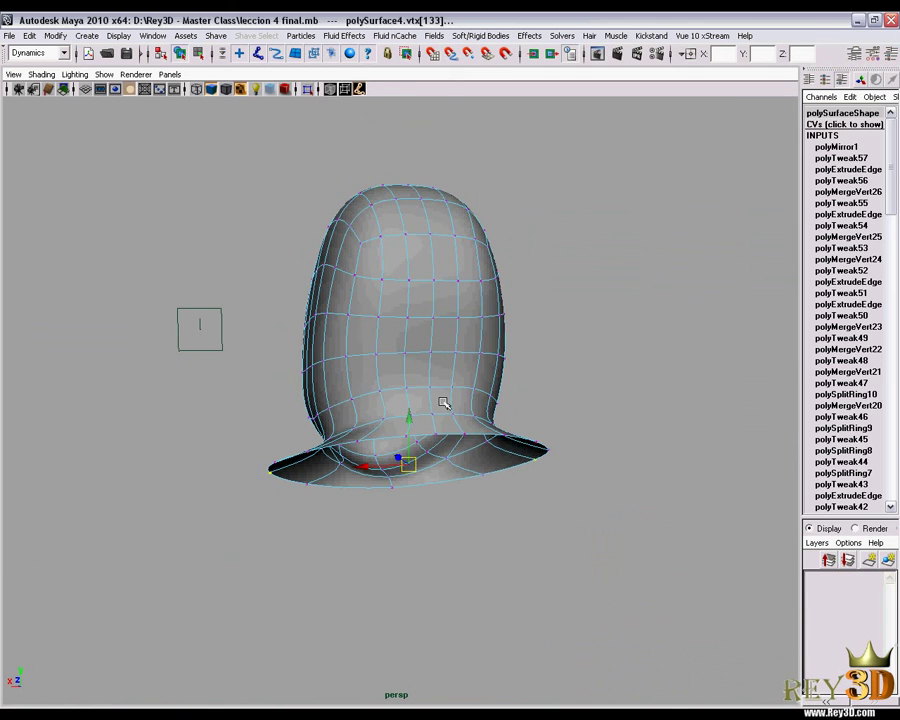
Step: Tumble around the smoothed head to inspect it from several angles, then reselect the head mesh
left_click(490, 412)
mouse_move(490, 412)
left_mouse_down("alt")
mouse_move(621, 396)
mouse_move(520, 392)
mouse_move(635, 392)
mouse_move(426, 412)
mouse_move(408, 460)
mouse_move(635, 420)
mouse_move(554, 436)
mouse_move(558, 370)
mouse_move(450, 386)
mouse_move(434, 376)
left_mouse_up("alt")
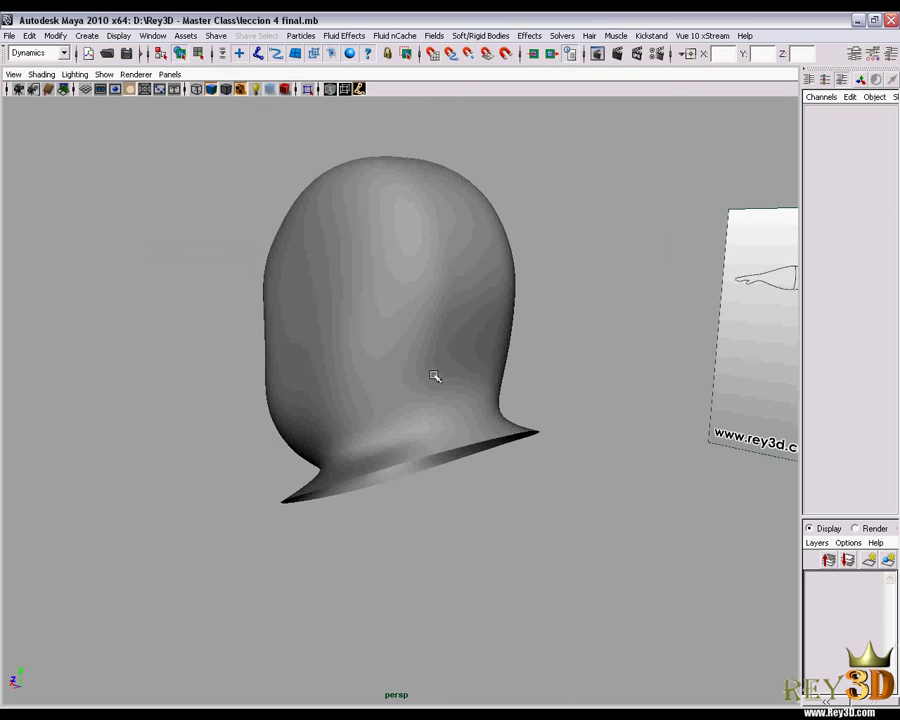
mouse_move(396, 425)
left_mouse_down("alt")
mouse_move(408, 402)
mouse_move(512, 368)
mouse_move(426, 398)
mouse_move(258, 327)
mouse_move(394, 374)
mouse_move(534, 376)
mouse_move(309, 378)
mouse_move(444, 362)
mouse_move(466, 386)
mouse_move(385, 375)
mouse_move(400, 440)
mouse_move(446, 446)
mouse_move(418, 390)
mouse_move(400, 376)
mouse_move(480, 372)
mouse_move(432, 363)
mouse_move(352, 392)
left_mouse_up("alt")
left_click(408, 402)
left_click(258, 327)
left_click(372, 376)
Step: Return to the low-poly mesh in vertex mode and reposition a vertex at the neck junction
key("1")
key("F8")
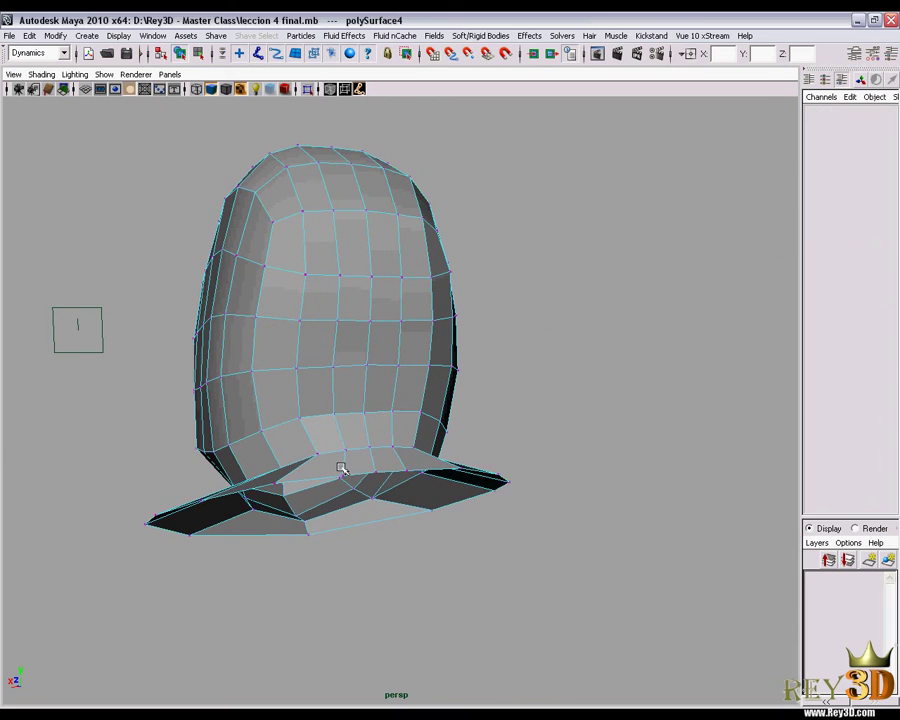
scroll(398, 384, "up", 3)
middle_click_drag(398, 384, 380, 327, "alt")
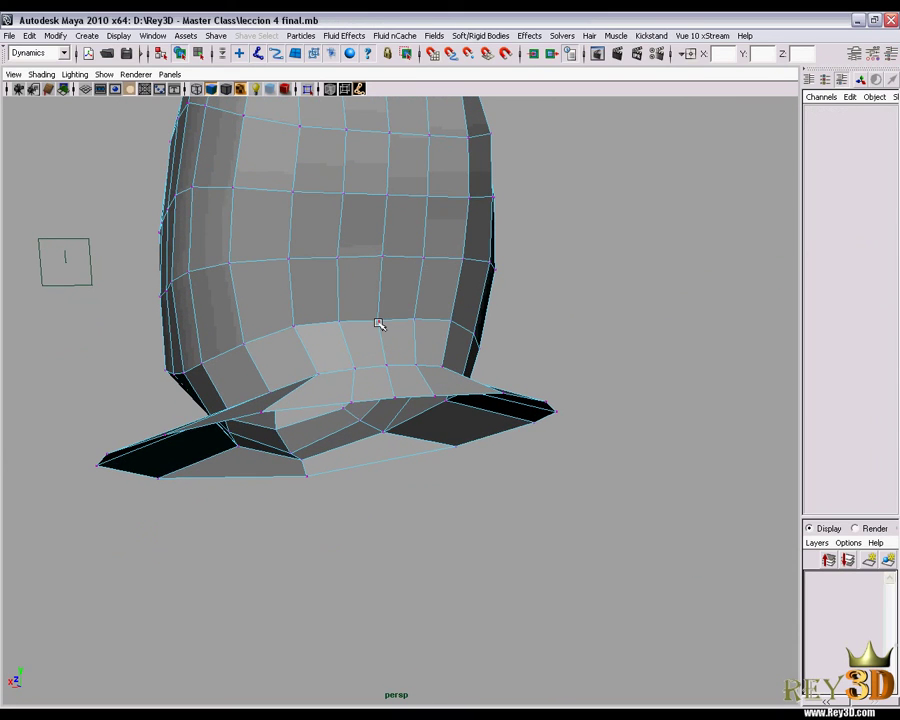
left_click(378, 322)
Step: Check the reshaped lower head and neck base from below, the front and the side
left_click_drag(393, 376, 411, 390, "alt")
left_click_drag(369, 360, 385, 349, "alt")
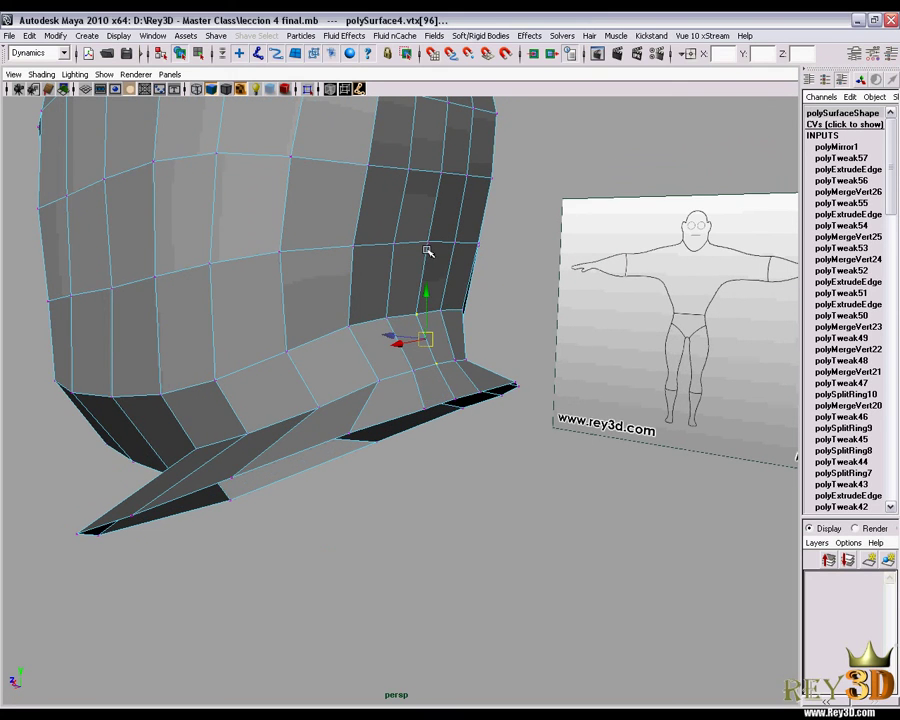
mouse_move(428, 243)
left_mouse_down("alt")
mouse_move(415, 290)
mouse_move(375, 335)
mouse_move(383, 338)
mouse_move(382, 374)
mouse_move(290, 281)
left_mouse_up("alt")
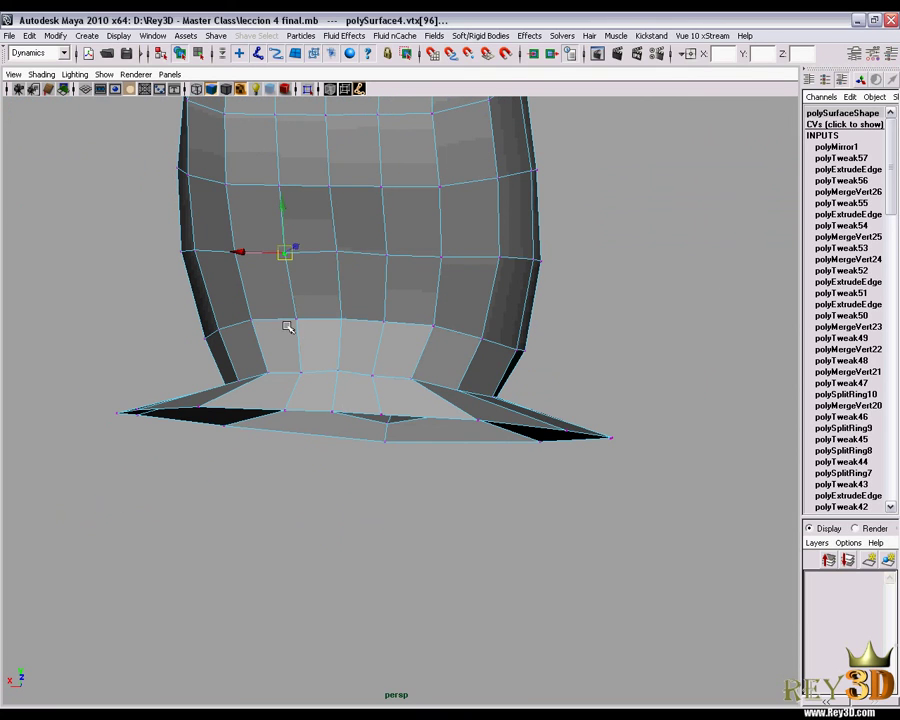
mouse_move(297, 350)
left_mouse_down("alt")
mouse_move(299, 336)
mouse_move(273, 319)
mouse_move(275, 385)
mouse_move(299, 297)
left_mouse_up("alt")
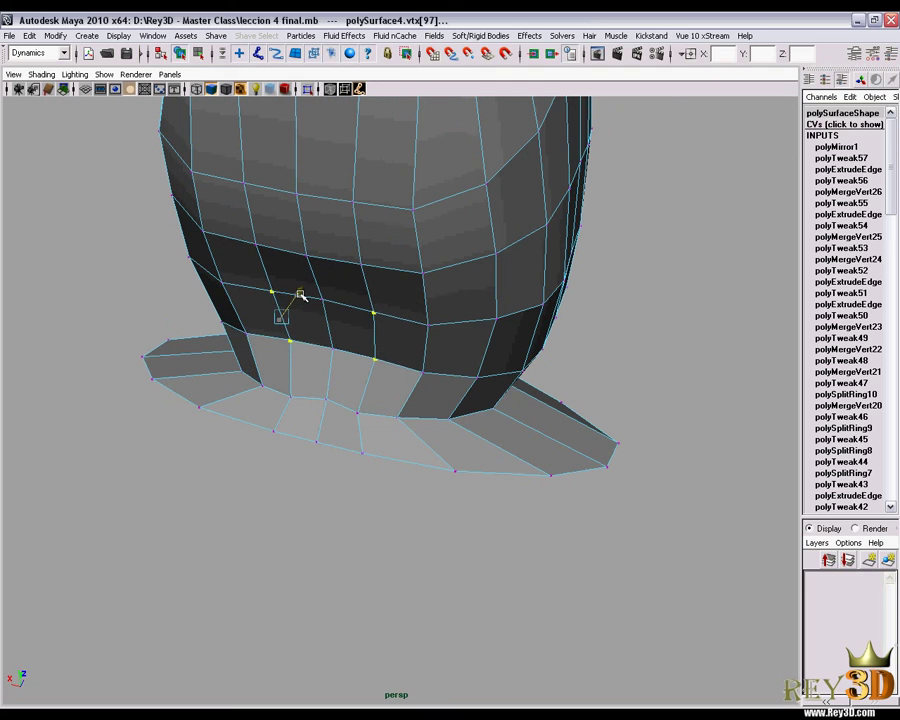
left_click_drag(278, 354, 285, 329, "alt")
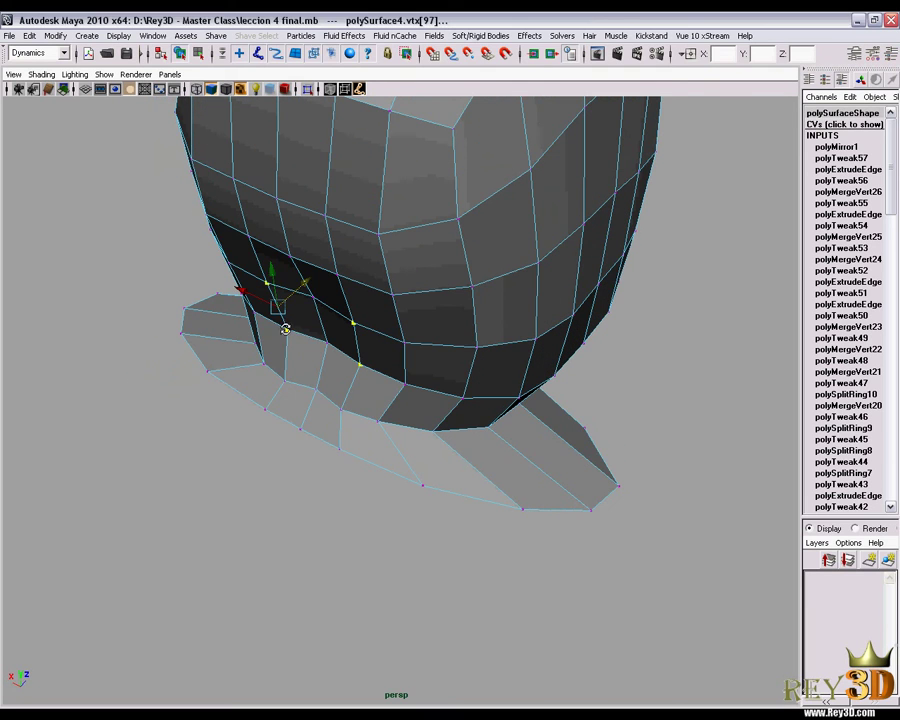
mouse_move(304, 284)
left_mouse_down("alt")
mouse_move(335, 305)
mouse_move(315, 345)
mouse_move(259, 332)
mouse_move(311, 368)
mouse_move(287, 361)
mouse_move(326, 362)
mouse_move(376, 340)
mouse_move(406, 282)
left_mouse_up("alt")
right_click_drag(438, 236, 466, 220)
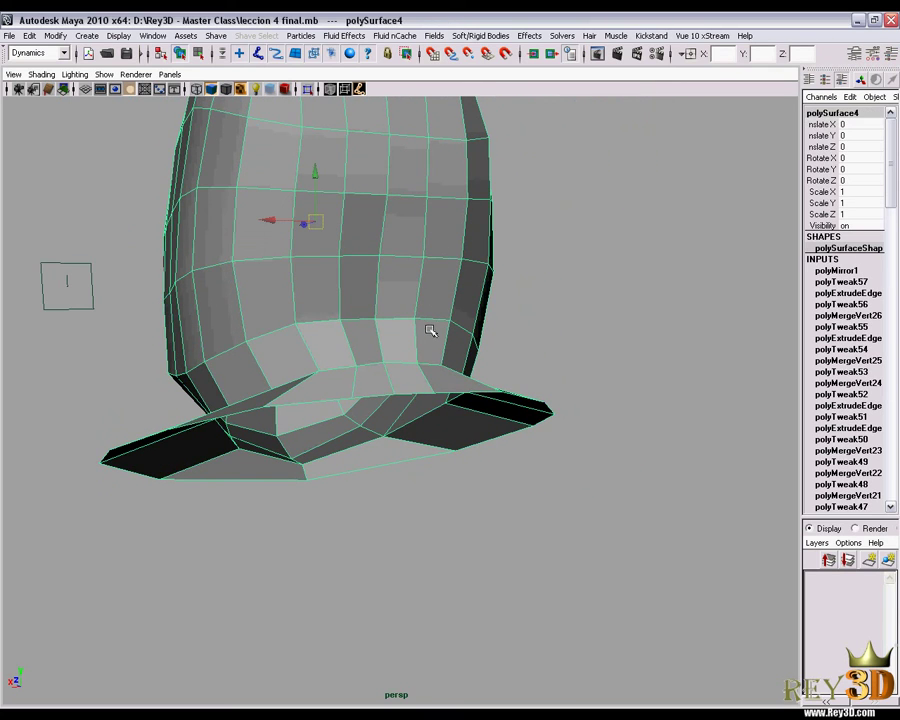
Step: View the head smoothed, then select it and return to the low-poly mesh in vertex mode
key("3")
mouse_move(555, 377)
left_mouse_down("alt")
mouse_move(438, 310)
mouse_move(427, 426)
mouse_move(394, 398)
mouse_move(454, 406)
mouse_move(474, 374)
mouse_move(356, 390)
mouse_move(462, 402)
mouse_move(388, 342)
mouse_move(352, 401)
mouse_move(412, 384)
mouse_move(412, 364)
mouse_move(382, 379)
mouse_move(386, 370)
mouse_move(380, 430)
mouse_move(399, 444)
mouse_move(390, 476)
mouse_move(387, 422)
mouse_move(376, 408)
mouse_move(394, 428)
mouse_move(368, 440)
left_mouse_up("alt")
left_click(378, 370)
key("1")
key("F8")
Step: Adjust a head vertex and frame the crown from a higher, closer angle
left_click(361, 366)
mouse_move(365, 524)
left_mouse_down("alt")
mouse_move(368, 512)
mouse_move(380, 598)
left_mouse_up("alt")
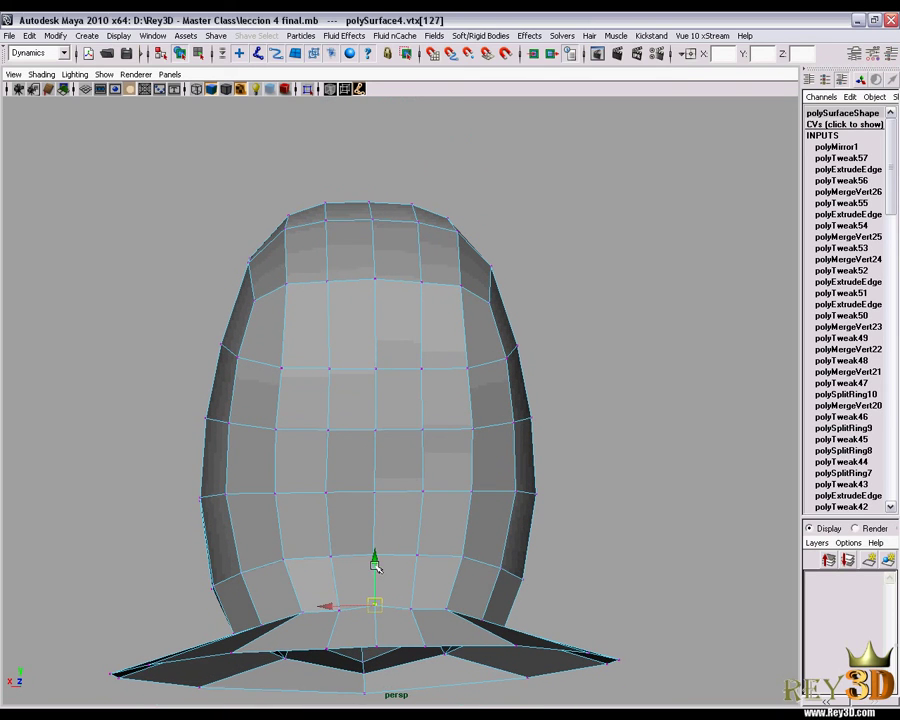
left_click_drag(410, 452, 390, 347, "alt")
right_click_drag(390, 347, 411, 348, "alt")
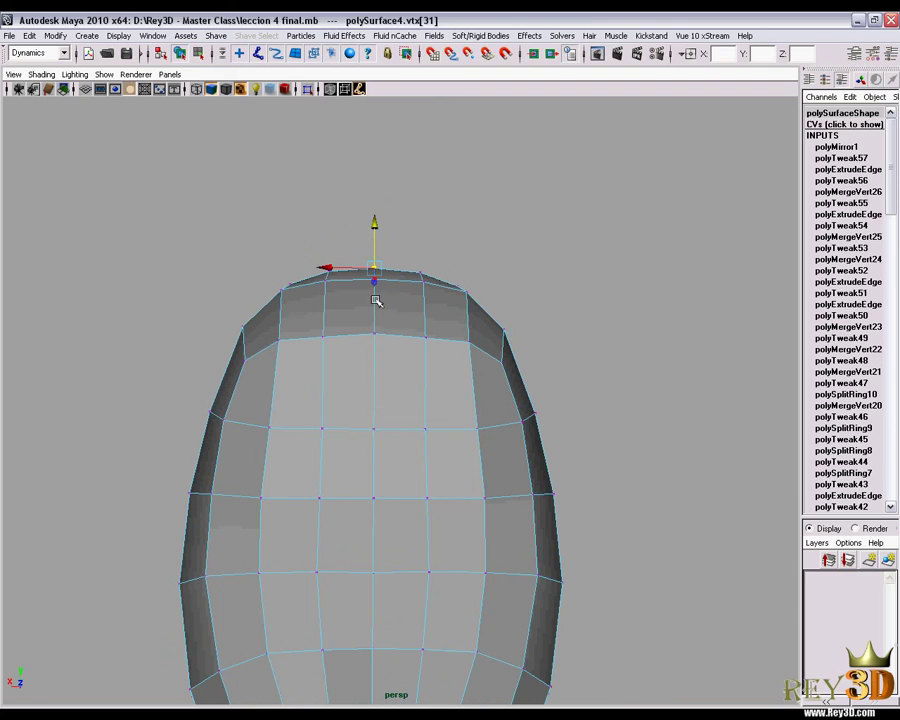
left_click(548, 270)
mouse_move(464, 341)
left_mouse_down("alt")
mouse_move(462, 394)
mouse_move(471, 364)
left_mouse_up("alt")
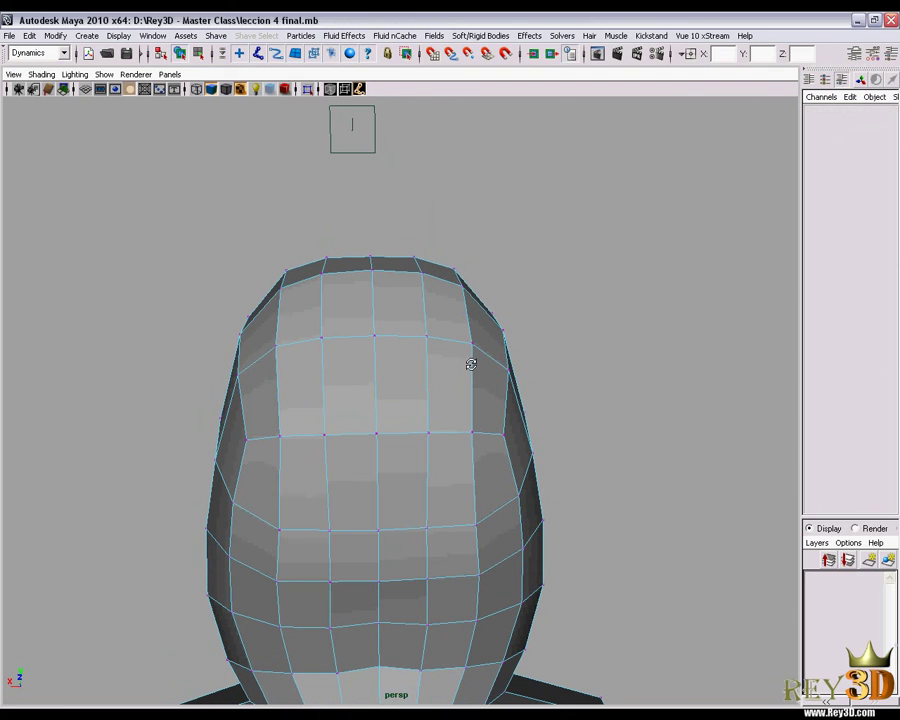
mouse_move(377, 273)
left_mouse_down("alt")
mouse_move(371, 254)
mouse_move(381, 232)
mouse_move(390, 324)
mouse_move(394, 214)
left_mouse_up("alt")
Step: Select and reposition the top-centre crown vertices, checking the rounder top from the front
left_click(372, 250)
left_click(394, 214)
left_click(373, 243)
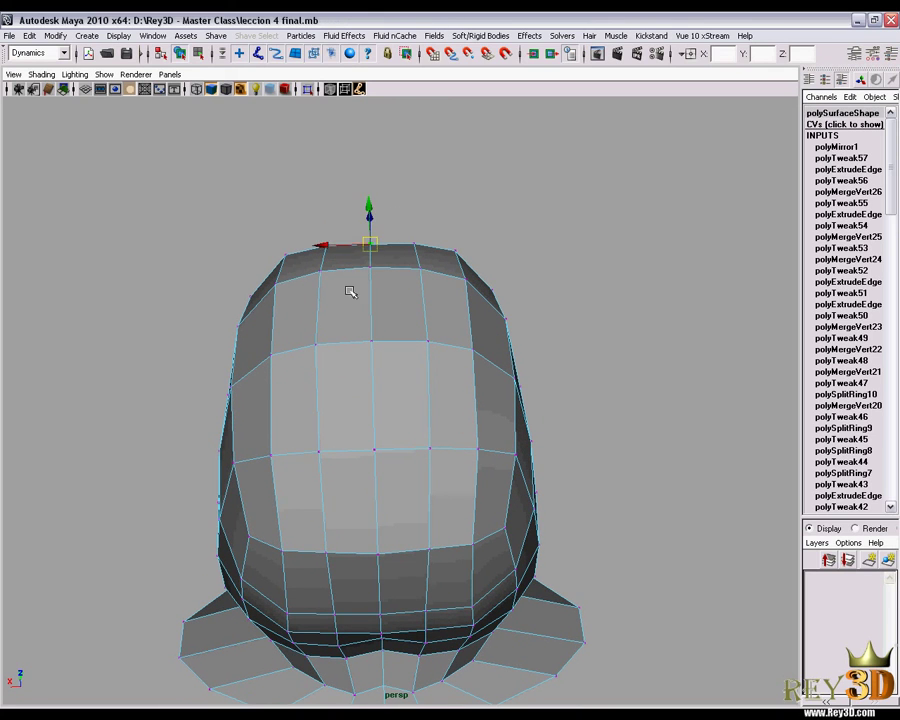
mouse_move(350, 289)
left_mouse_down("alt")
mouse_move(352, 418)
mouse_move(384, 328)
mouse_move(406, 380)
mouse_move(430, 392)
mouse_move(514, 360)
mouse_move(436, 341)
left_mouse_up("alt")
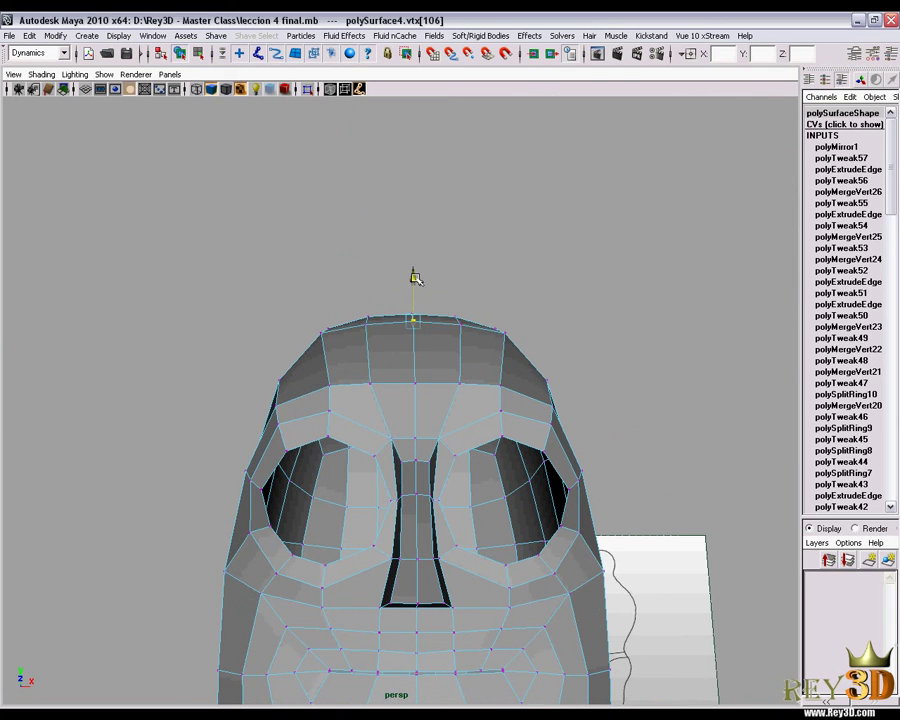
left_click_drag(415, 278, 428, 380, "alt")
left_click(456, 340)
mouse_move(456, 340)
left_mouse_down("alt")
mouse_move(458, 392)
mouse_move(428, 358)
mouse_move(446, 420)
mouse_move(546, 432)
mouse_move(552, 490)
mouse_move(522, 563)
mouse_move(426, 442)
mouse_move(390, 472)
mouse_move(354, 482)
mouse_move(390, 410)
mouse_move(311, 412)
mouse_move(343, 415)
mouse_move(410, 305)
left_mouse_up("alt")
left_click(411, 335)
key("3")
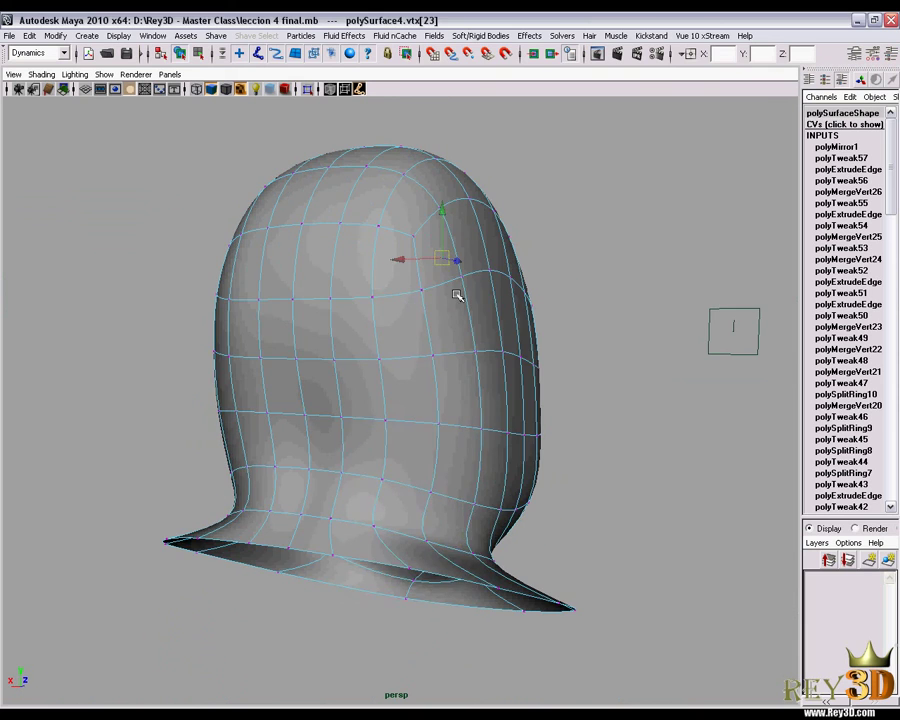
left_click(540, 345)
mouse_move(540, 345)
left_mouse_down("alt")
mouse_move(511, 333)
mouse_move(573, 358)
mouse_move(558, 364)
mouse_move(621, 396)
mouse_move(490, 454)
mouse_move(358, 446)
mouse_move(372, 422)
mouse_move(327, 374)
mouse_move(426, 360)
mouse_move(496, 311)
mouse_move(368, 315)
mouse_move(438, 313)
mouse_move(453, 335)
mouse_move(603, 331)
mouse_move(609, 317)
mouse_move(466, 325)
mouse_move(401, 340)
mouse_move(474, 331)
mouse_move(442, 362)
mouse_move(556, 356)
mouse_move(326, 362)
left_mouse_up("alt")
mouse_move(258, 391)
left_mouse_down("alt")
mouse_move(331, 371)
mouse_move(257, 404)
mouse_move(367, 384)
mouse_move(272, 366)
mouse_move(484, 377)
mouse_move(456, 364)
mouse_move(364, 378)
mouse_move(395, 397)
mouse_move(304, 410)
mouse_move(340, 396)
mouse_move(380, 352)
mouse_move(338, 398)
mouse_move(358, 390)
mouse_move(350, 370)
left_mouse_up("alt")
left_click(296, 412)
left_click(248, 404)
left_click(395, 397)
key("1")
right_click(340, 396)
left_click(300, 396)
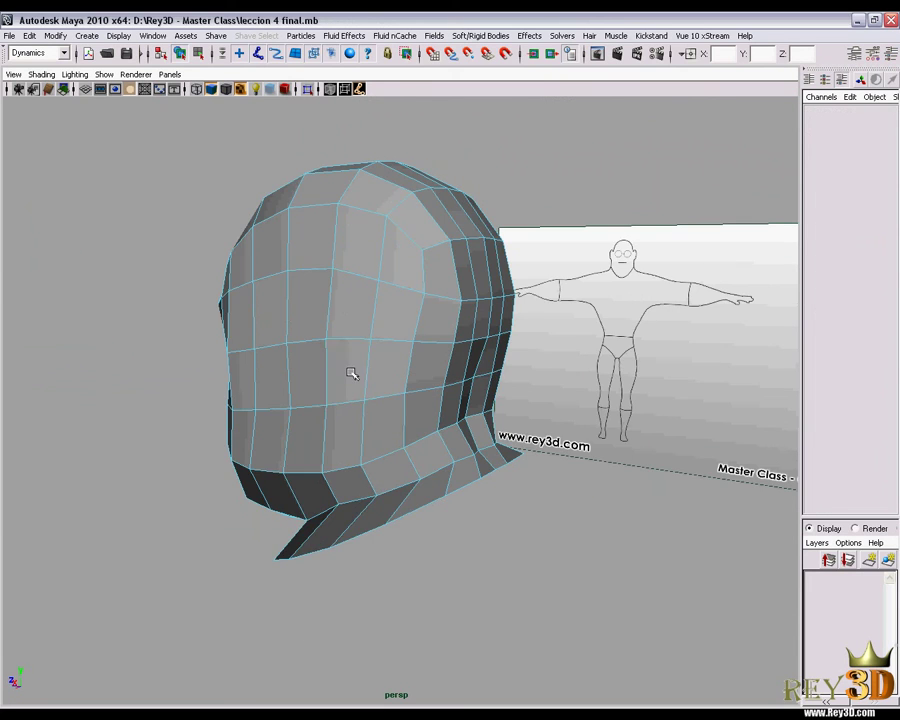
left_click(350, 372)
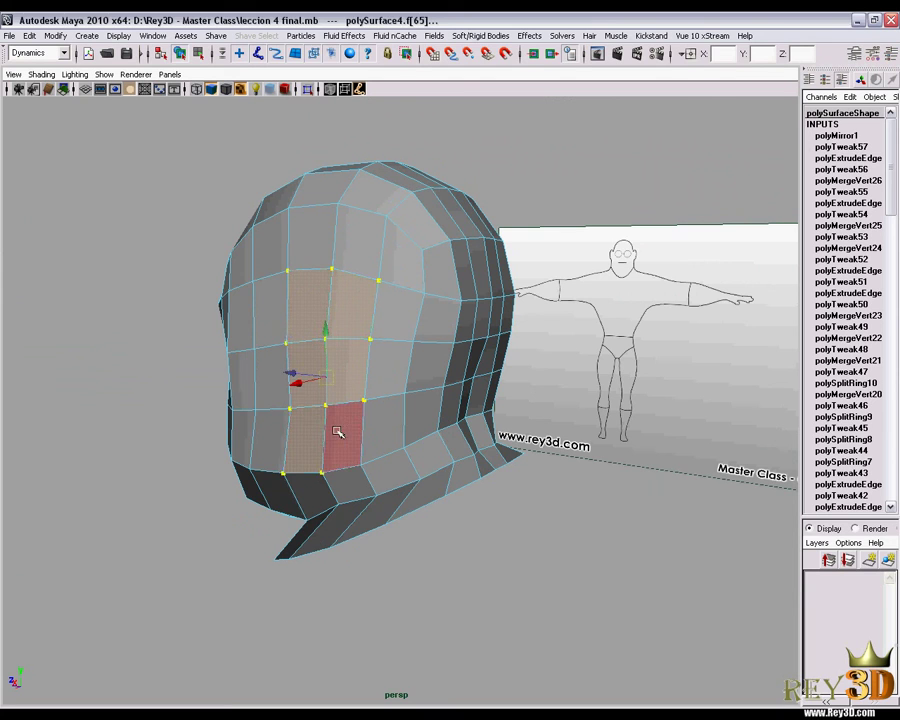
mouse_move(399, 400)
left_mouse_down("alt")
mouse_move(137, 207)
mouse_move(291, 271)
mouse_move(257, 368)
left_mouse_up("alt")
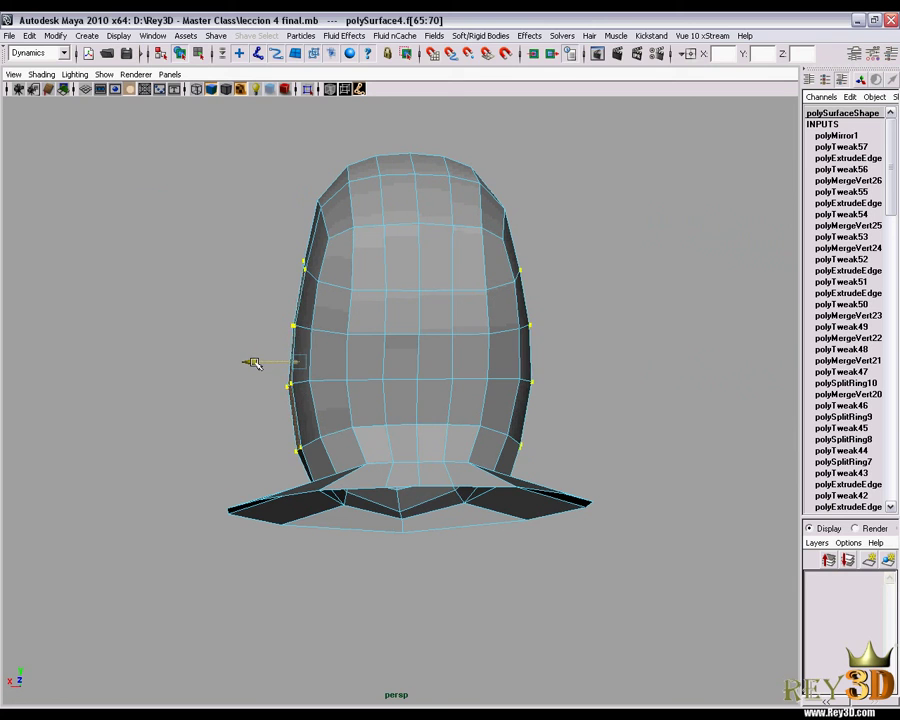
mouse_move(253, 368)
left_mouse_down("alt")
mouse_move(410, 367)
mouse_move(255, 382)
mouse_move(412, 362)
left_mouse_up("alt")
key("3")
left_click(598, 251)
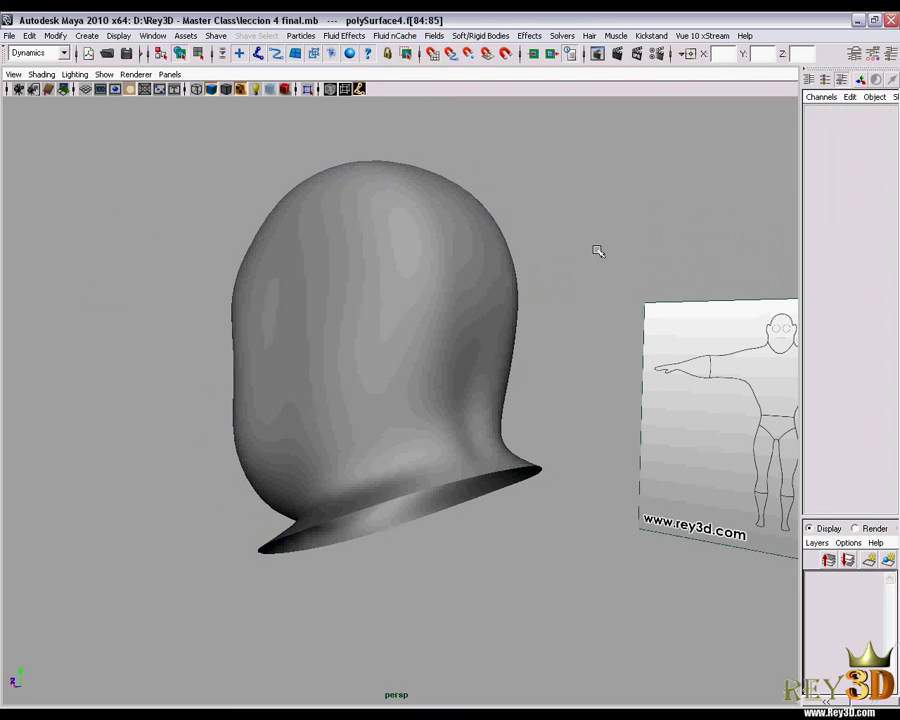
mouse_move(491, 347)
left_mouse_down("alt")
mouse_move(514, 357)
mouse_move(526, 355)
mouse_move(498, 343)
mouse_move(629, 340)
mouse_move(454, 347)
mouse_move(642, 346)
mouse_move(518, 344)
mouse_move(565, 366)
mouse_move(370, 381)
mouse_move(357, 368)
mouse_move(484, 366)
mouse_move(329, 380)
mouse_move(392, 370)
left_mouse_up("alt")
Step: Return to object mode and zoom into the side view of the head
right_click_drag(394, 346, 436, 326)
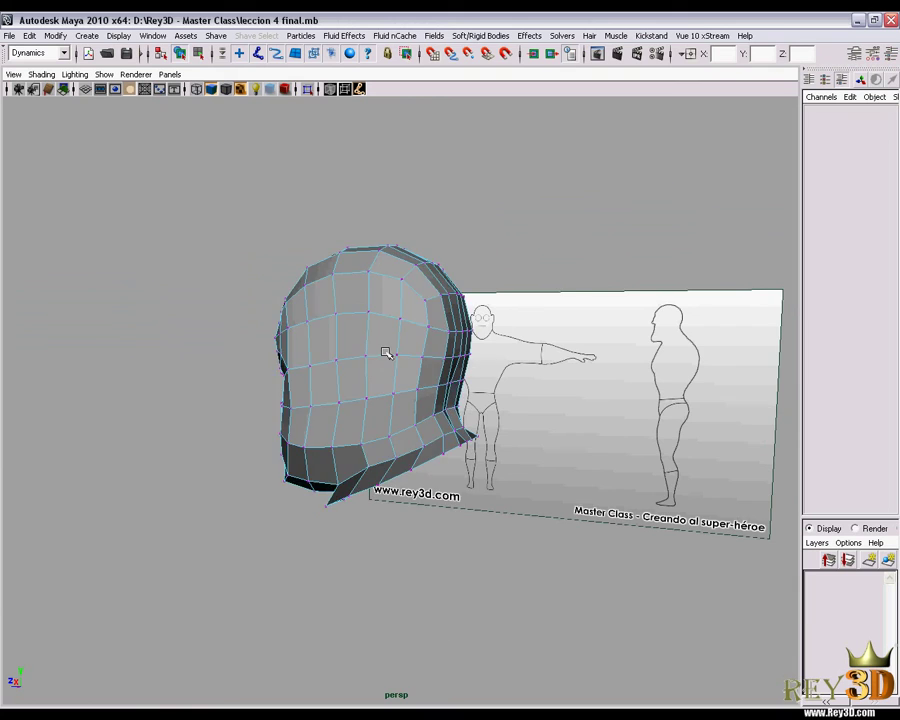
mouse_move(382, 352)
left_mouse_down("alt")
mouse_move(432, 340)
mouse_move(520, 342)
left_mouse_up("alt")
key("space")
scroll(490, 344, "up", 2)
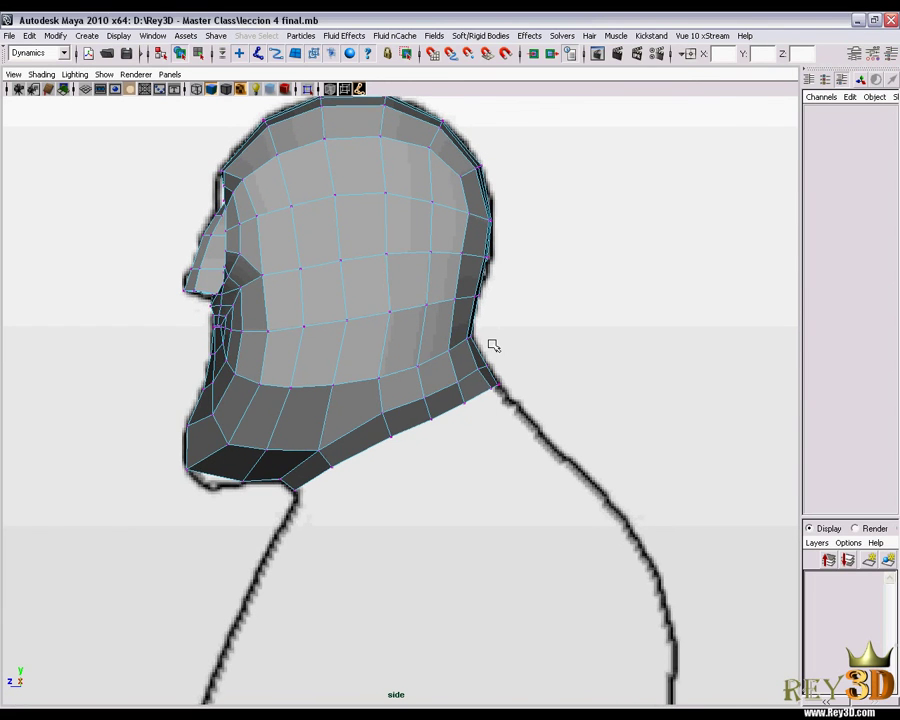
scroll(516, 444, "up", 2)
scroll(530, 373, "up", 2)
scroll(478, 327, "up", 2)
scroll(506, 334, "up", 1)
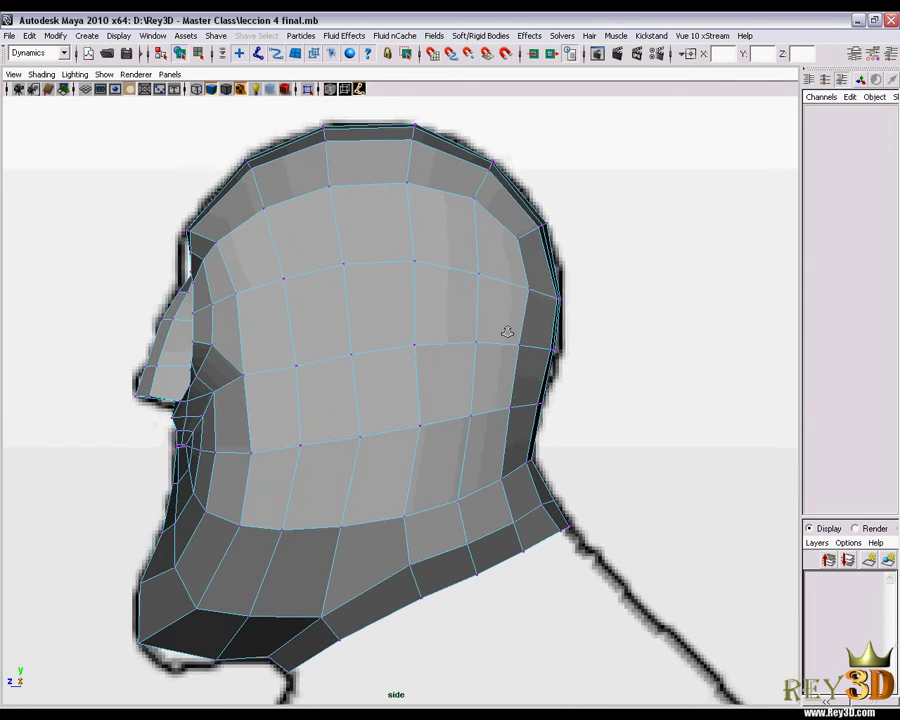
scroll(497, 286, "up", 1)
Step: Nudge the back-of-head, cheek and lower-neck vertices to follow the side reference sketch, then zoom out
left_click(508, 241)
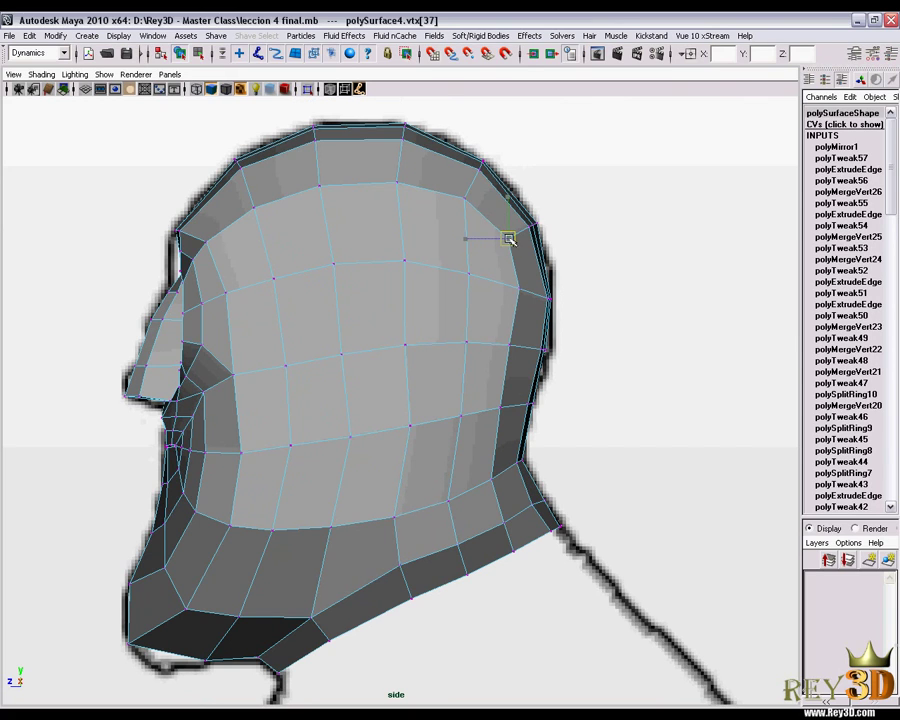
middle_click_drag(510, 302, 514, 284, "alt")
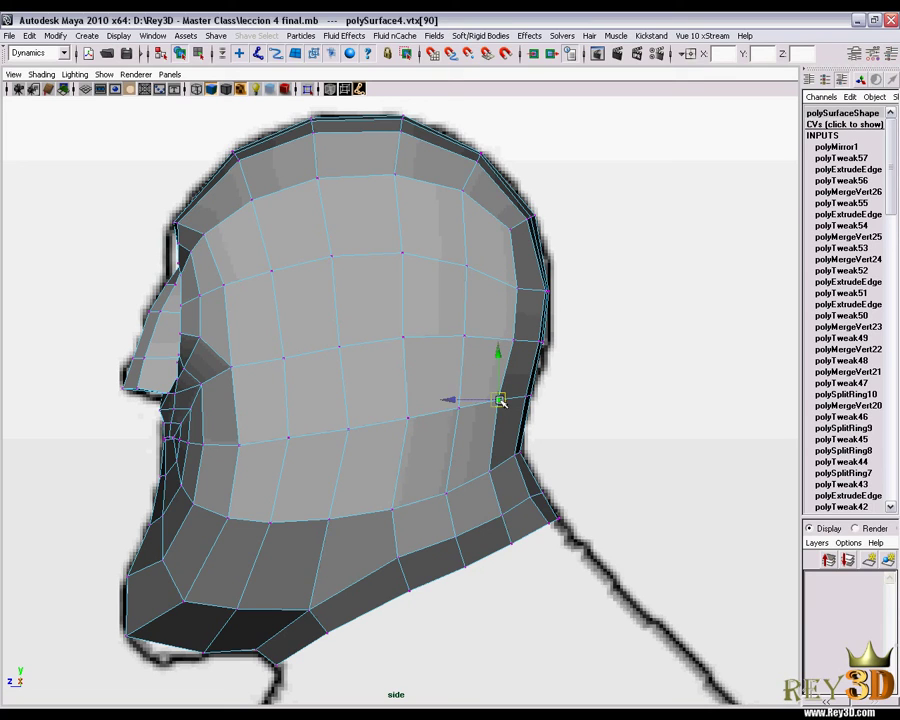
scroll(473, 386, "up", 2)
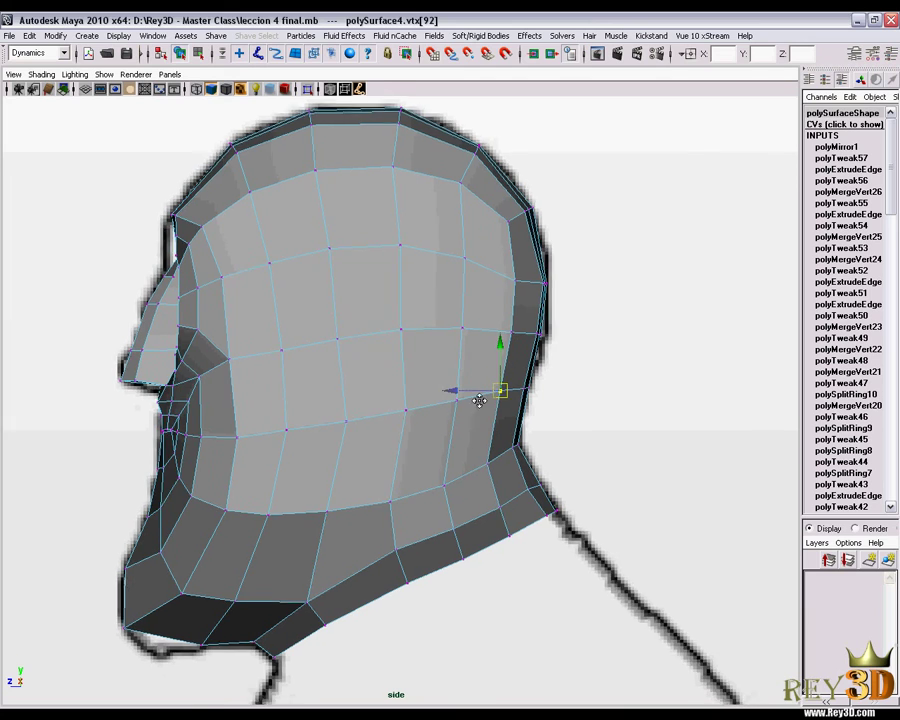
scroll(500, 400, "up", 2)
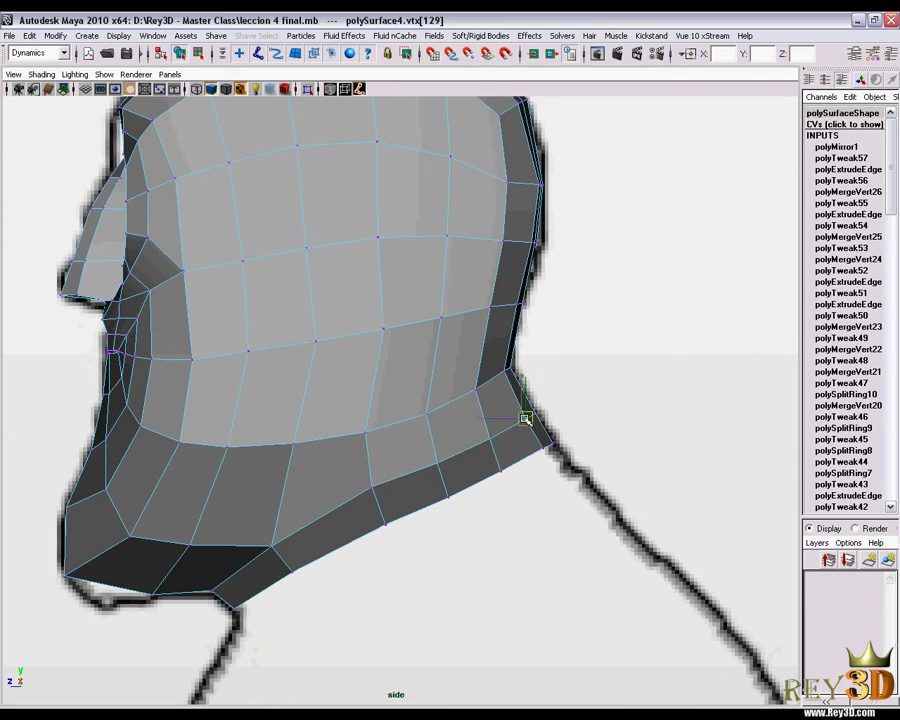
middle_click_drag(525, 418, 510, 395, "alt")
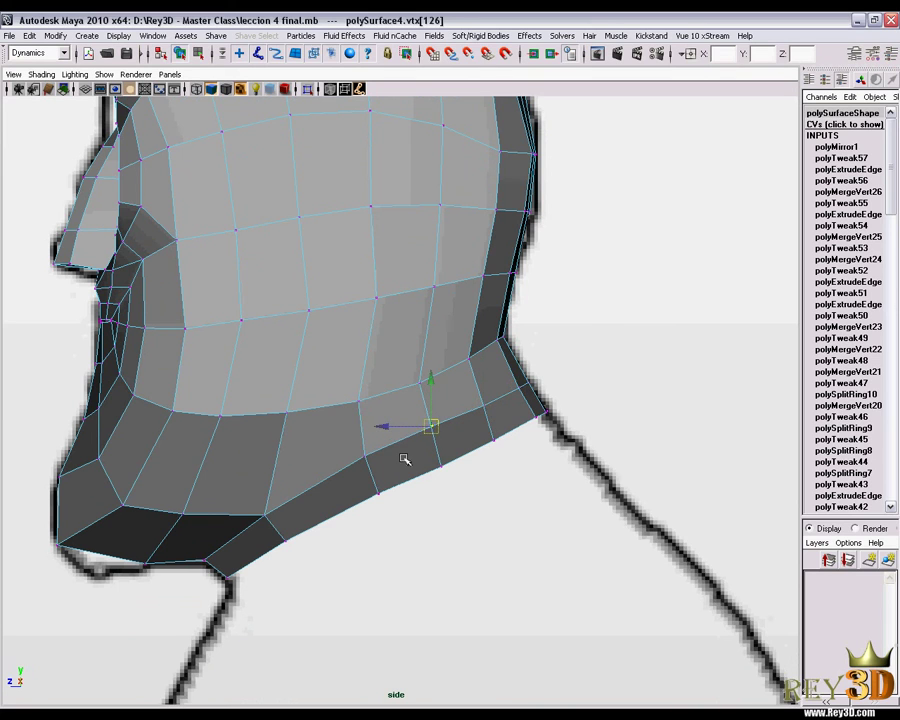
scroll(404, 459, "down", 1)
middle_click_drag(394, 426, 432, 446, "alt")
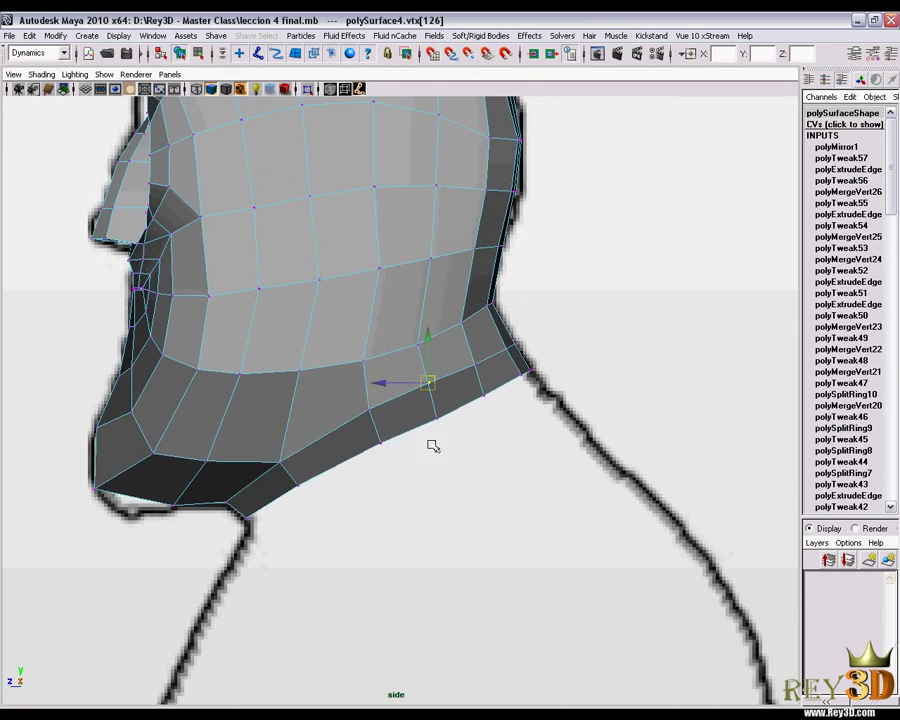
scroll(433, 446, "down", 3)
scroll(462, 400, "up", 1)
Step: In front view, toggle between the smoothed (3) and low-poly (1) previews to compare
key("space")
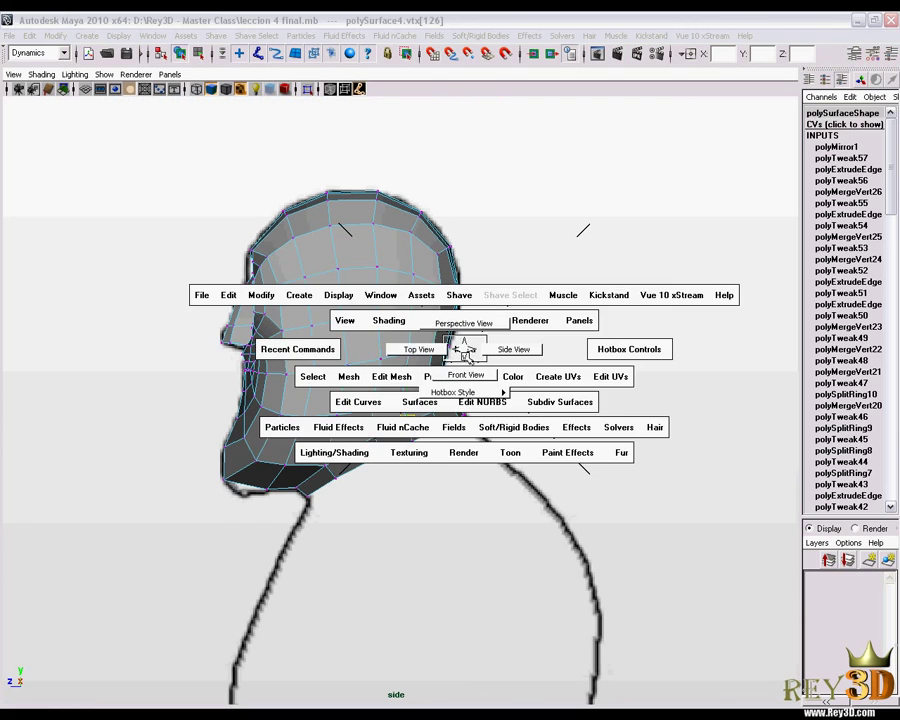
left_click_drag(463, 350, 460, 375)
scroll(470, 378, "up", 2)
scroll(478, 366, "up", 1)
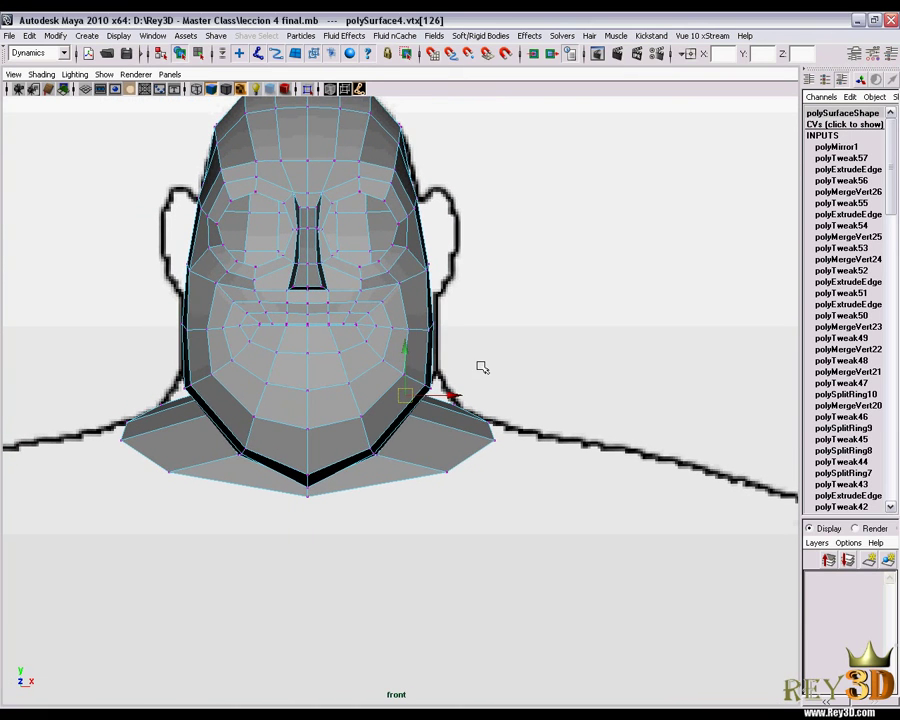
key("3")
mouse_move(486, 340)
middle_mouse_down("alt")
mouse_move(490, 356)
mouse_move(514, 354)
mouse_move(510, 341)
middle_mouse_up("alt")
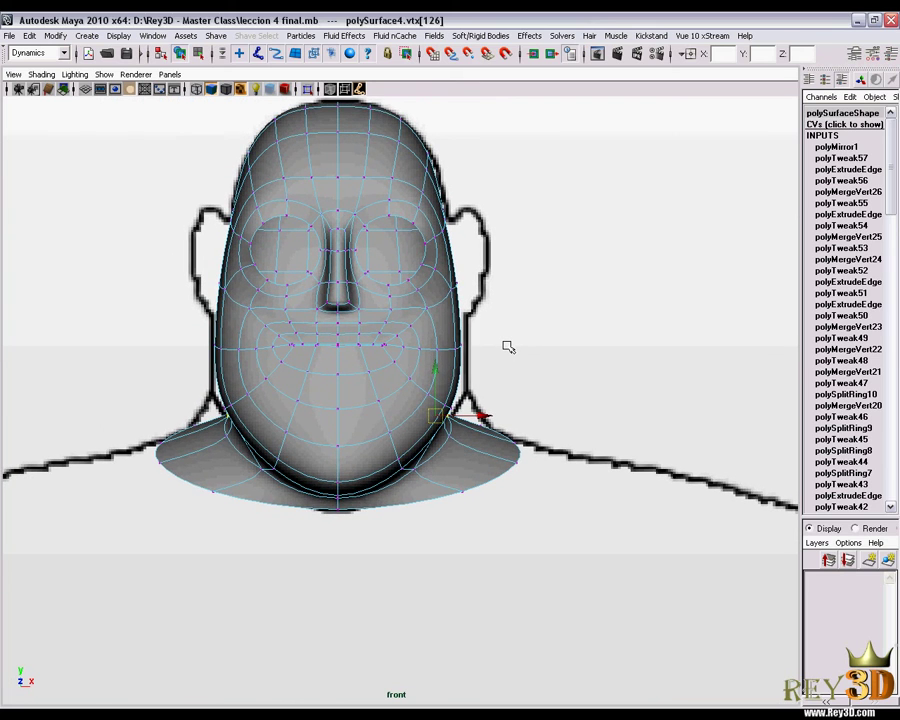
key("1")
key("3")
key("2")
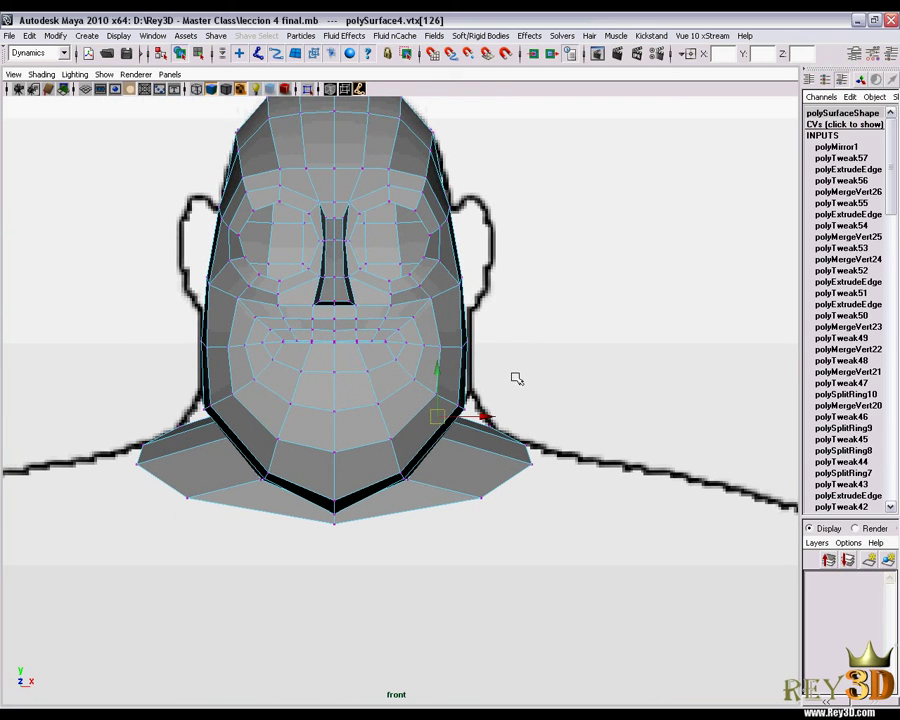
key("1")
scroll(500, 348, "up", 2)
Step: Return to the perspective view and tumble around to the back of the head
key("space")
left_click_drag(500, 348, 502, 322)
mouse_move(534, 360)
left_mouse_down("alt")
mouse_move(516, 353)
mouse_move(586, 352)
mouse_move(506, 355)
mouse_move(576, 370)
mouse_move(287, 381)
mouse_move(400, 390)
mouse_move(249, 382)
mouse_move(36, 428)
mouse_move(426, 398)
mouse_move(565, 406)
mouse_move(364, 344)
left_mouse_up("alt")
Step: Select a face on the back of the skull, then a skull vertex, and look down onto the head
right_click_drag(360, 344, 367, 383)
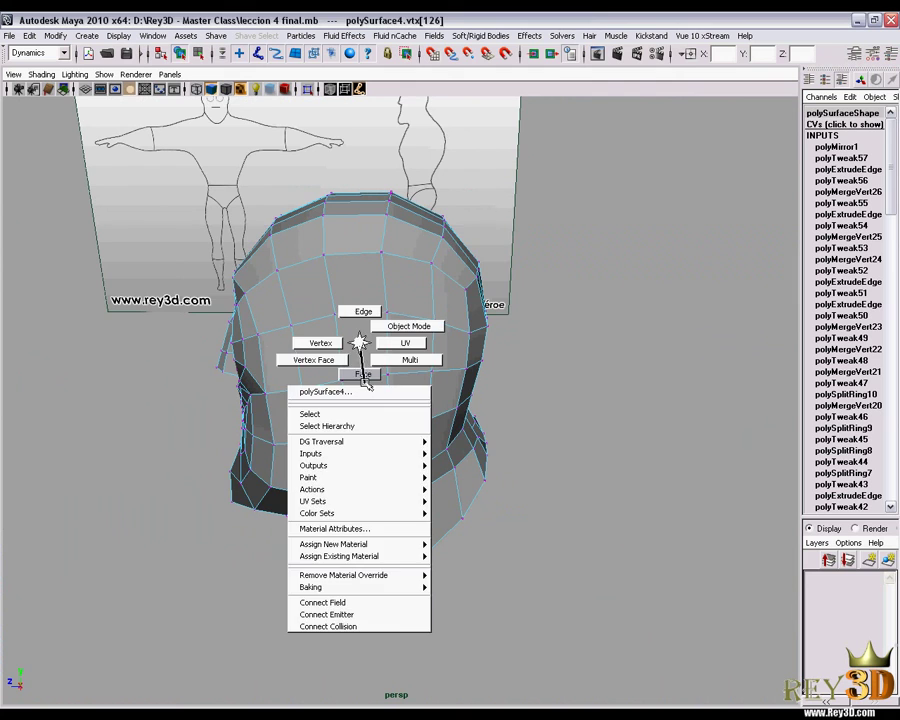
mouse_move(367, 383)
left_mouse_down("alt")
mouse_move(378, 368)
mouse_move(506, 391)
mouse_move(400, 360)
mouse_move(358, 280)
mouse_move(363, 268)
left_mouse_up("alt")
left_click(400, 350)
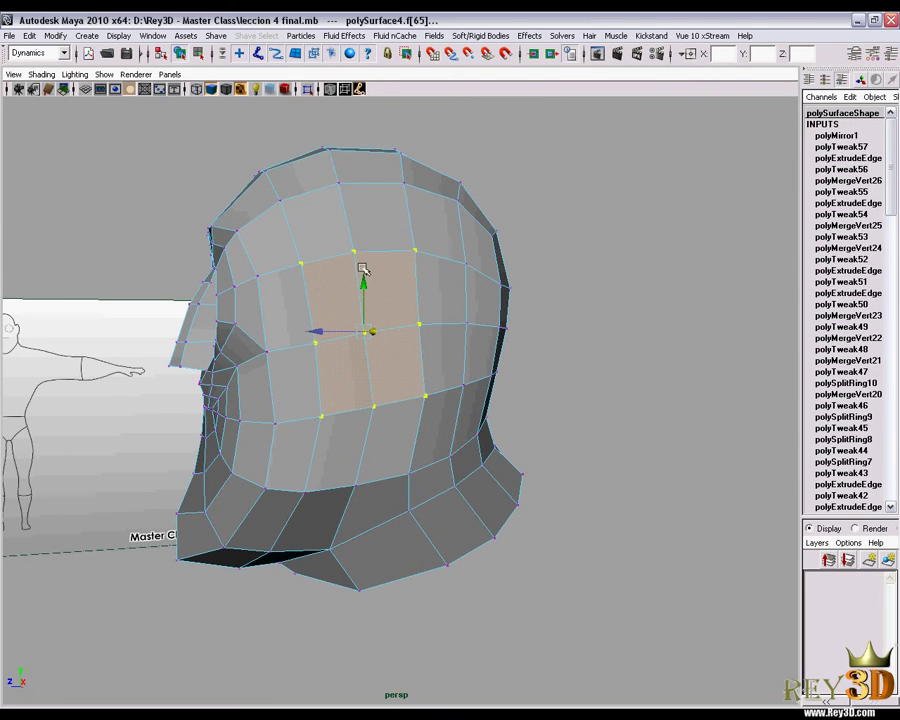
key("F9")
left_click(354, 250)
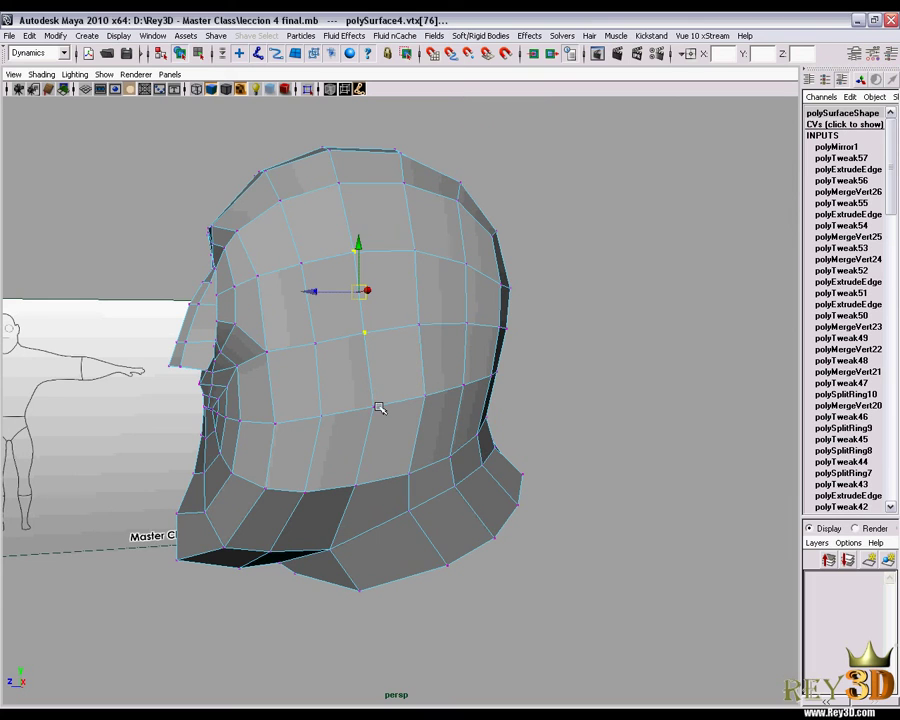
mouse_move(375, 407)
left_mouse_down("alt")
mouse_move(439, 387)
mouse_move(438, 489)
left_mouse_up("alt")
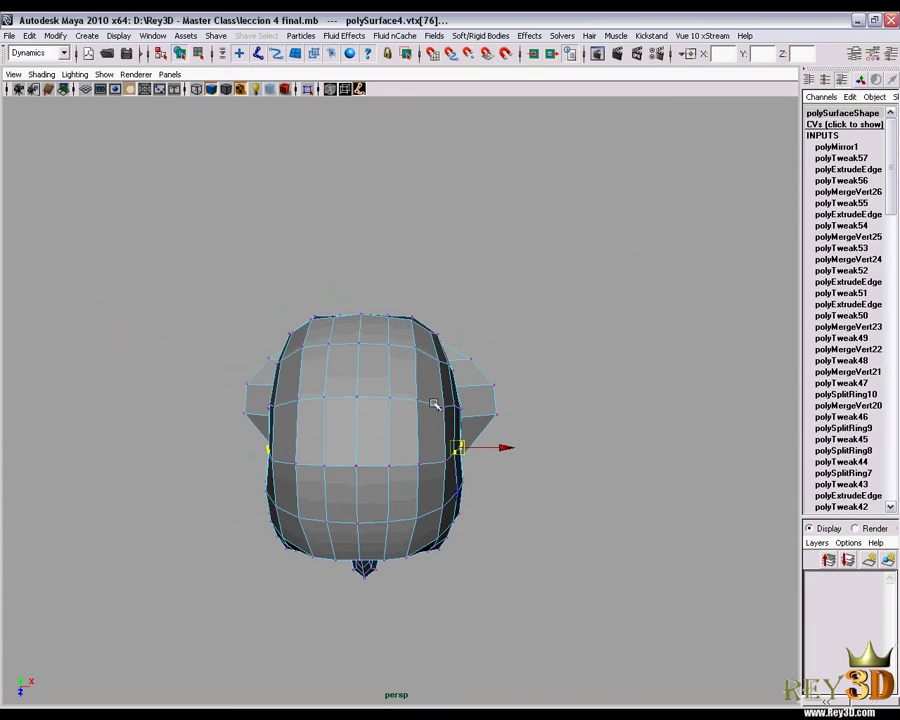
right_click_drag(434, 403, 538, 459, "alt")
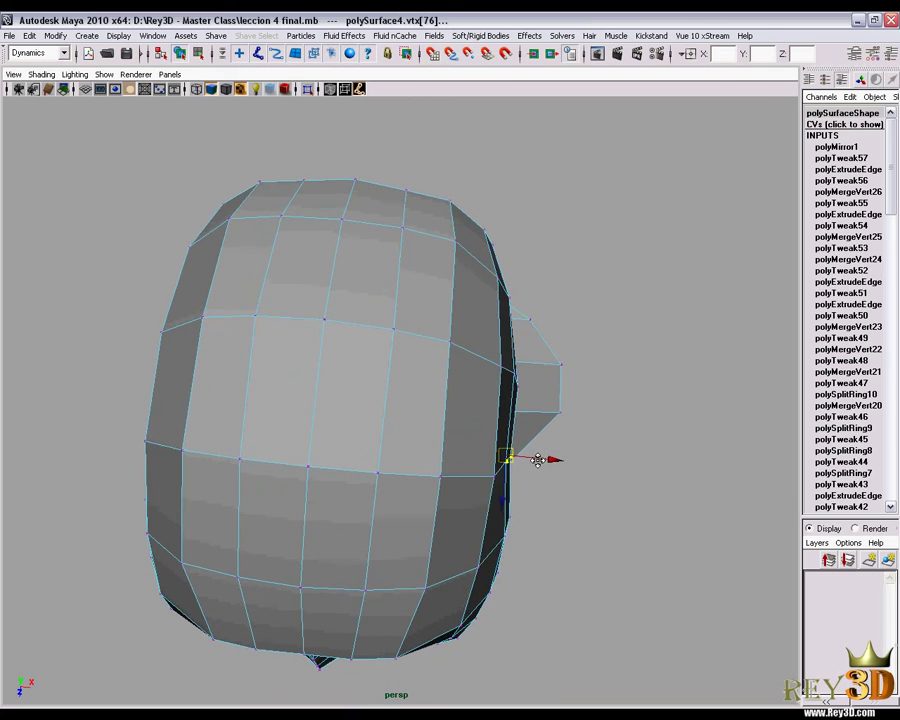
mouse_move(538, 459)
left_mouse_down("alt")
mouse_move(538, 504)
mouse_move(533, 442)
mouse_move(552, 427)
left_mouse_up("alt")
Step: Switch to the top view and nudge the first skull-side vertex and its mirror upward
mouse_move(499, 512)
left_mouse_down("alt")
mouse_move(538, 436)
mouse_move(498, 371)
left_mouse_up("alt")
key("space")
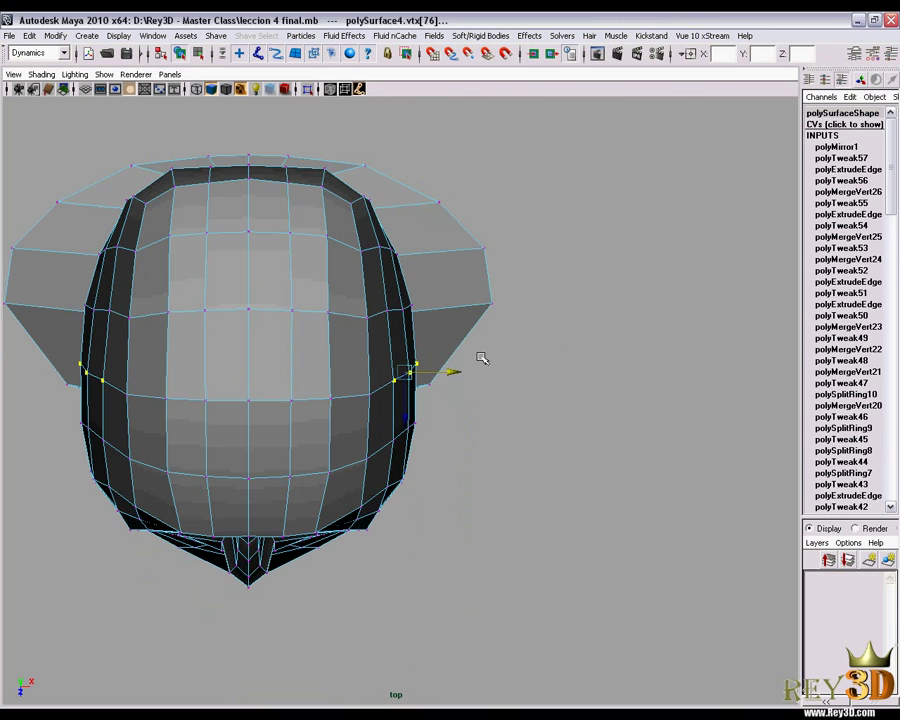
right_click_drag(482, 361, 469, 346, "alt")
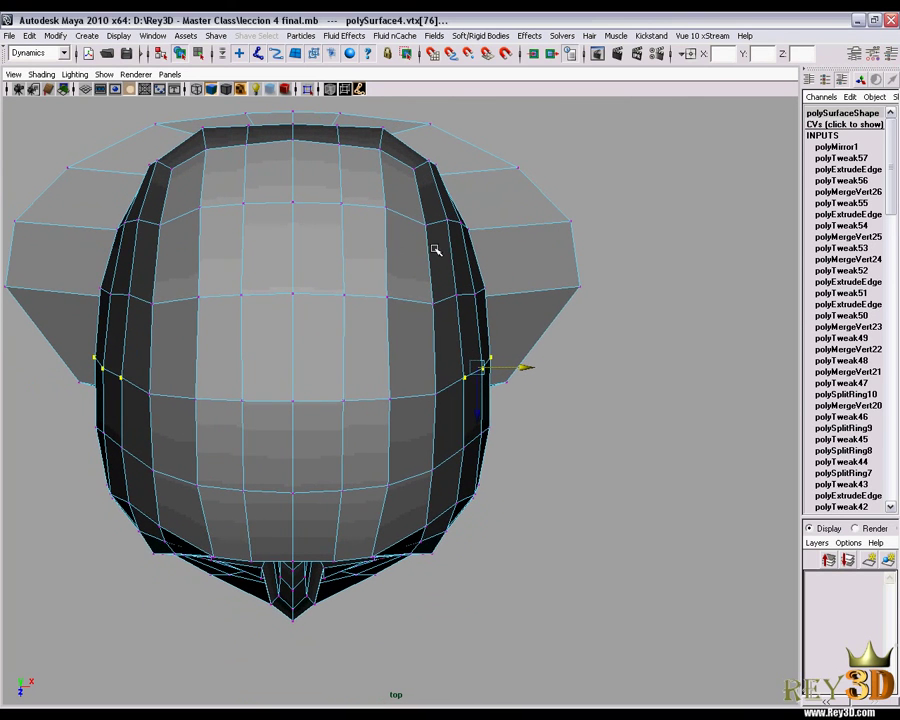
left_click(425, 227)
left_click_drag(430, 270, 430, 265)
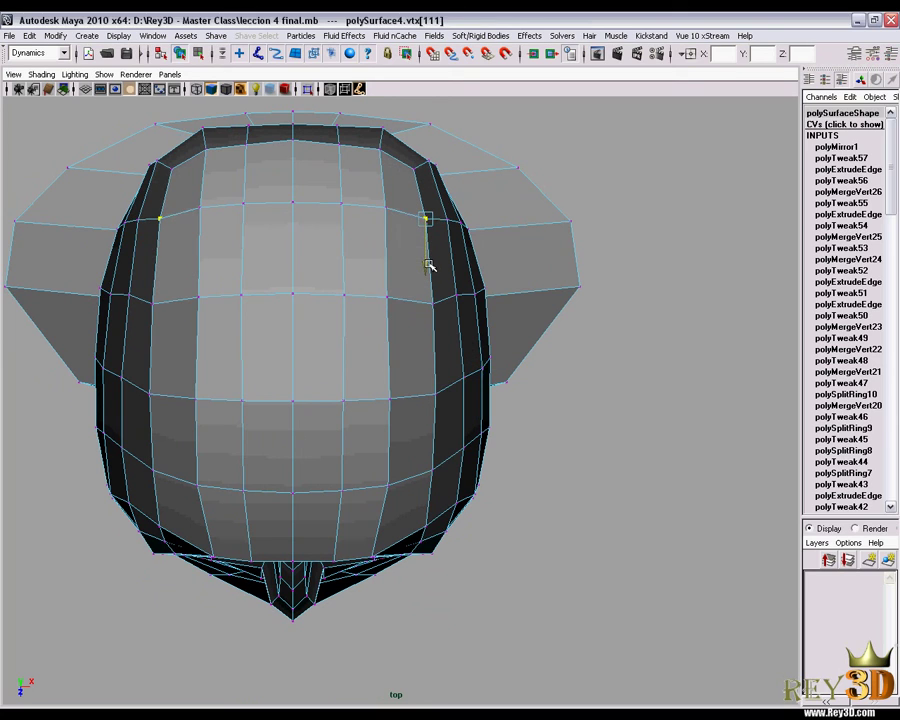
Step: Try moving the next vertex down the skull's side slightly down, then undo that move
left_click(432, 300)
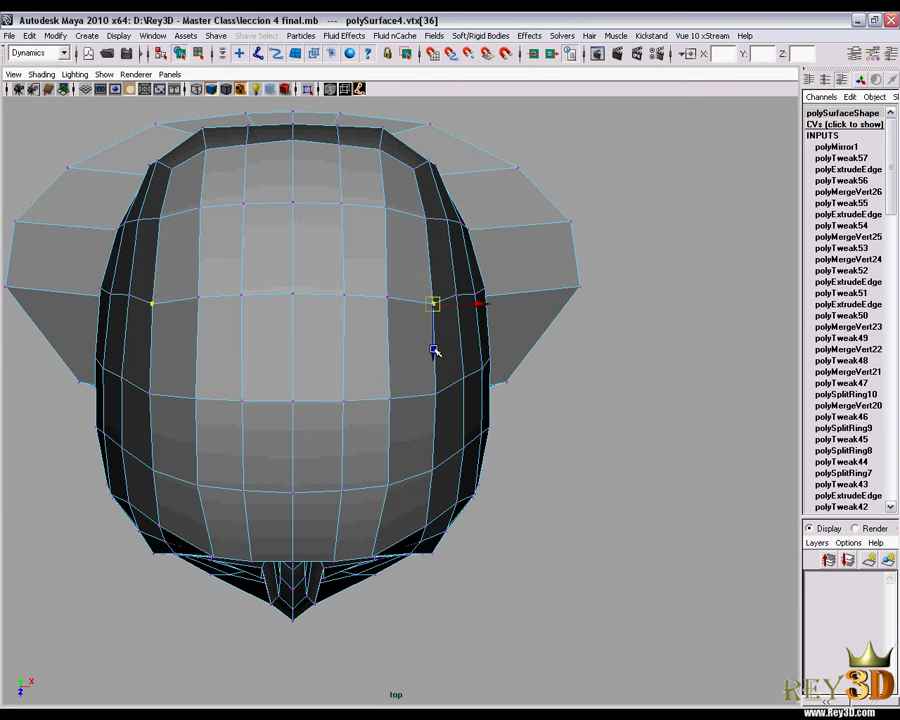
middle_click_drag(420, 370, 433, 357, "alt")
right_click_drag(433, 357, 462, 363, "alt")
middle_click_drag(462, 363, 458, 382, "alt")
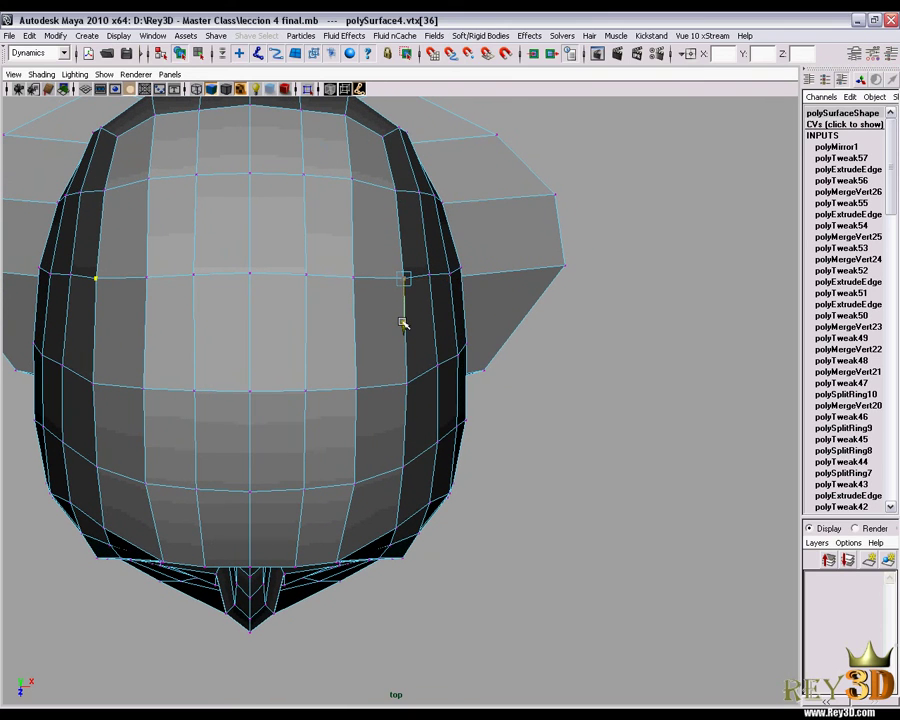
mouse_move(437, 313)
left_mouse_down()
mouse_move(433, 325)
mouse_move(466, 318)
left_mouse_up()
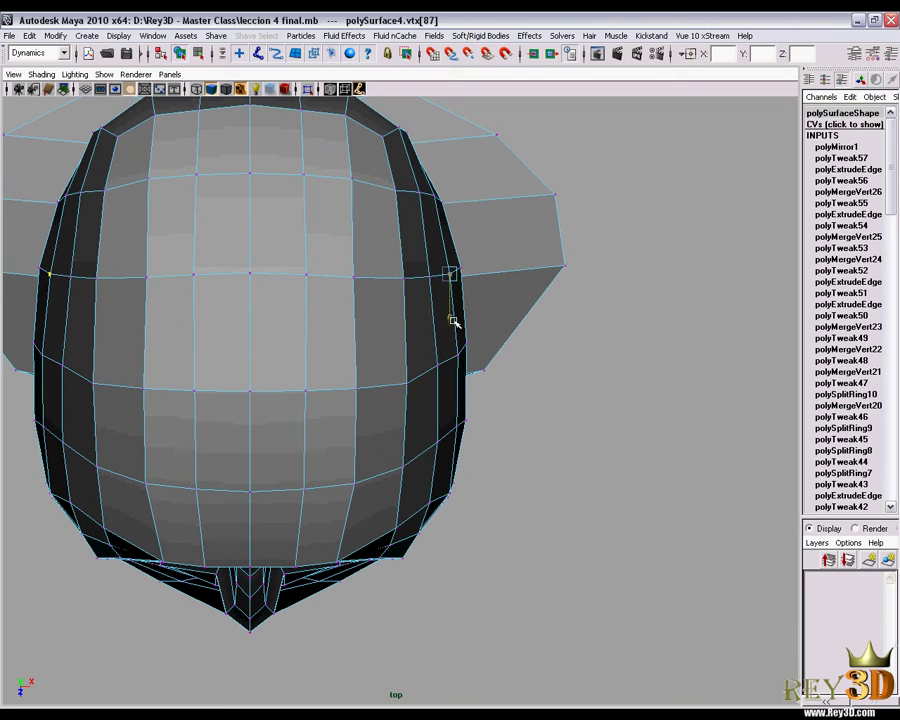
key("ctrl+z")
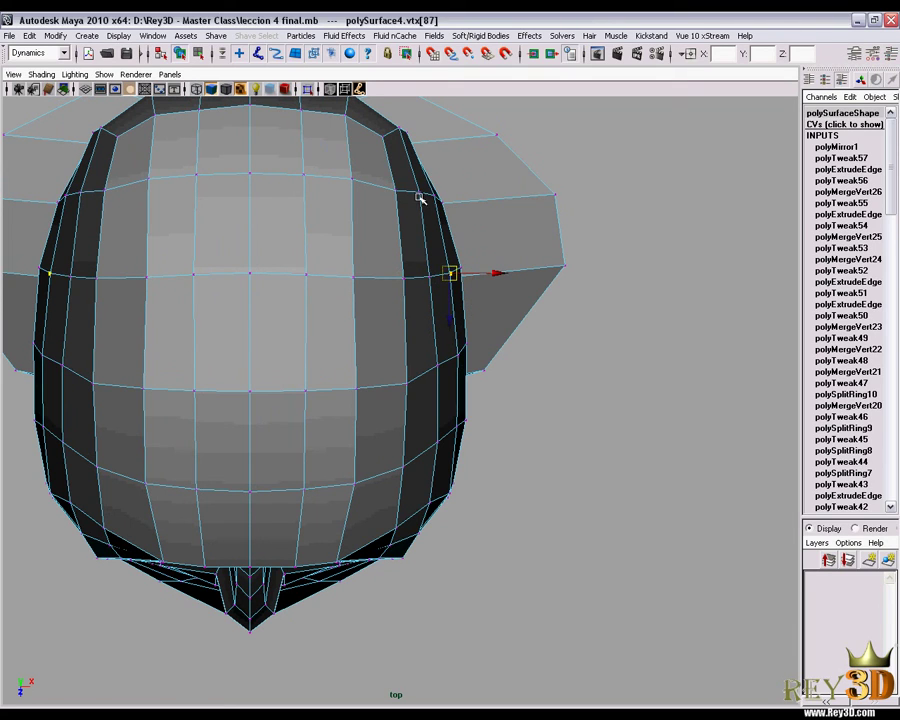
Step: Nudge a vertex near the skull's top edge slightly down, then pick the corner vertex
left_click(418, 193)
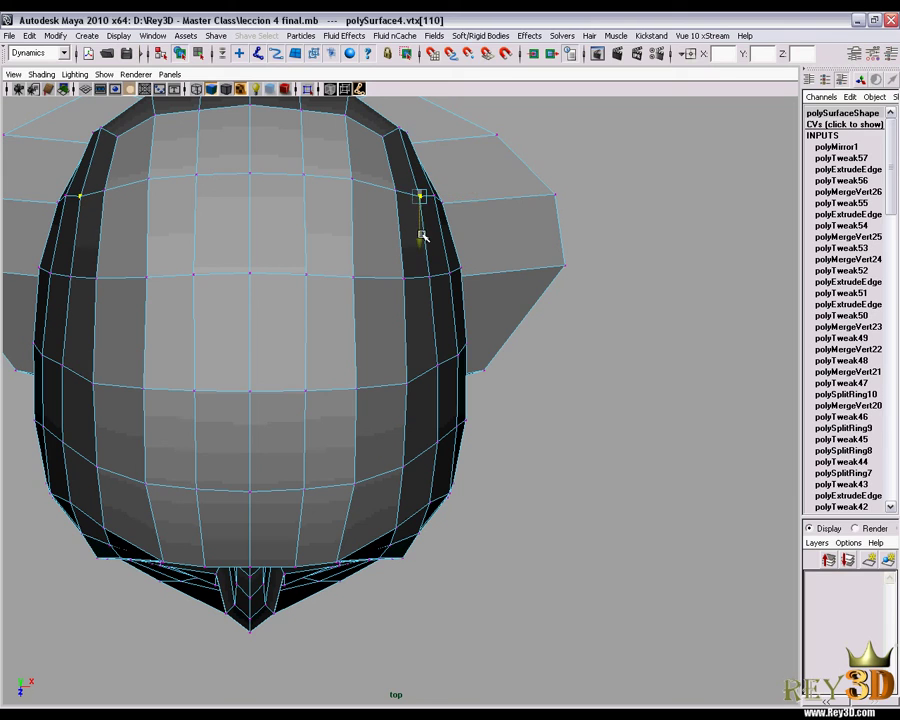
left_click(433, 196)
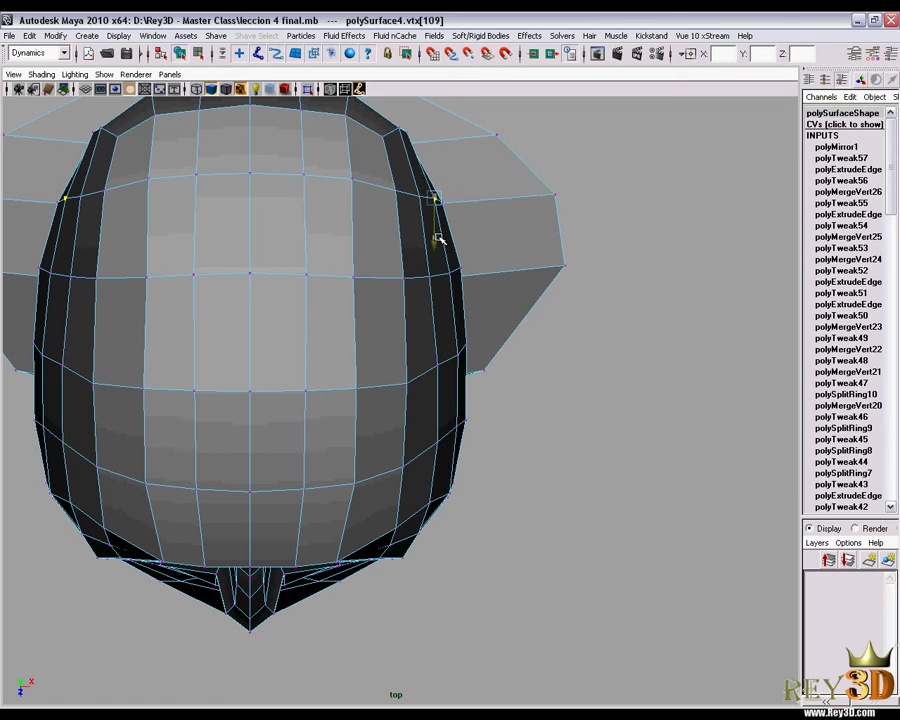
middle_click_drag(406, 177, 393, 275, "alt")
right_click_drag(393, 275, 431, 303, "alt")
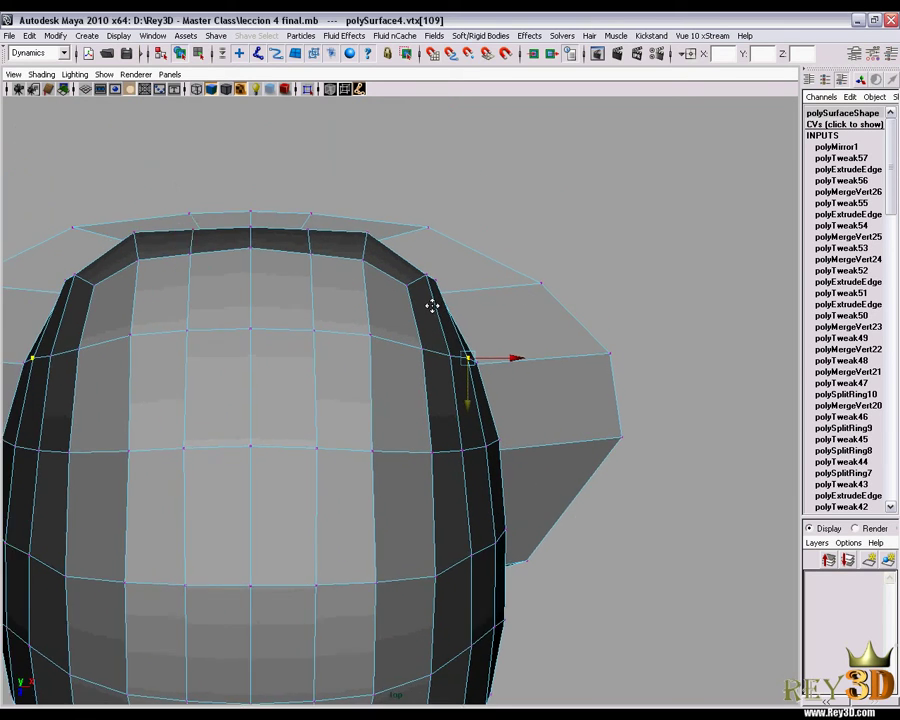
left_click_drag(412, 286, 430, 272)
left_click(436, 276)
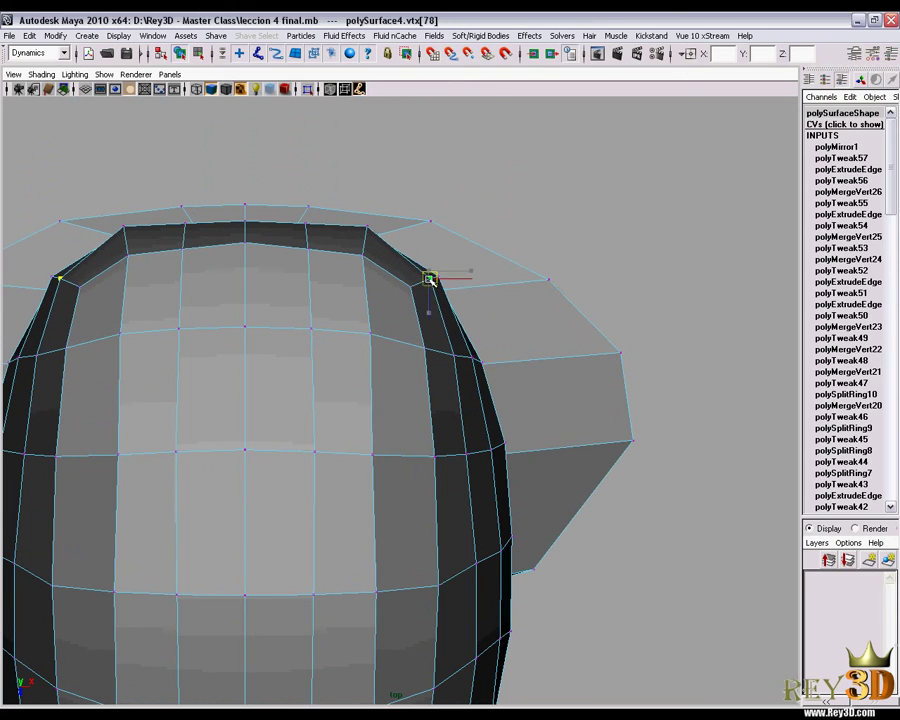
left_click(433, 278)
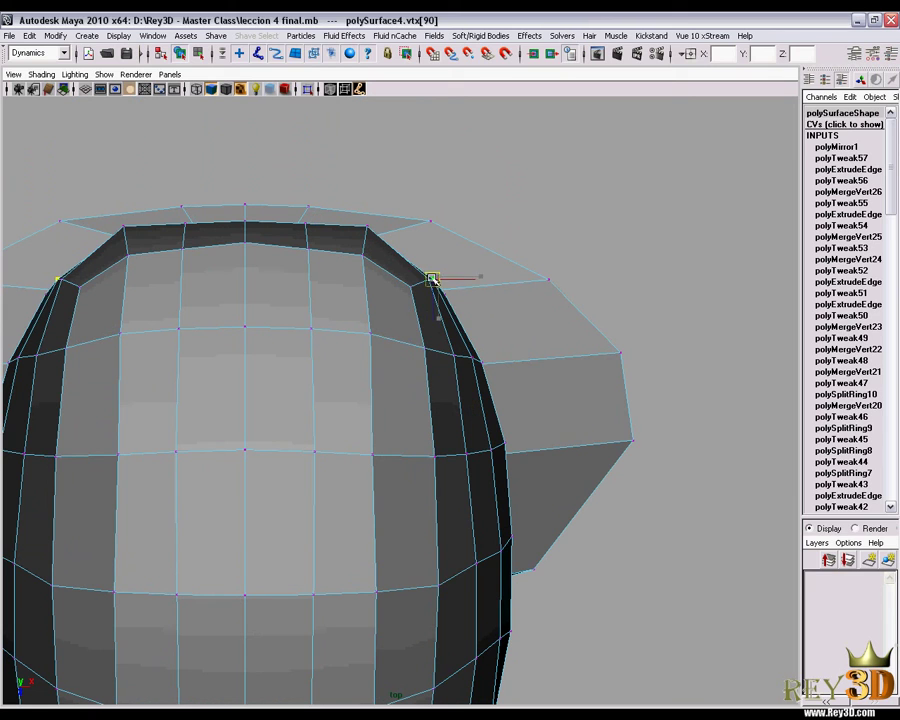
Step: Pan and zoom the top view to show the lower part of the head
mouse_move(456, 384)
middle_mouse_down("alt")
mouse_move(442, 356)
mouse_move(440, 297)
middle_mouse_up("alt")
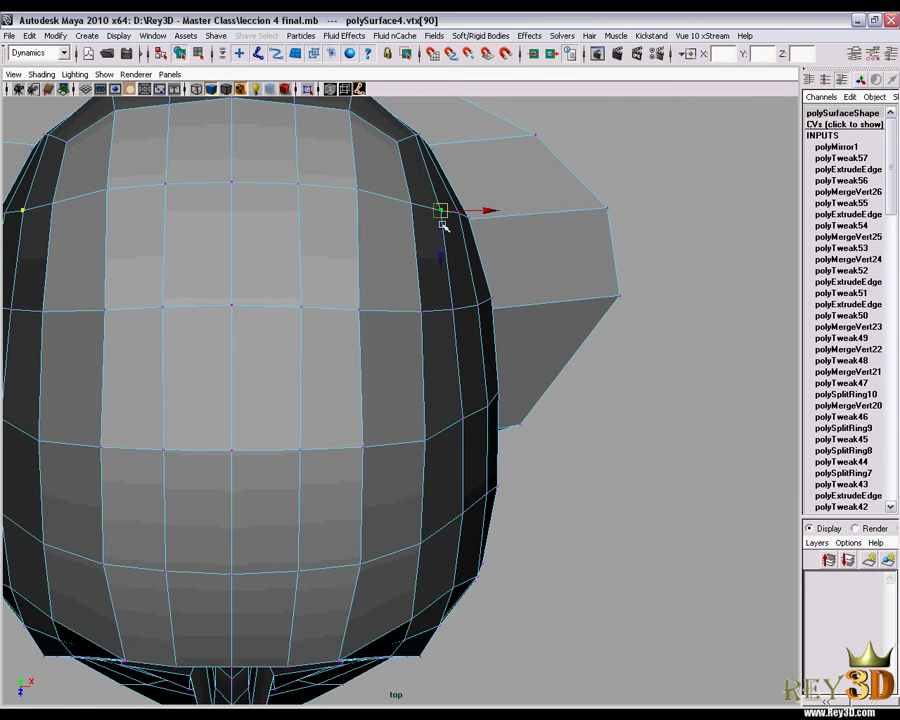
scroll(436, 240, "down", 1)
scroll(430, 290, "down", 1)
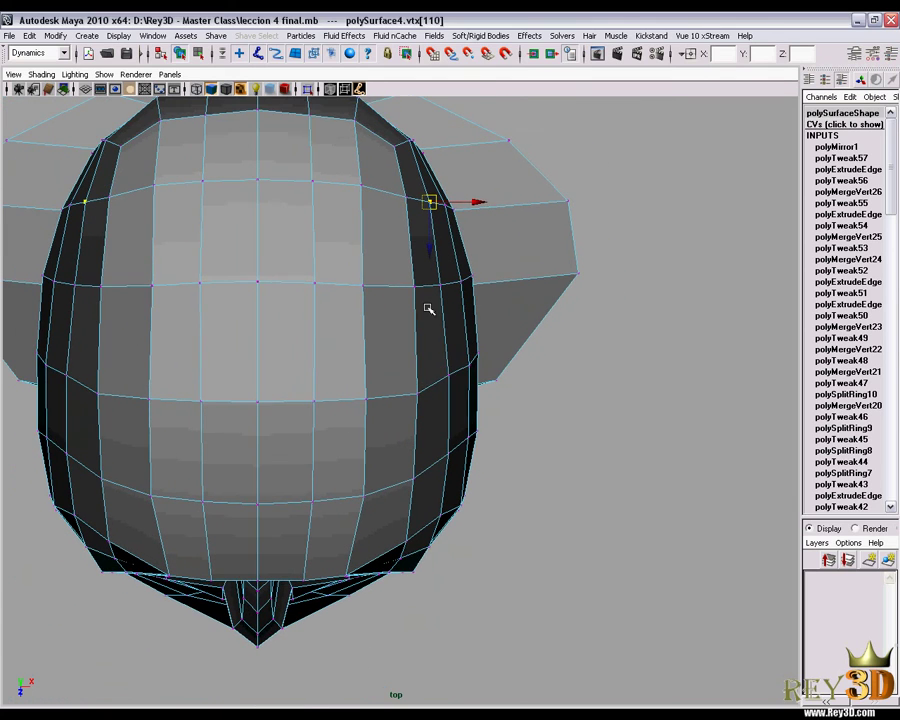
scroll(440, 315, "down", 1)
scroll(452, 312, "down", 1)
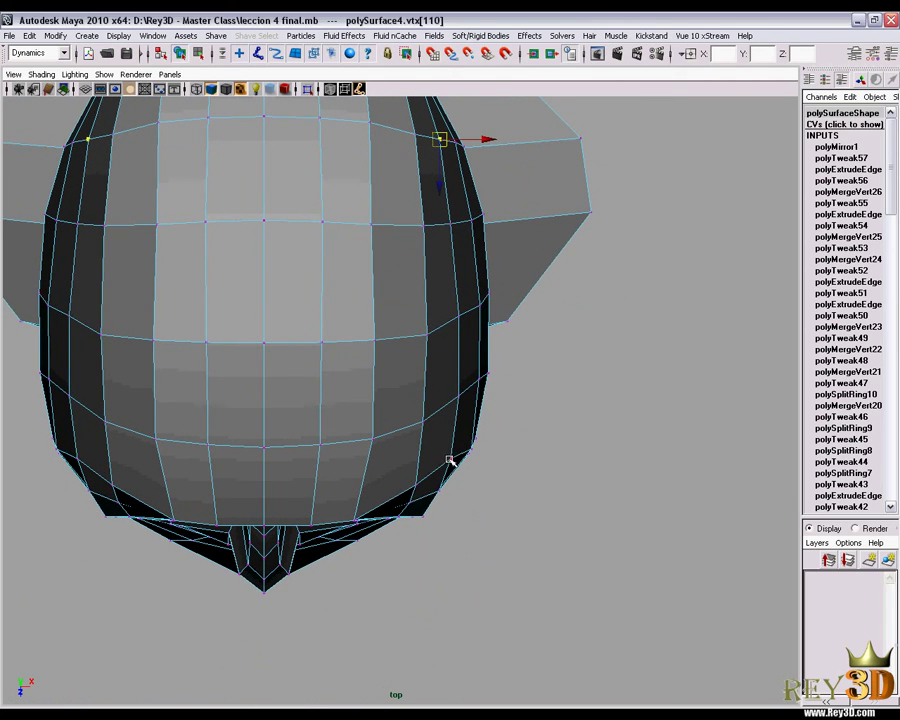
scroll(452, 465, "down", 1)
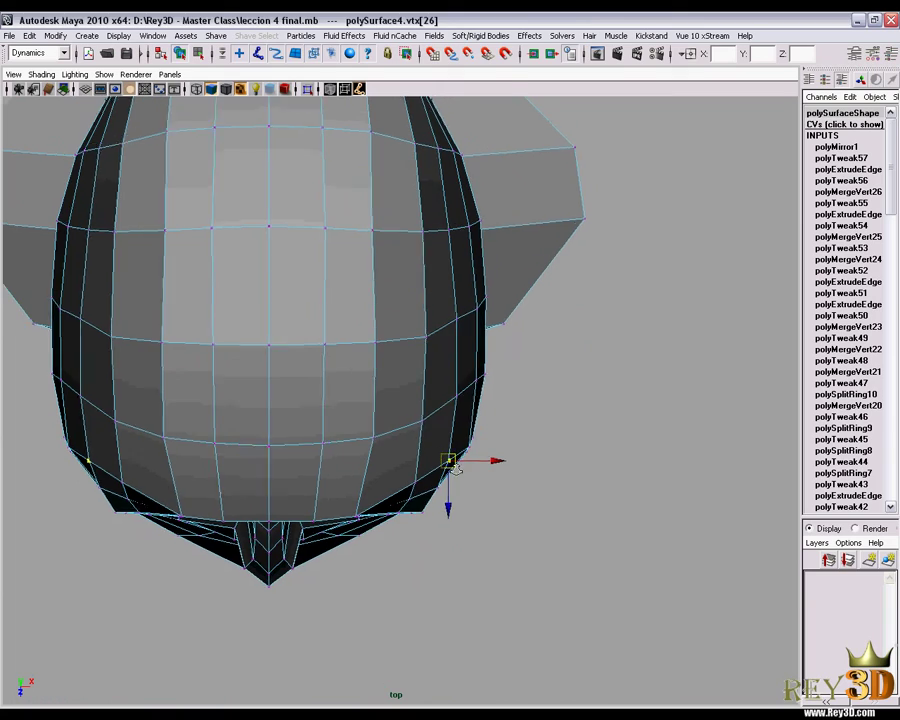
scroll(450, 440, "down", 2)
scroll(456, 420, "down", 1)
Step: Return to the perspective view and switch the head back to Object Mode
key("space")
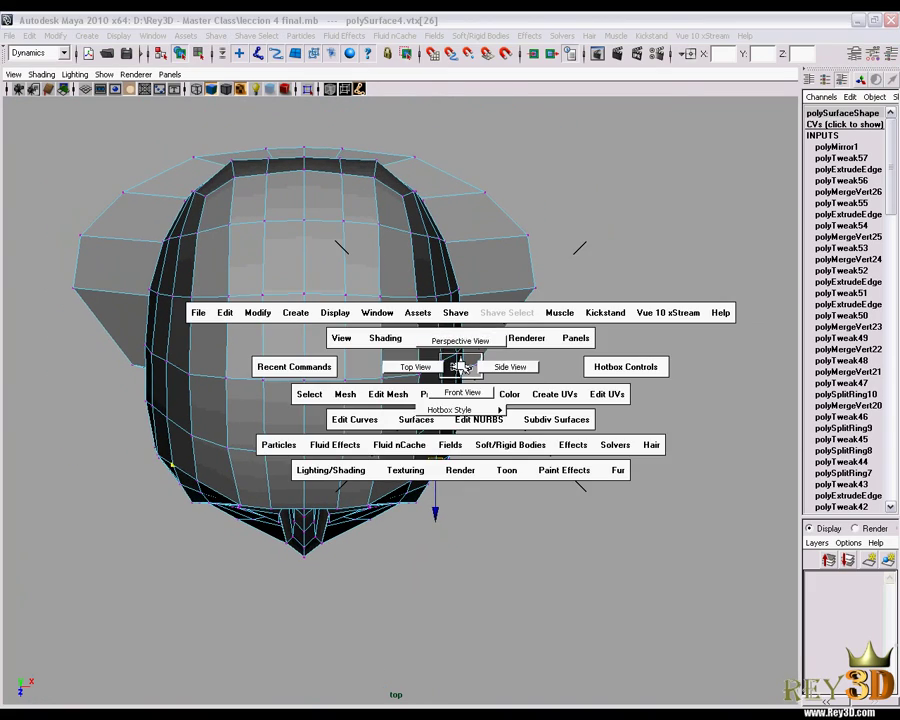
left_click_drag(458, 366, 458, 340)
mouse_move(484, 394)
left_mouse_down("alt")
mouse_move(478, 336)
mouse_move(421, 368)
mouse_move(249, 366)
mouse_move(446, 370)
left_mouse_up("alt")
right_click(456, 300)
right_click_drag(456, 300, 507, 284)
Step: Show the head from the front as a smooth-mesh preview (3) and deselect it
mouse_move(507, 284)
left_mouse_down("alt")
mouse_move(548, 327)
mouse_move(485, 430)
mouse_move(508, 275)
mouse_move(536, 357)
mouse_move(590, 392)
mouse_move(621, 388)
mouse_move(625, 372)
mouse_move(538, 374)
mouse_move(471, 400)
mouse_move(532, 384)
mouse_move(333, 394)
mouse_move(356, 434)
mouse_move(552, 381)
mouse_move(506, 333)
mouse_move(354, 386)
mouse_move(254, 349)
mouse_move(502, 345)
mouse_move(406, 378)
mouse_move(400, 374)
mouse_move(493, 331)
mouse_move(372, 267)
mouse_move(438, 382)
mouse_move(405, 375)
mouse_move(456, 375)
left_mouse_up("alt")
key("3")
left_click(508, 275)
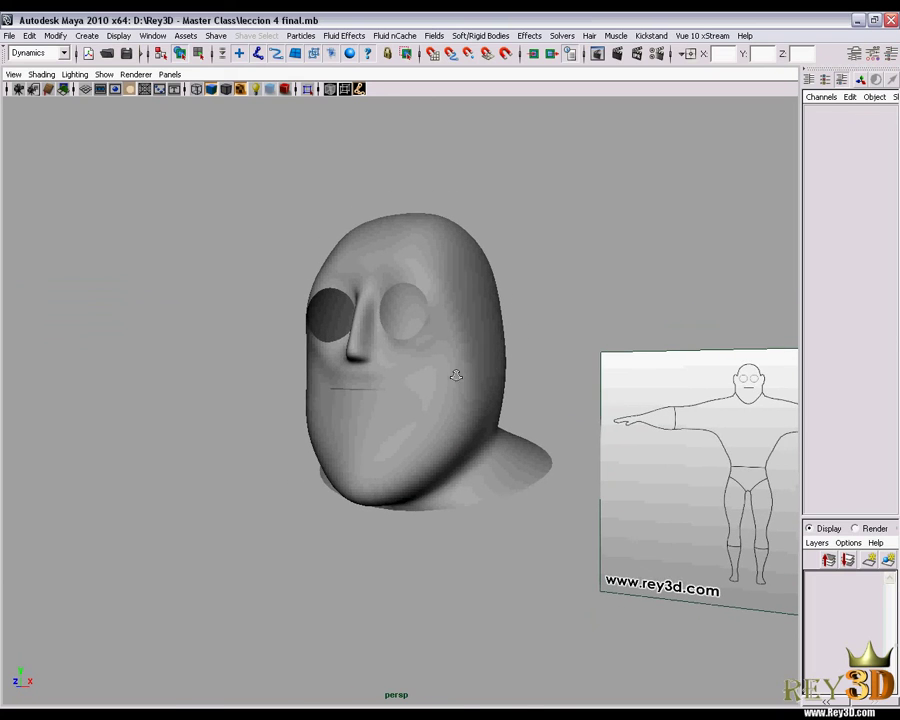